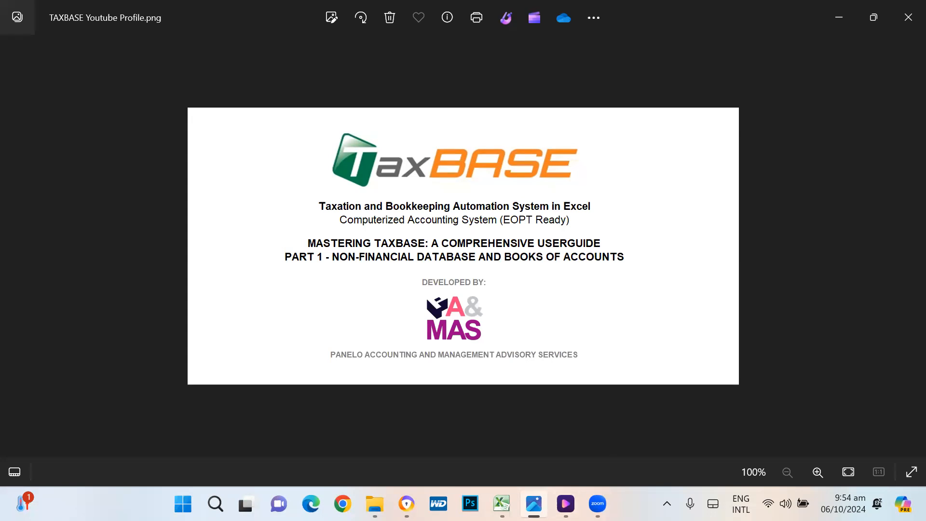
# Step: Switch from the TaxBASE profile image in Photos back to the TAXBASE USERGUIDE workbook in Excel
pyautogui.click(502, 504)
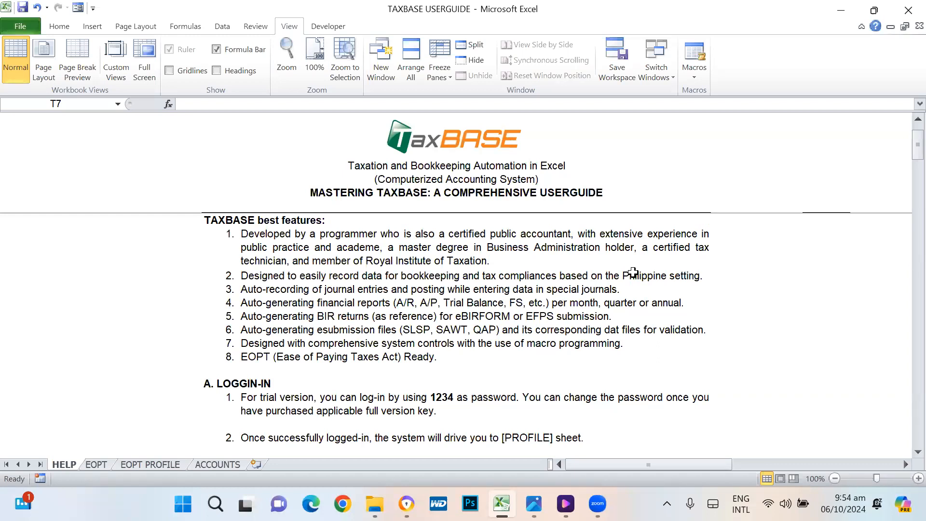
pyautogui.scroll(3, 633, 272)
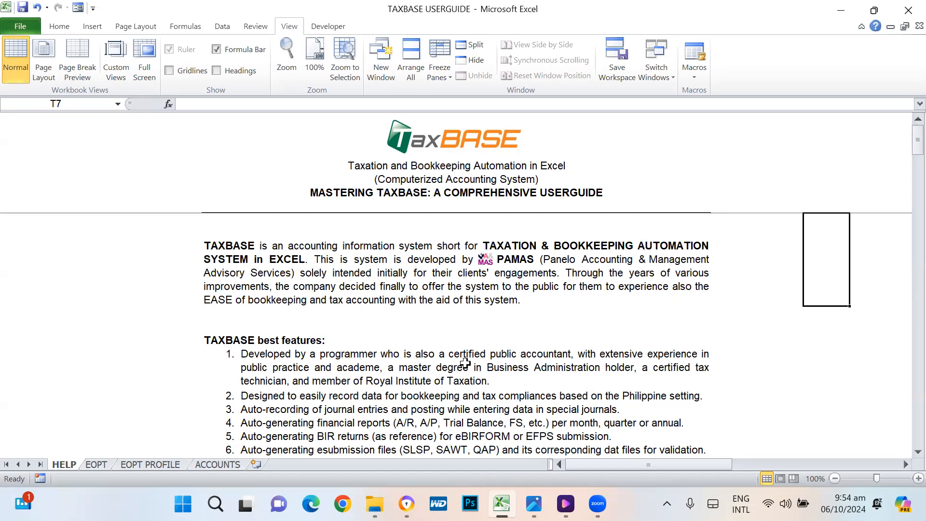
pyautogui.scroll(-3, 464, 363)
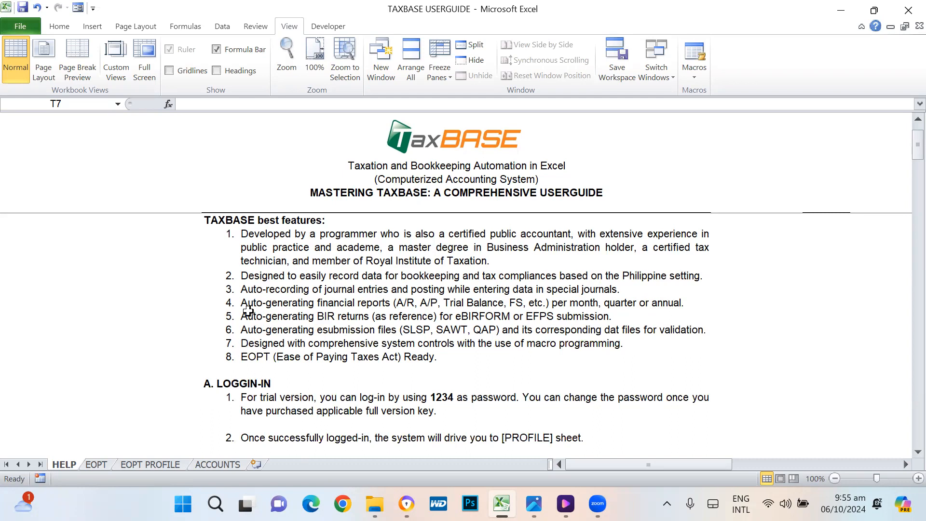
pyautogui.click(244, 304)
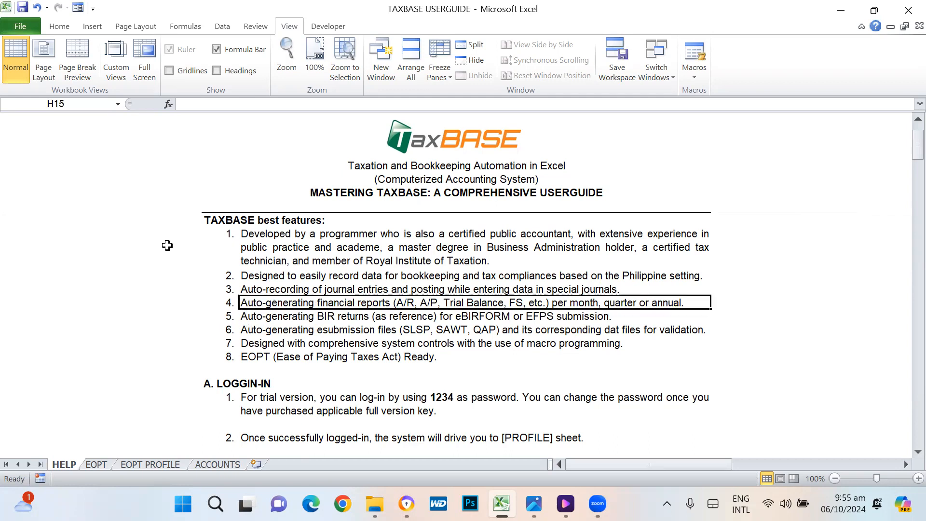
pyautogui.click(167, 246)
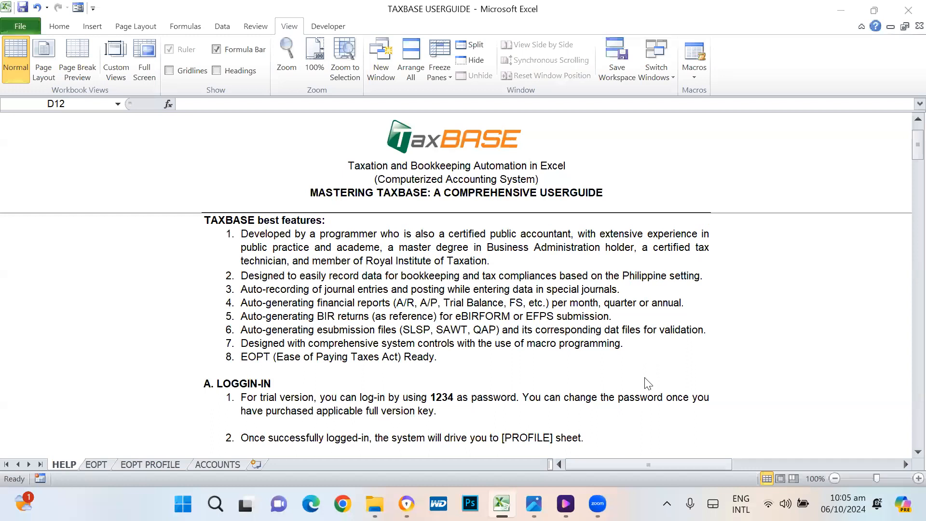
pyautogui.click(360, 379)
pyautogui.click(214, 384)
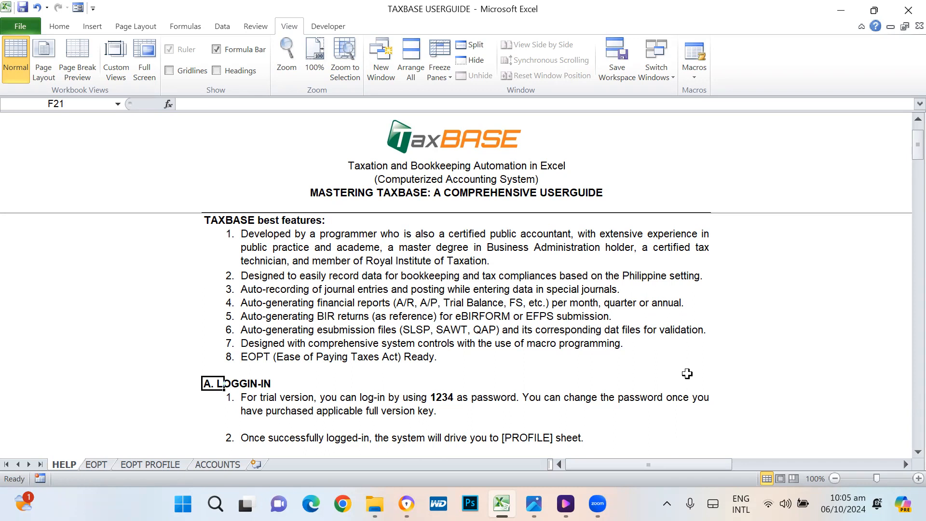
# Step: Scroll the HELP sheet past the trial login note down to the C. DATABASE section
pyautogui.scroll(-1, 687, 373)
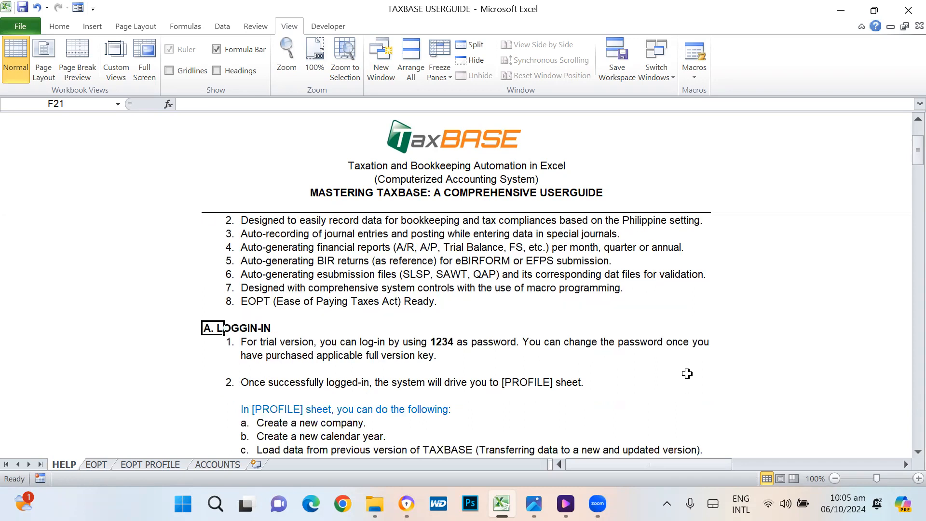
pyautogui.scroll(-1, 686, 374)
pyautogui.scroll(-2, 687, 374)
pyautogui.scroll(1, 687, 374)
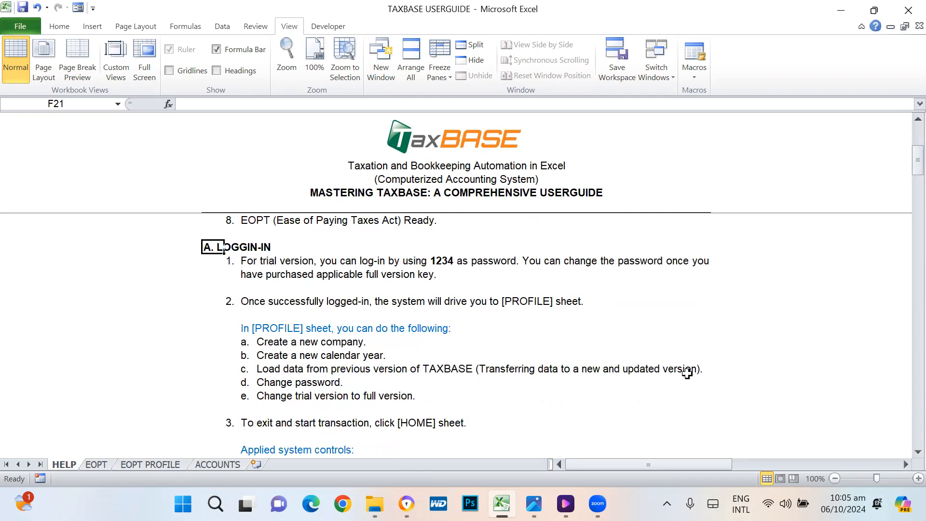
pyautogui.click(300, 263)
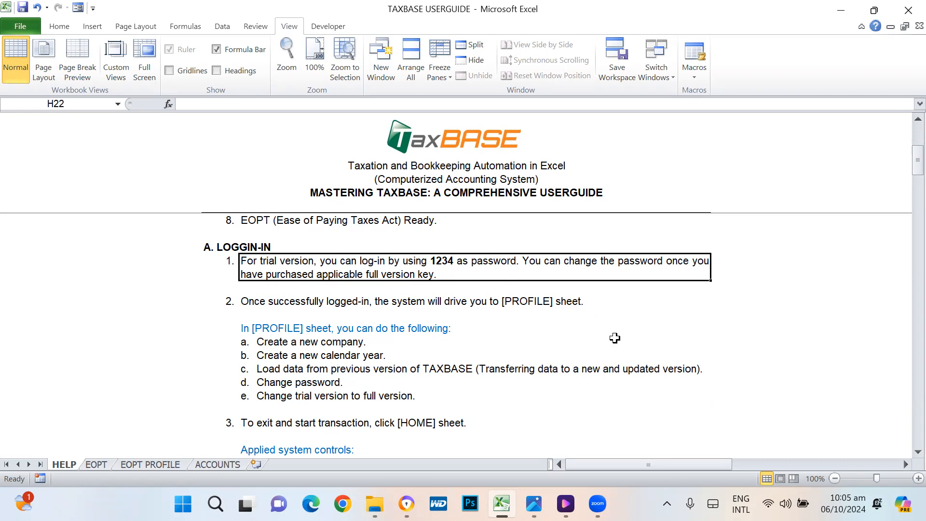
pyautogui.scroll(-1, 615, 338)
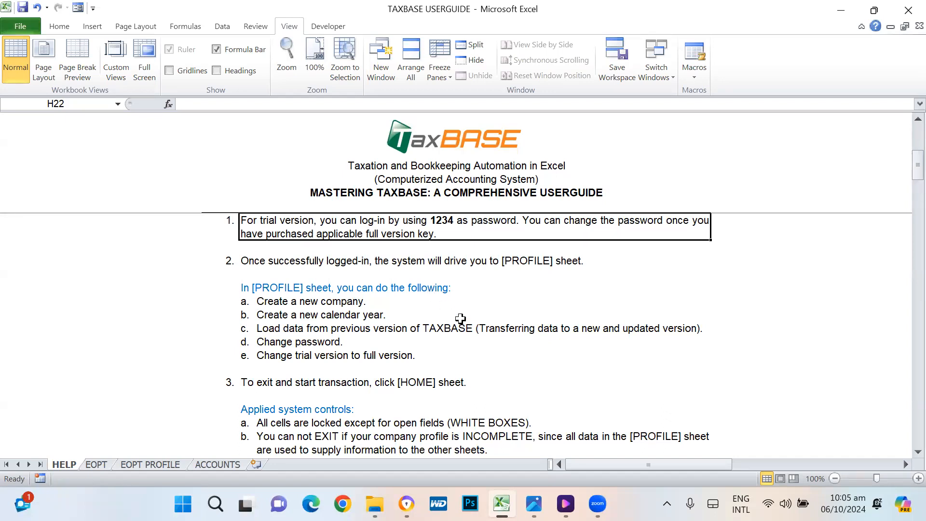
pyautogui.scroll(-5, 461, 319)
pyautogui.scroll(-5, 460, 319)
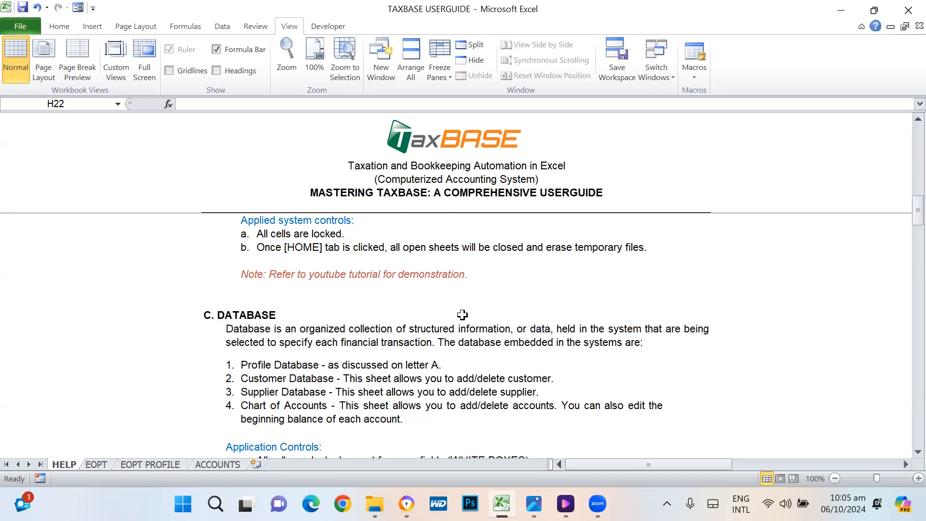
pyautogui.scroll(-2, 461, 316)
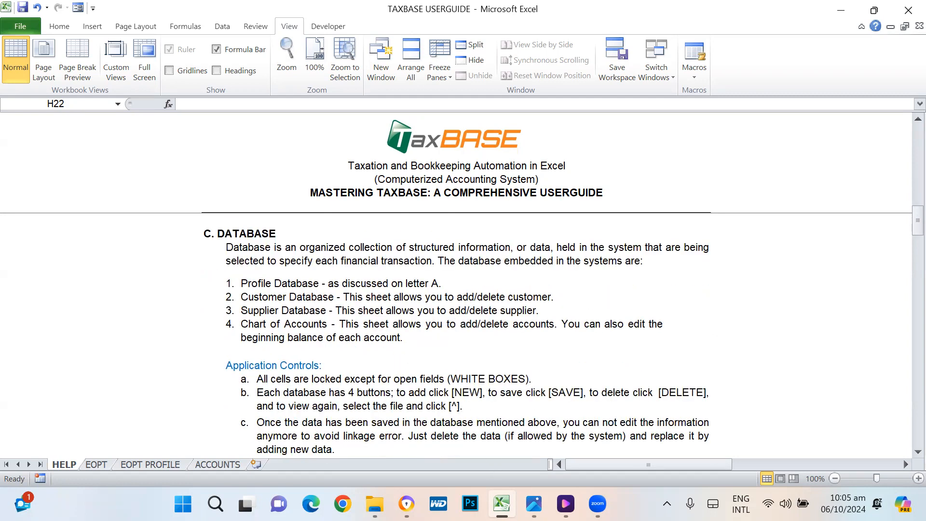
pyautogui.moveTo(374, 503)
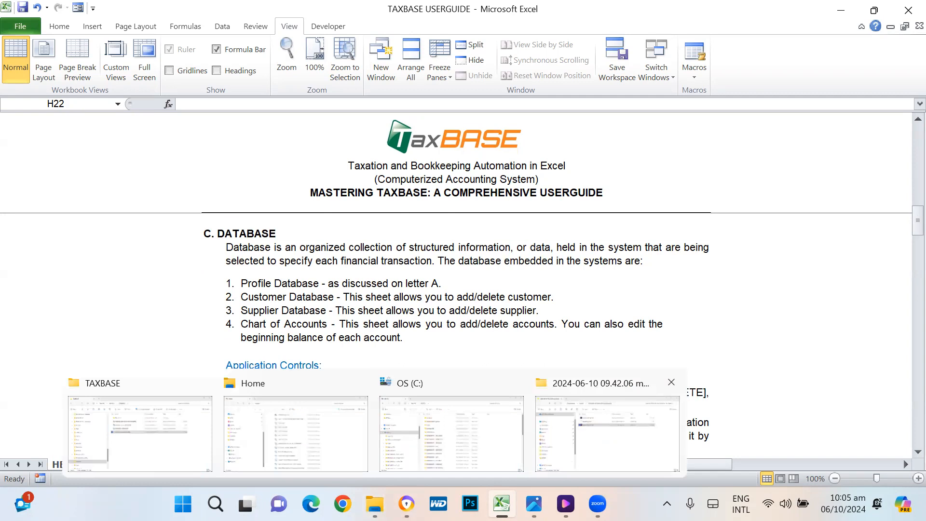
# Step: Bring the TAXBASE File Explorer window forward and go up to the OS (C:) drive listing
pyautogui.click(162, 450)
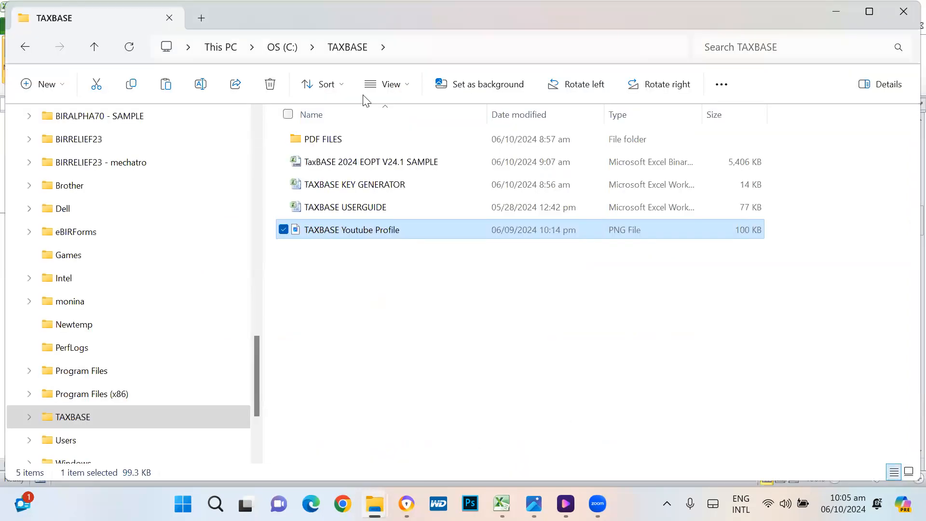
pyautogui.click(283, 47)
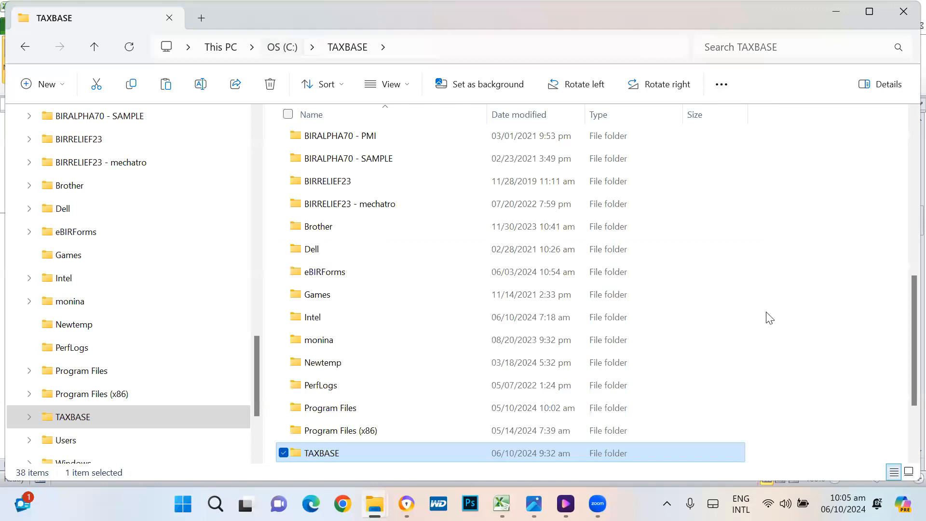
pyautogui.scroll(-2, 802, 312)
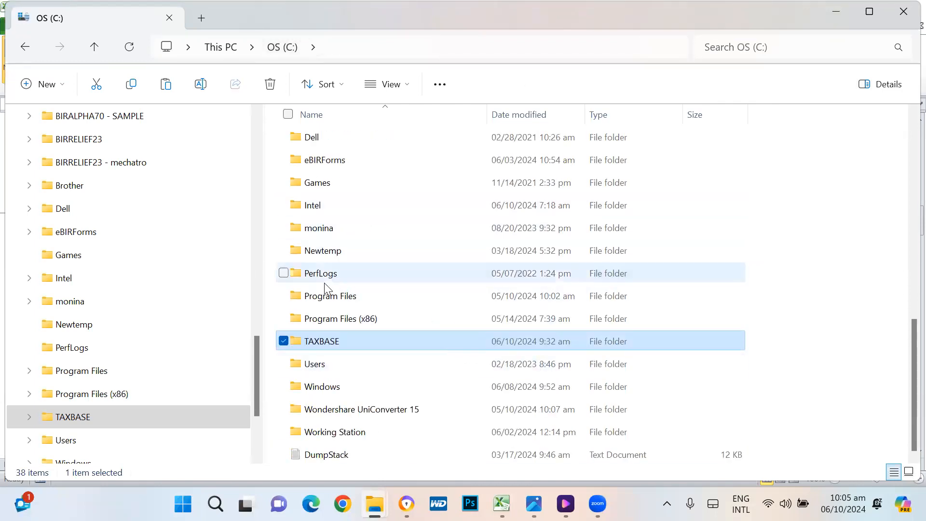
pyautogui.moveTo(305, 342)
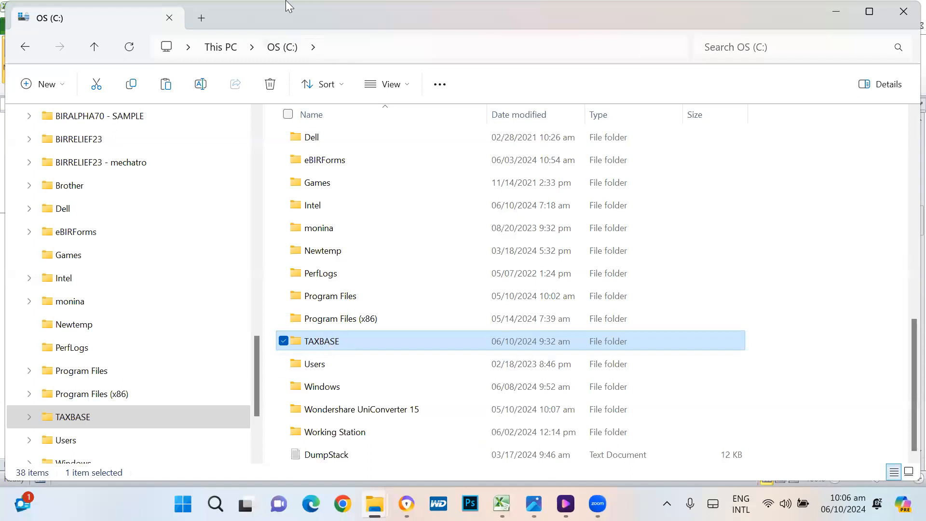
# Step: Open the TAXBASE folder, then the TaxBASE 2024 EOPT V24.1 SAMPLE workbook
pyautogui.doubleClick(318, 343)
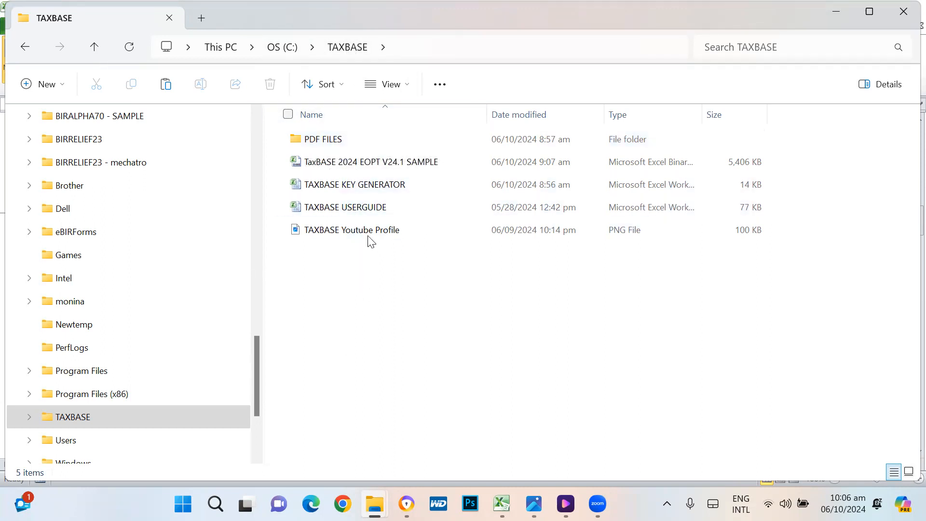
pyautogui.doubleClick(363, 166)
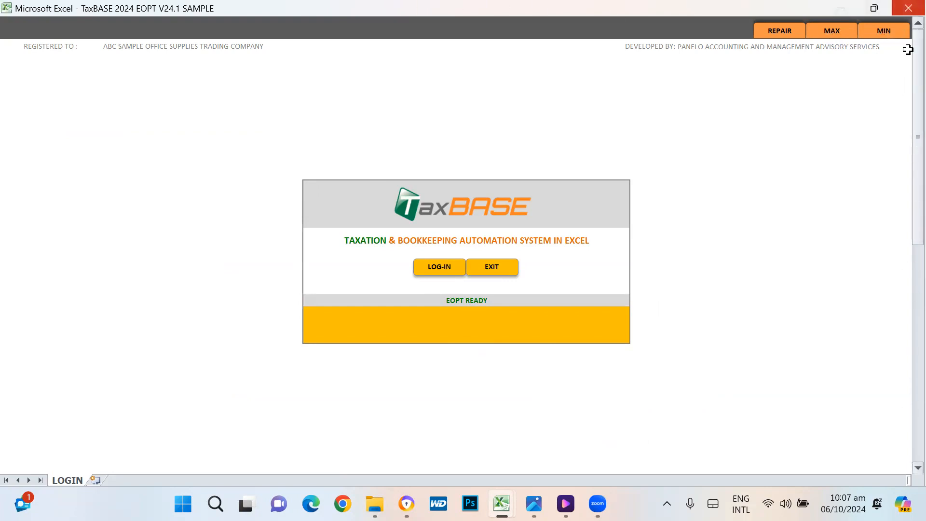
# Step: Toggle the ribbon back to full-screen view and start LOG-IN to get the Password Required prompt
pyautogui.click(894, 30)
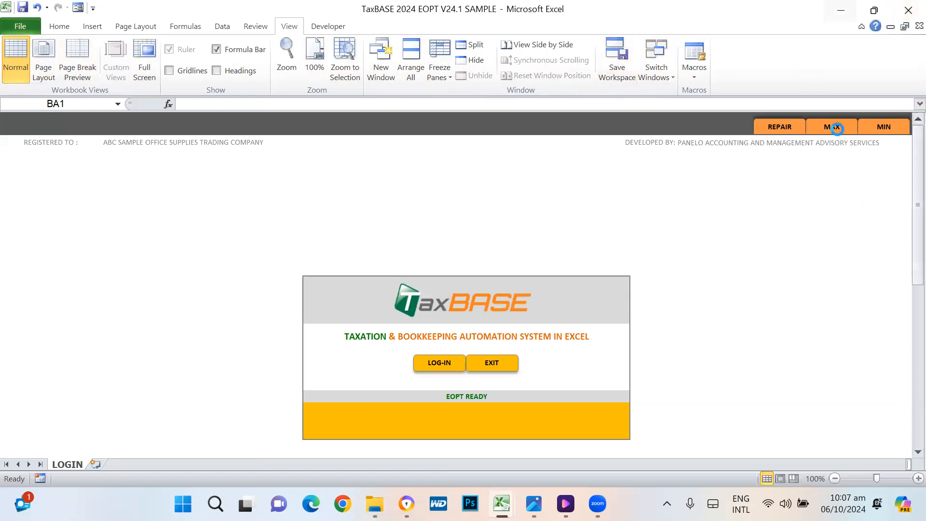
pyautogui.click(830, 128)
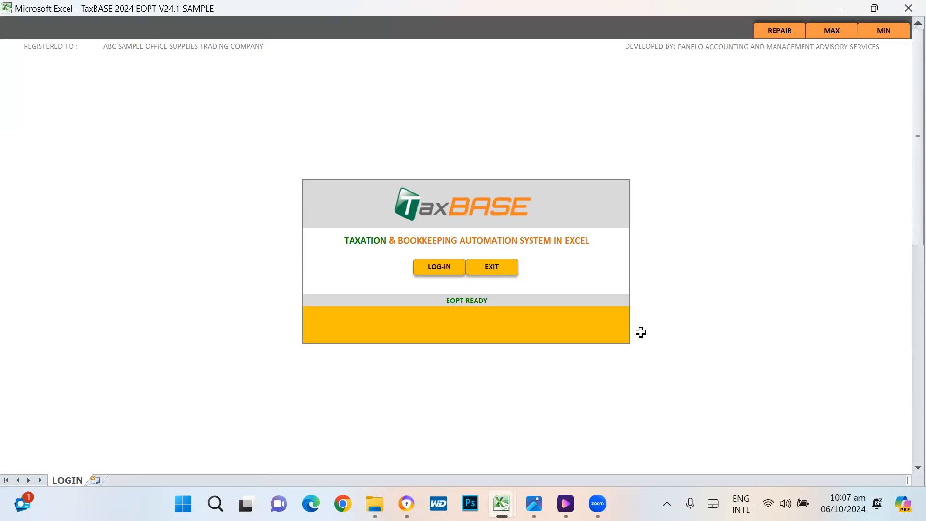
pyautogui.click(440, 268)
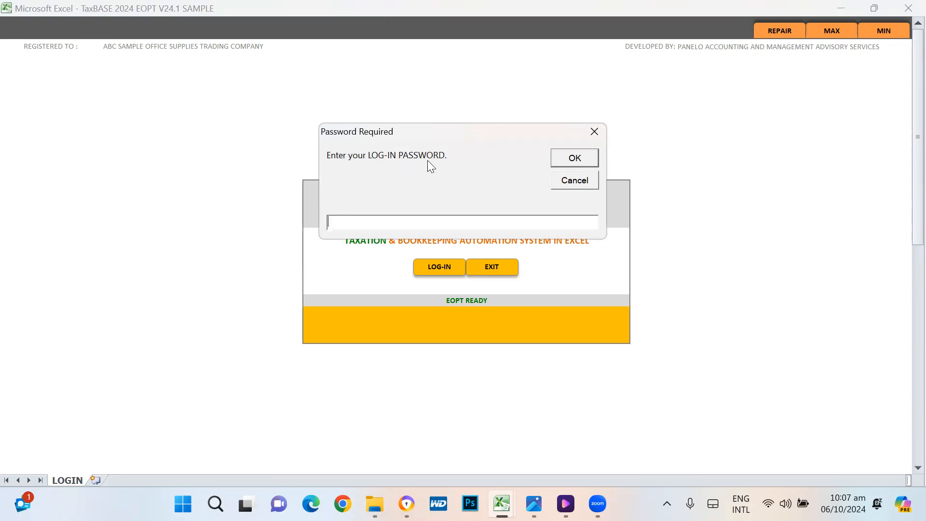
# Step: Submit the log-in password and continue past TAXBASE LOGGED-IN to the PROFILE sheet
pyautogui.click(579, 157)
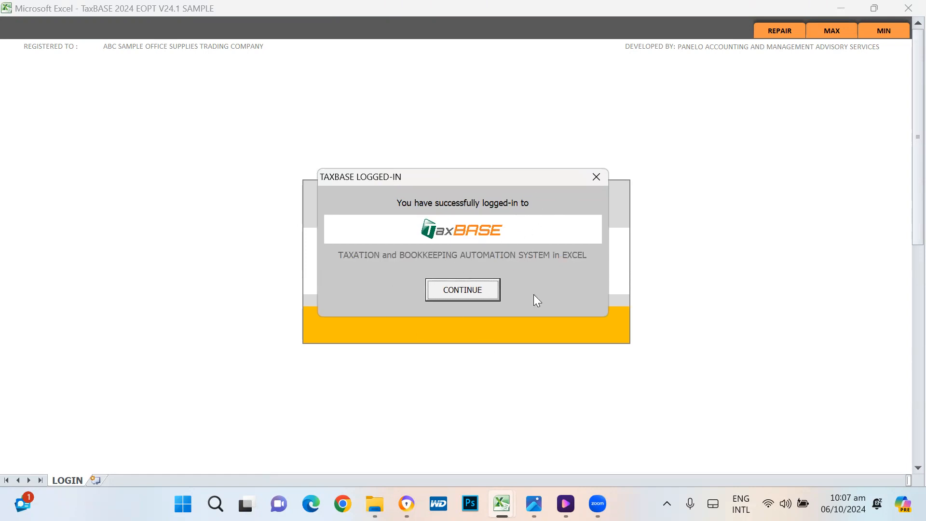
pyautogui.click(470, 292)
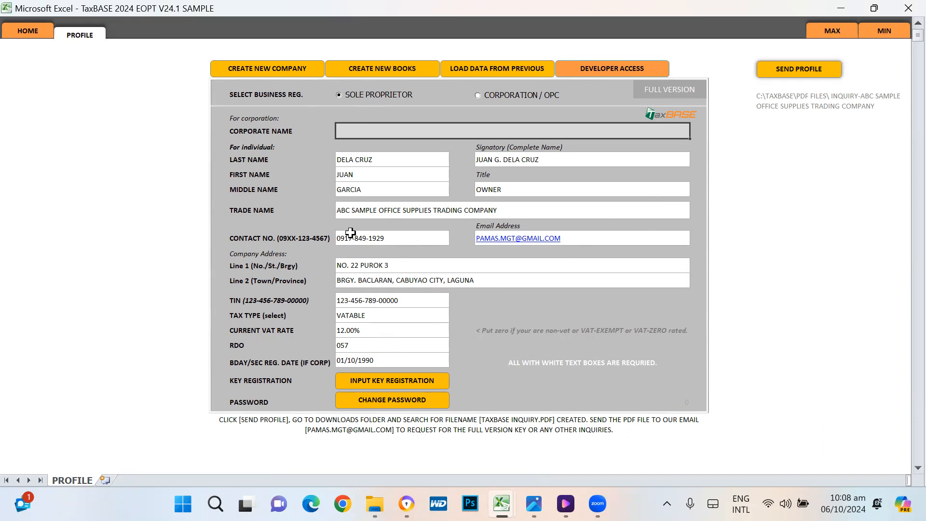
pyautogui.click(364, 159)
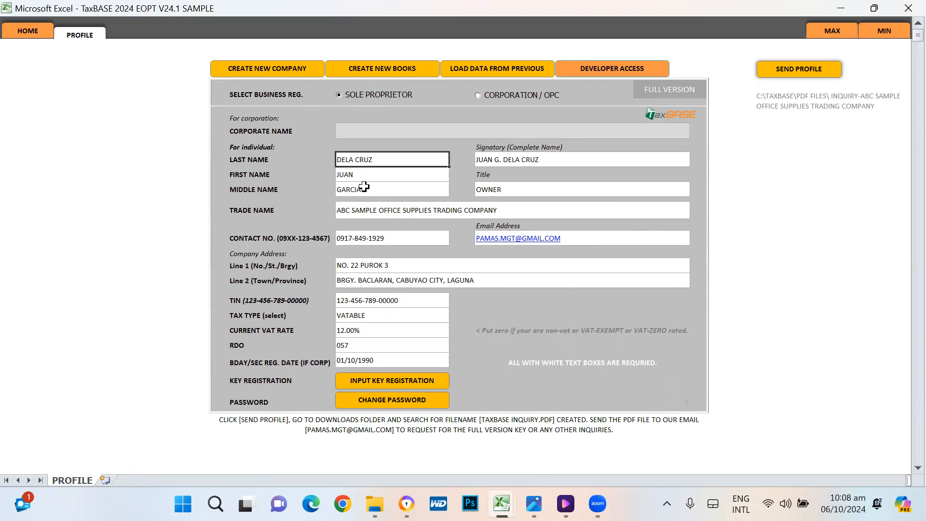
pyautogui.click(363, 175)
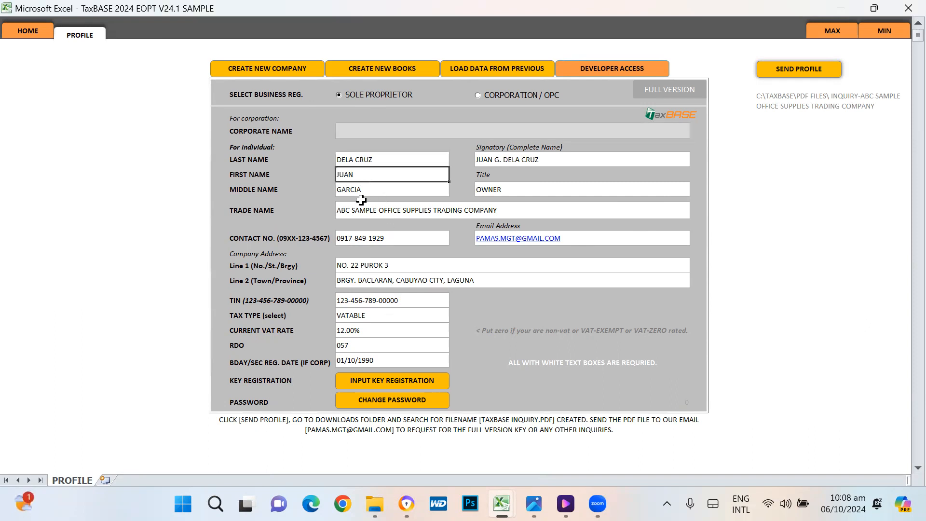
pyautogui.click(367, 189)
pyautogui.click(526, 159)
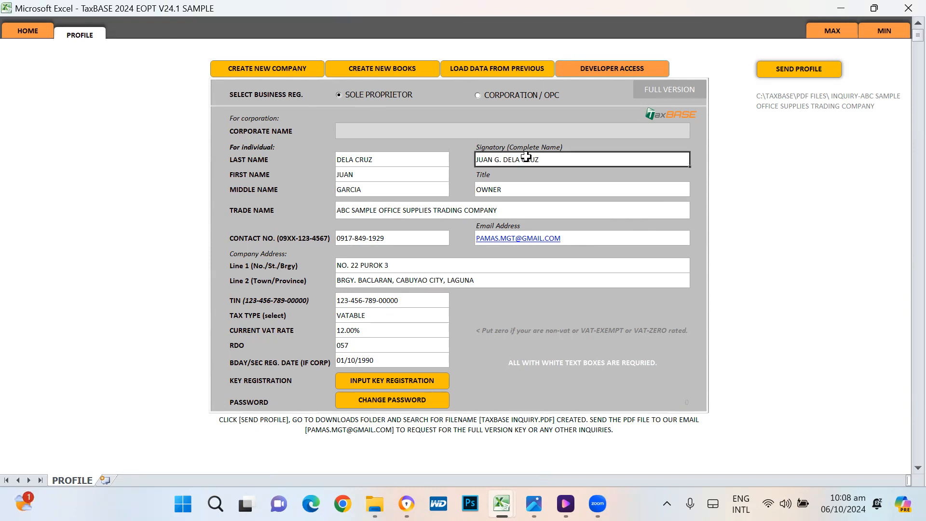
pyautogui.click(492, 189)
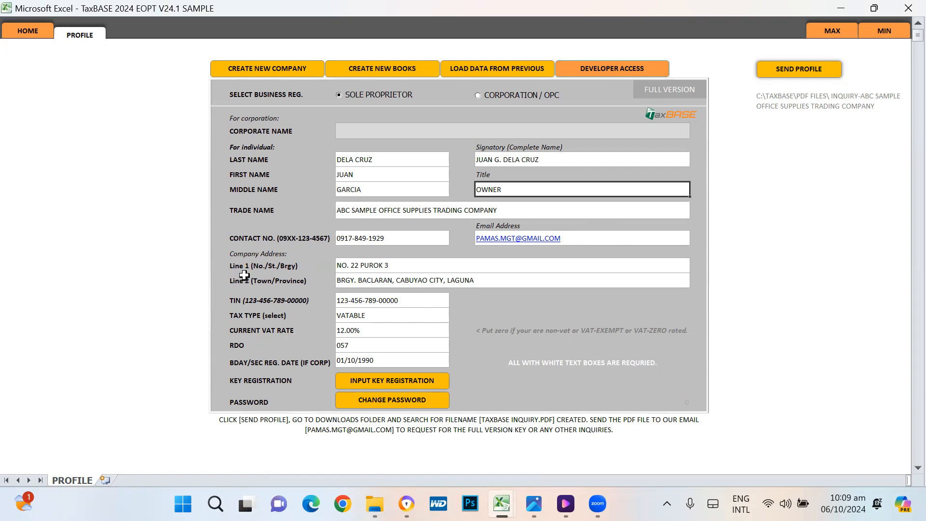
pyautogui.click(395, 266)
pyautogui.click(392, 281)
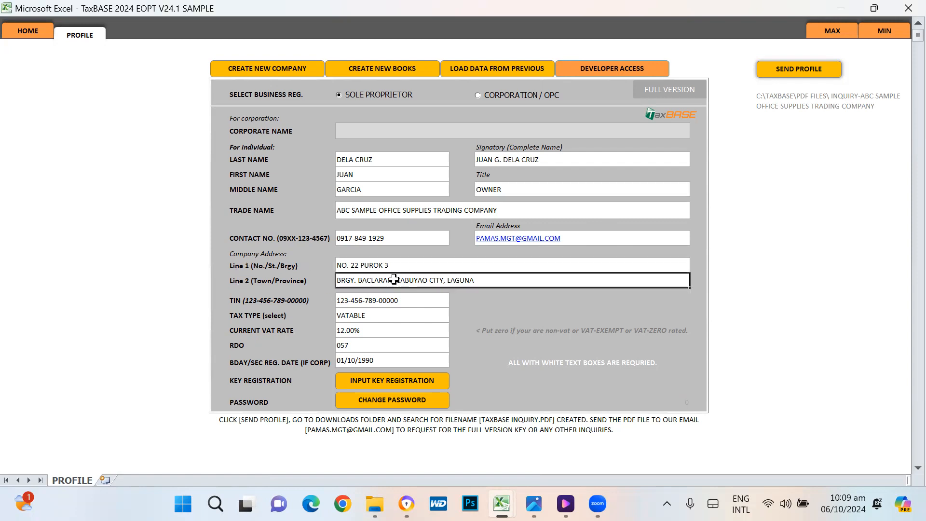
pyautogui.click(393, 265)
pyautogui.click(392, 280)
pyautogui.click(398, 268)
pyautogui.click(389, 281)
pyautogui.click(367, 212)
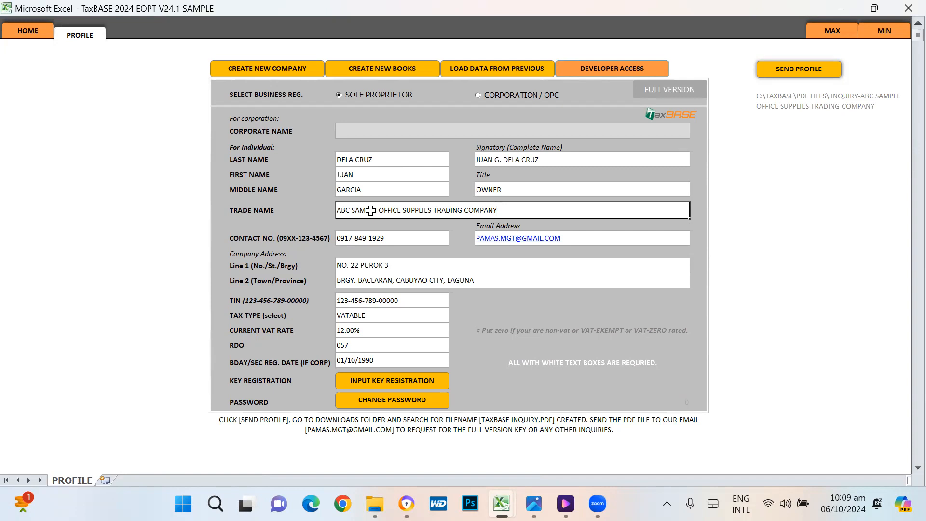
pyautogui.click(367, 315)
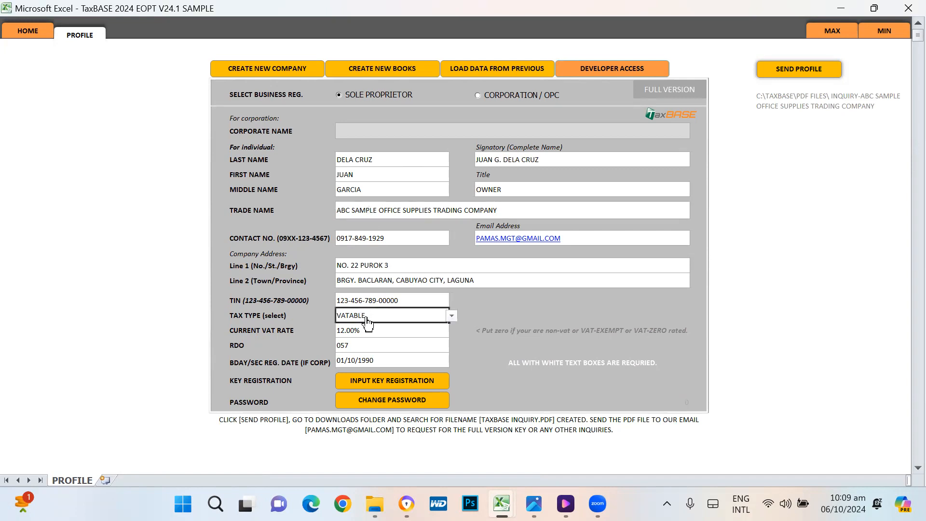
pyautogui.click(452, 315)
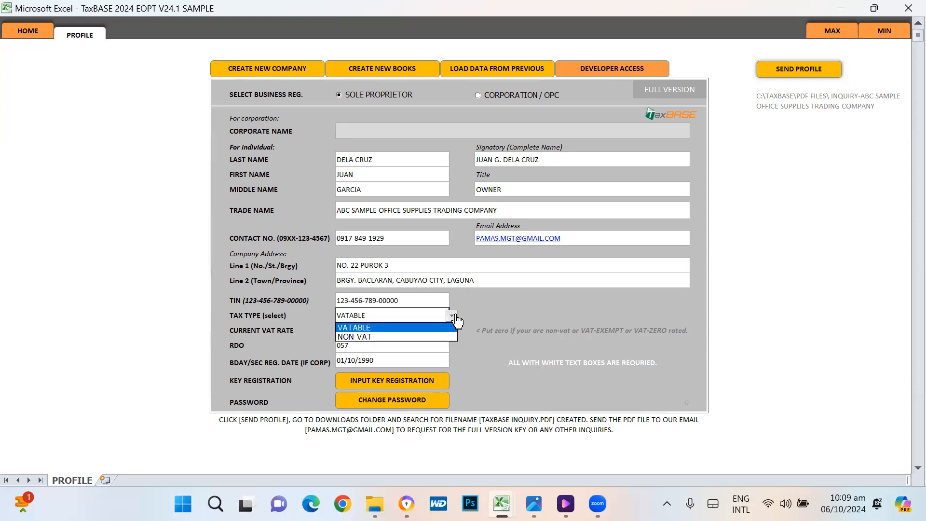
pyautogui.click(353, 338)
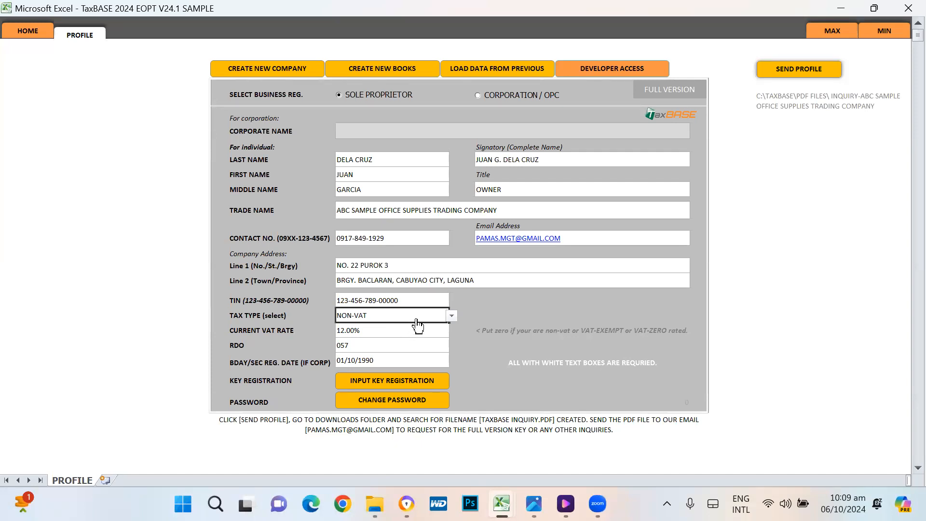
pyautogui.click(452, 316)
pyautogui.click(364, 328)
pyautogui.click(366, 331)
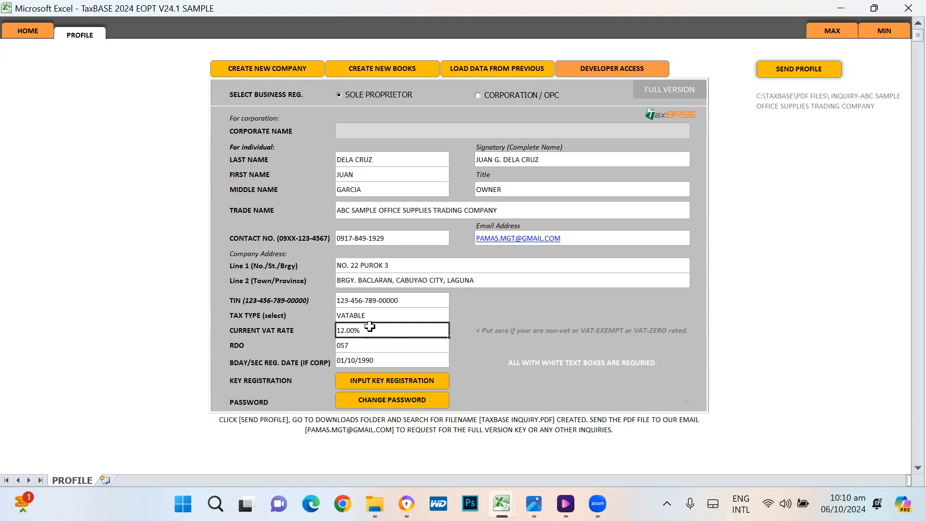
pyautogui.click(366, 211)
pyautogui.click(365, 318)
pyautogui.click(361, 332)
pyautogui.click(359, 344)
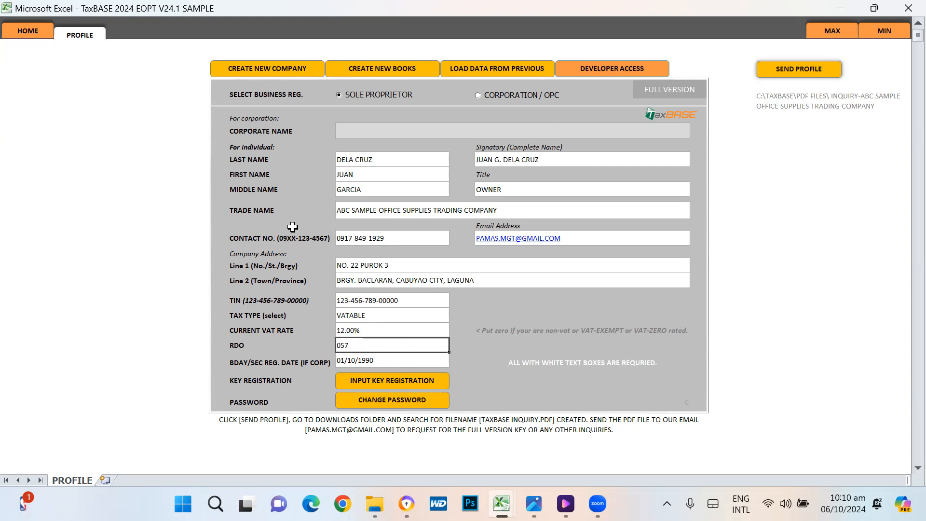
pyautogui.click(359, 169)
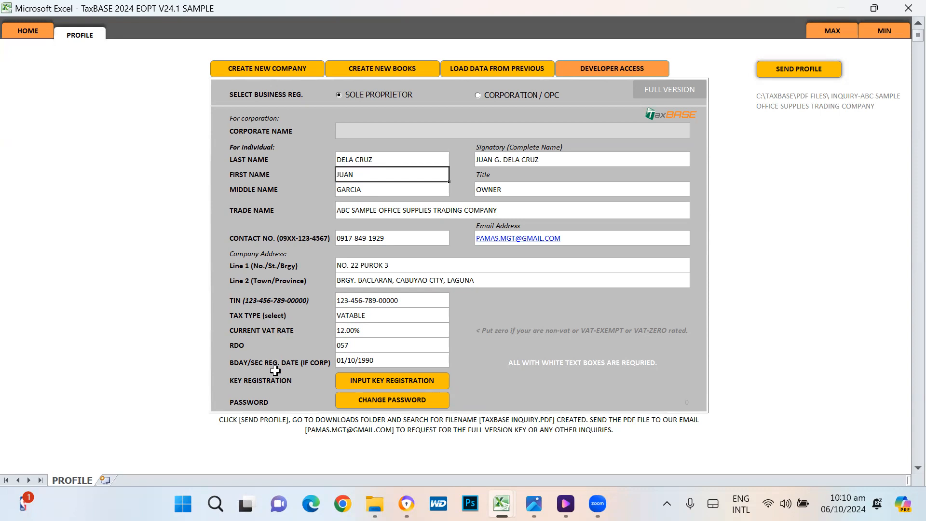
pyautogui.click(289, 357)
pyautogui.click(371, 359)
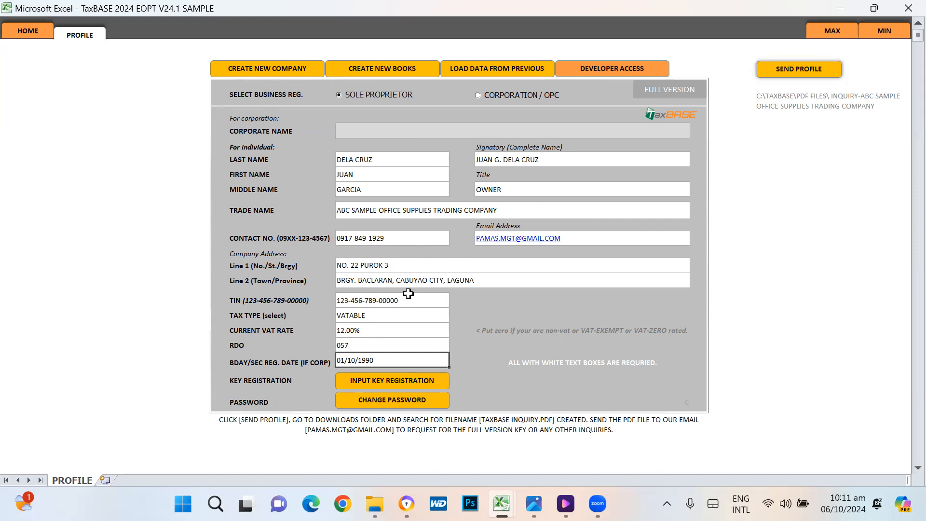
# Step: Start CREATE NEW COMPANY from the top of the PROFILE sheet
pyautogui.click(268, 66)
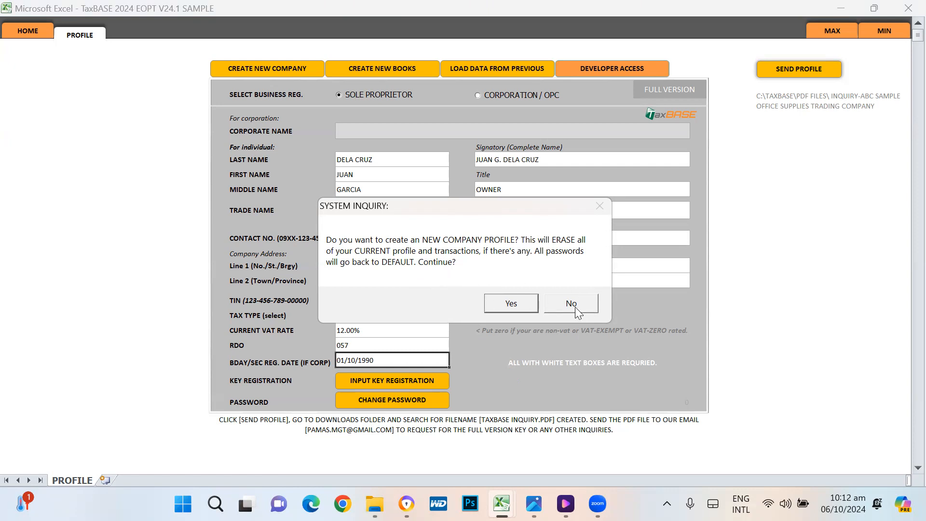
# Step: Answer Yes to the SYSTEM INQUIRY about creating a new company profile
pyautogui.click(514, 303)
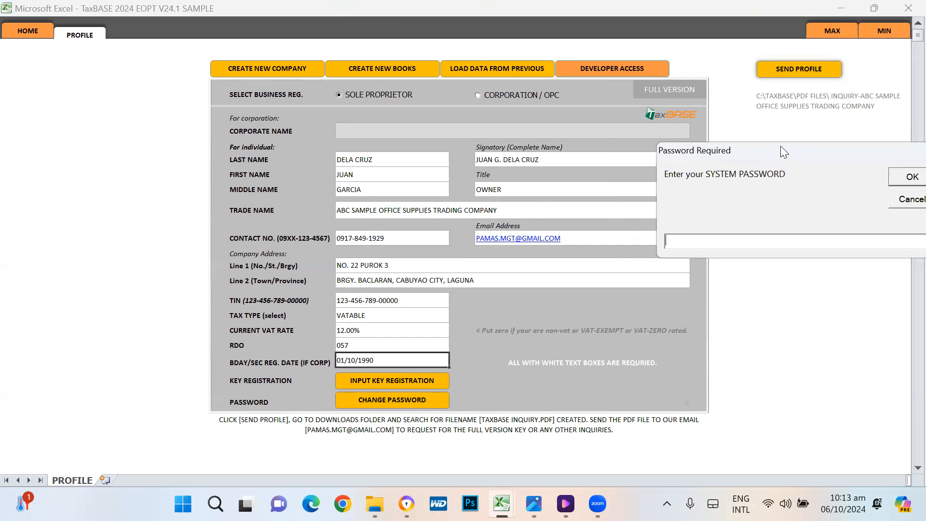
# Step: Cancel the system password prompt repeatedly until the too-many-attempts message ends the request
pyautogui.moveTo(780, 146); pyautogui.dragTo(445, 151)
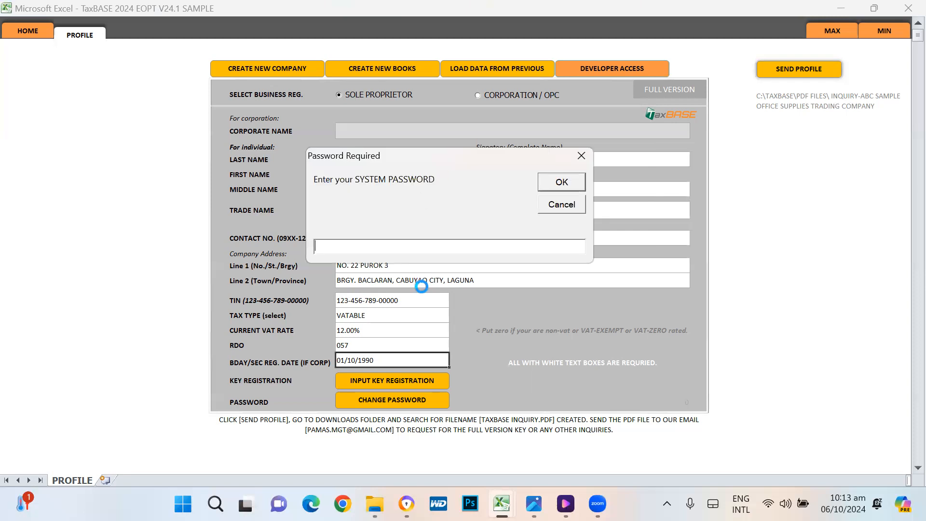
pyautogui.click(562, 204)
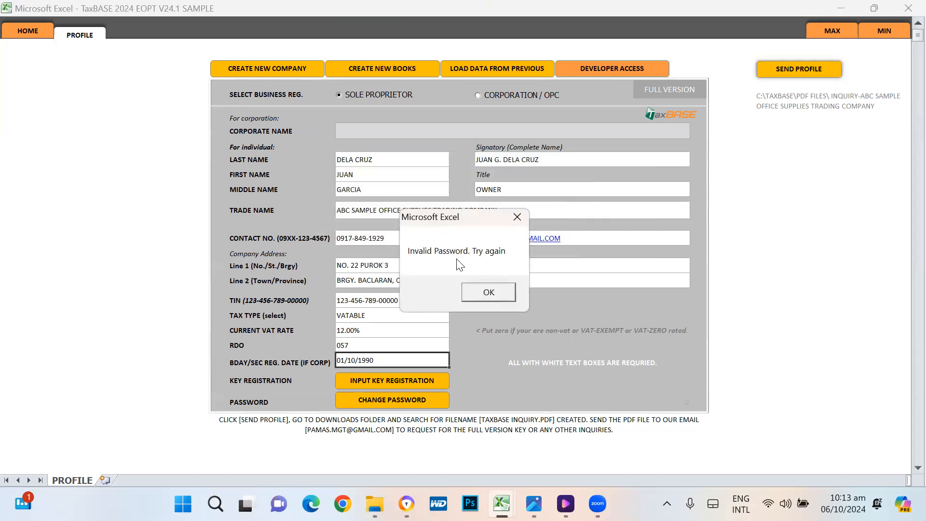
pyautogui.click(492, 291)
pyautogui.click(569, 182)
pyautogui.click(488, 295)
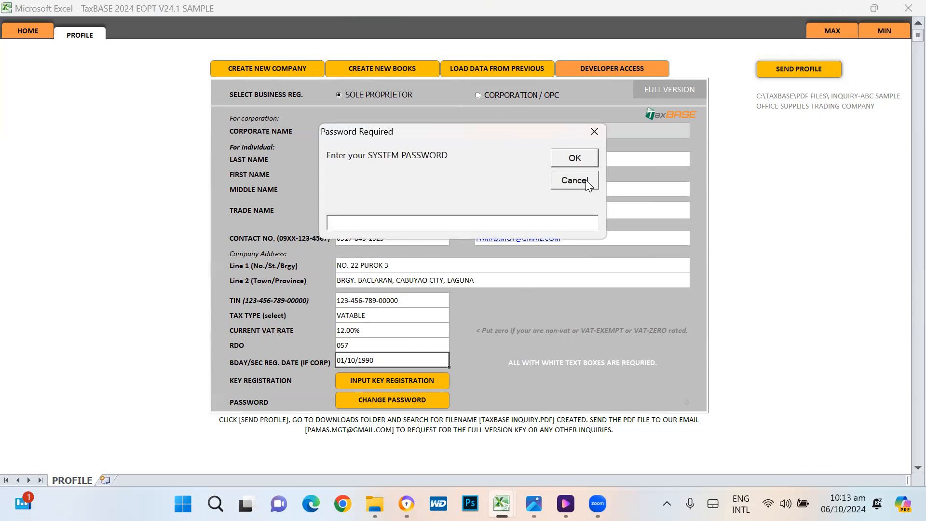
pyautogui.click(585, 179)
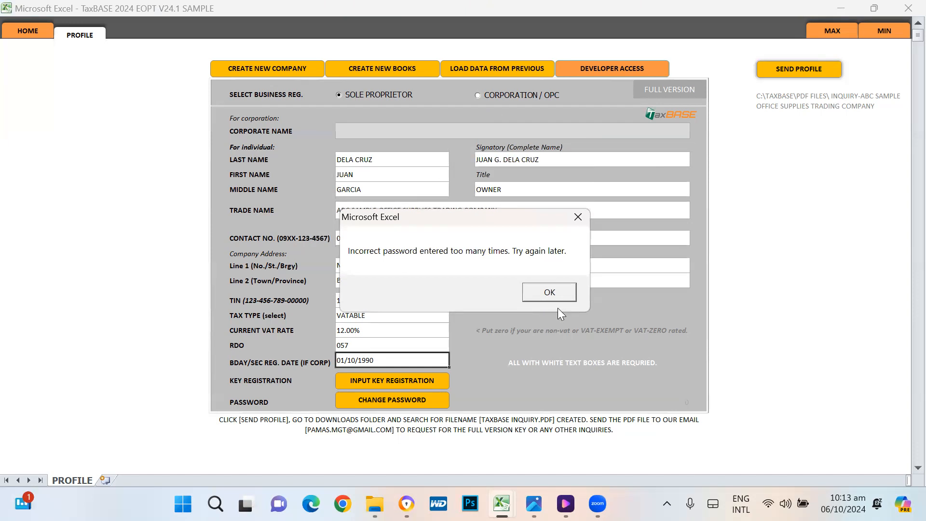
pyautogui.click(547, 293)
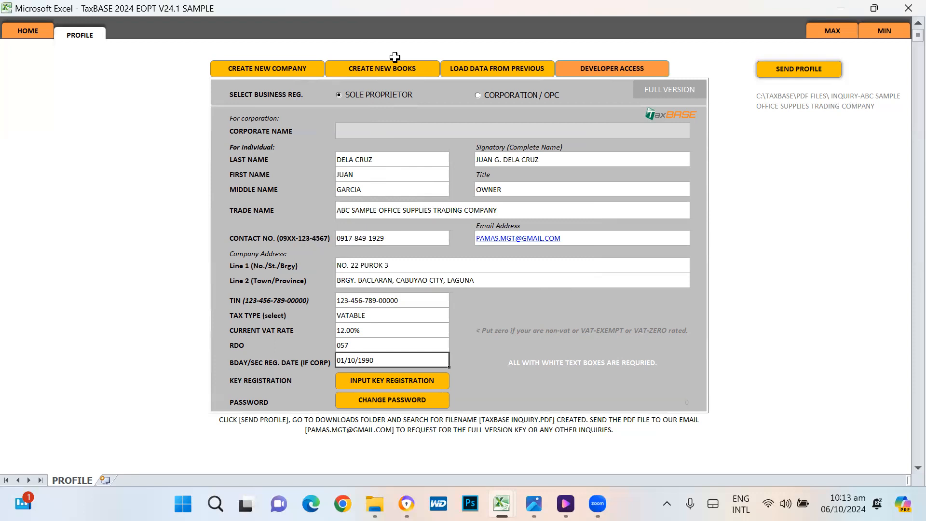
# Step: Start CREATE NEW BOOKS on the PROFILE sheet to bring up the TaxBASE INQUIRY warning
pyautogui.click(393, 76)
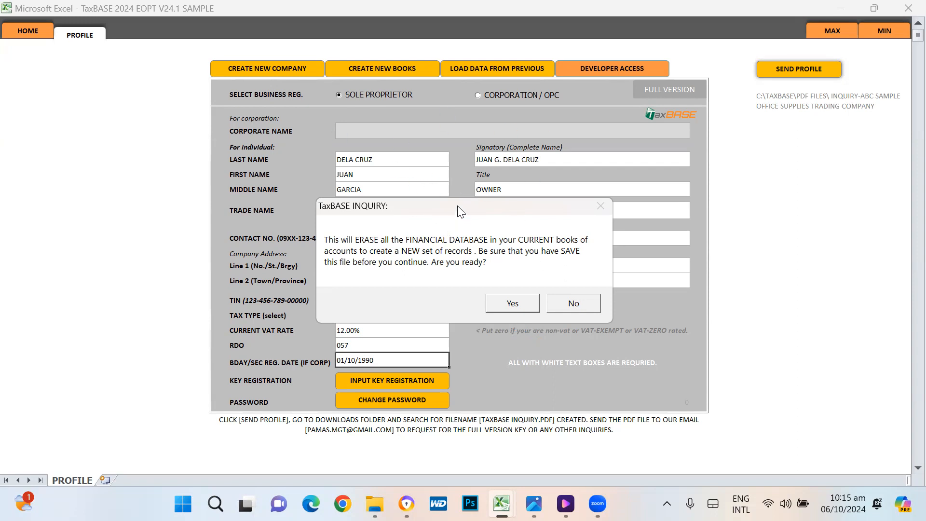
# Step: Confirm erasing the current financial database and authorize it with the system password
pyautogui.click(513, 303)
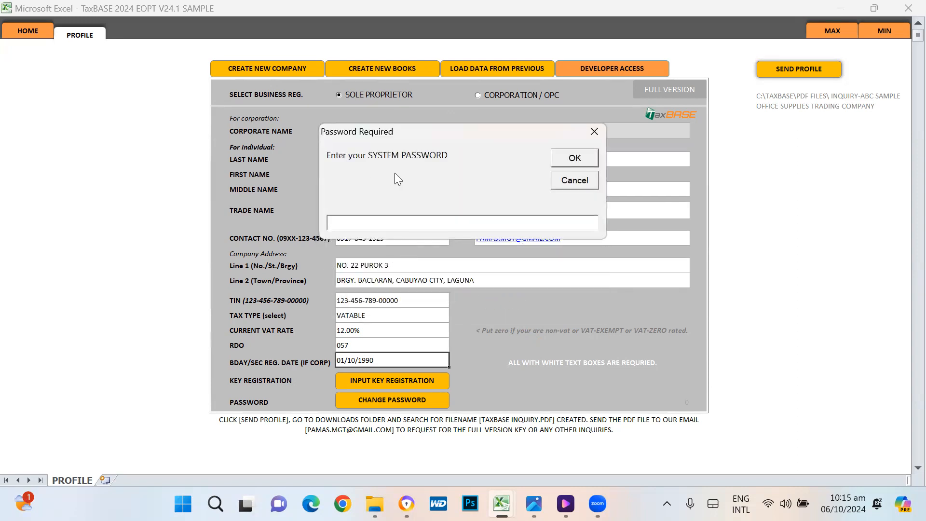
pyautogui.write('****')
pyautogui.click(574, 159)
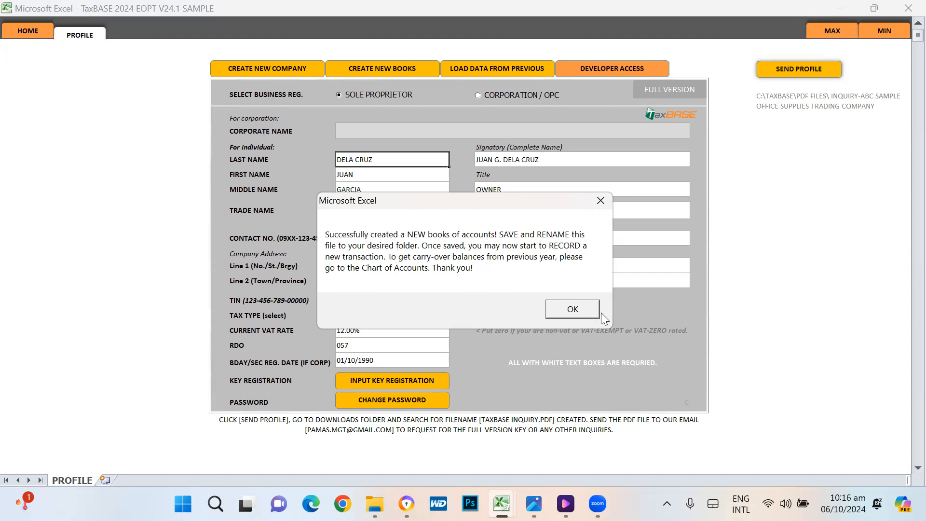
# Step: Acknowledge the new-books messages and save as 'TaxBASE 2024 EOPT V24.1 SAMPLE YOUTUBE TUTORIAL'
pyautogui.click(569, 305)
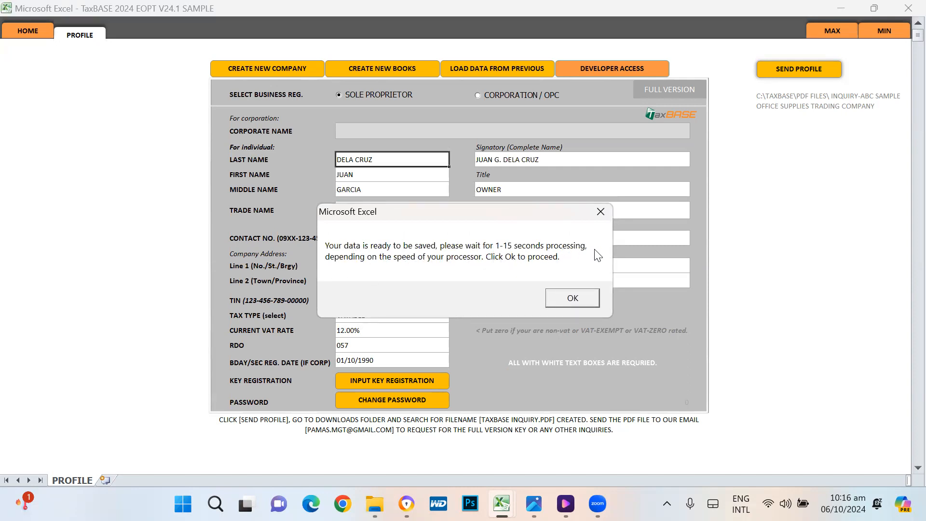
pyautogui.click(573, 298)
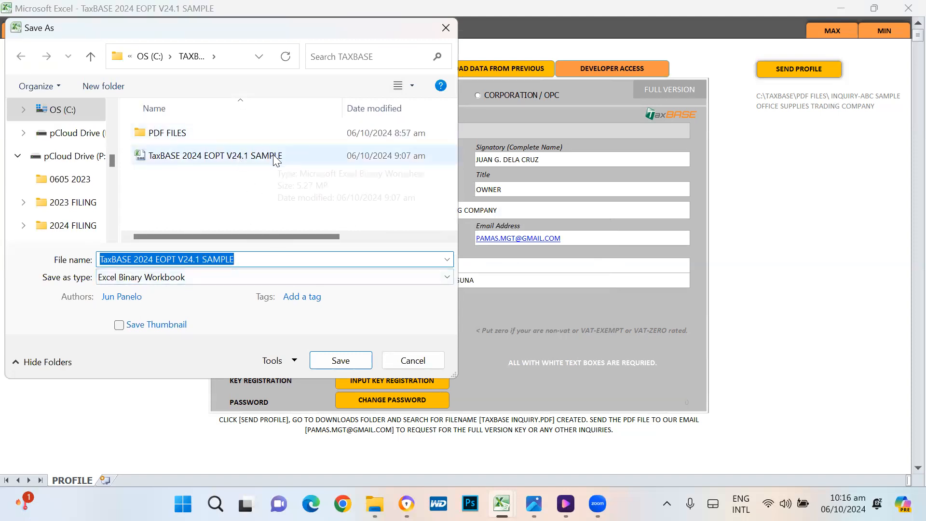
pyautogui.click(241, 259)
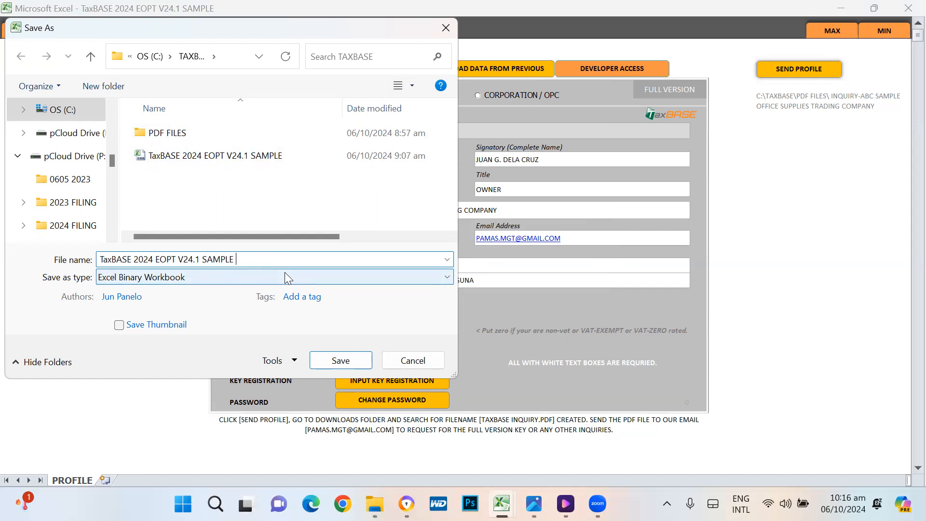
pyautogui.write('YOUTUBE TUTORIAL')
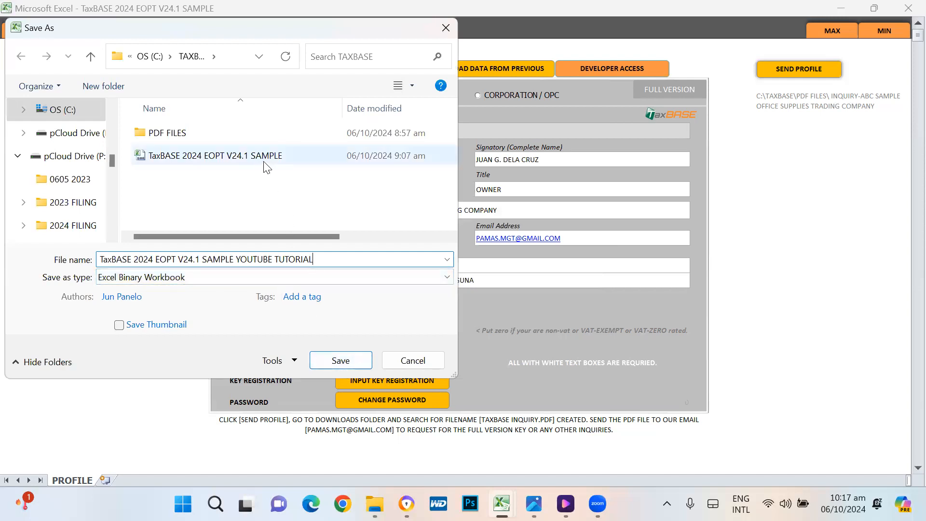
pyautogui.click(341, 360)
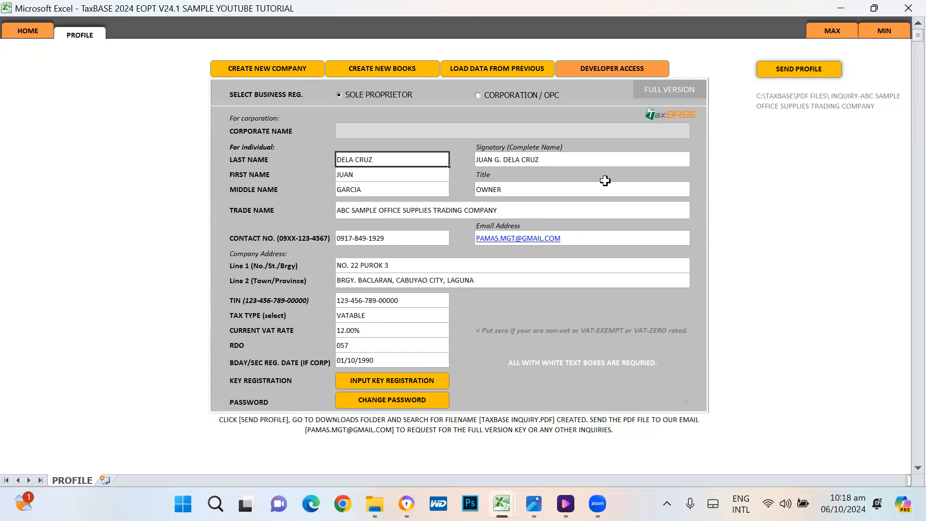
# Step: Request developer access, cancel each password prompt until refused, then bring up the registration key window
pyautogui.click(621, 75)
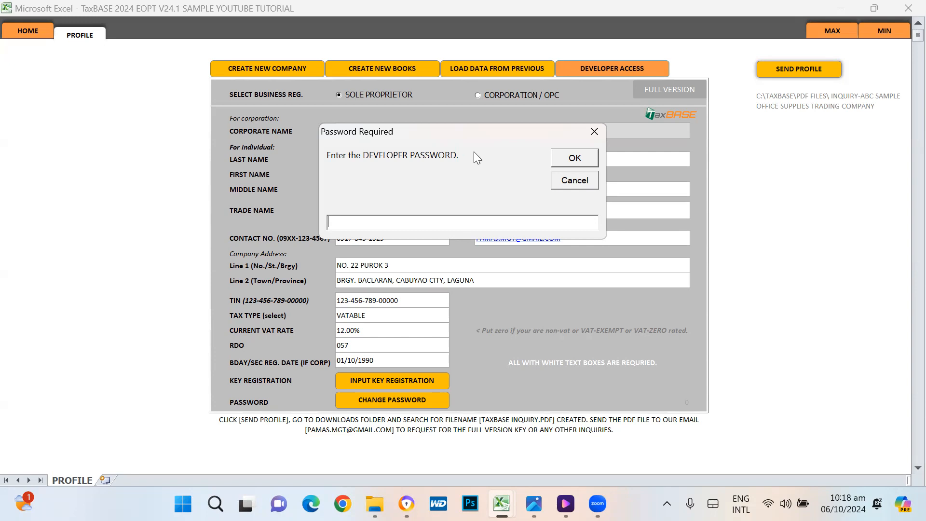
pyautogui.click(579, 186)
pyautogui.click(492, 286)
pyautogui.click(574, 180)
pyautogui.click(512, 288)
pyautogui.click(579, 183)
pyautogui.click(549, 289)
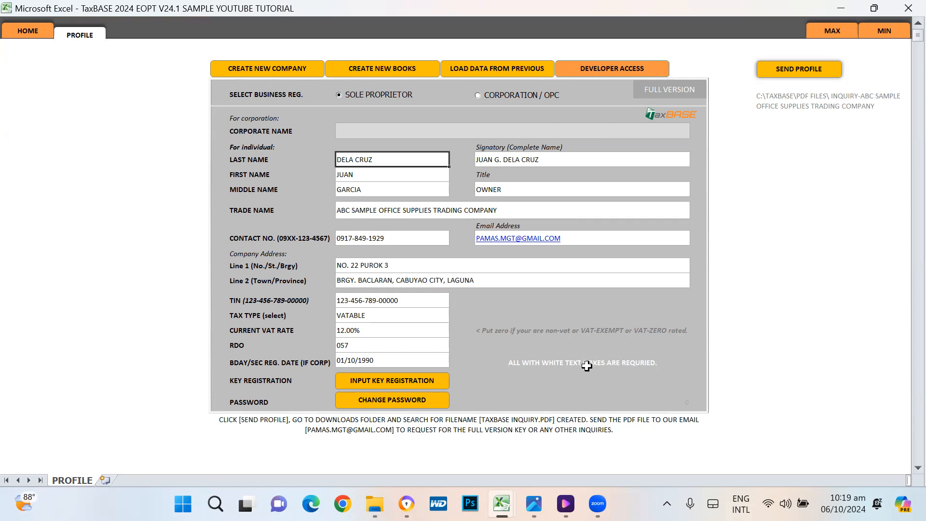
pyautogui.click(403, 384)
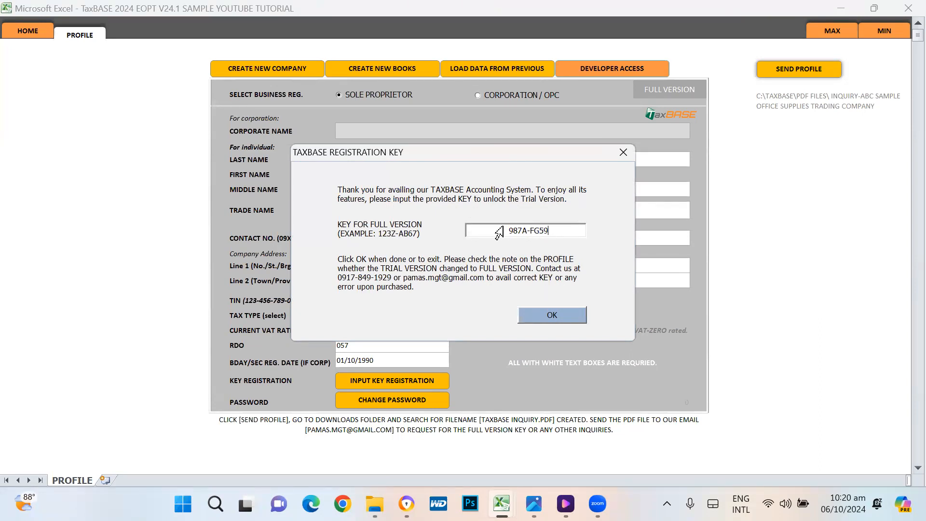
# Step: Submit the registration key with its last character removed and dismiss the mismatch message
pyautogui.press('BackSpace')
pyautogui.click(552, 311)
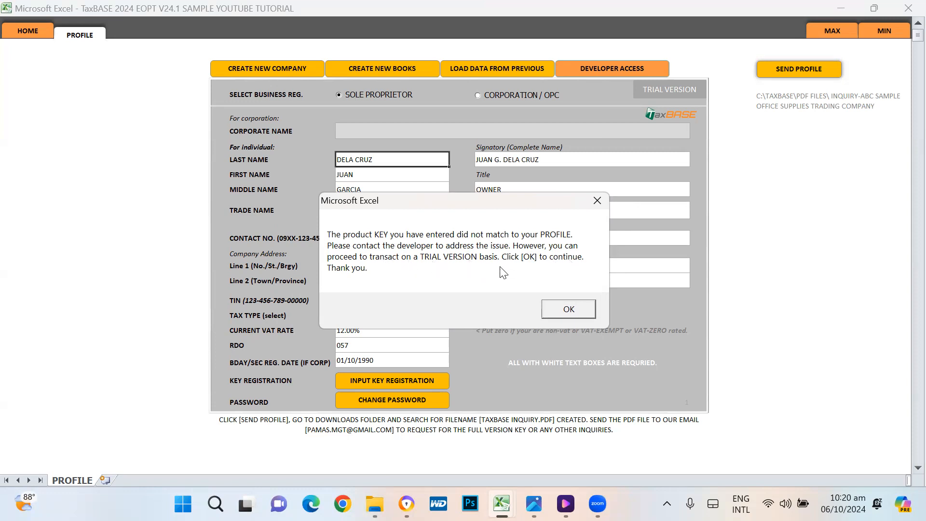
pyautogui.click(566, 307)
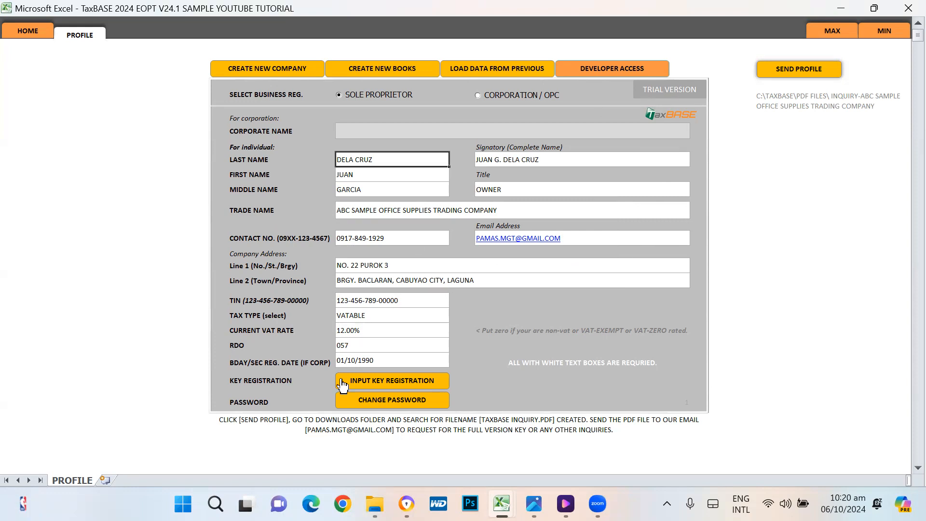
# Step: Re-enter the registration key with the final 9 restored and close the full-version confirmation
pyautogui.click(394, 381)
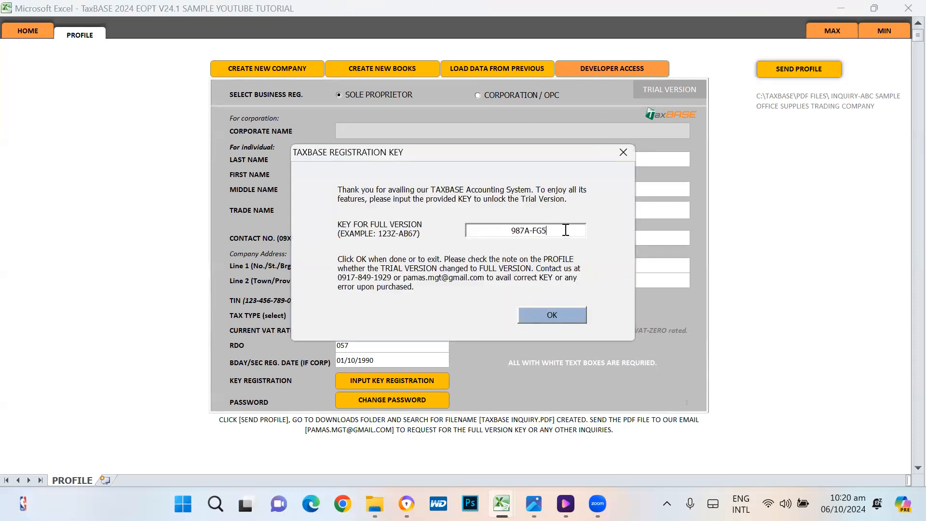
pyautogui.write('9')
pyautogui.click(541, 317)
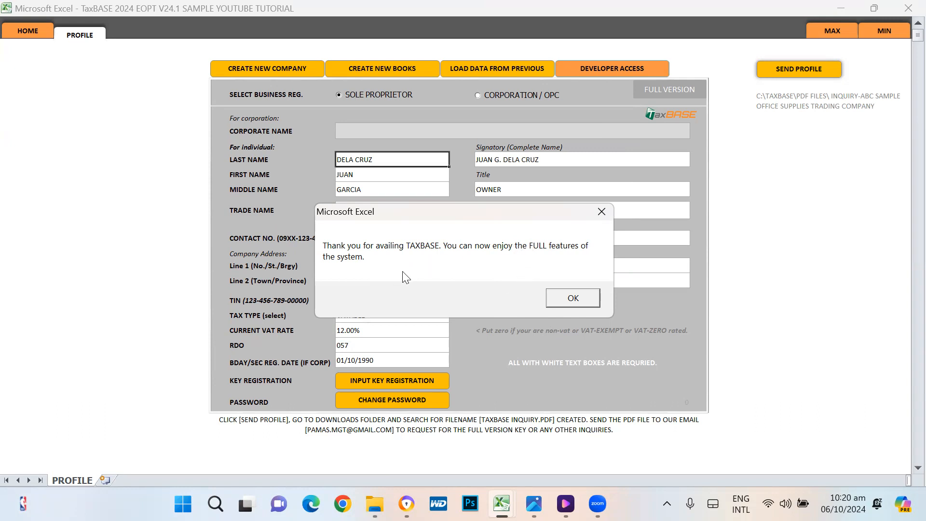
pyautogui.click(573, 298)
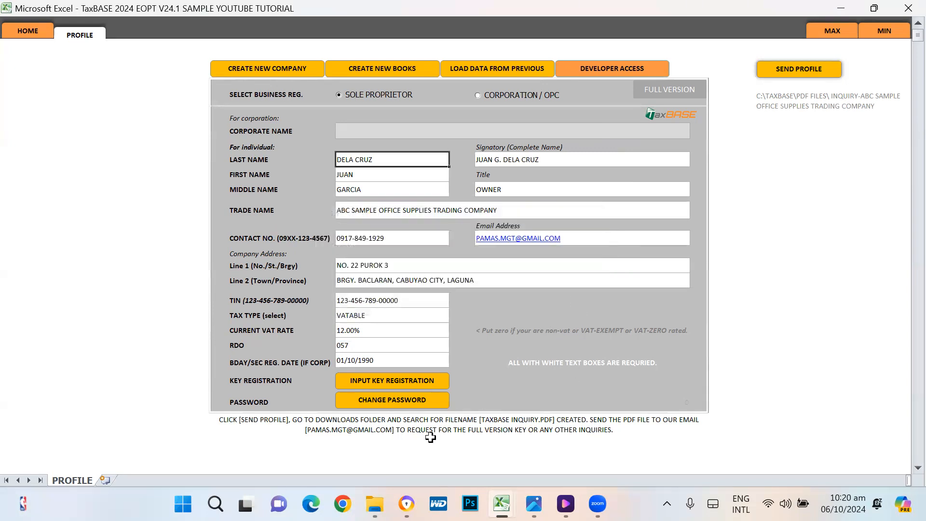
# Step: Reveal the password rows with the system password and review the log-in and system password cells
pyautogui.click(399, 400)
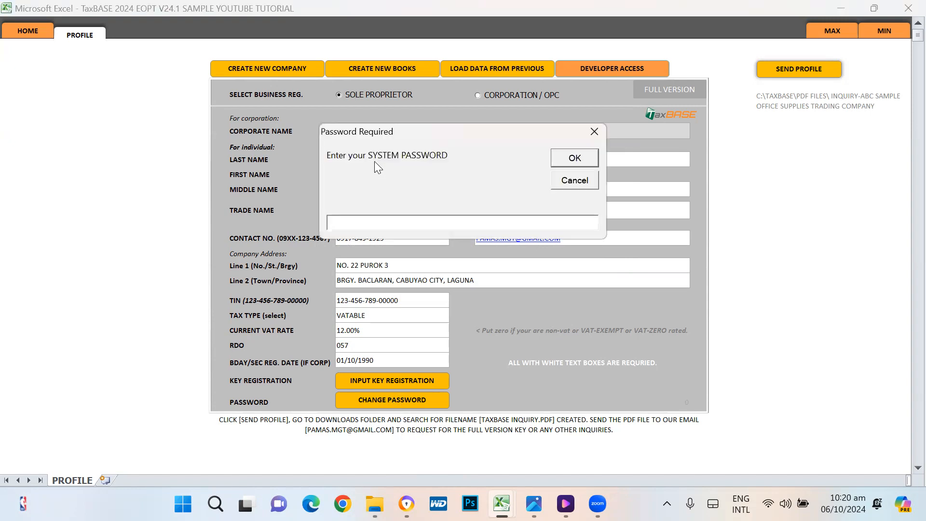
pyautogui.write('****')
pyautogui.press('Return')
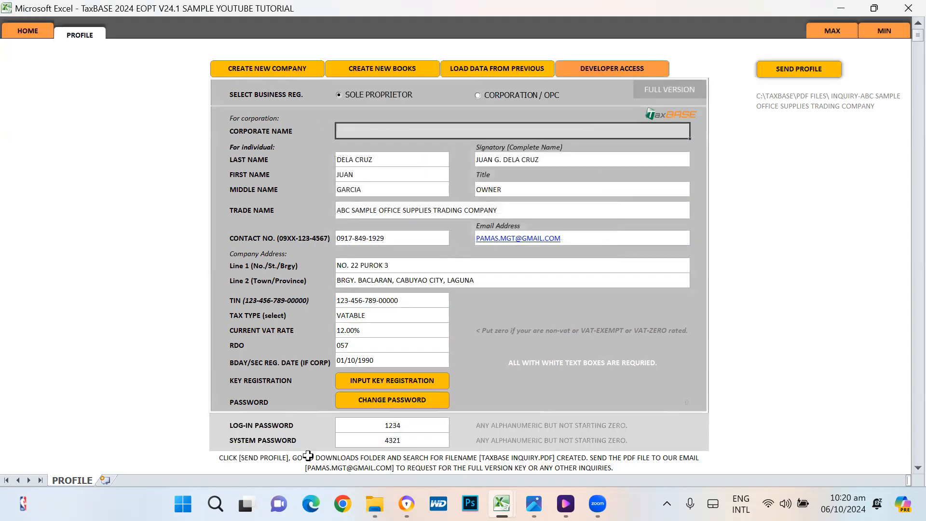
pyautogui.click(384, 427)
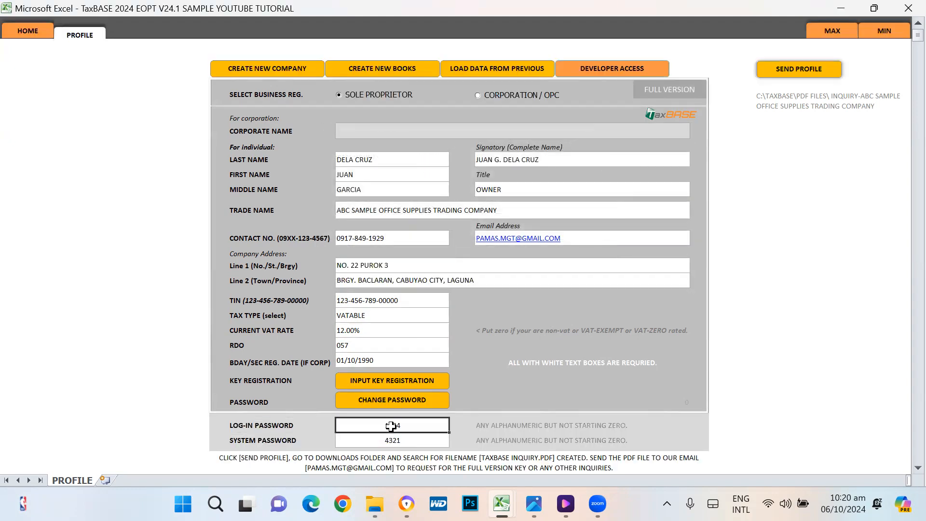
pyautogui.click(393, 440)
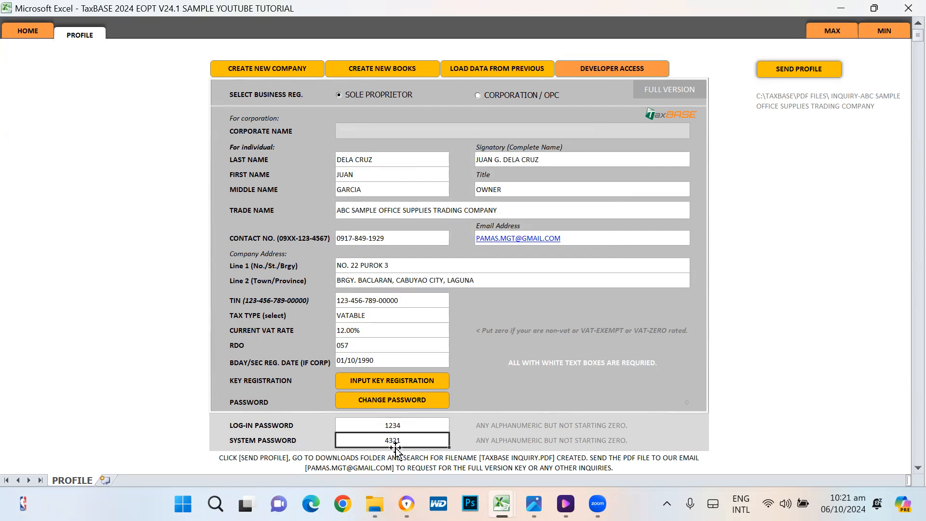
pyautogui.click(394, 426)
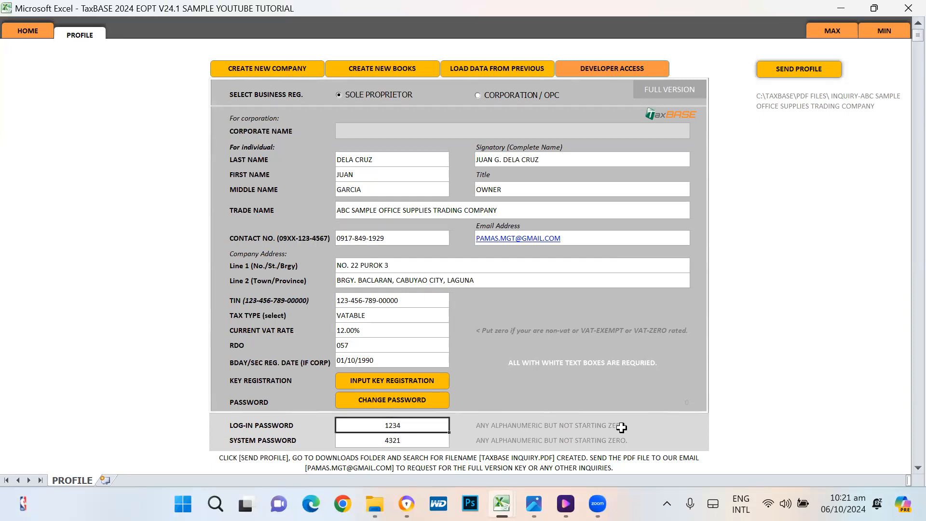
# Step: Replace the log-in password with a new value and refresh the PROFILE sheet to hide the password rows
pyautogui.press('Return')
pyautogui.press('Up')
pyautogui.press('Return')
pyautogui.press('Up')
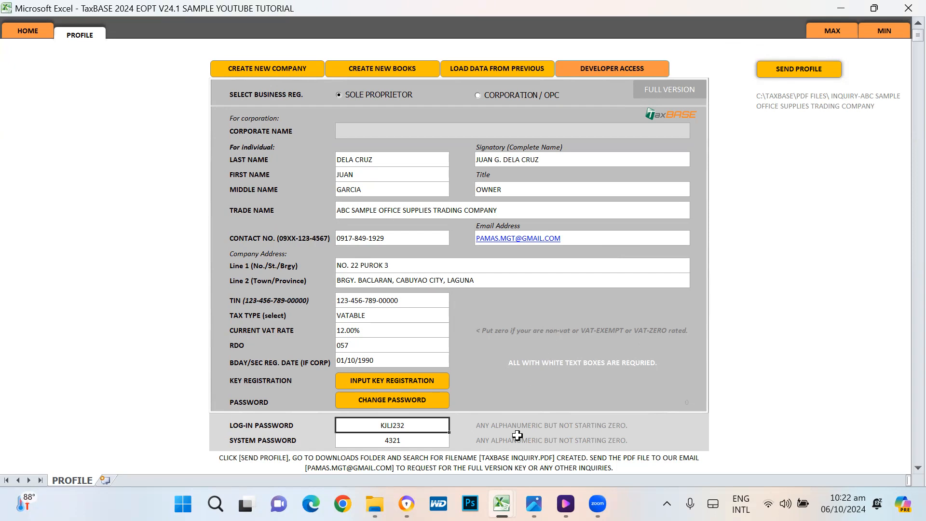
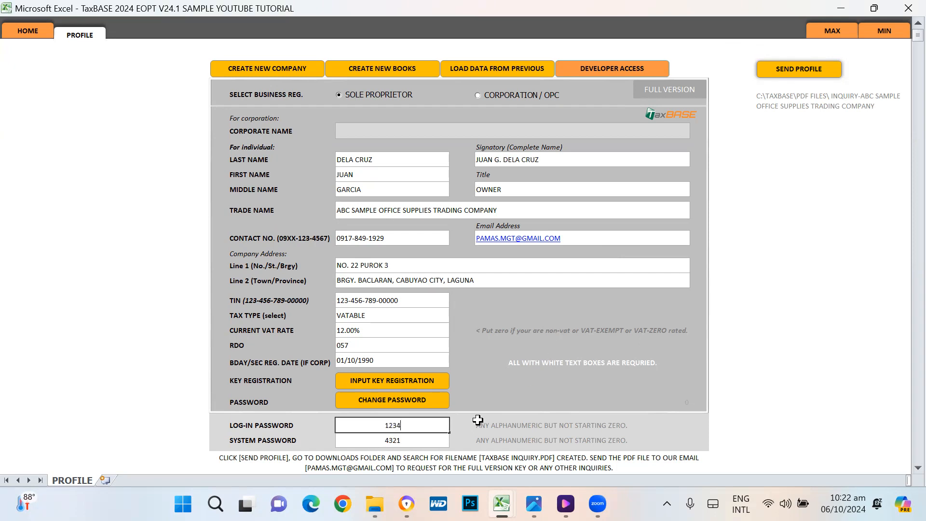
pyautogui.press('Return')
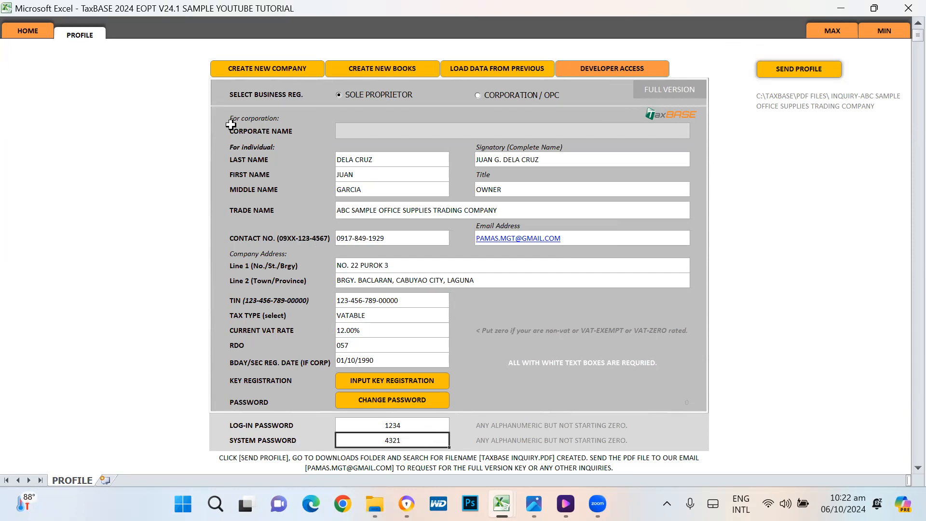
pyautogui.click(87, 44)
pyautogui.click(812, 156)
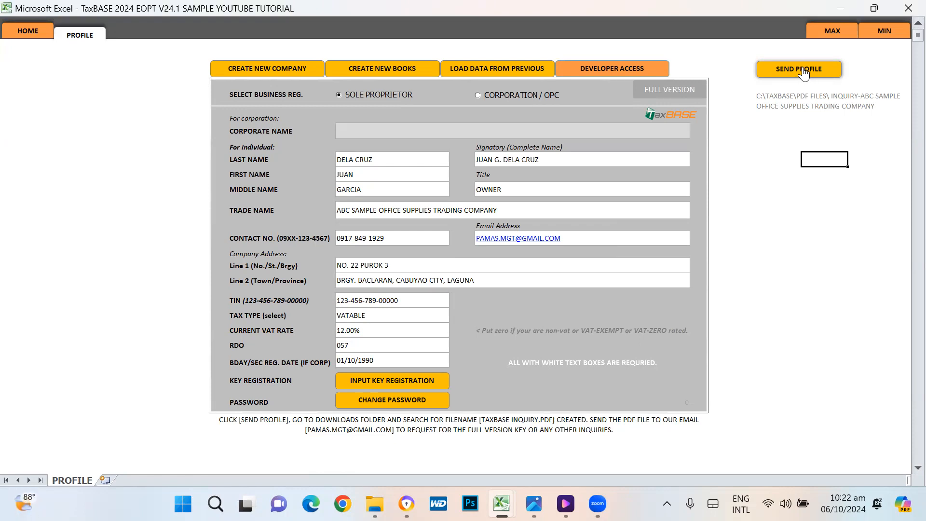
pyautogui.click(761, 95)
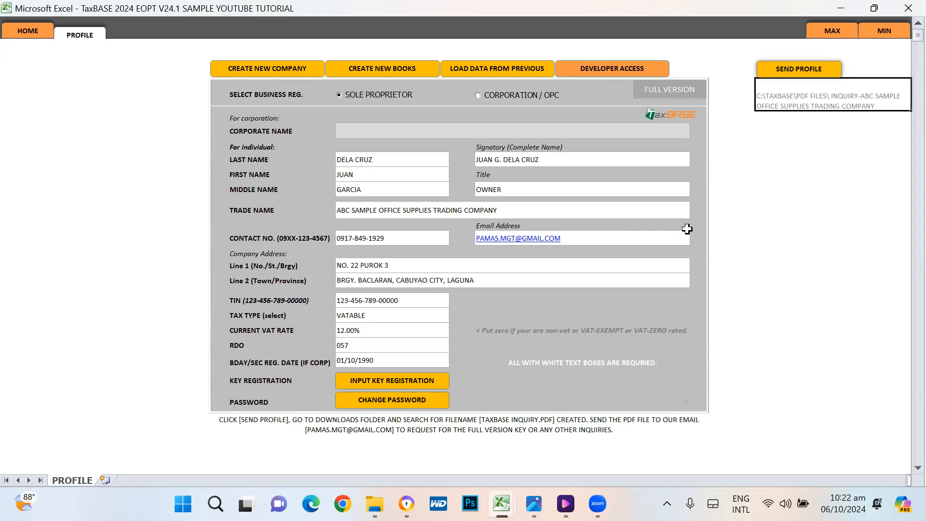
# Step: Export the profile as an inquiry PDF, scroll through its pages and payment options, then close it
pyautogui.click(798, 71)
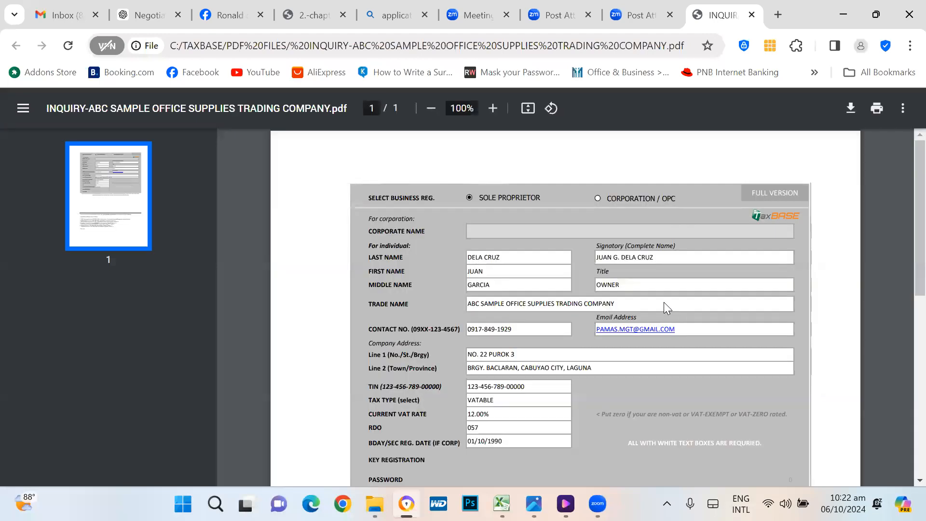
pyautogui.scroll(-5, 598, 272)
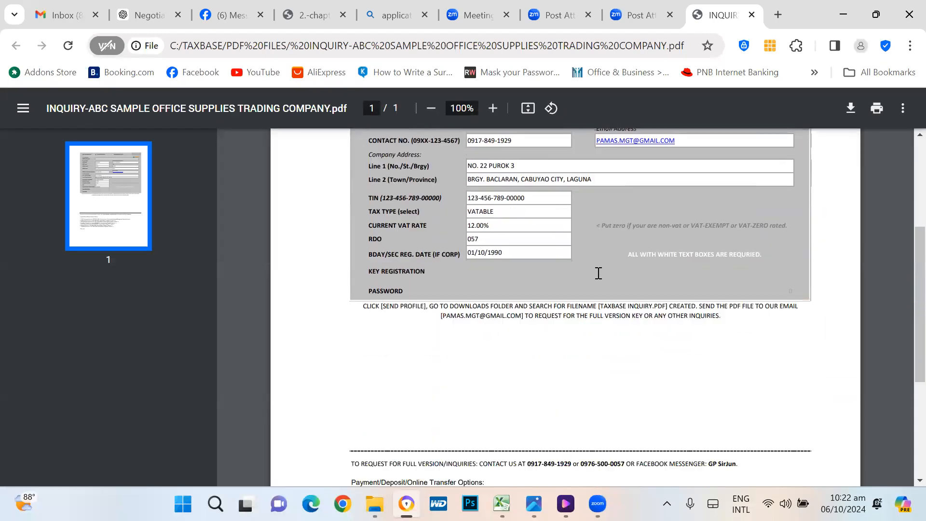
pyautogui.scroll(-4, 599, 274)
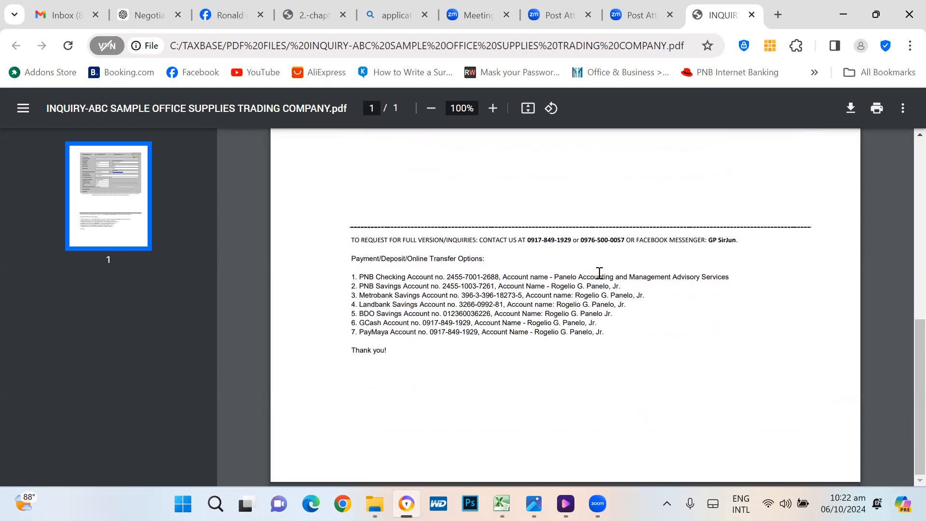
pyautogui.scroll(7, 564, 306)
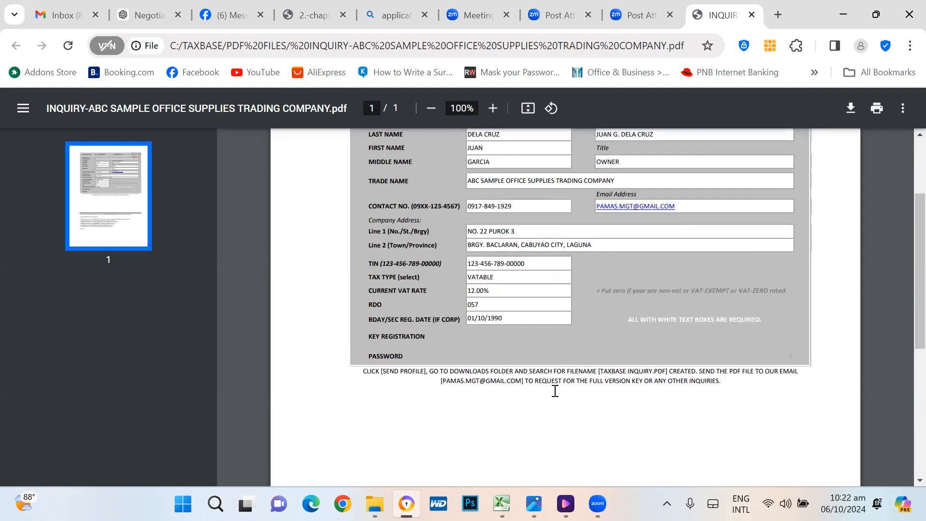
pyautogui.scroll(-3, 557, 381)
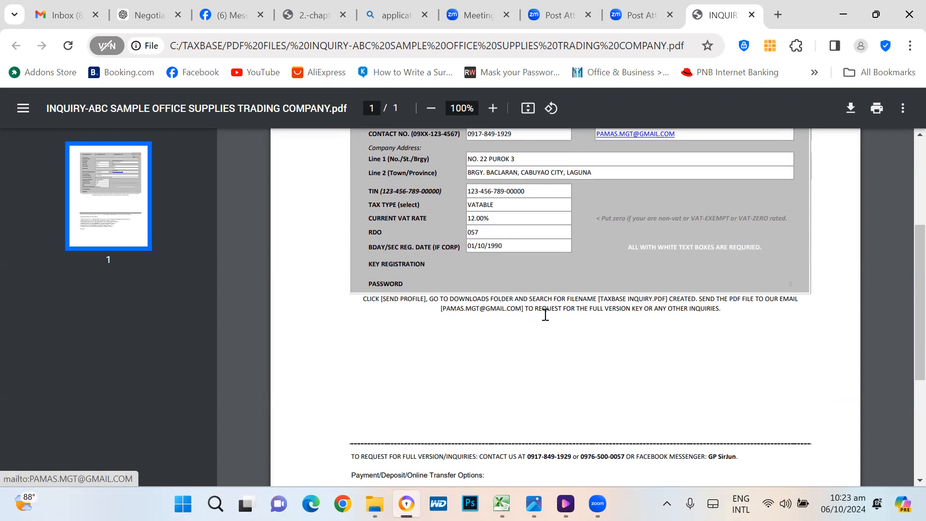
pyautogui.scroll(-5, 743, 347)
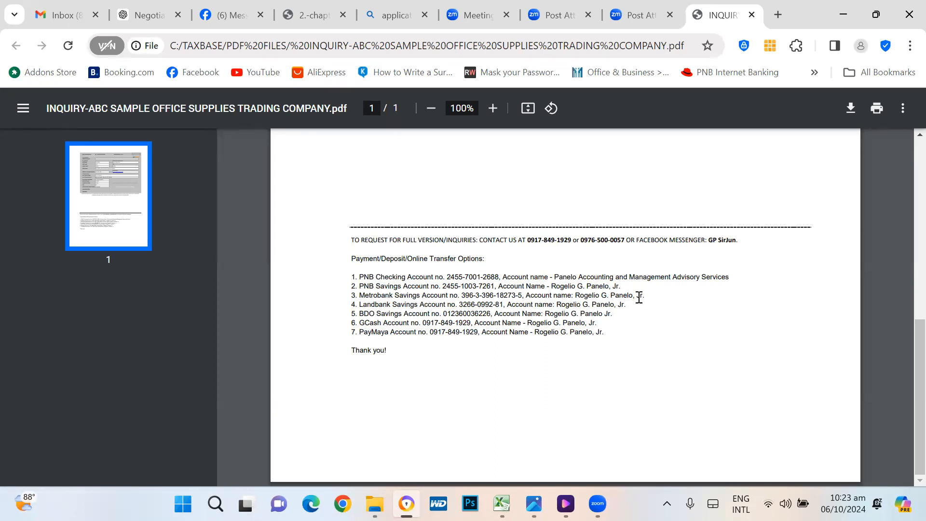
pyautogui.scroll(10, 647, 369)
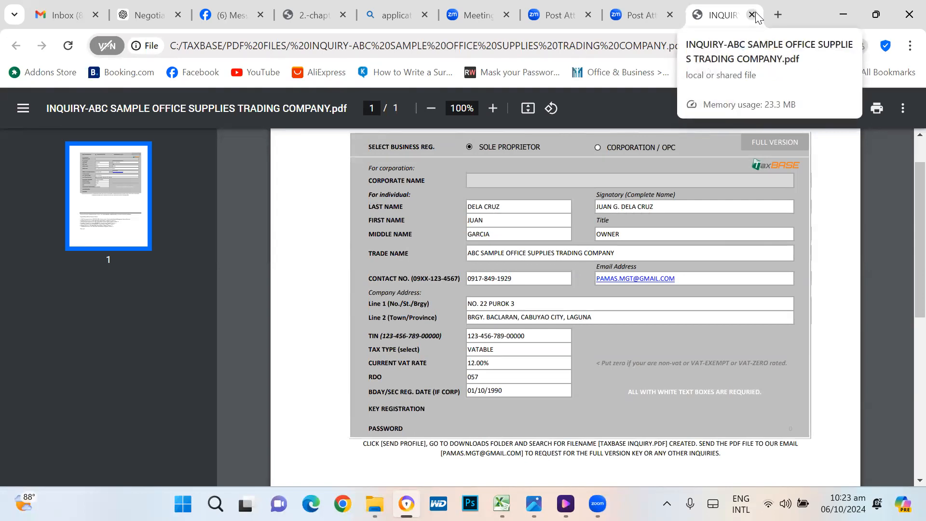
pyautogui.click(753, 15)
# Step: Open the PDF FILES folder in TAXBASE and view the exported INQUIRY file saved there
pyautogui.hotkey('alt', 'Tab')
pyautogui.hotkey('alt', 'Tab')
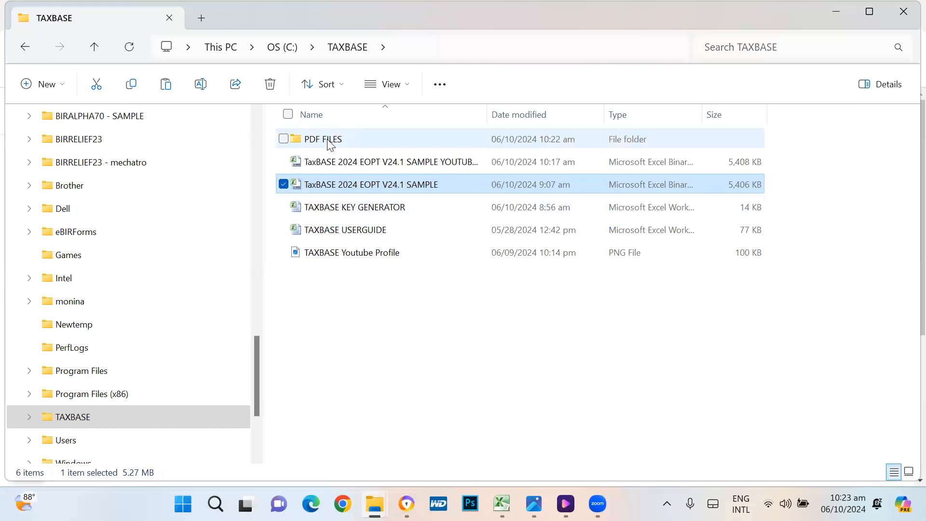
pyautogui.doubleClick(330, 144)
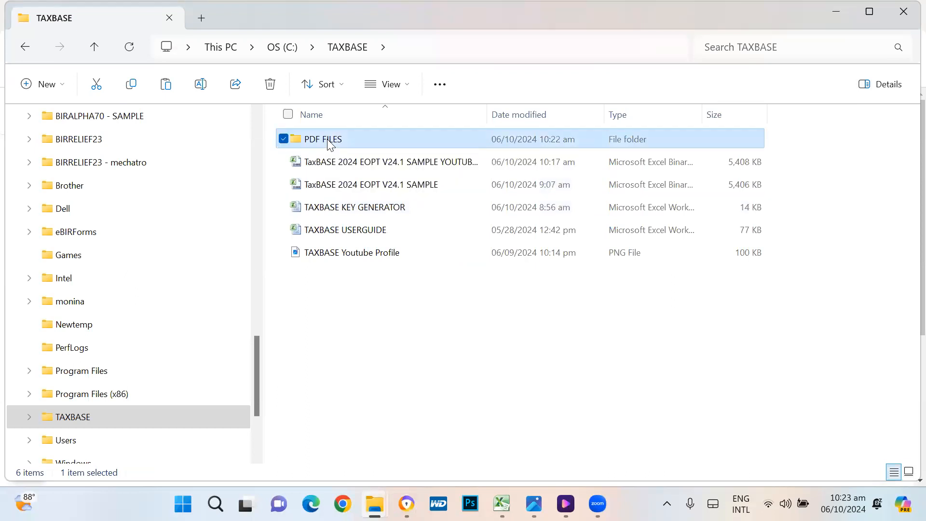
pyautogui.click(399, 145)
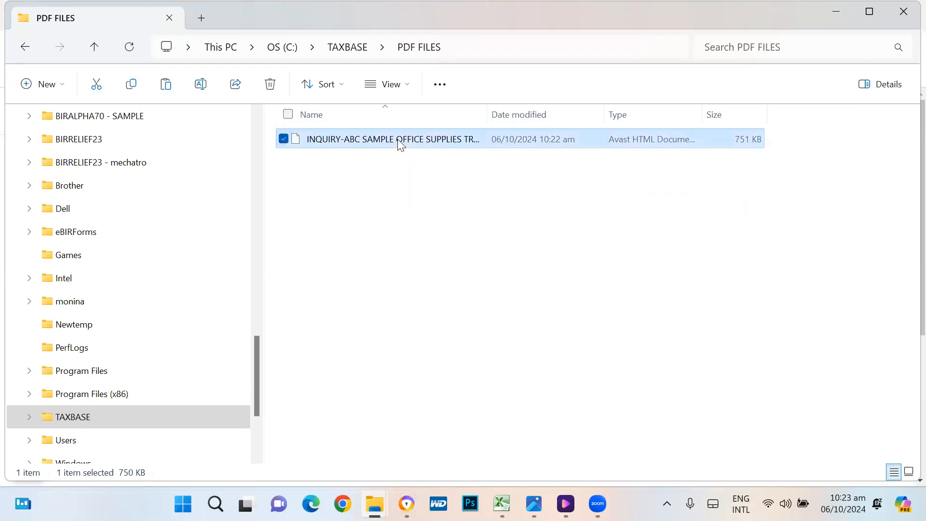
pyautogui.doubleClick(399, 144)
pyautogui.scroll(-8, 708, 370)
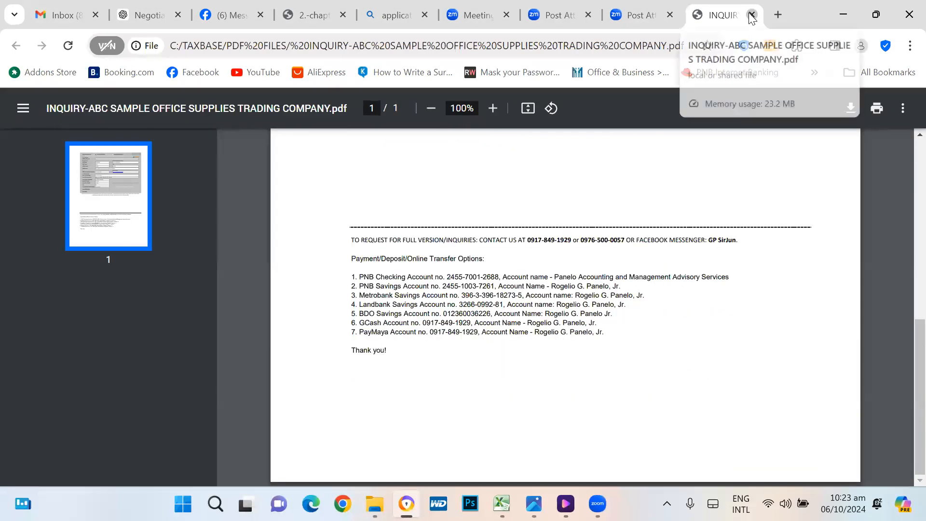
pyautogui.click(752, 16)
pyautogui.hotkey('alt', 'Tab')
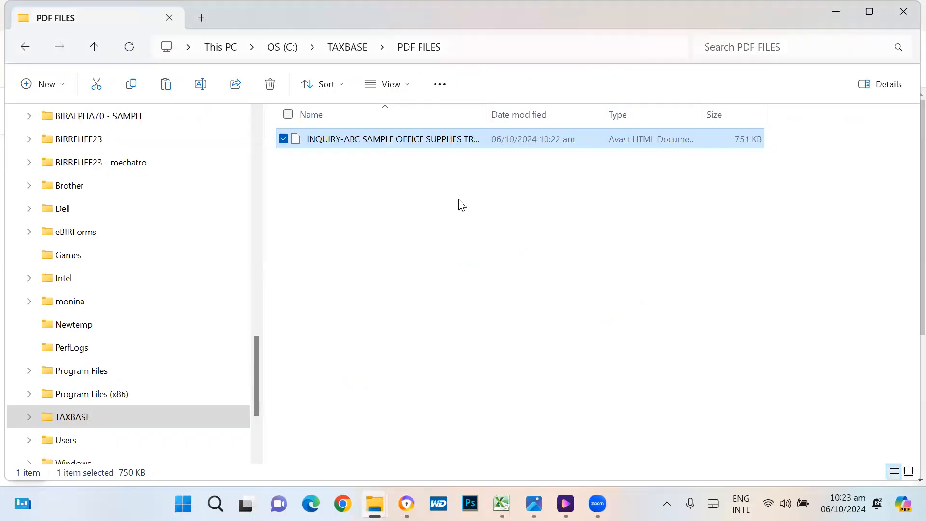
pyautogui.doubleClick(398, 140)
# Step: Walk through the required white entry cells, from LAST NAME down to the Town/Province address line
pyautogui.click(502, 504)
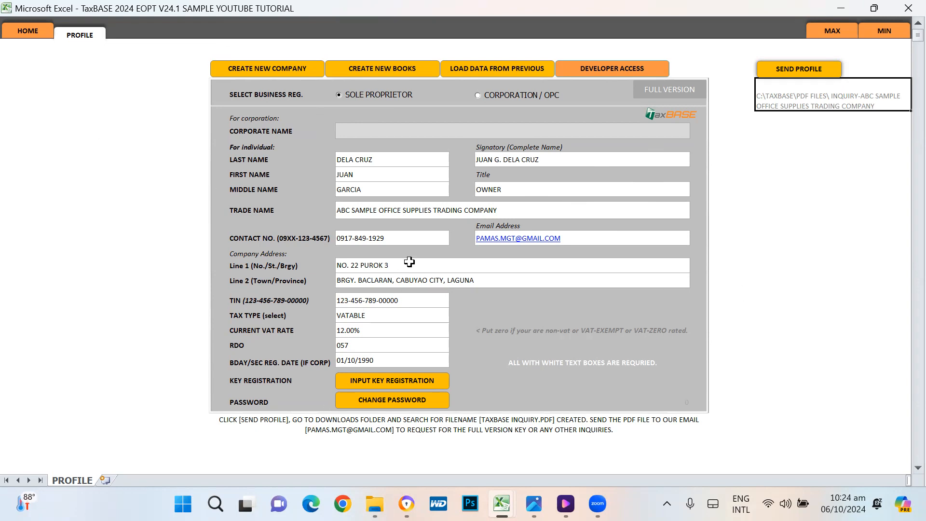
pyautogui.click(531, 367)
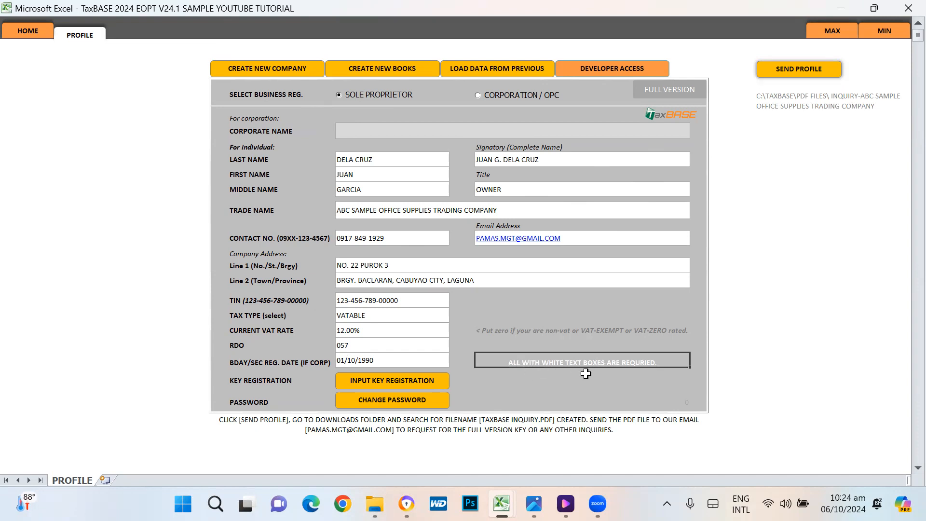
pyautogui.click(377, 161)
pyautogui.click(382, 176)
pyautogui.click(384, 188)
pyautogui.click(392, 210)
pyautogui.click(384, 241)
pyautogui.click(388, 266)
pyautogui.click(389, 281)
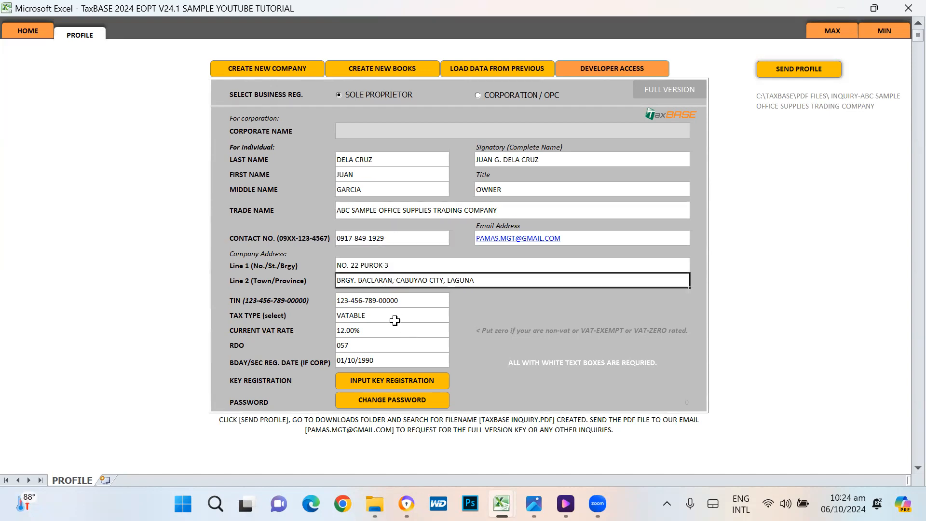
# Step: Clear the LAST NAME entry and attempt SEND PROFILE, dismissing the missing-data warning
pyautogui.click(376, 162)
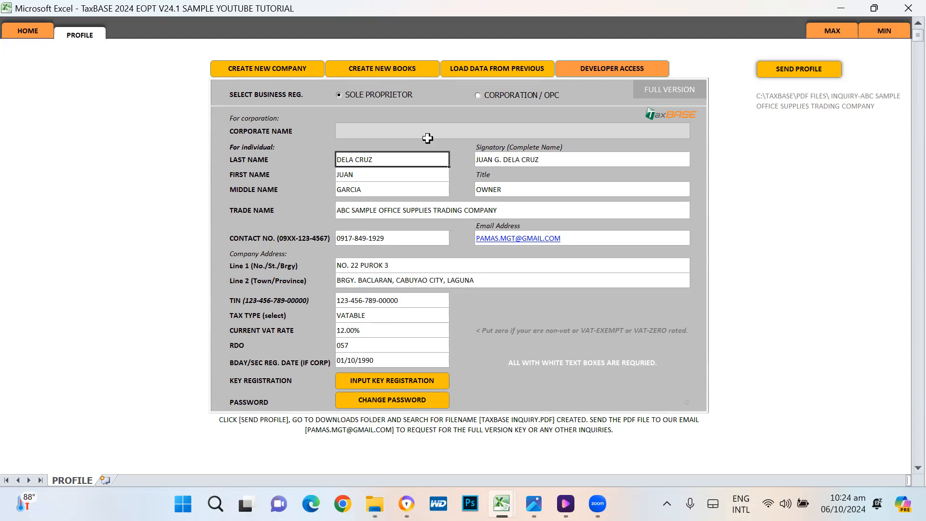
pyautogui.press('Delete')
pyautogui.click(804, 68)
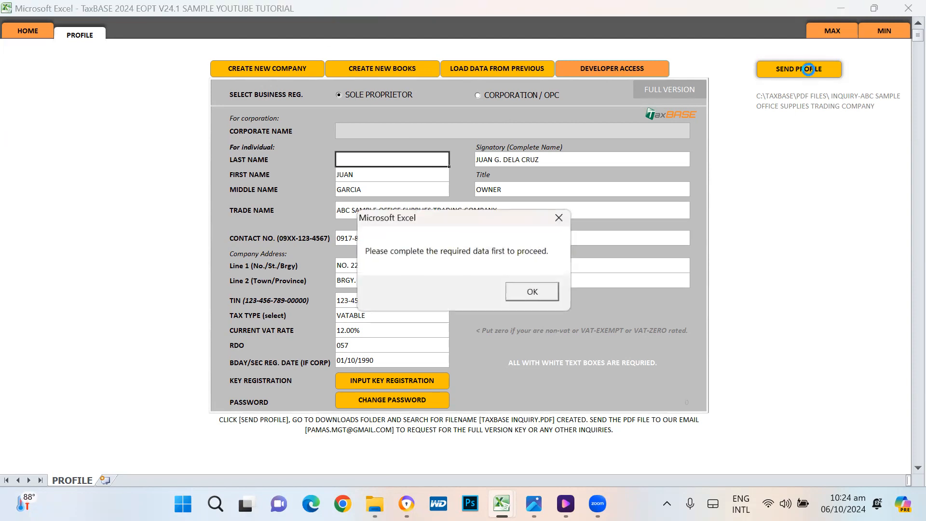
pyautogui.click(534, 292)
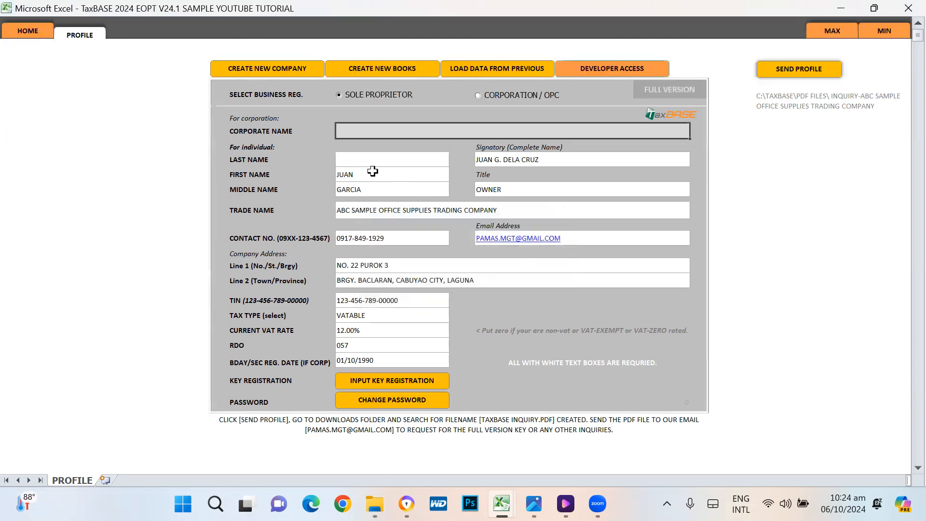
pyautogui.click(23, 29)
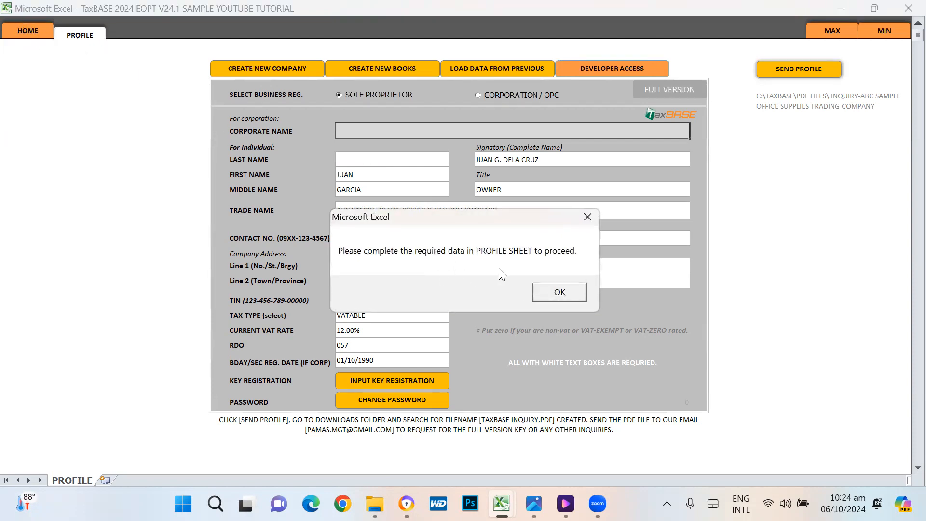
pyautogui.click(562, 292)
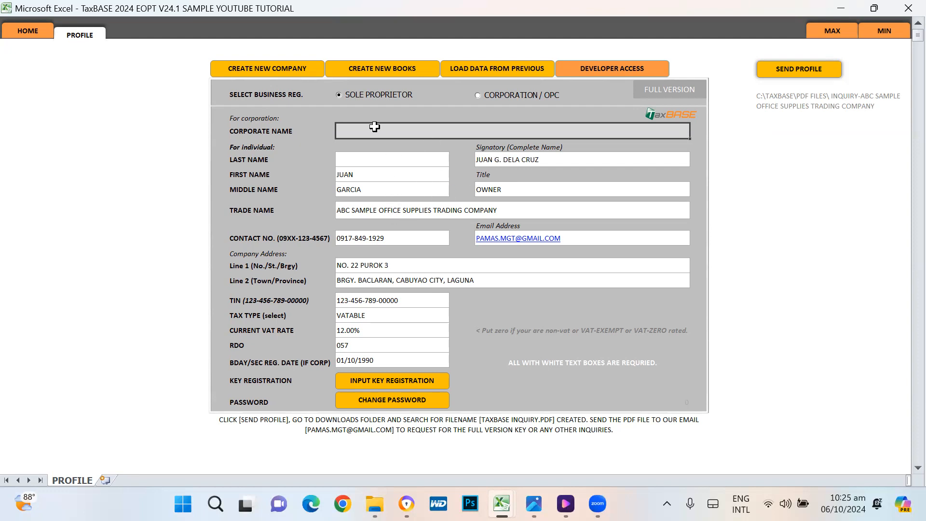
# Step: Test the locked corporate name box, then enter the owner's surname in the empty Last Name field
pyautogui.click(381, 145)
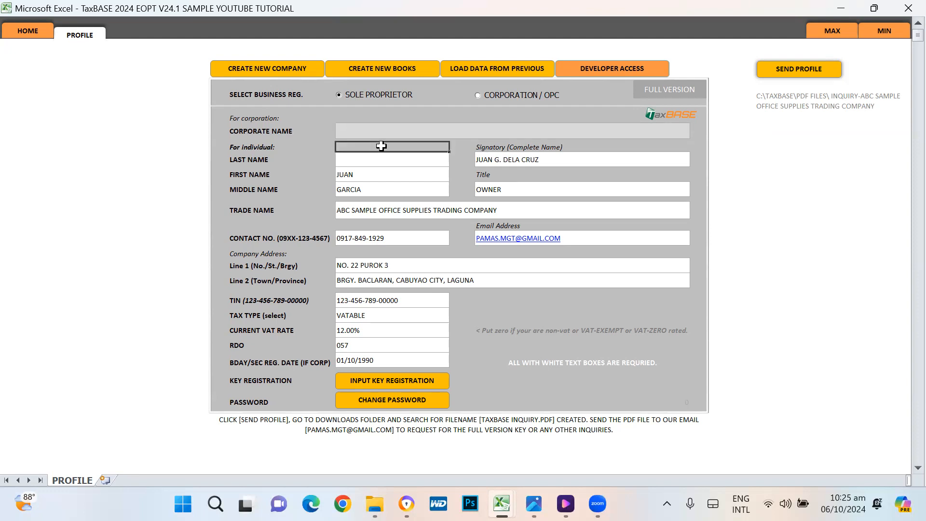
pyautogui.click(389, 125)
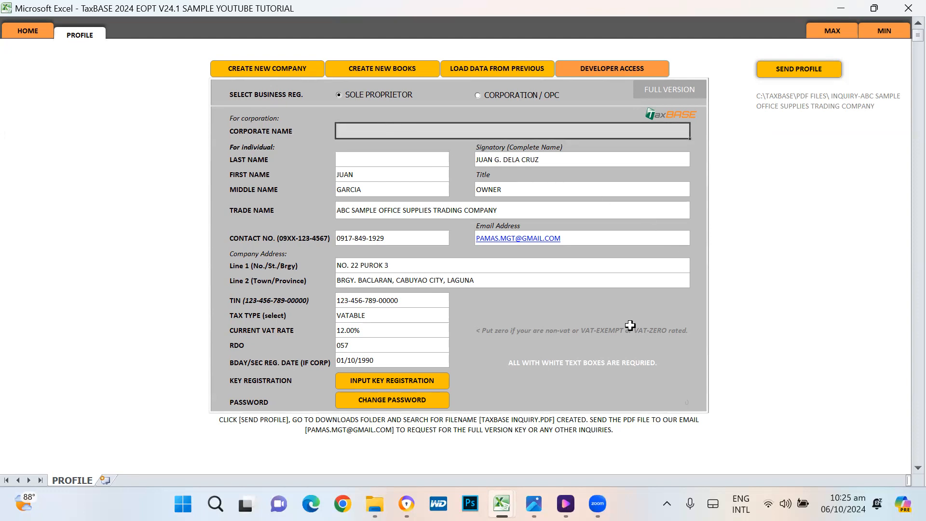
pyautogui.click(240, 128)
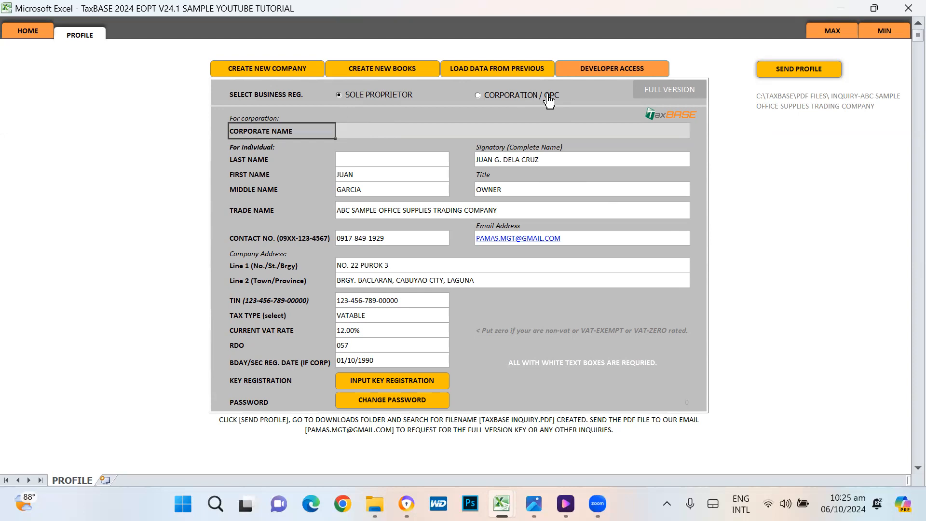
pyautogui.press('Right')
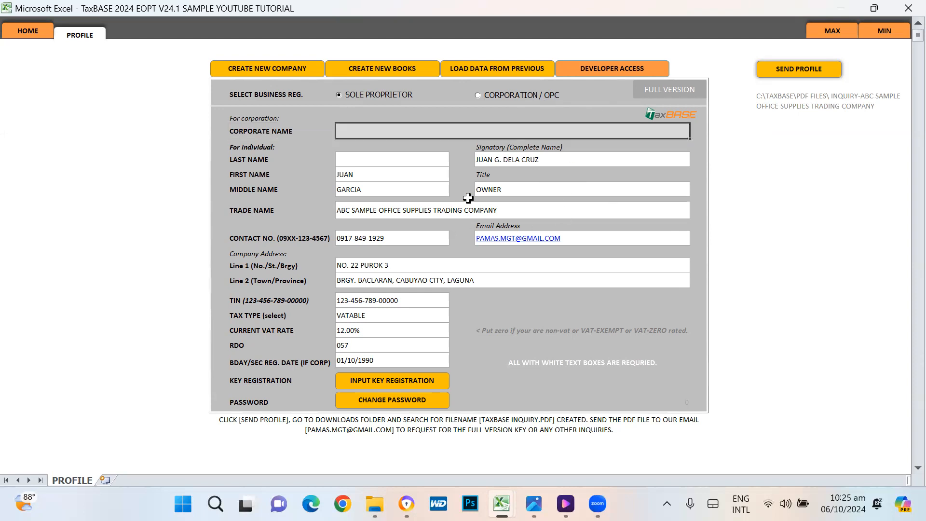
pyautogui.press('Delete')
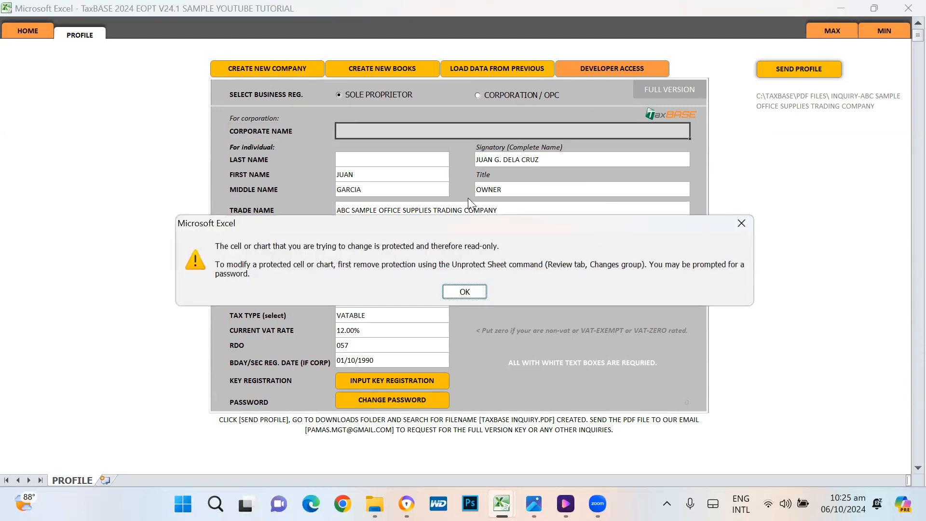
pyautogui.press('Return')
pyautogui.click(376, 162)
pyautogui.write('D')
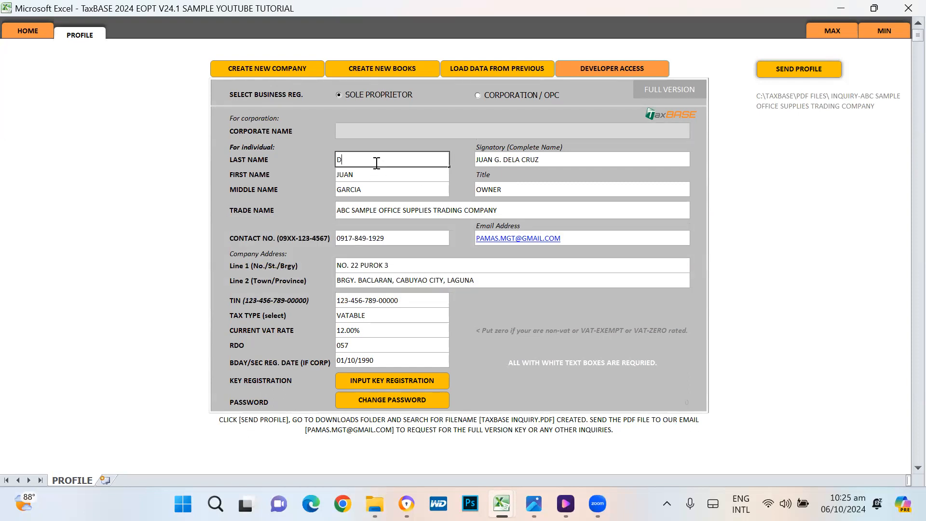
pyautogui.write('ELA CRUZ')
pyautogui.press('Return')
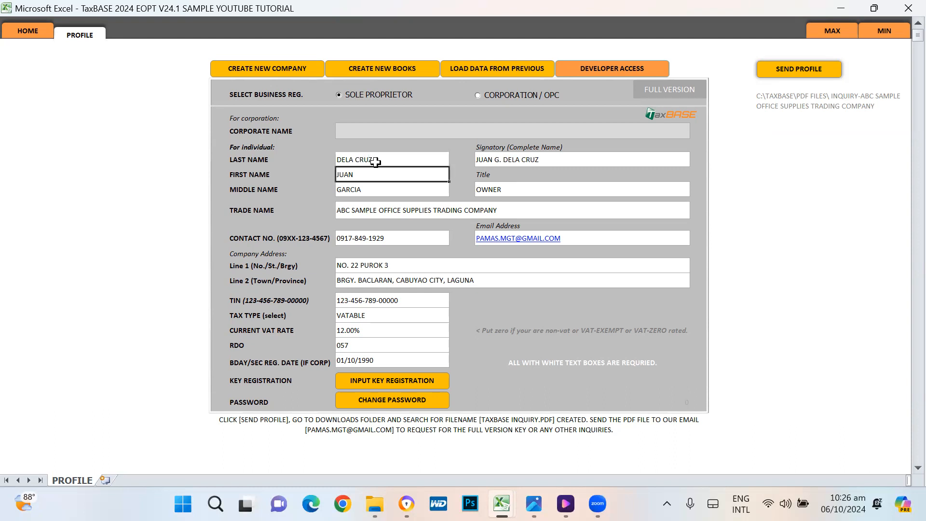
# Step: Try editing several other locked cells and dismiss each protected-cell warning
pyautogui.doubleClick(536, 306)
pyautogui.press('Return')
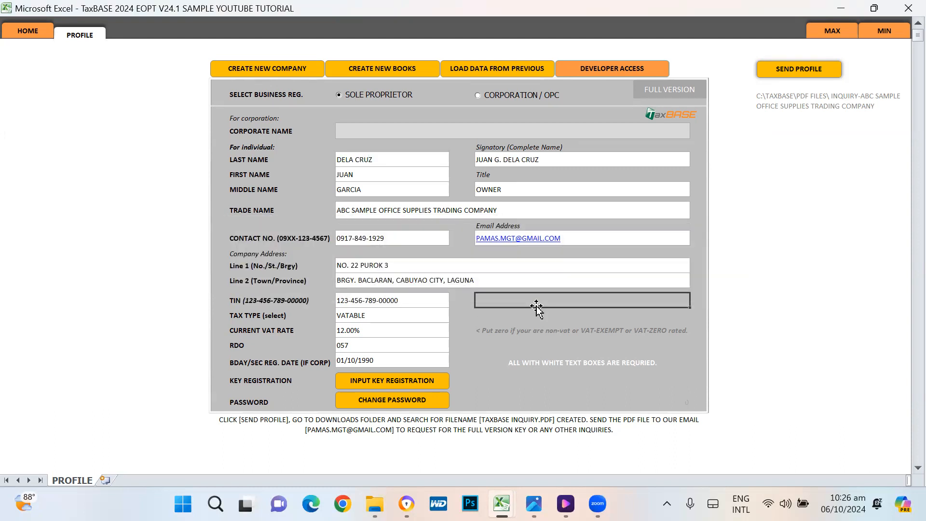
pyautogui.doubleClick(91, 137)
pyautogui.press('Return')
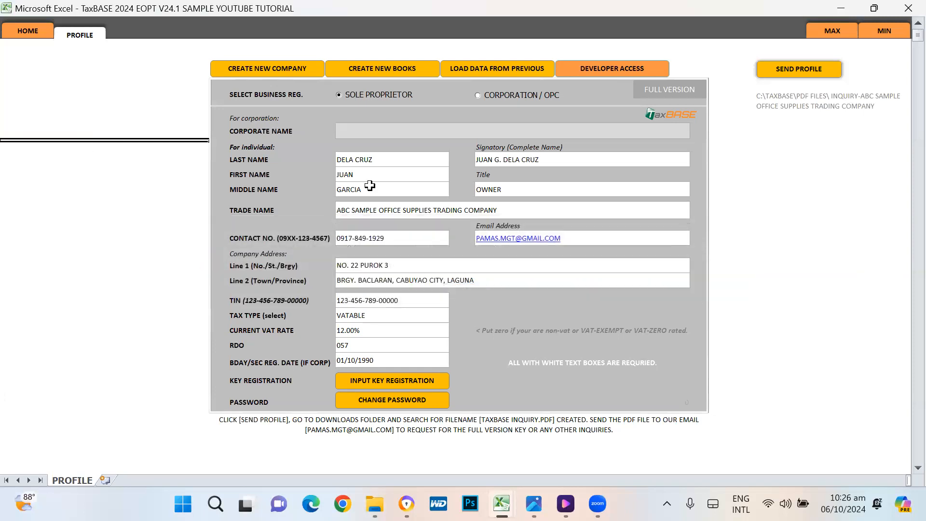
pyautogui.doubleClick(825, 341)
pyautogui.press('Return')
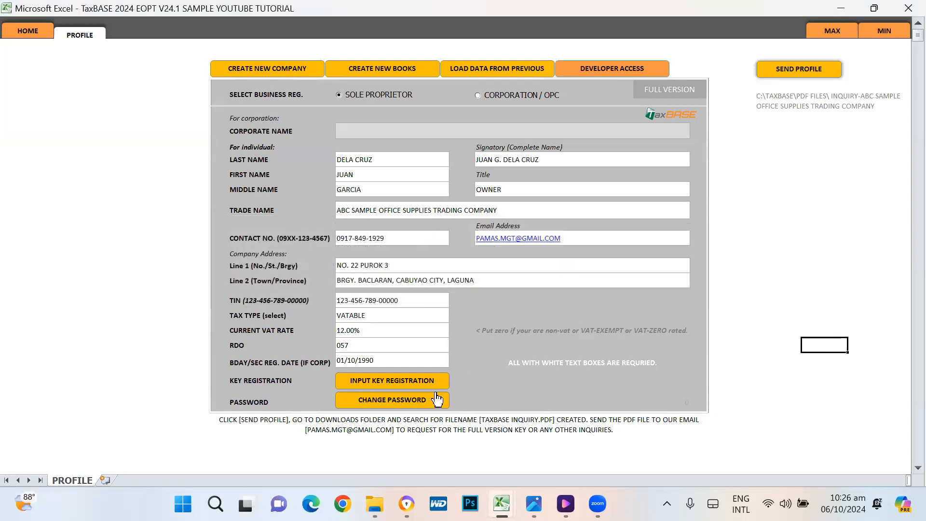
pyautogui.doubleClick(124, 436)
pyautogui.press('Return')
pyautogui.click(792, 368)
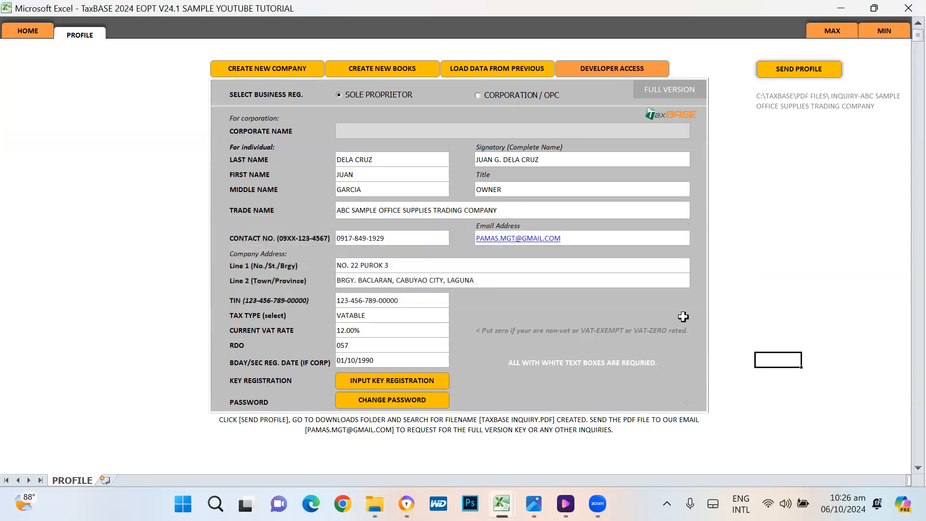
# Step: Go to the HOME dashboard mapping the revenue and disbursement cycles, journals, ledger and BIR returns
pyautogui.click(370, 158)
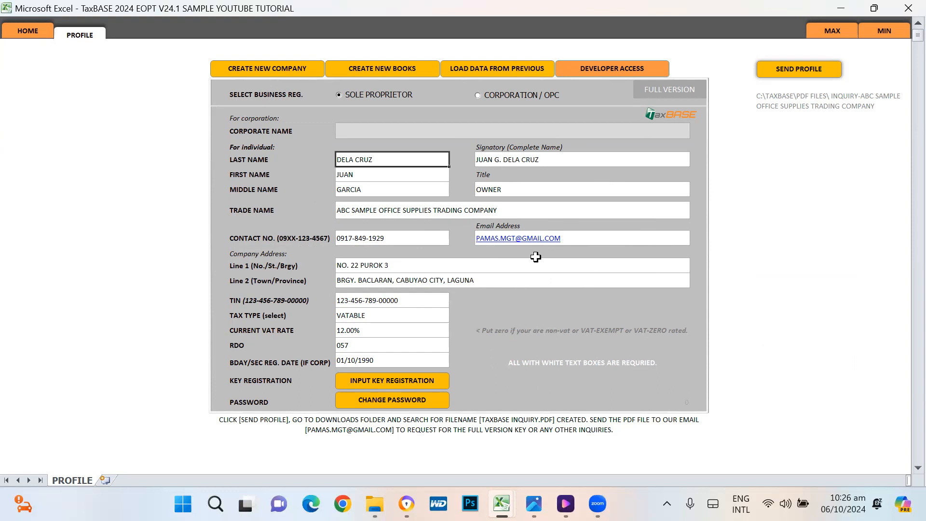
pyautogui.click(28, 33)
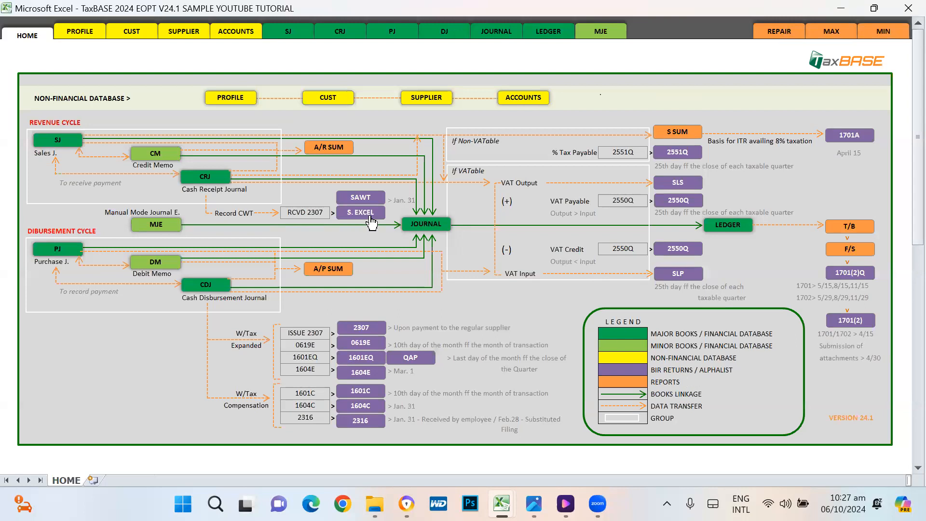
pyautogui.click(48, 99)
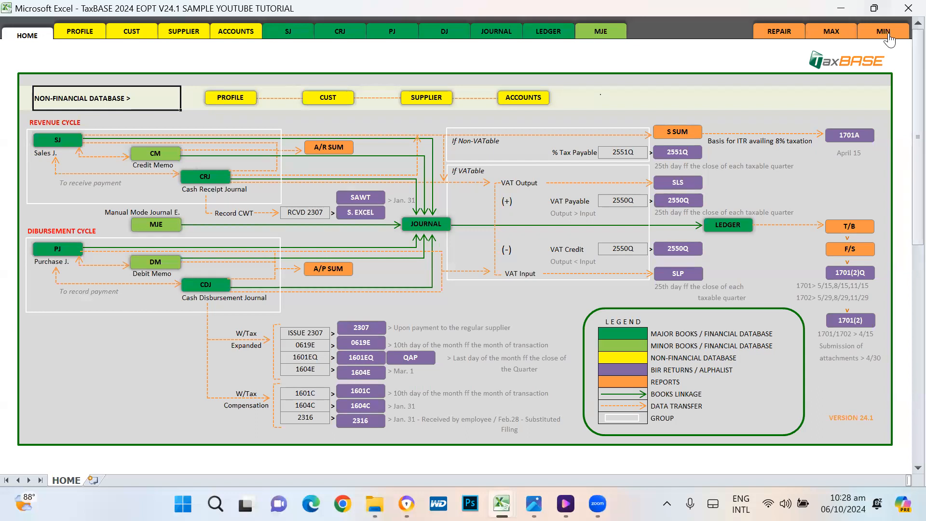
pyautogui.click(113, 119)
pyautogui.click(64, 95)
pyautogui.moveTo(24, 120); pyautogui.dragTo(875, 258)
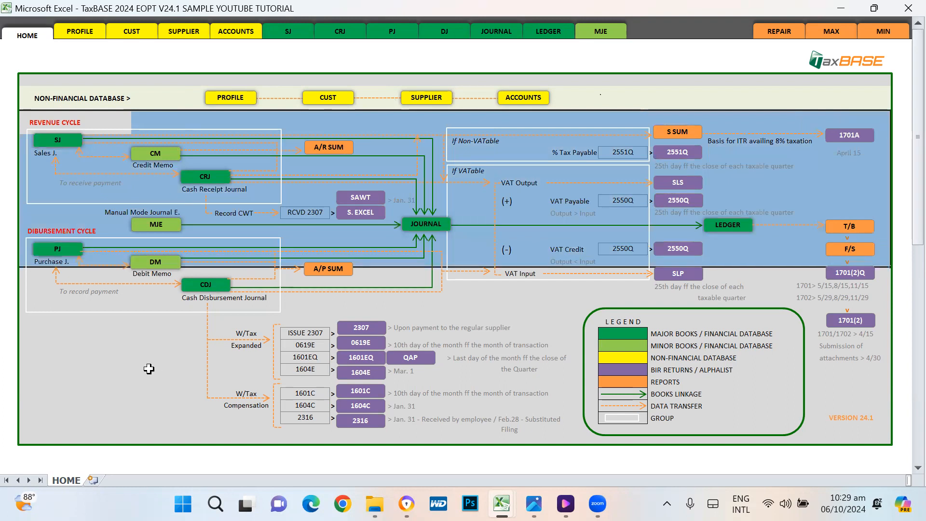
pyautogui.click(92, 348)
pyautogui.click(609, 331)
pyautogui.click(614, 348)
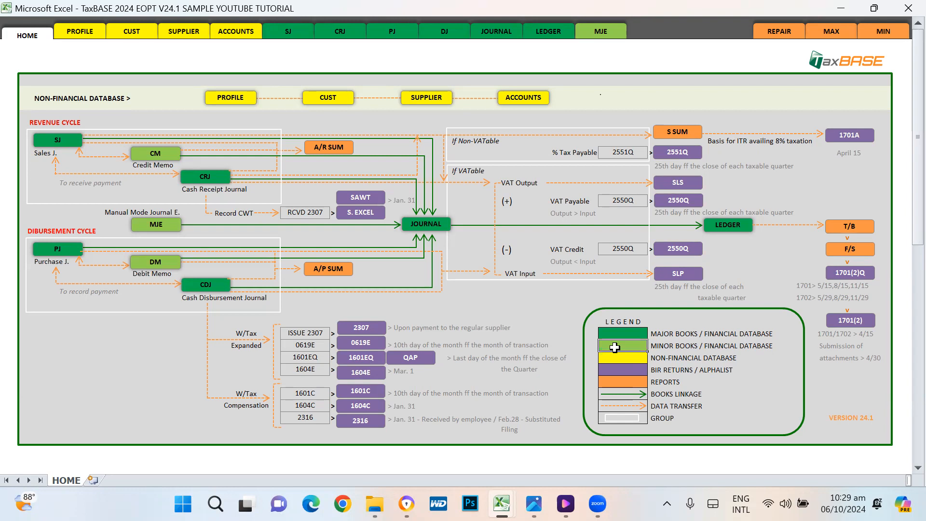
pyautogui.click(614, 333)
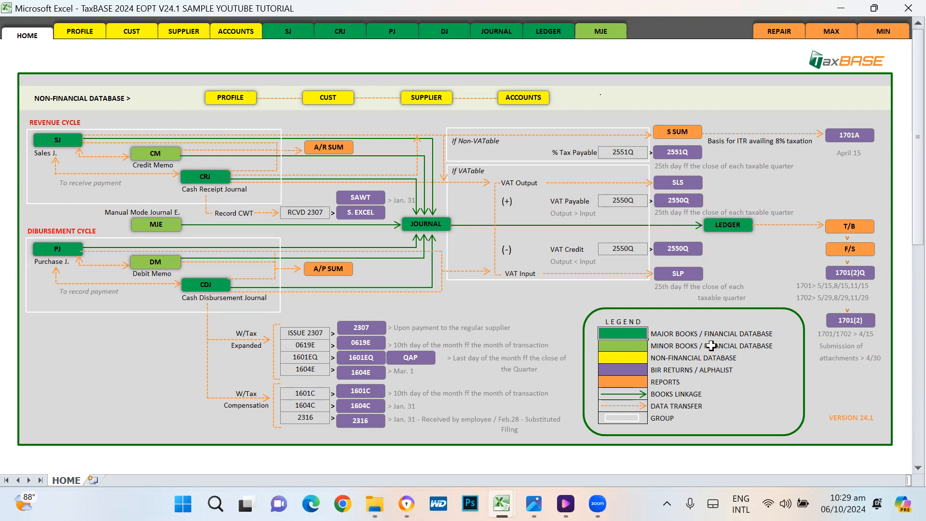
pyautogui.click(616, 346)
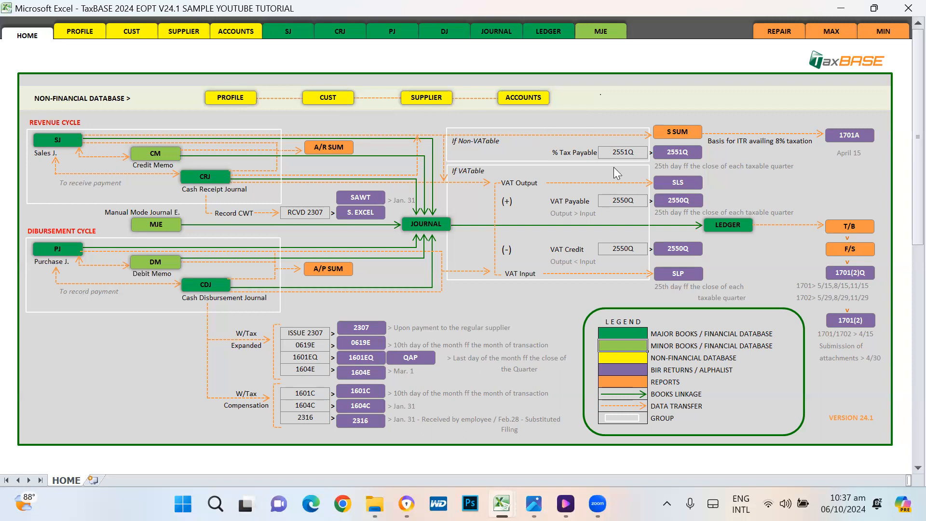
# Step: Point out the 2551Q, VAT Output, VAT Input, VAT Payable and VAT Credit items
pyautogui.click(625, 154)
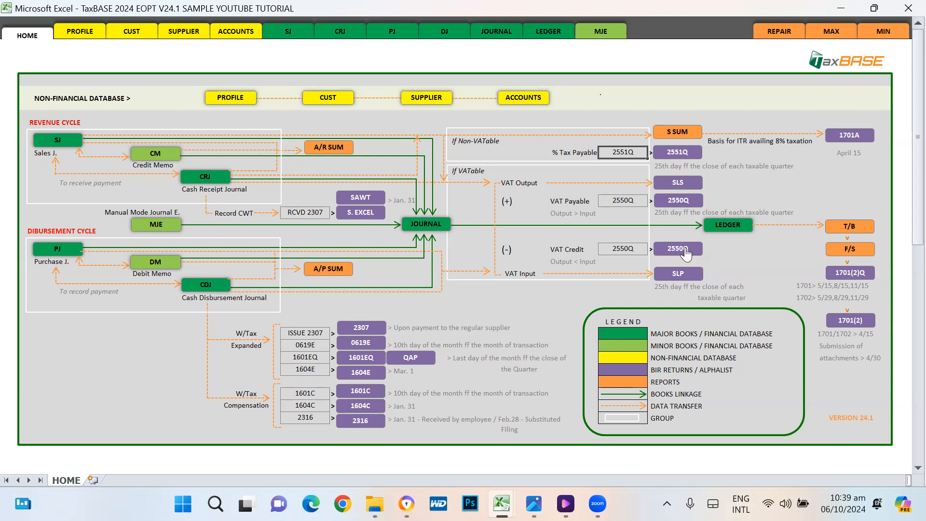
pyautogui.click(514, 186)
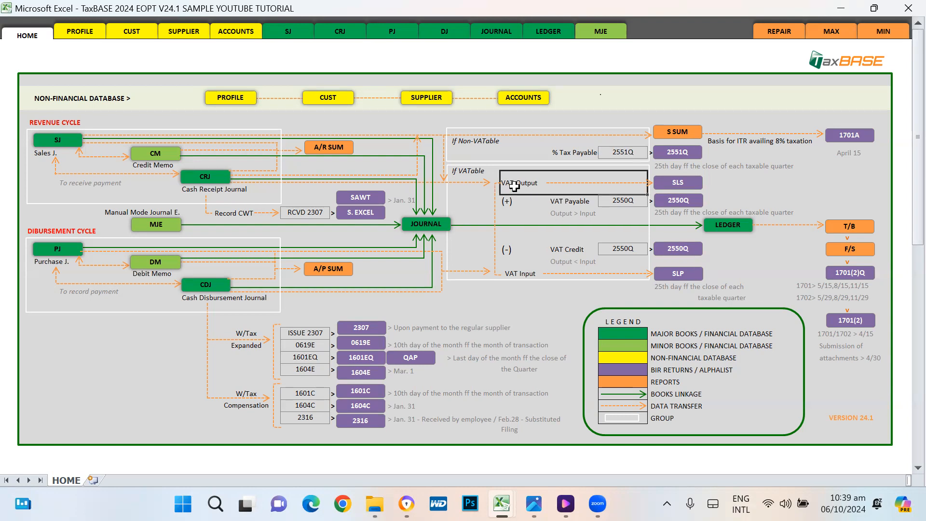
pyautogui.click(517, 274)
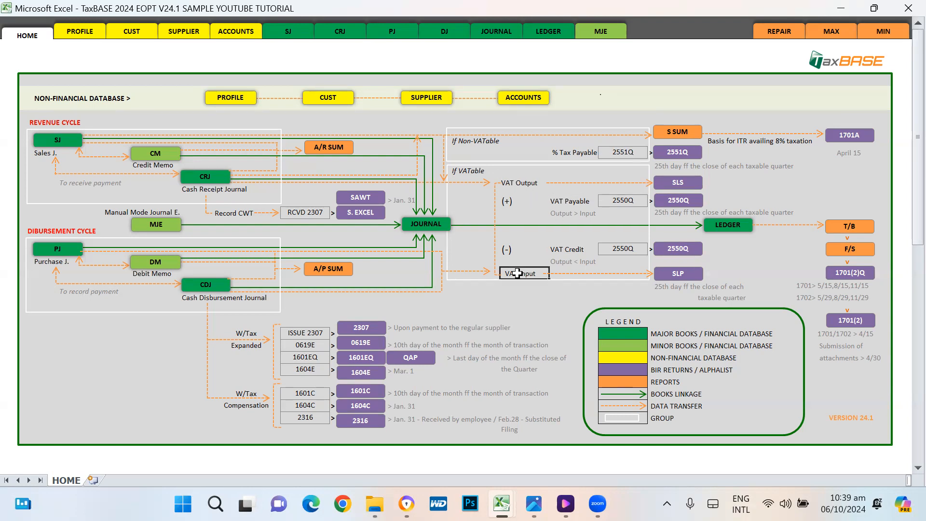
pyautogui.click(508, 206)
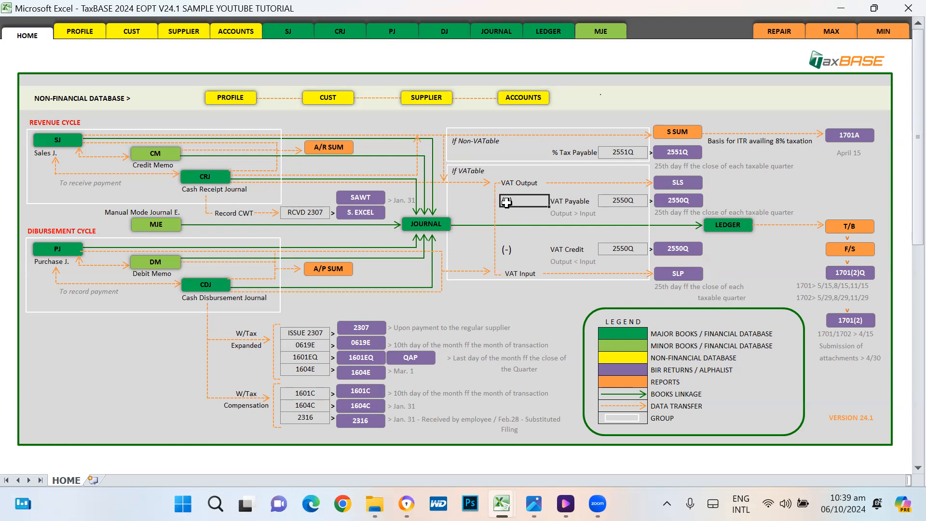
pyautogui.click(580, 201)
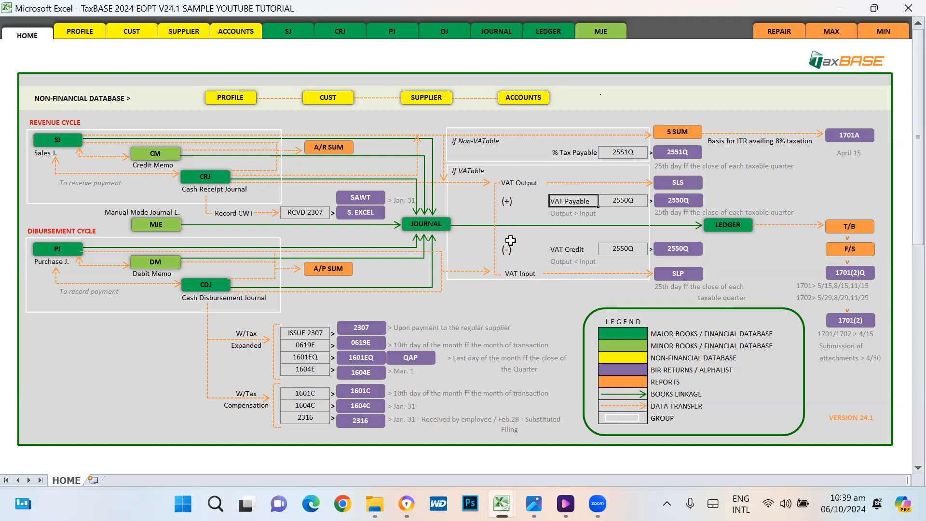
pyautogui.click(510, 190)
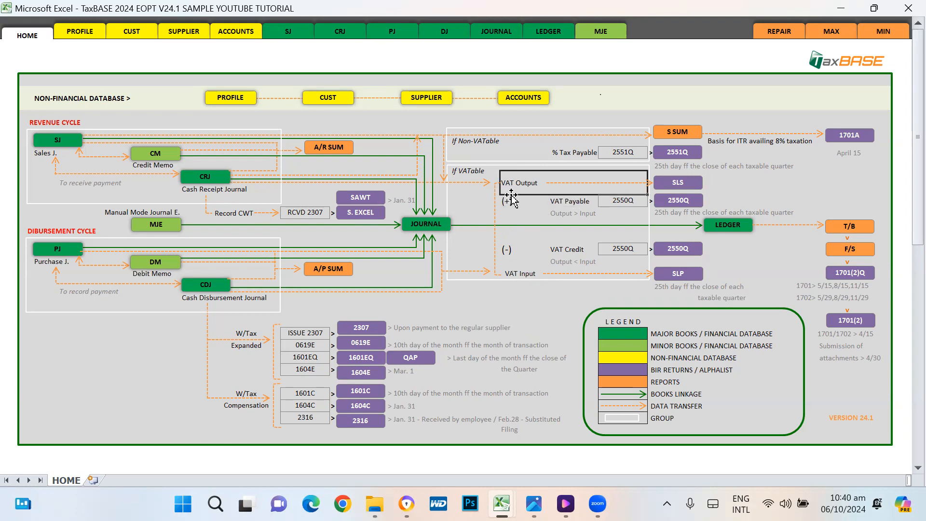
pyautogui.click(514, 274)
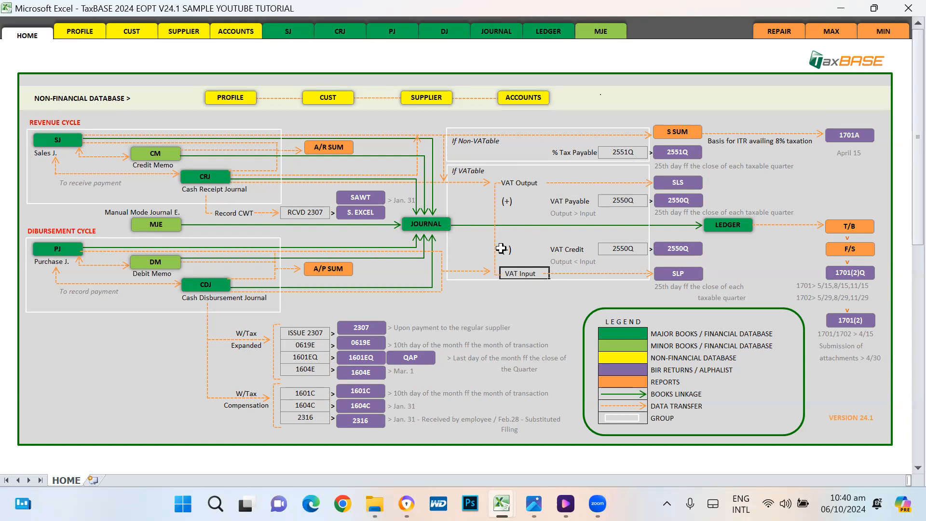
pyautogui.click(561, 252)
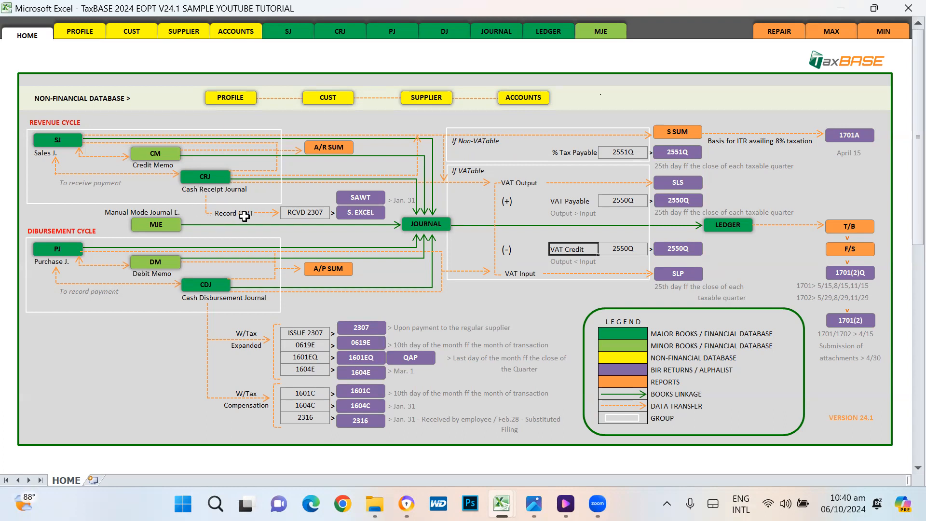
# Step: Point out expanded withholding items: RCVD/ISSUE 2307, 0619E, 1601EQ and 1604E
pyautogui.click(313, 212)
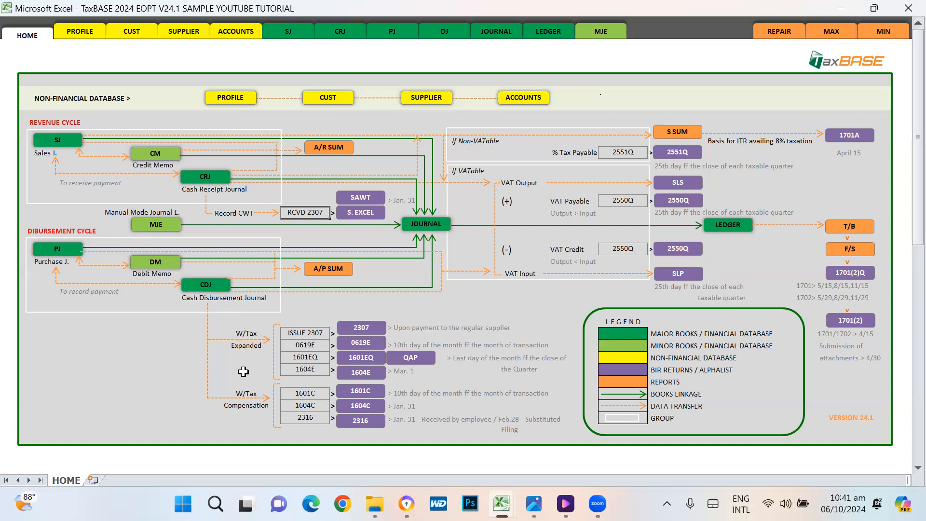
pyautogui.click(303, 333)
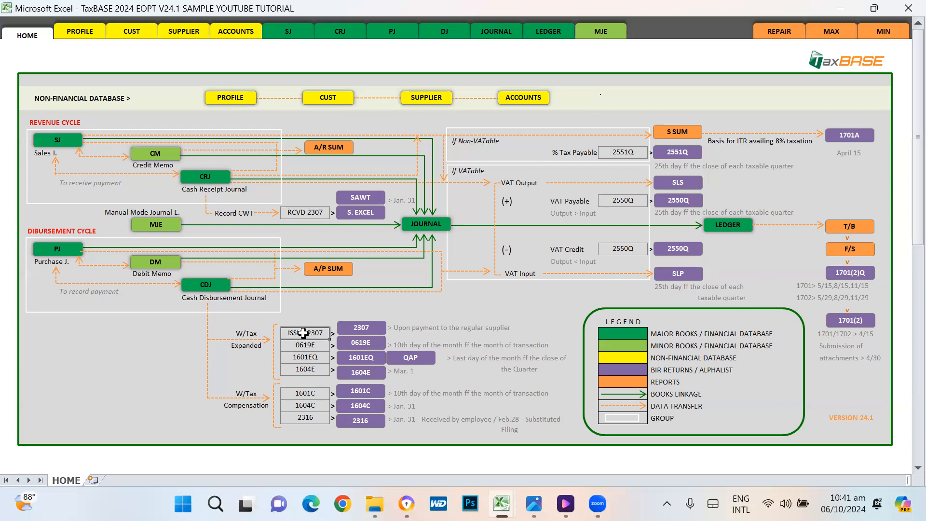
pyautogui.click(306, 210)
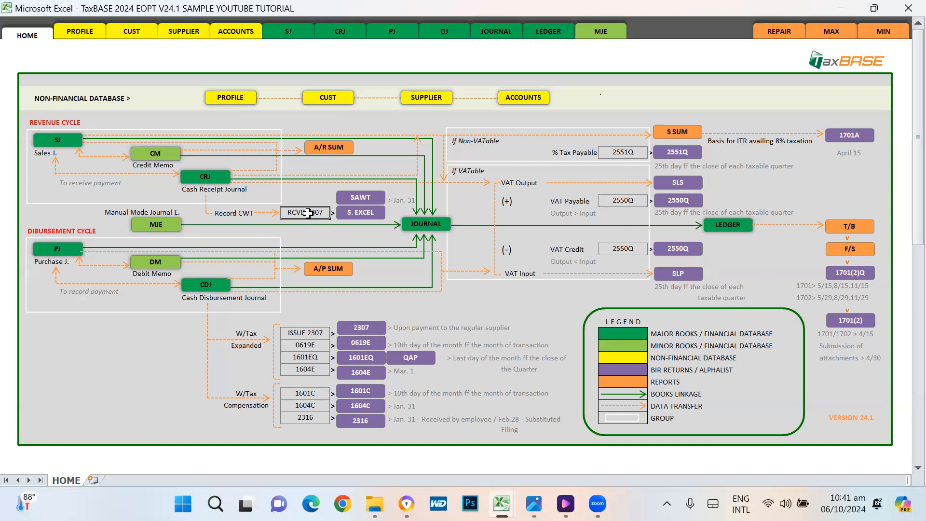
pyautogui.click(304, 334)
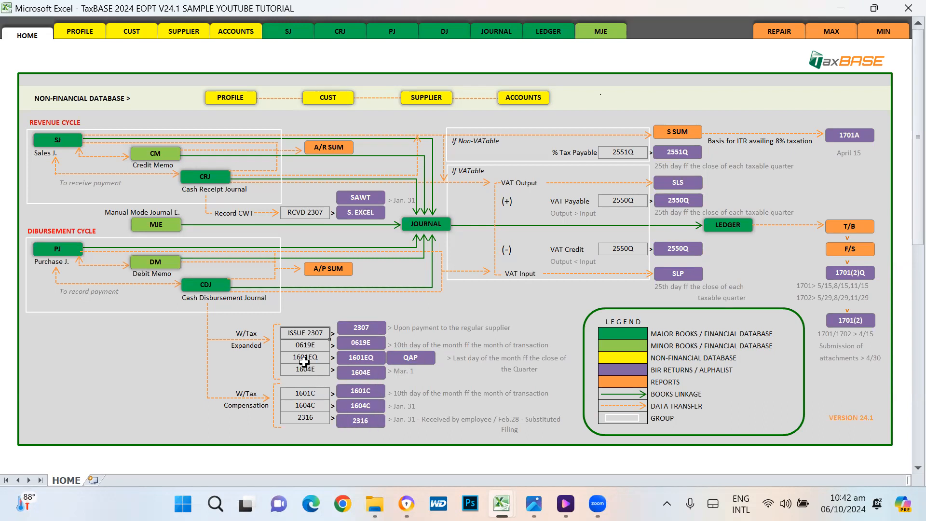
pyautogui.click(304, 346)
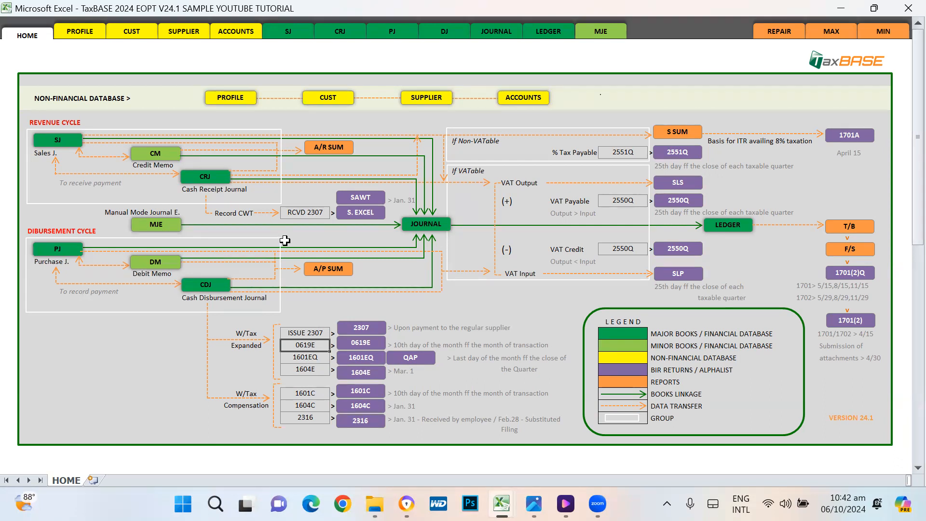
pyautogui.click(308, 357)
pyautogui.click(308, 369)
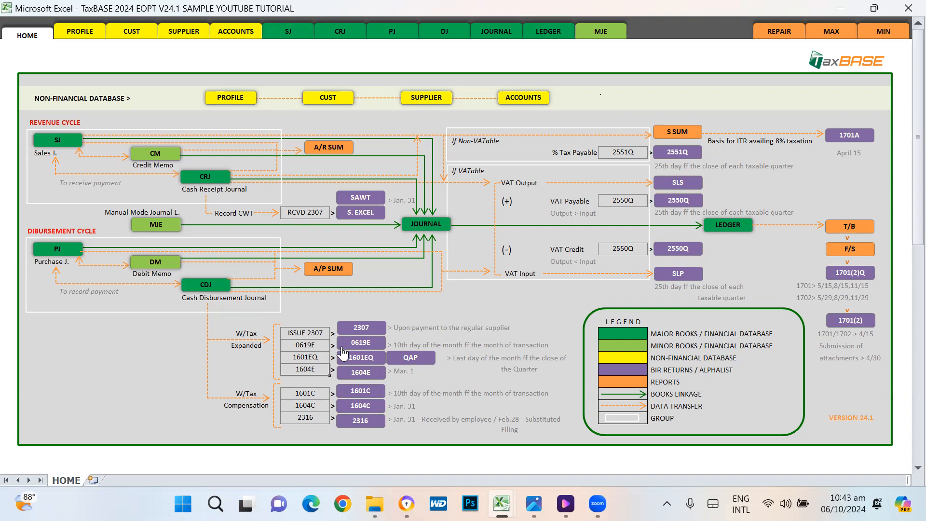
pyautogui.click(310, 332)
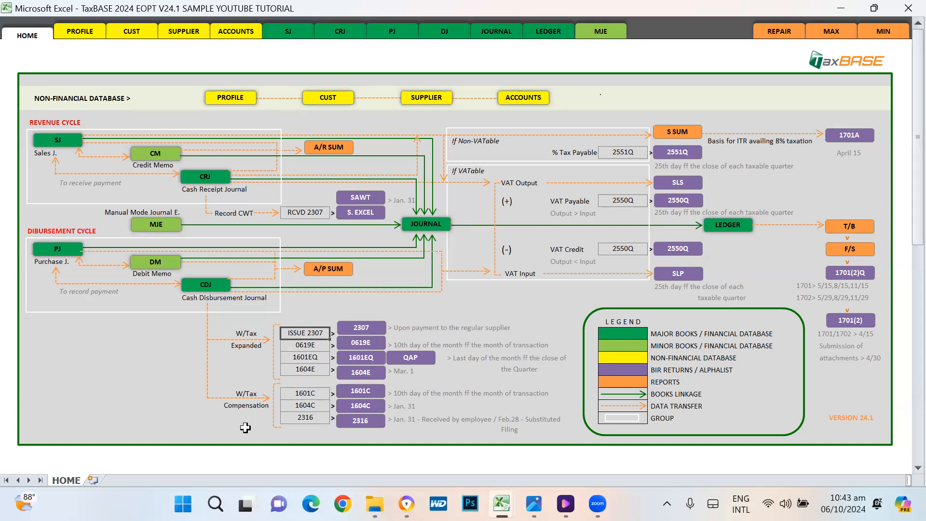
# Step: Point out the W/Tax compensation items 1601C, 1604C and 2316
pyautogui.click(240, 393)
pyautogui.click(241, 405)
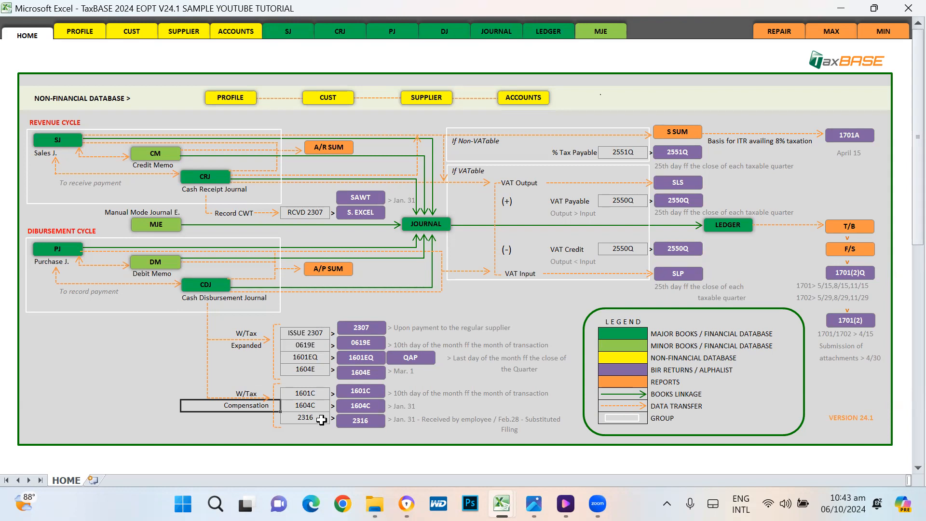
pyautogui.click(316, 389)
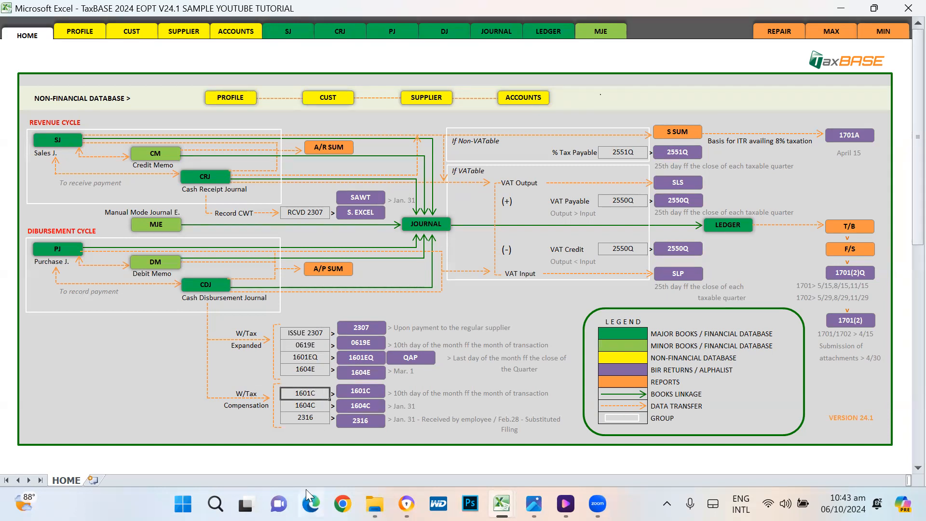
pyautogui.click(308, 404)
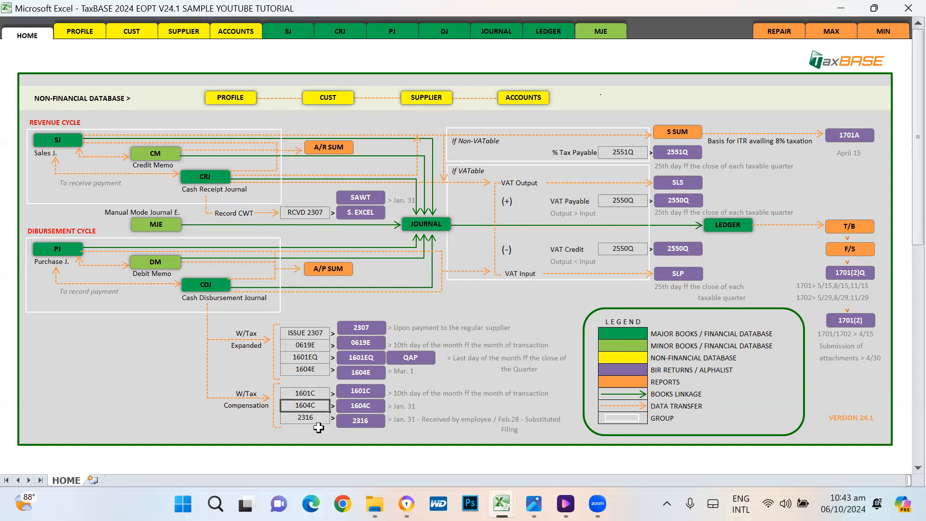
pyautogui.click(303, 420)
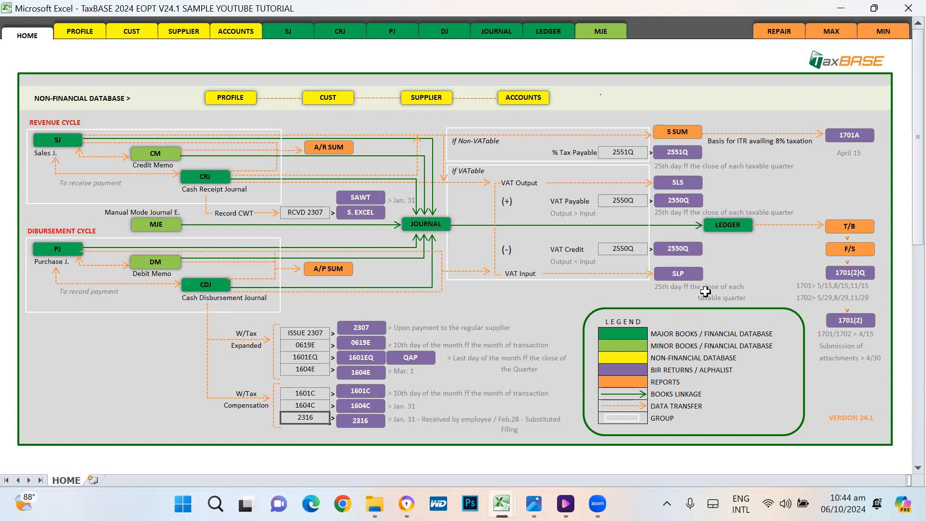
# Step: Explain the dashboard legend categories, then go to the CUST customer sheet
pyautogui.click(626, 330)
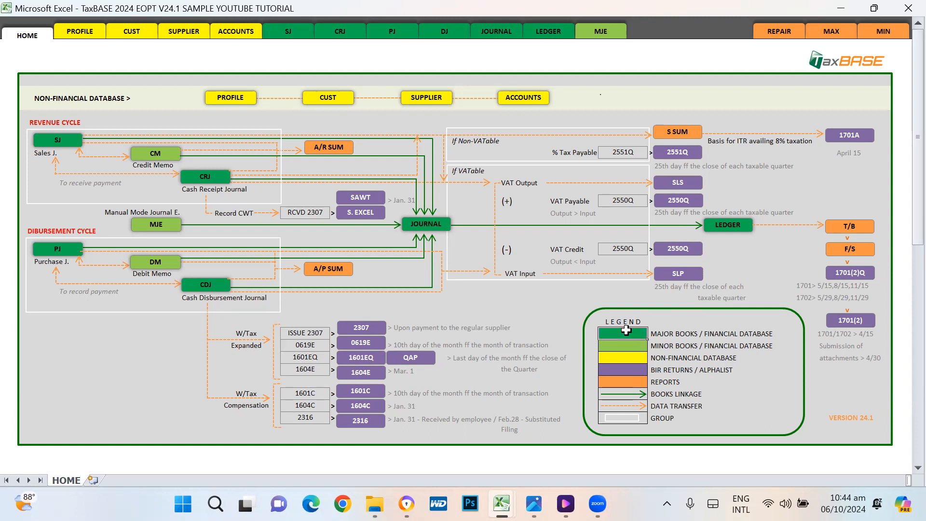
pyautogui.click(666, 335)
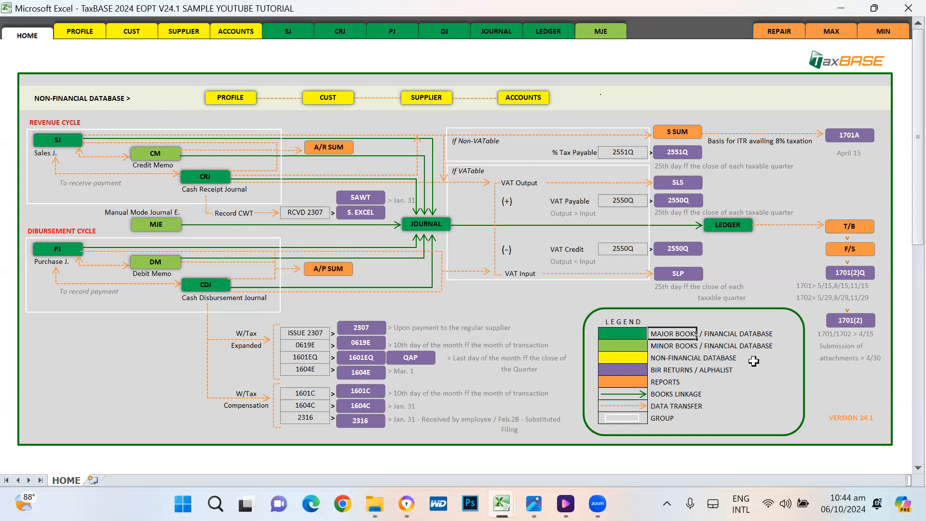
pyautogui.click(664, 346)
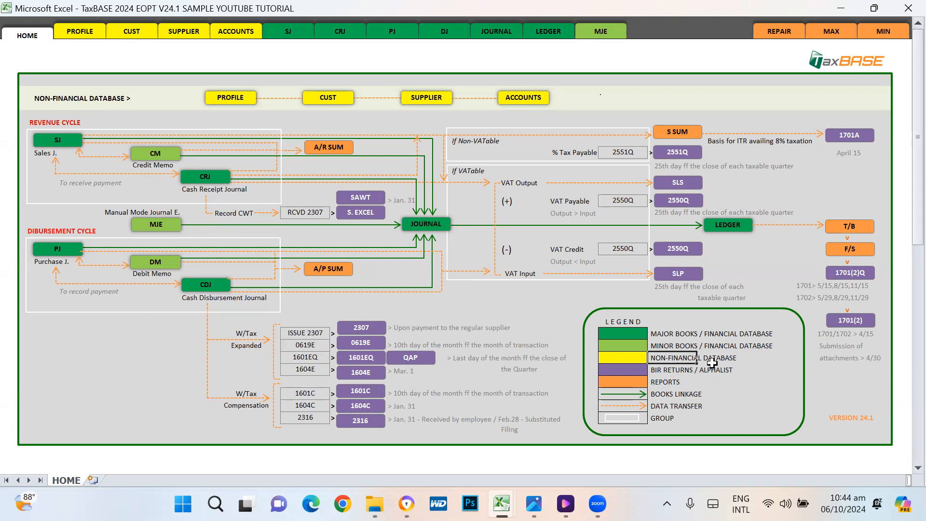
pyautogui.click(613, 361)
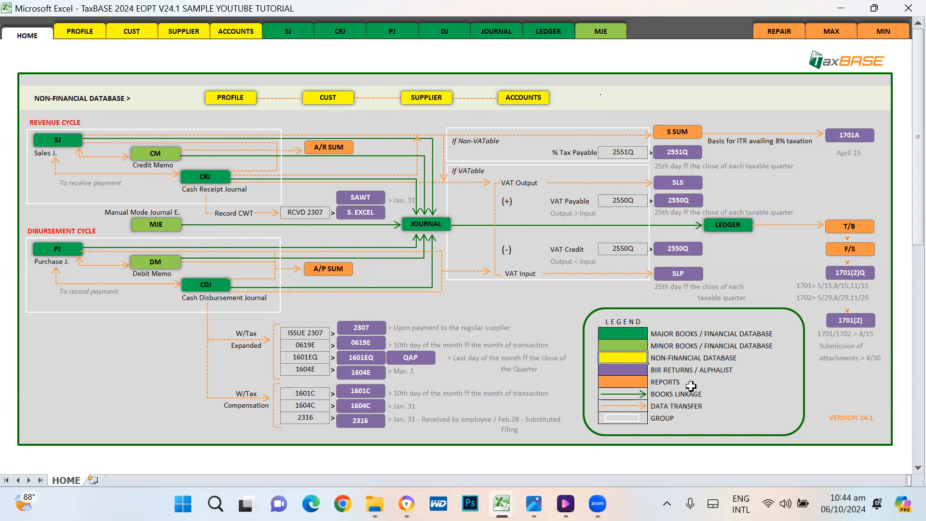
pyautogui.click(631, 371)
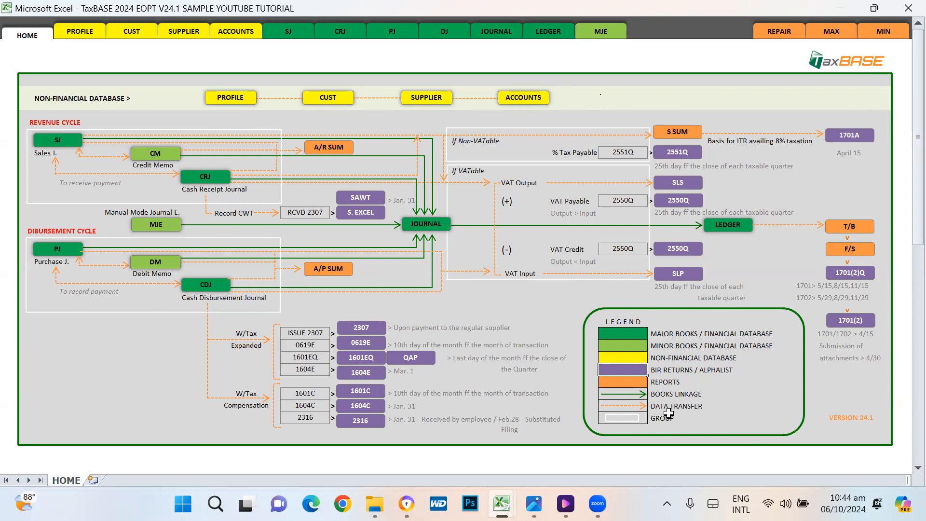
pyautogui.click(622, 383)
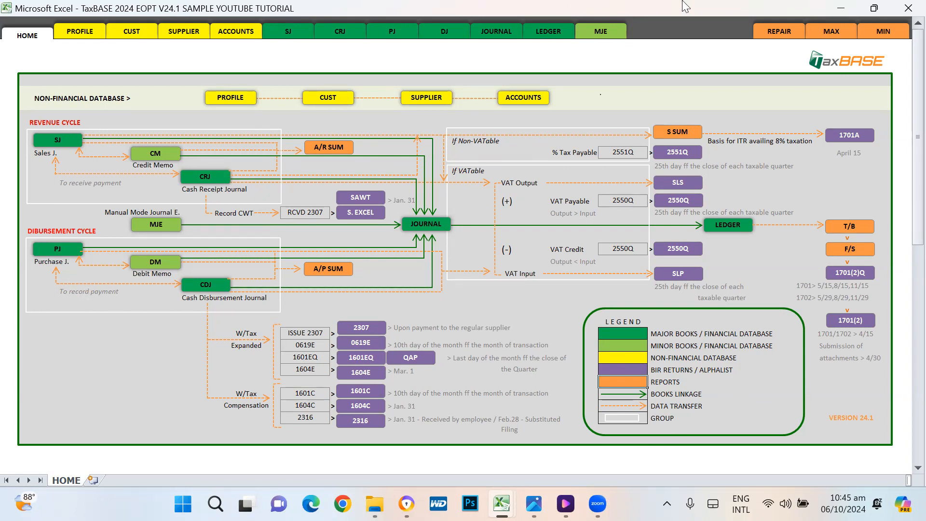
pyautogui.moveTo(884, 6)
pyautogui.click(132, 33)
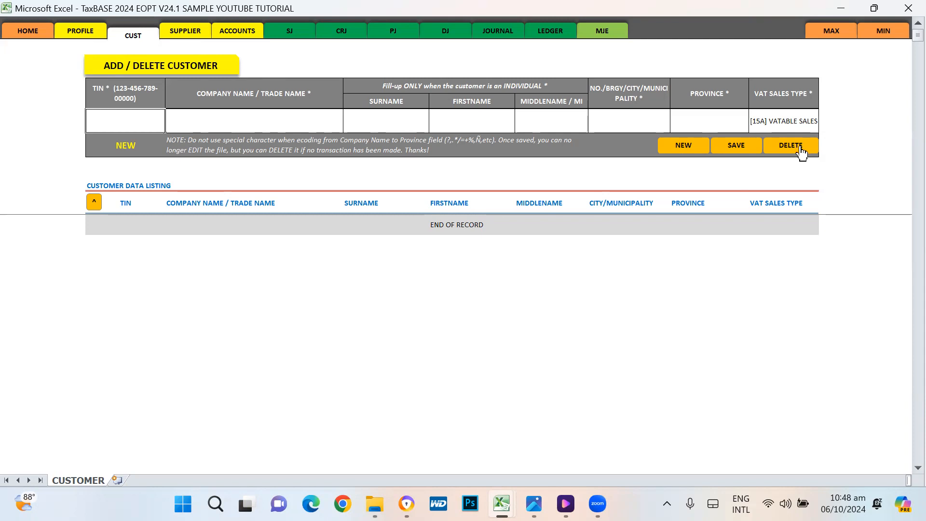
pyautogui.click(684, 148)
pyautogui.moveTo(165, 119); pyautogui.dragTo(749, 124)
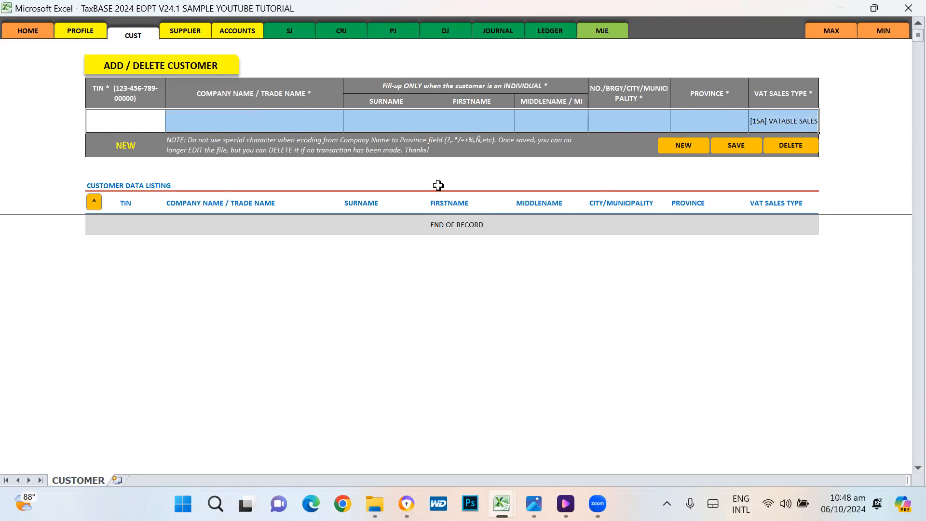
pyautogui.click(302, 121)
pyautogui.write('ASFD')
pyautogui.press('Escape')
pyautogui.click(286, 312)
pyautogui.press('a')
pyautogui.press('Escape')
pyautogui.click(145, 176)
pyautogui.write('FASF')
pyautogui.press('Escape')
pyautogui.click(292, 183)
pyautogui.press('a')
pyautogui.press('Escape')
pyautogui.click(518, 249)
pyautogui.press('a')
pyautogui.press('Escape')
pyautogui.click(609, 201)
pyautogui.press('a')
pyautogui.press('Escape')
pyautogui.click(521, 356)
pyautogui.click(372, 151)
pyautogui.press('a')
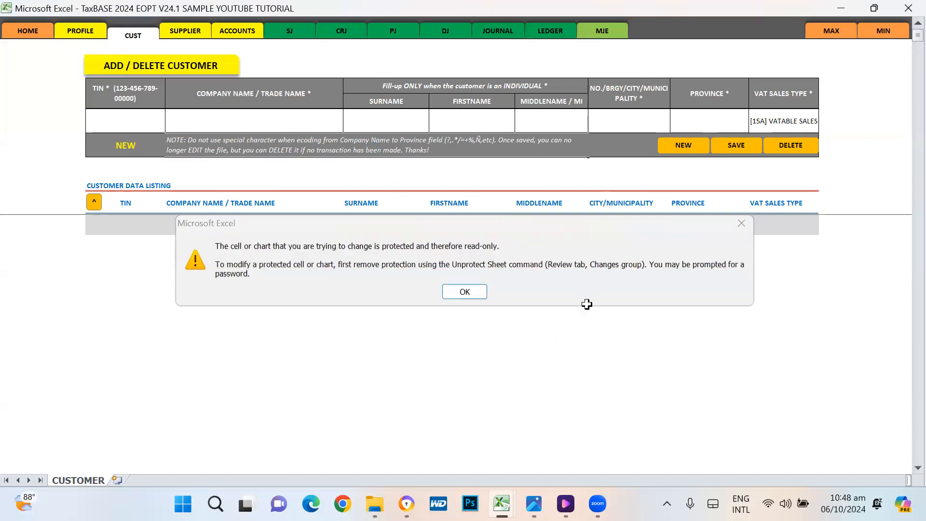
pyautogui.press('Escape')
pyautogui.click(119, 117)
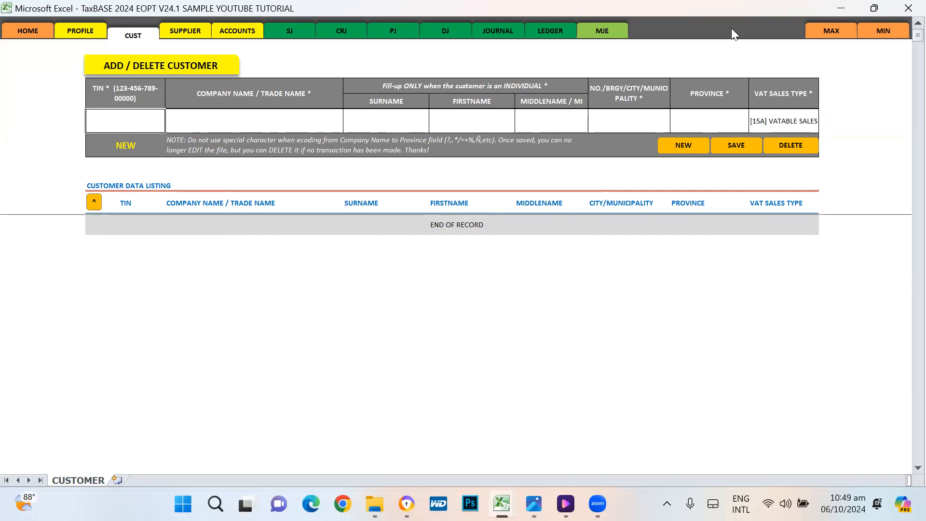
# Step: Switch to Chrome and bring up the Bing 'application controls' results
pyautogui.hotkey('alt', 'Tab')
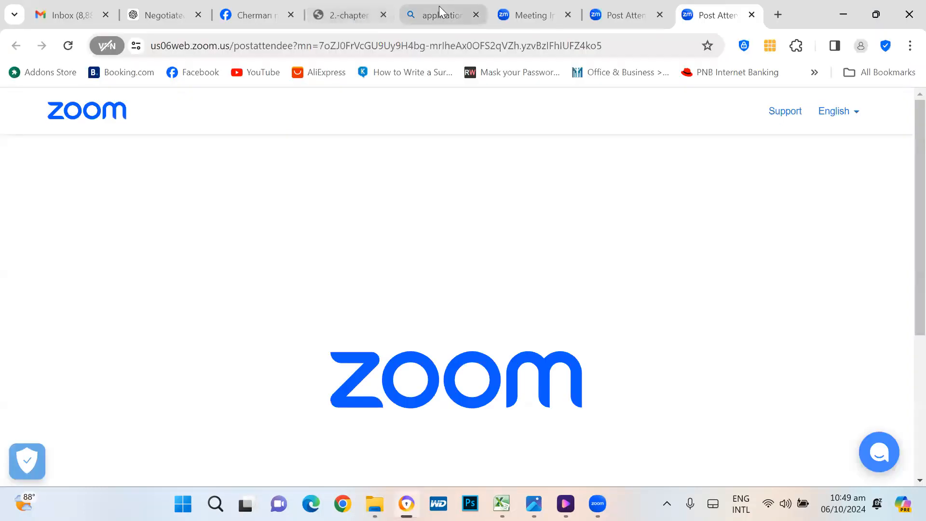
pyautogui.click(438, 14)
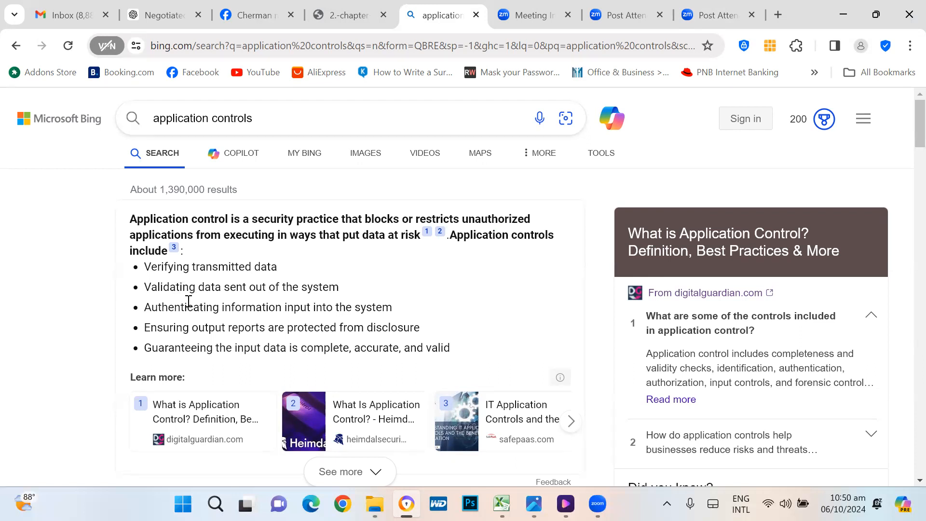
# Step: Highlight the line about authenticating input, then return to the Excel customer sheet
pyautogui.moveTo(181, 304); pyautogui.dragTo(185, 304)
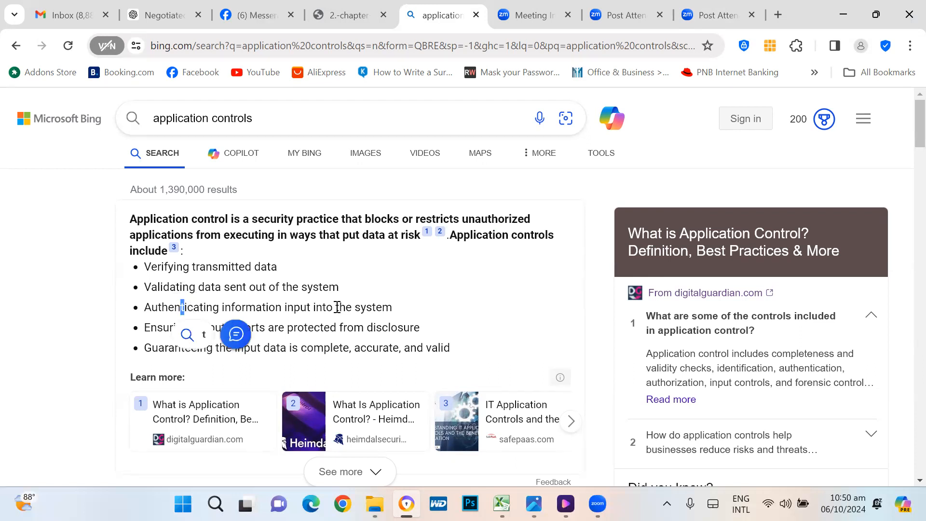
pyautogui.click(436, 306)
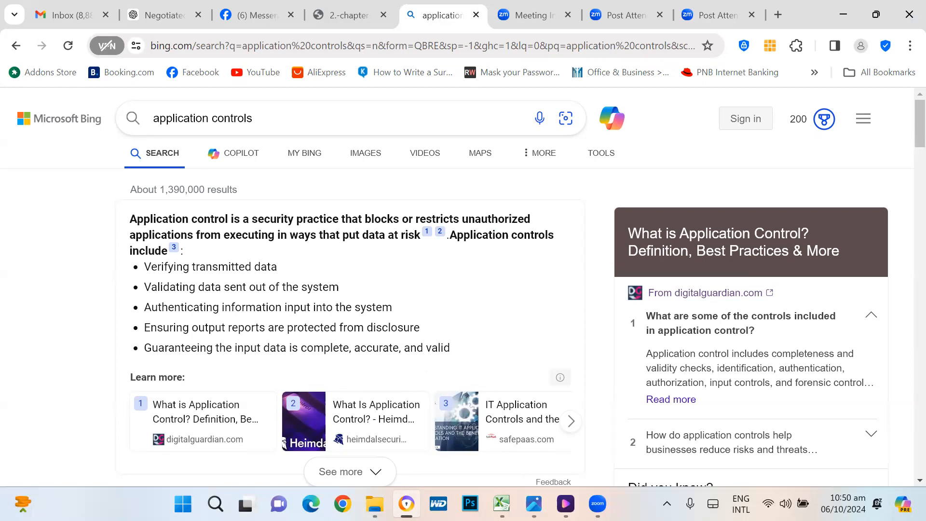
pyautogui.hotkey('alt', 'Tab')
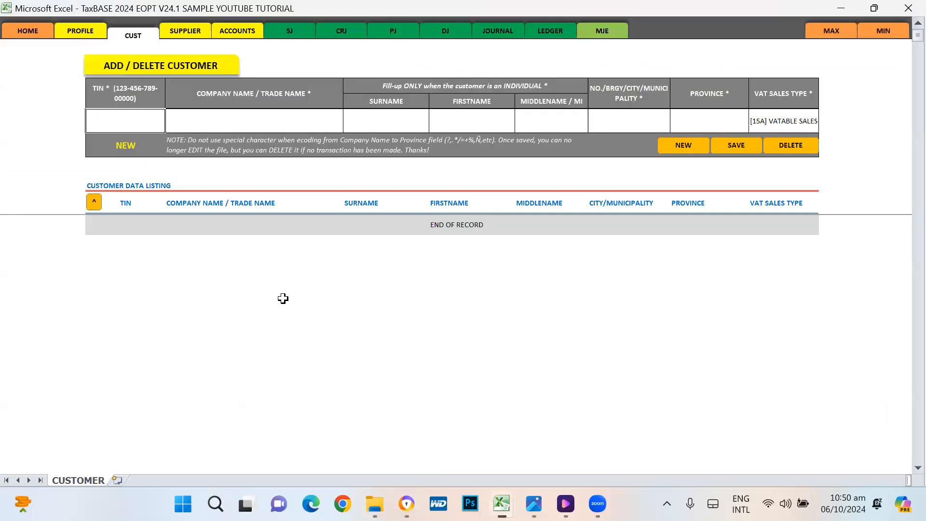
pyautogui.click(283, 261)
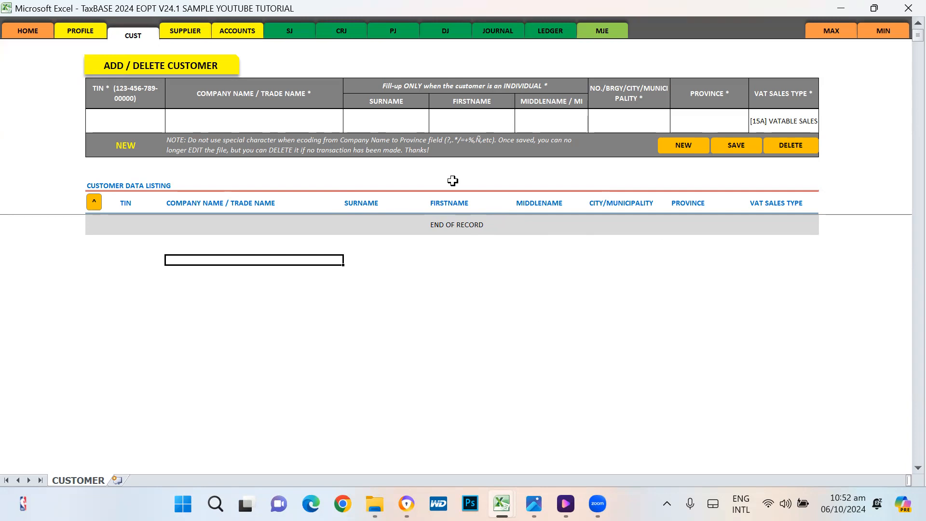
pyautogui.click(687, 148)
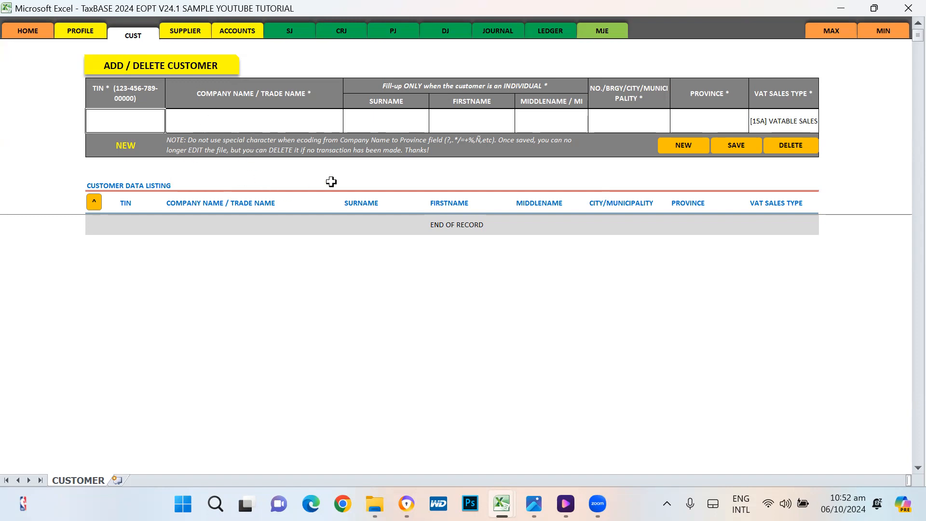
pyautogui.click(121, 94)
pyautogui.click(268, 95)
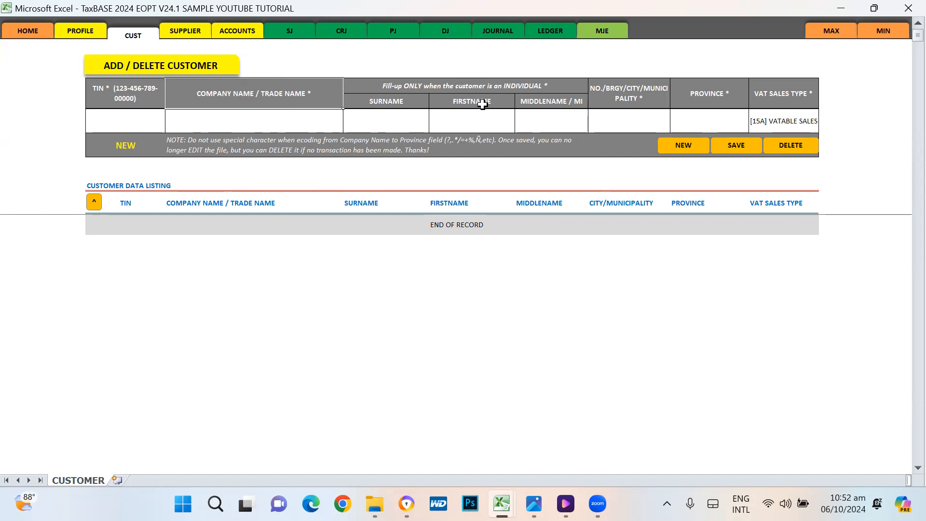
pyautogui.click(404, 114)
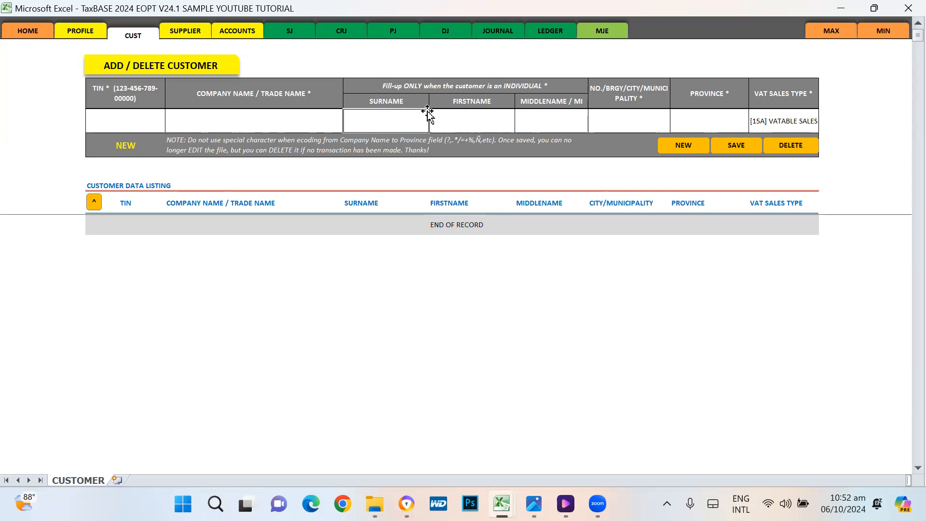
pyautogui.click(470, 122)
pyautogui.click(558, 121)
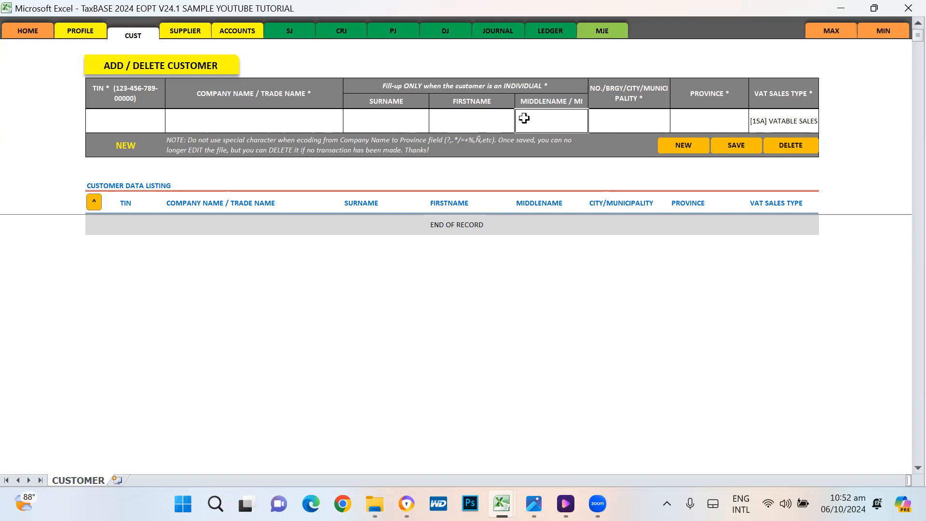
pyautogui.click(623, 114)
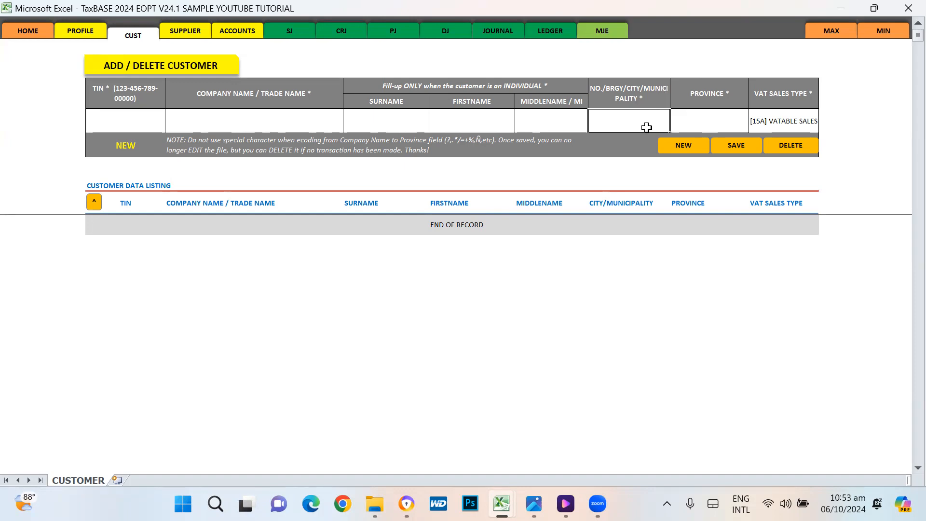
pyautogui.click(707, 114)
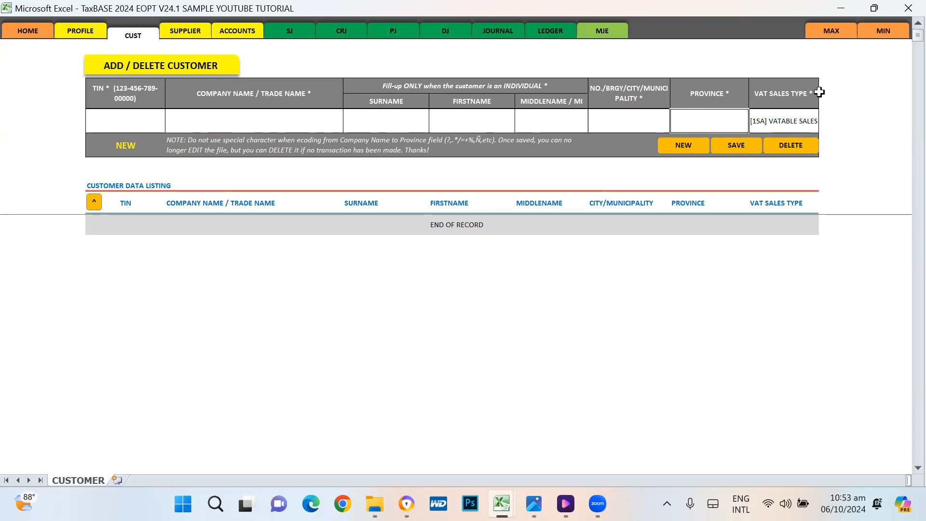
pyautogui.click(803, 119)
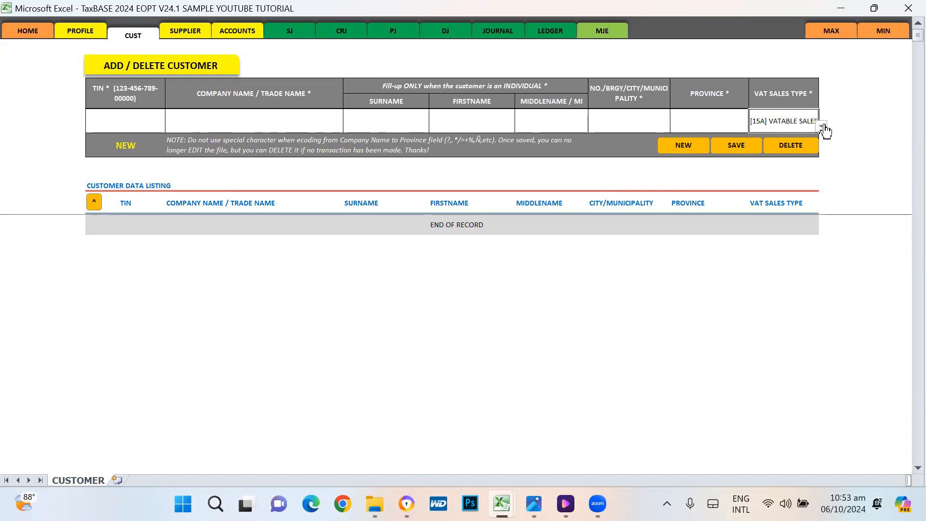
pyautogui.click(821, 127)
pyautogui.click(823, 127)
pyautogui.click(862, 125)
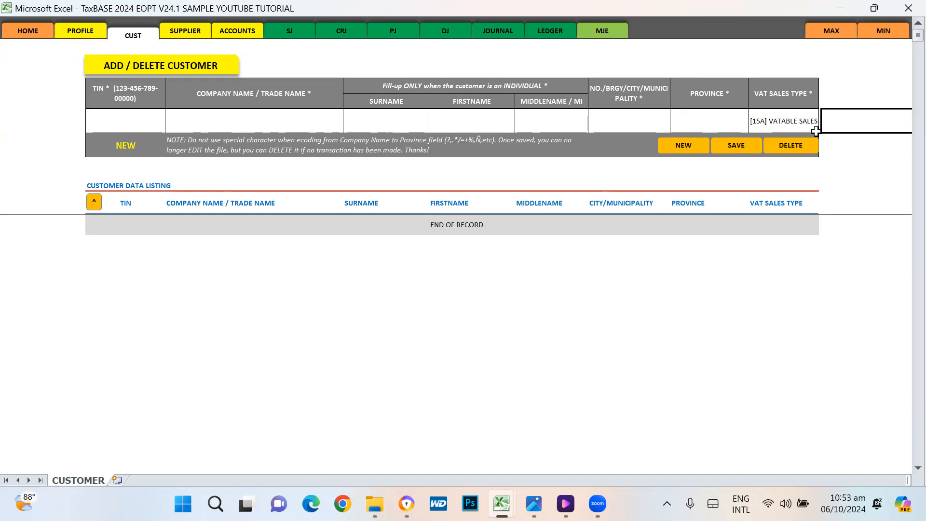
pyautogui.click(684, 146)
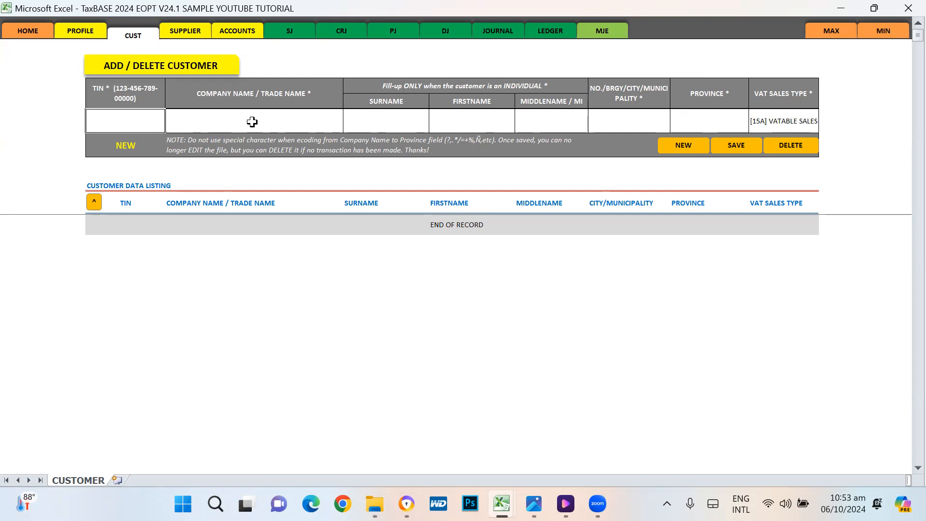
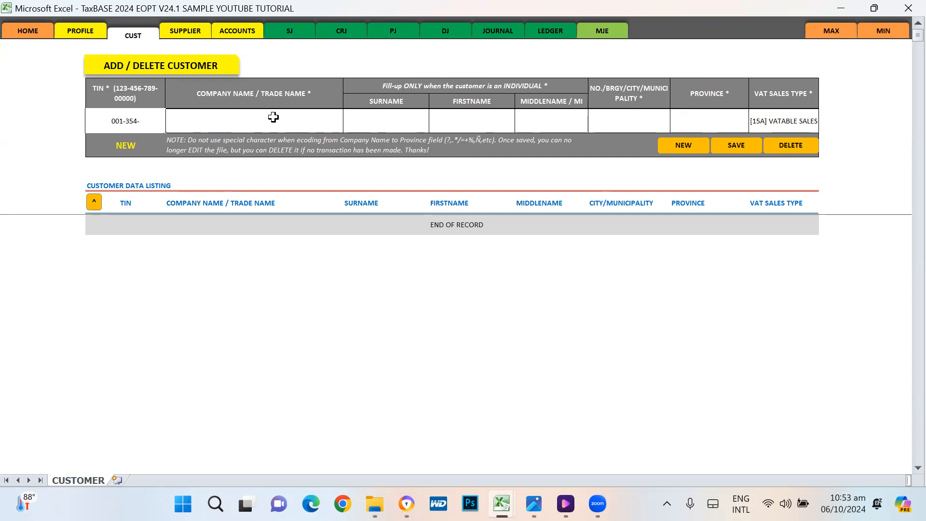
# Step: Enter the customer's TIN, correcting its last digits
pyautogui.press('Return')
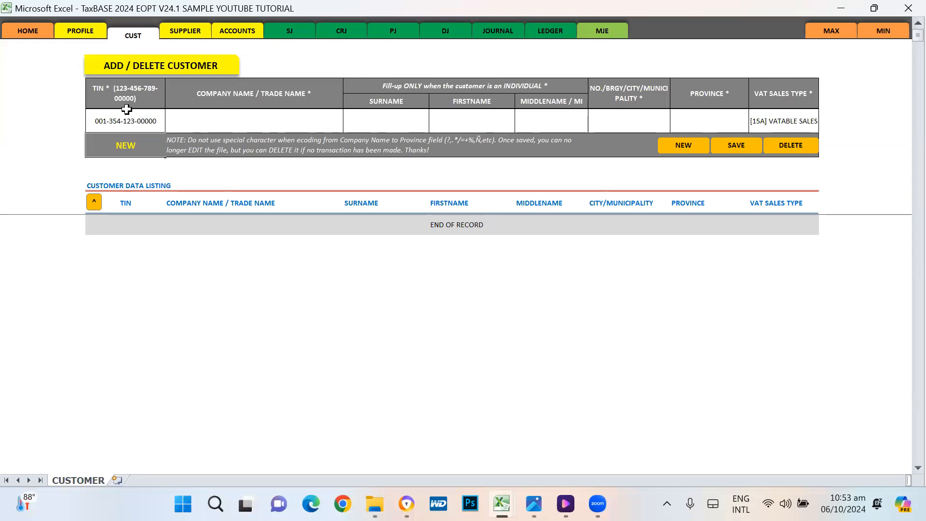
pyautogui.click(99, 121)
# Step: Enter company name XYZ CORPORATION, city CABUYAO CITY and province LAGUNA
pyautogui.click(196, 124)
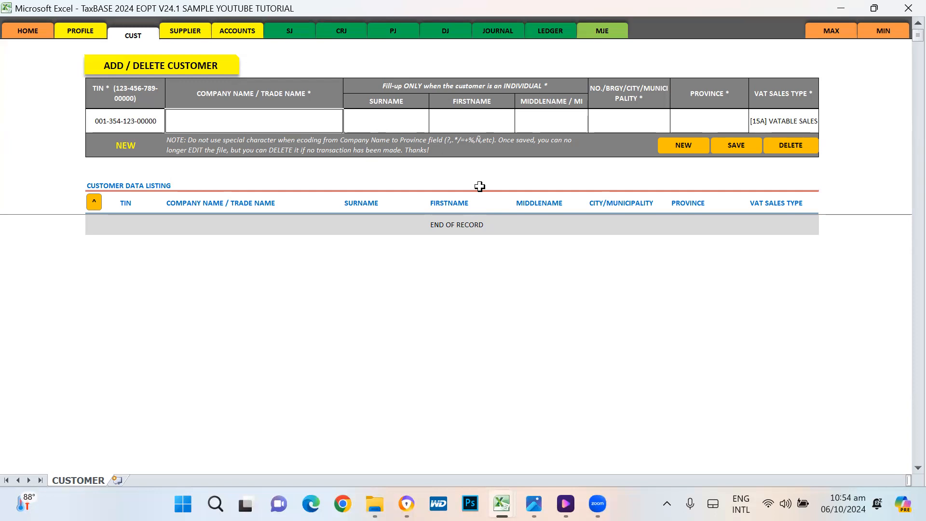
pyautogui.write('XYZ')
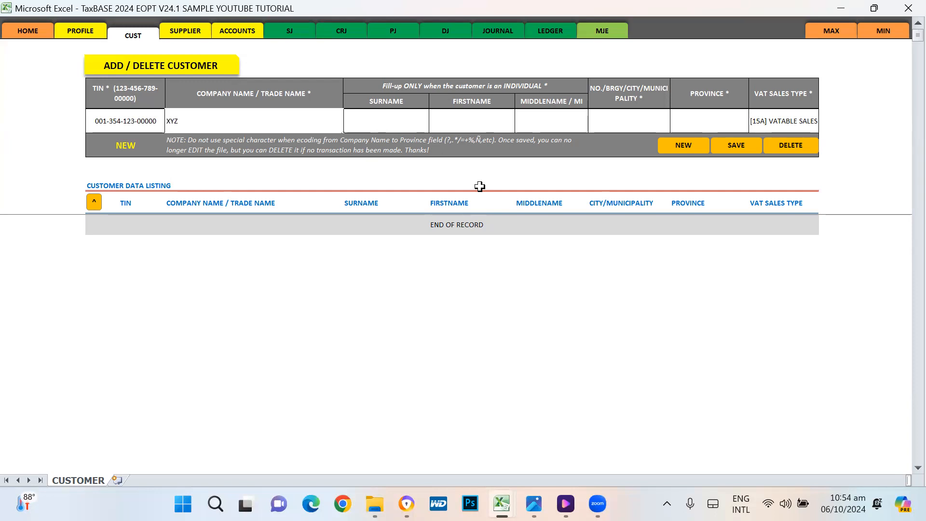
pyautogui.write(' CORPORATION')
pyautogui.press('Tab')
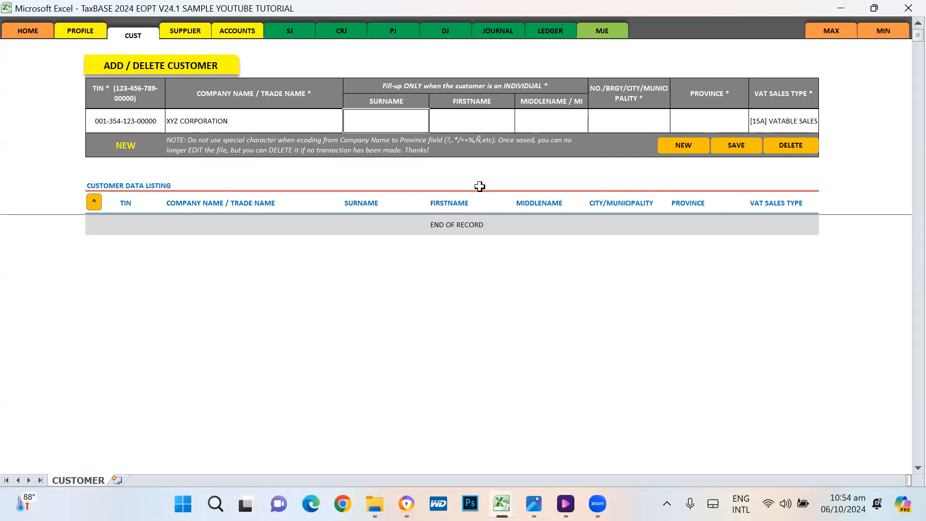
pyautogui.press('Tab')
pyautogui.press('Tab')
pyautogui.press('Tab')
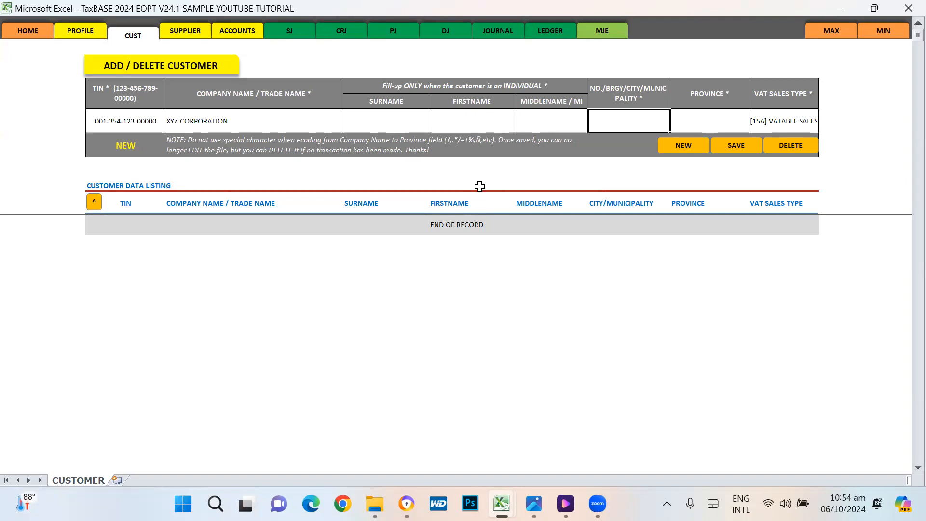
pyautogui.write('CABUYAO C')
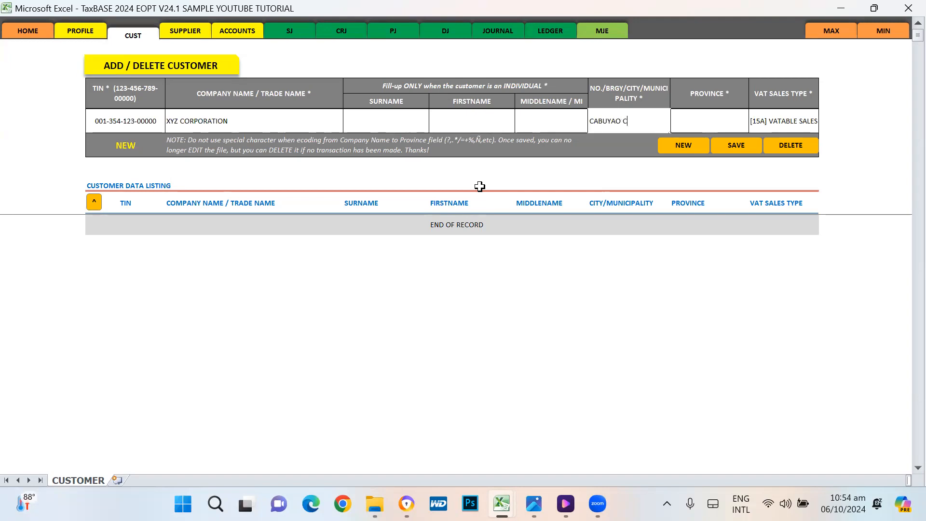
pyautogui.write('ITY')
pyautogui.press('Tab')
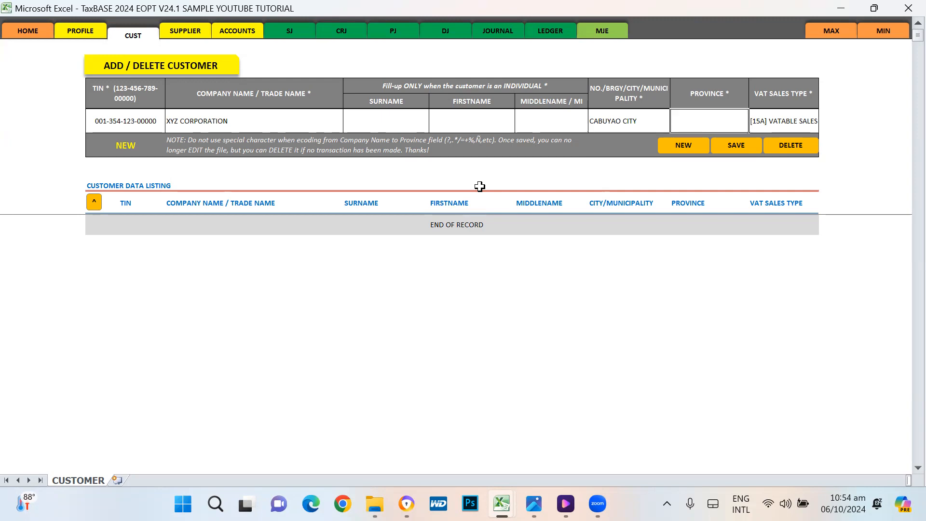
pyautogui.write('LAGUNA')
pyautogui.press('Return')
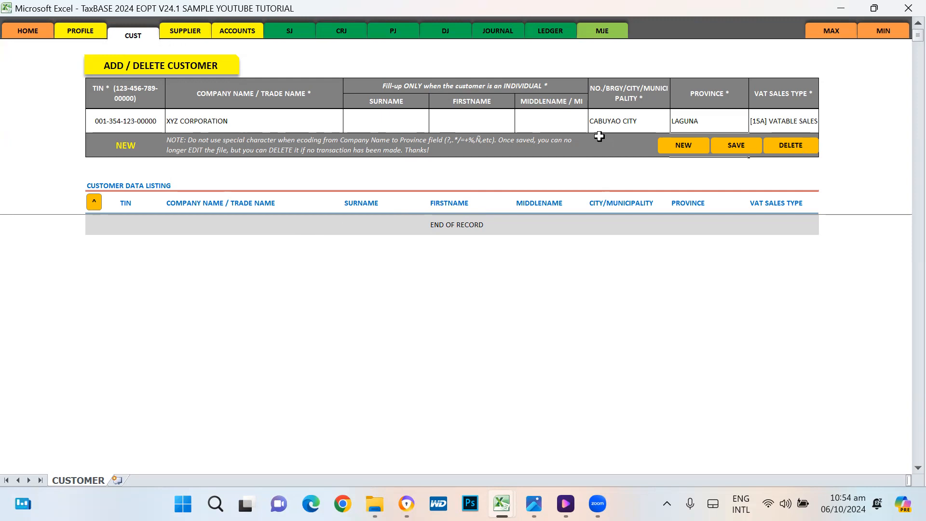
# Step: Review the VAT sales type choices, keeping [15A] VATABLE SALES
pyautogui.click(805, 117)
pyautogui.click(822, 125)
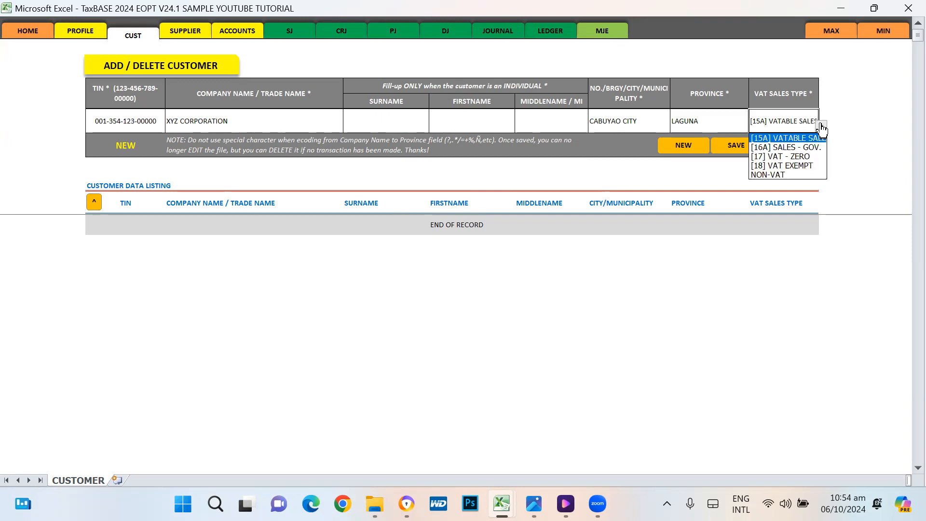
pyautogui.click(839, 125)
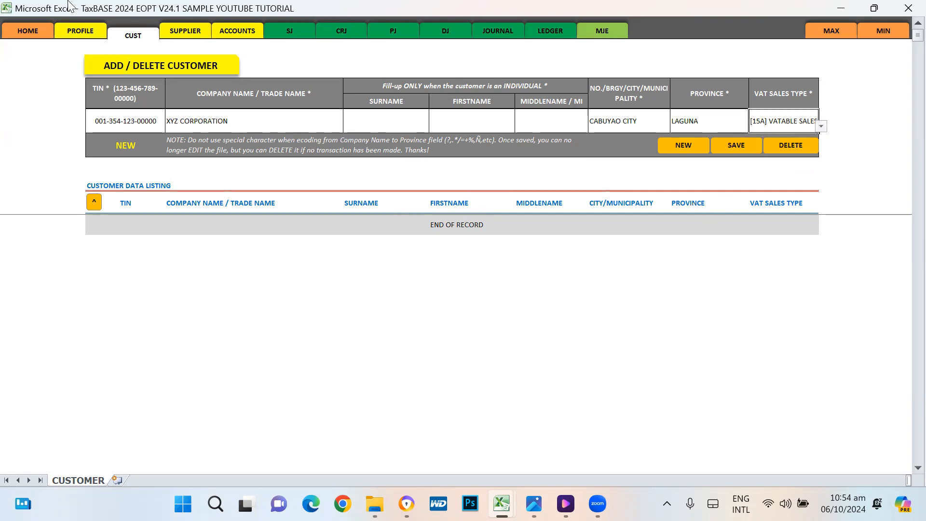
# Step: Set the company tax type to NON-VAT and confirm the customer form reflects it
pyautogui.click(82, 31)
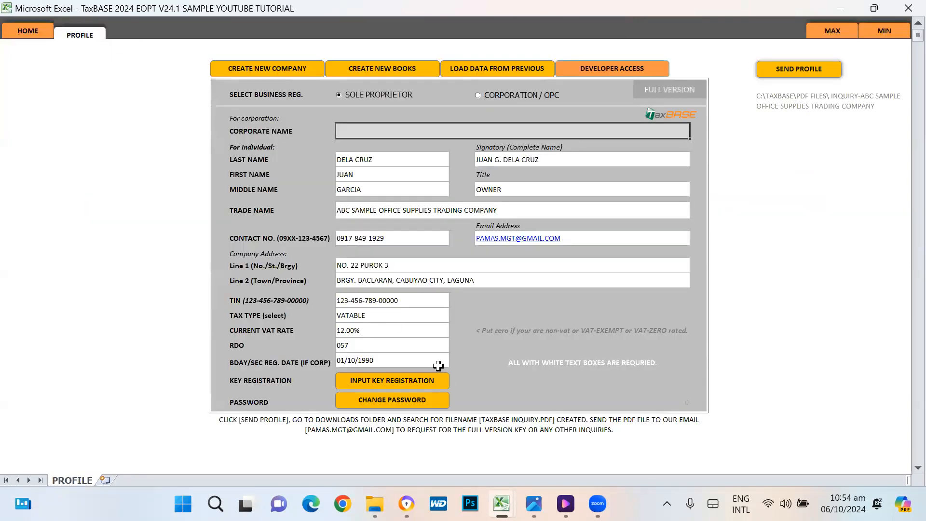
pyautogui.click(427, 317)
pyautogui.click(452, 317)
pyautogui.click(381, 337)
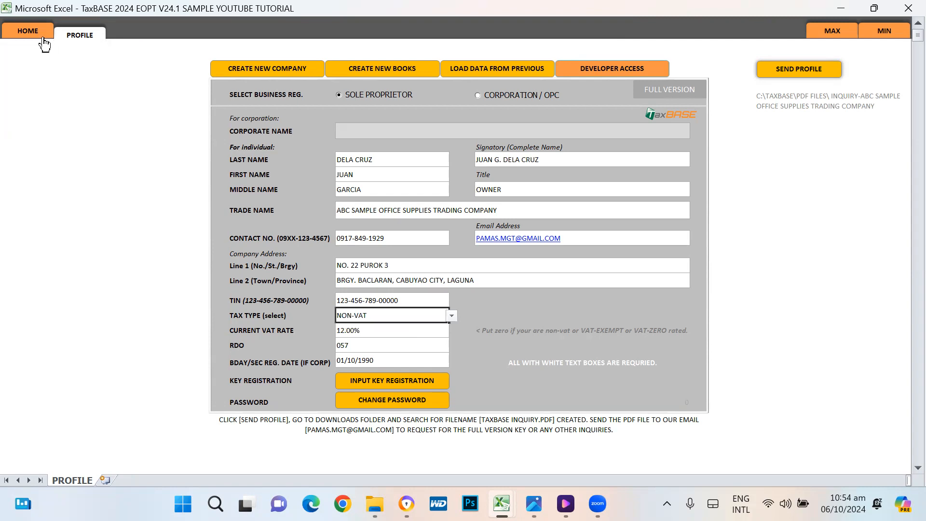
pyautogui.click(34, 30)
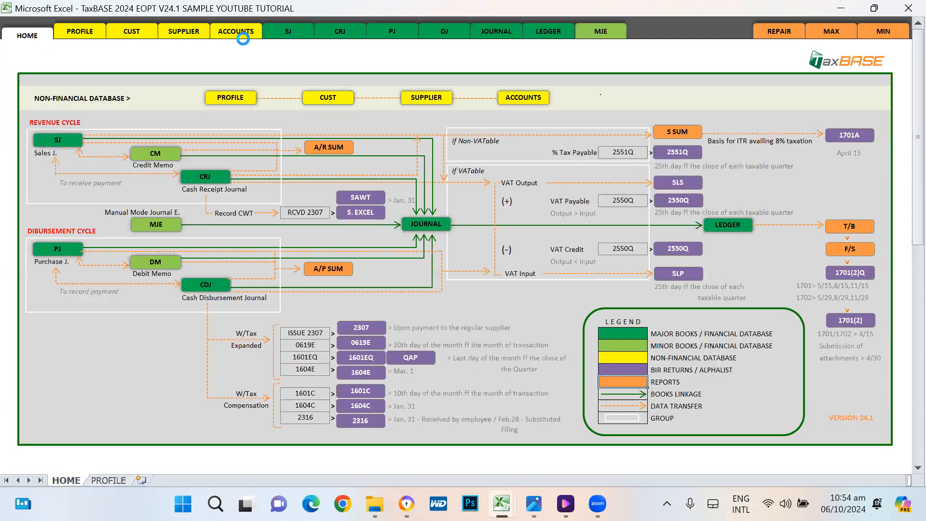
pyautogui.click(129, 32)
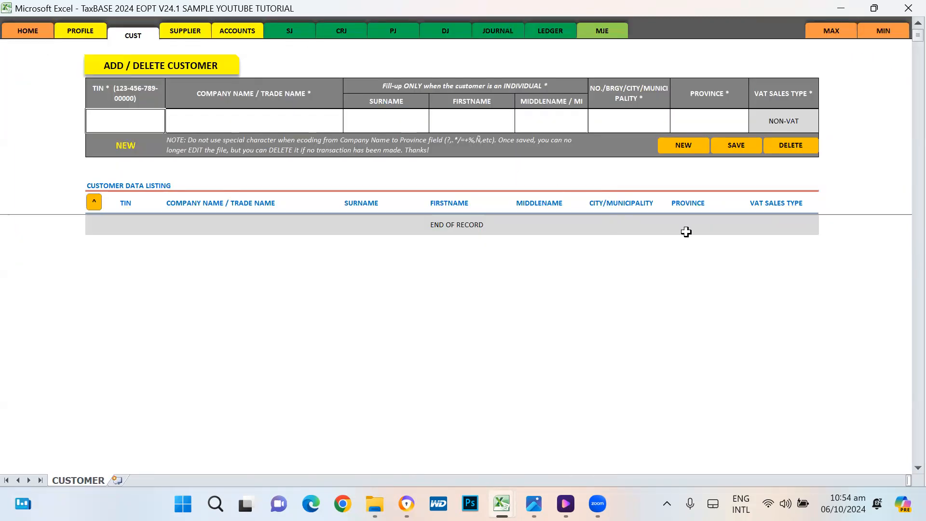
pyautogui.click(790, 120)
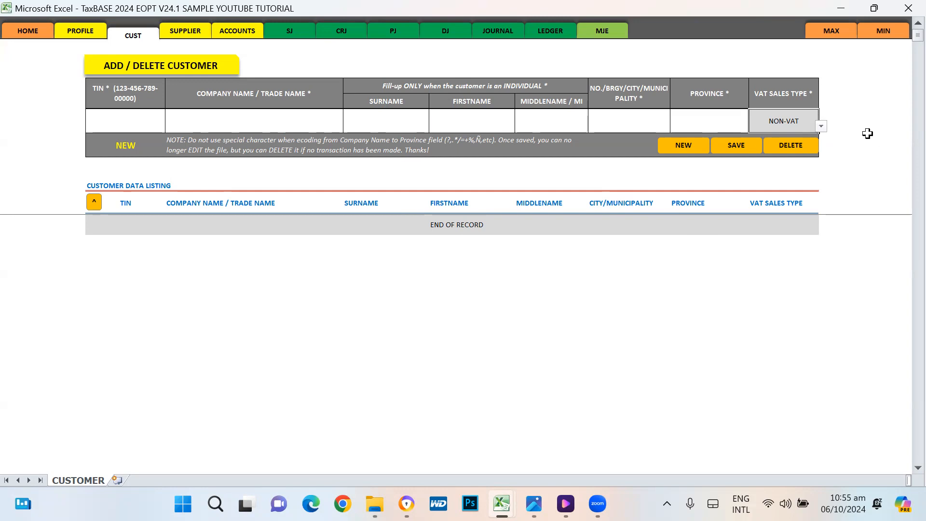
# Step: Set the company tax type on the PROFILE sheet back to VATABLE
pyautogui.click(81, 32)
pyautogui.click(410, 316)
pyautogui.click(453, 318)
pyautogui.click(374, 328)
pyautogui.click(495, 324)
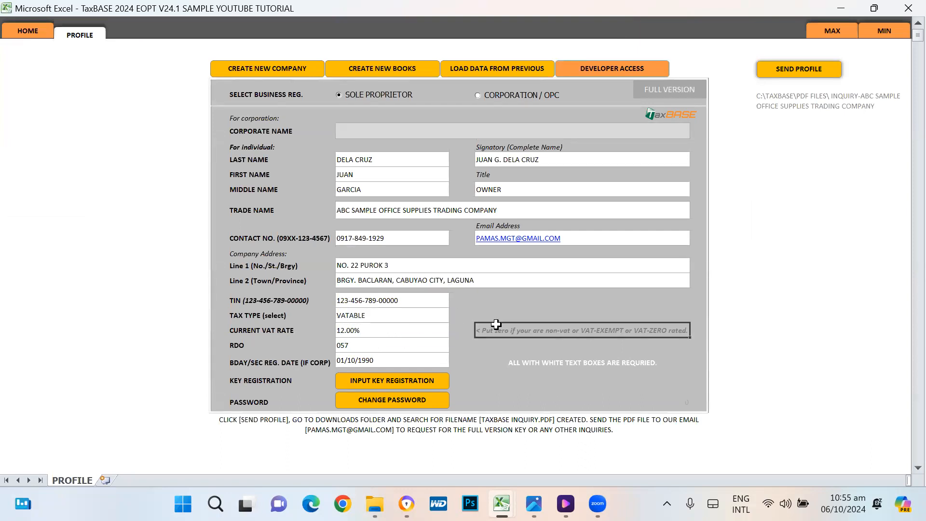
# Step: Return to the customer sheet and show the VAT sales type choices
pyautogui.click(29, 31)
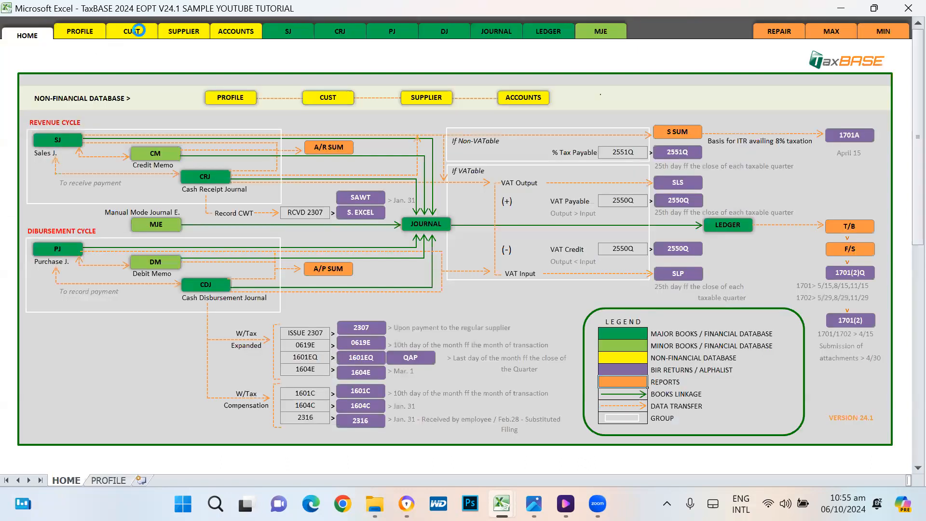
pyautogui.click(139, 31)
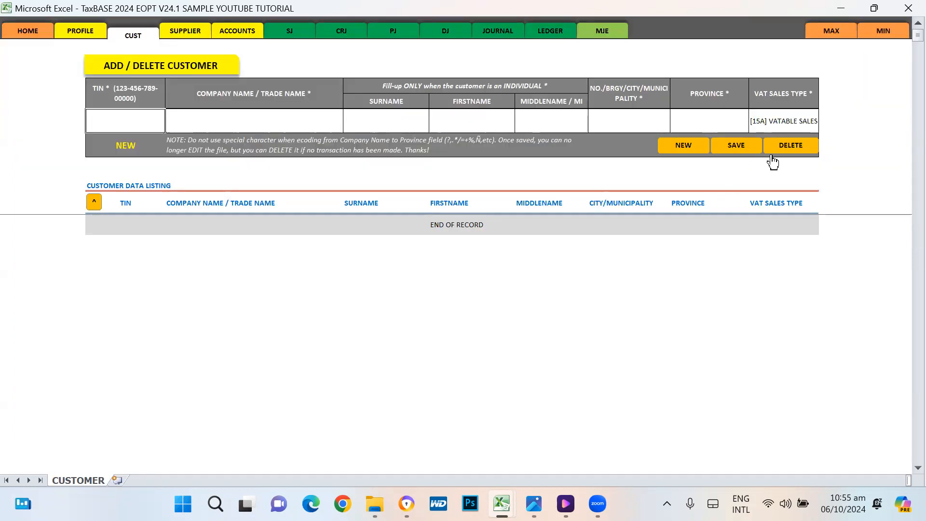
pyautogui.click(785, 123)
pyautogui.click(822, 126)
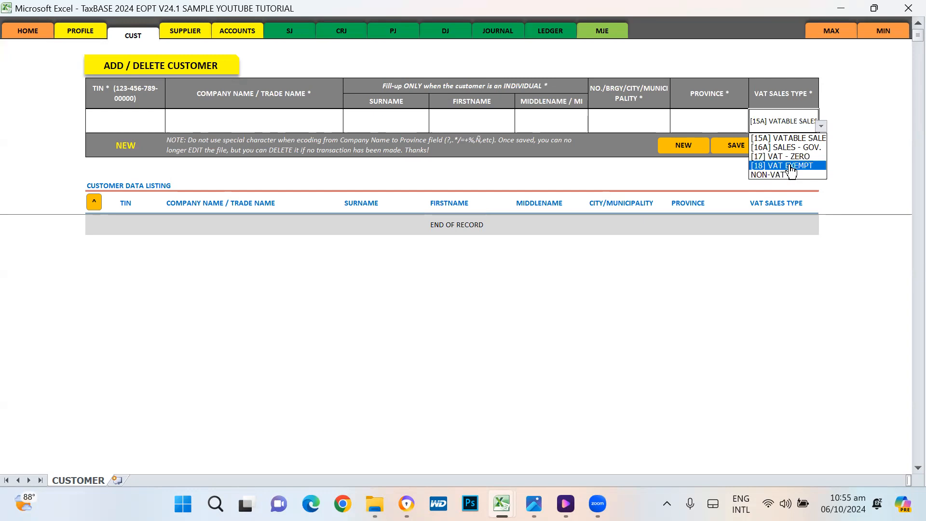
# Step: Keep [15A] VATABLE SALES and start a new blank customer entry
pyautogui.click(797, 141)
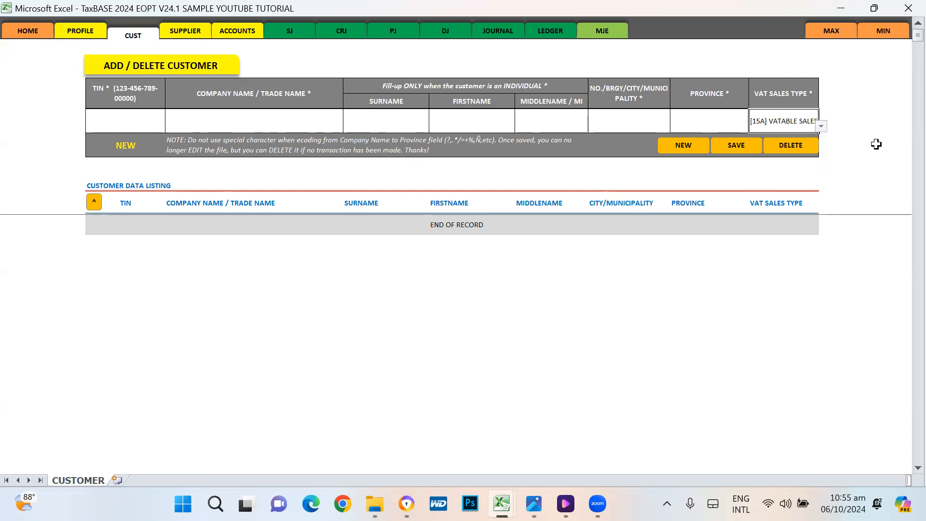
pyautogui.click(126, 124)
pyautogui.click(685, 145)
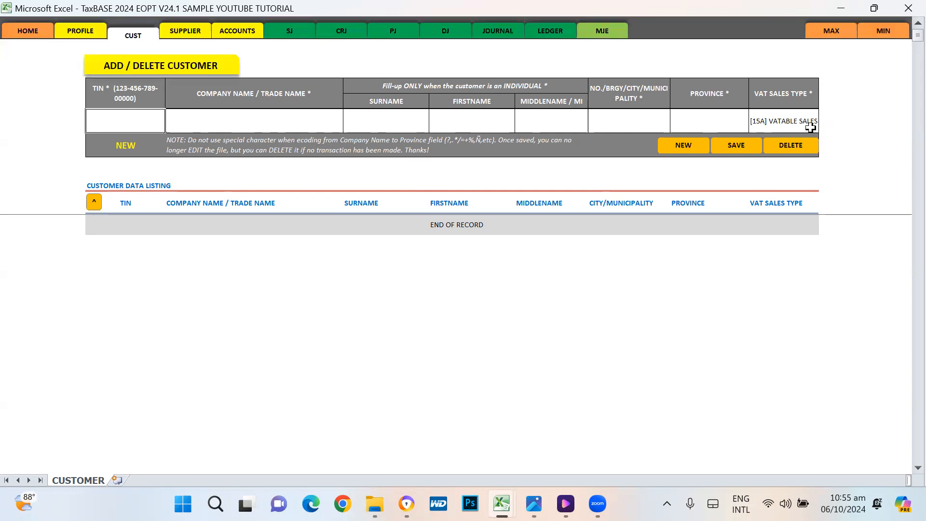
# Step: Enter the customer's TIN, company XYZ CORPORATION, CABUYAO CITY and LAGUNA
pyautogui.press('Return')
pyautogui.click(177, 127)
pyautogui.write('XYZ')
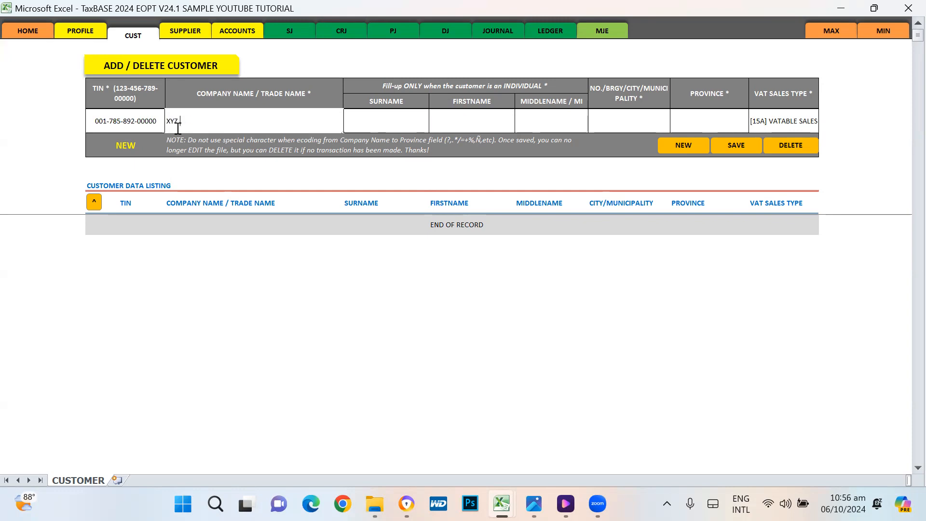
pyautogui.press('Tab')
pyautogui.press('Tab')
pyautogui.press('Tab')
pyautogui.press('Tab')
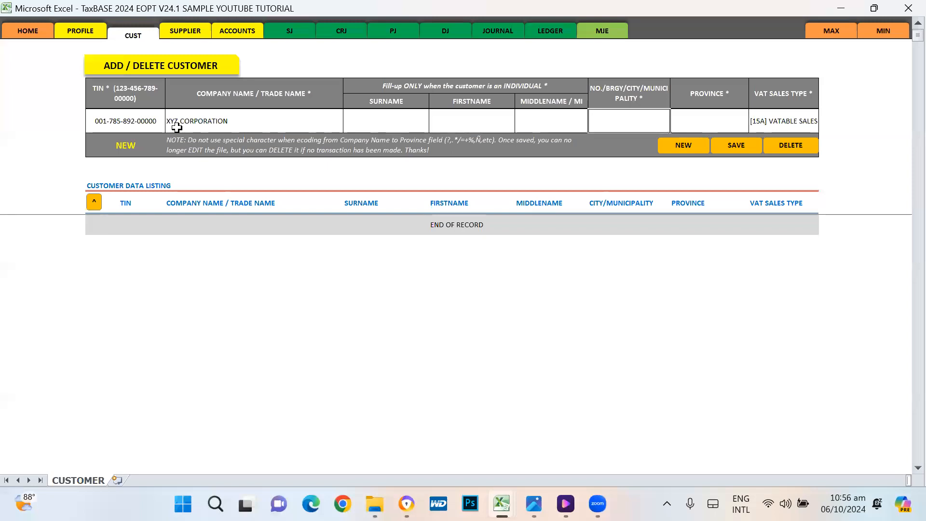
pyautogui.write('CABUYAO CITY')
pyautogui.press('Tab')
pyautogui.press('Tab')
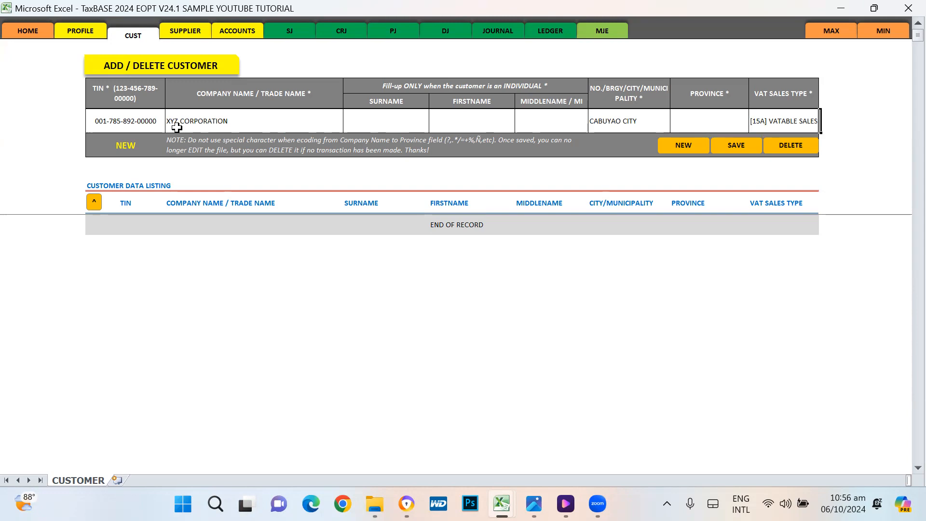
pyautogui.hotkey('shift', 'Tab')
pyautogui.write('LAG')
pyautogui.press('Return')
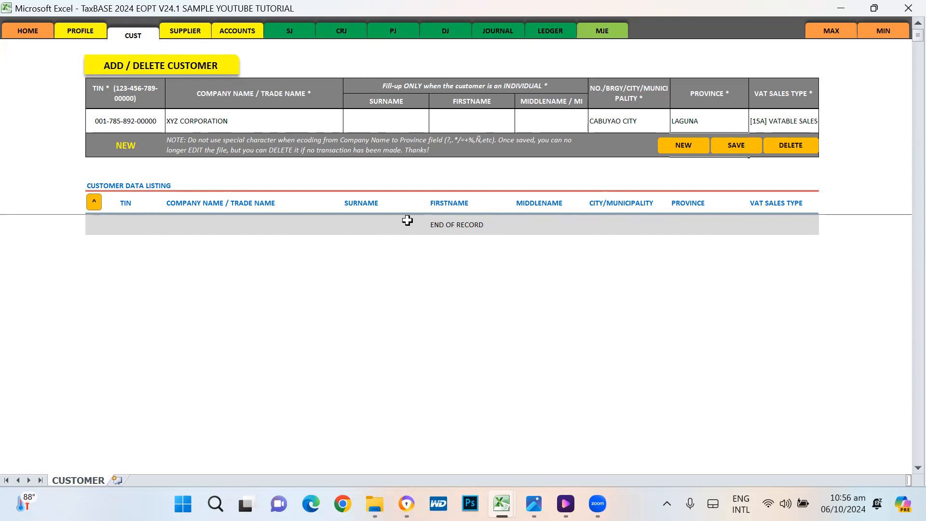
# Step: Save XYZ CORPORATION, acknowledge the posting message, and clear the form
pyautogui.click(744, 150)
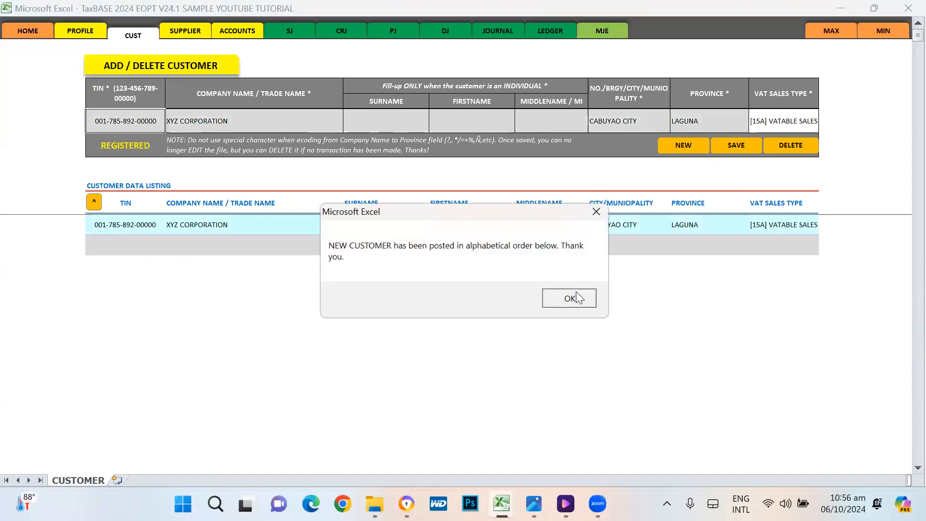
pyautogui.click(574, 298)
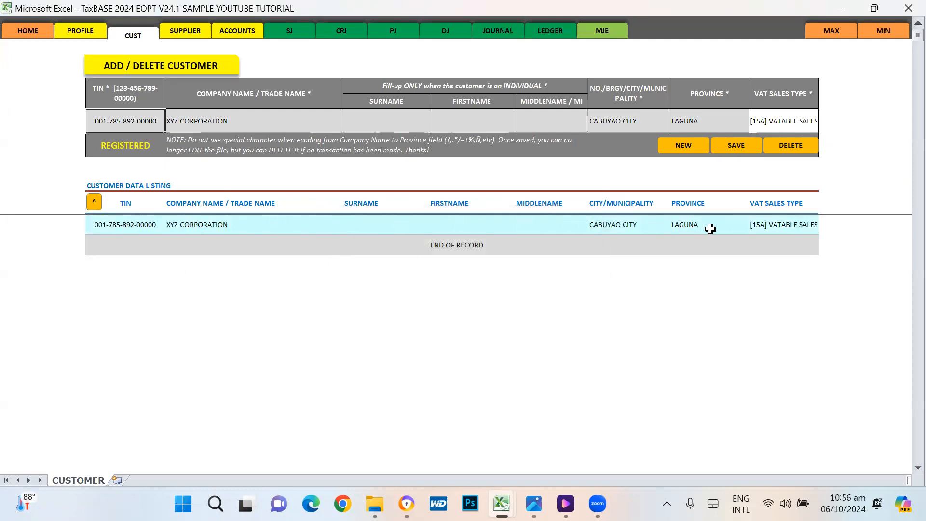
pyautogui.click(683, 145)
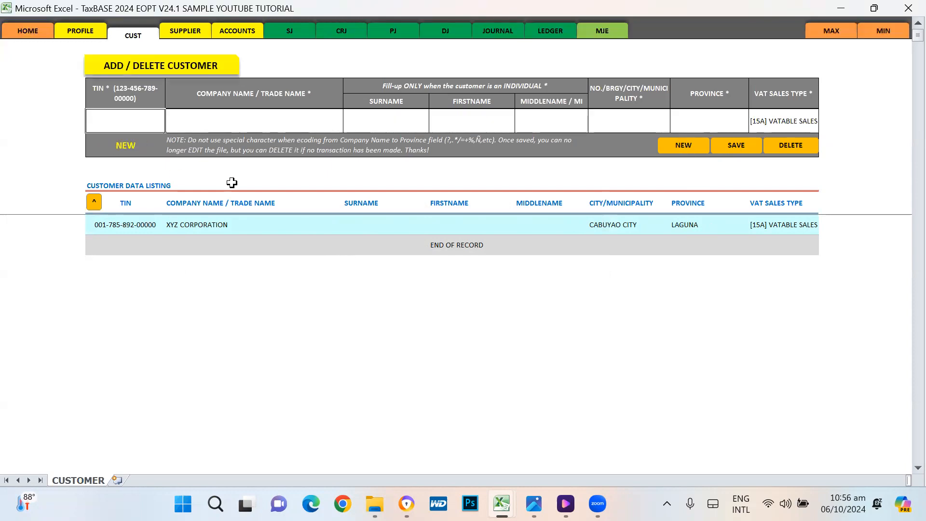
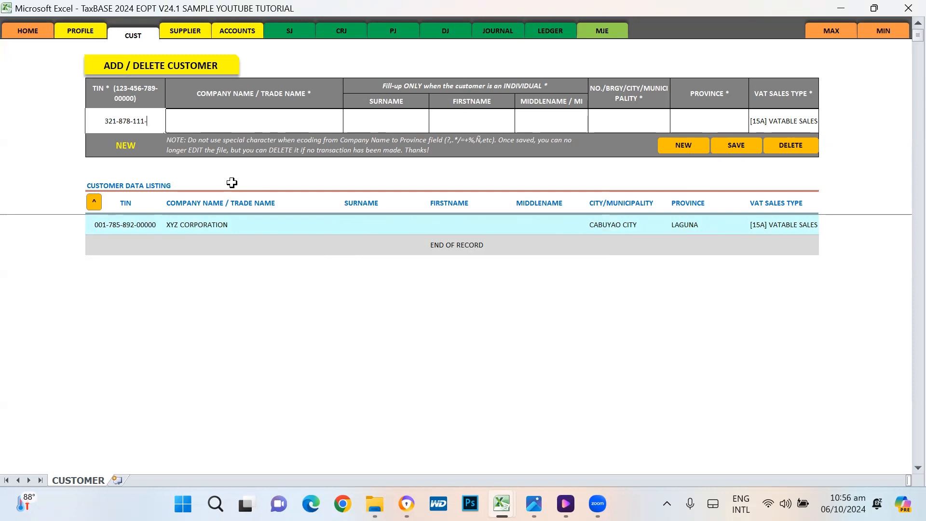
# Step: Enter the new customer's TIN and trade name ALING LUZ OFFICE SUP
pyautogui.press('Return')
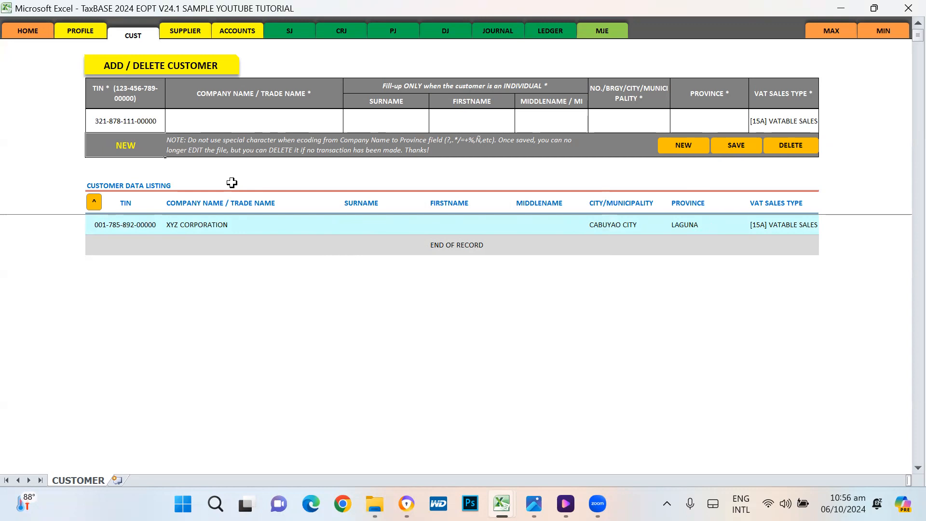
pyautogui.press('Up')
pyautogui.press('Right')
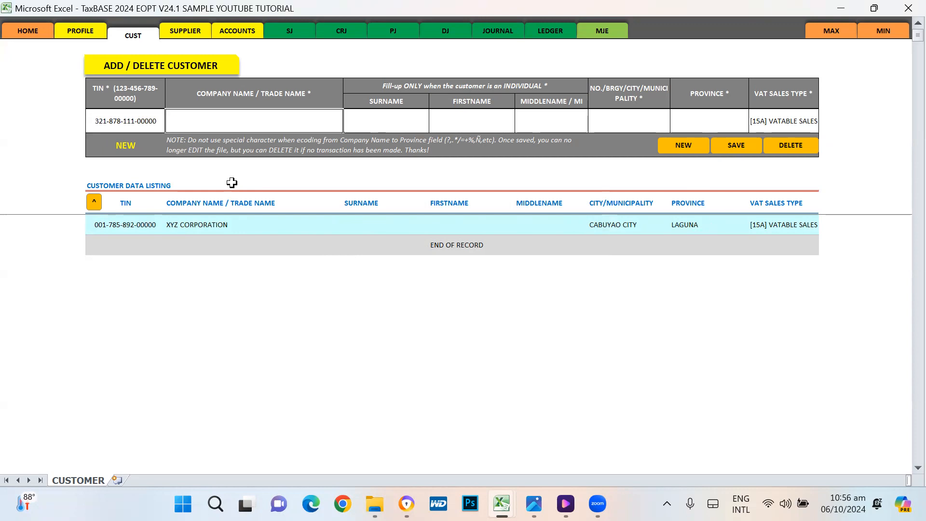
pyautogui.write('ALING LUZ')
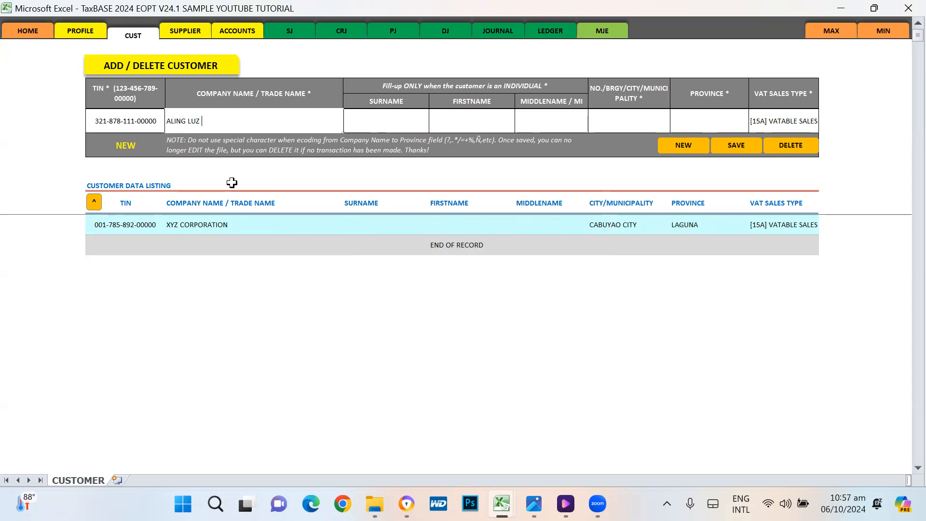
pyautogui.write(' OFFICE SUPPLIES TRADING')
pyautogui.press('Tab')
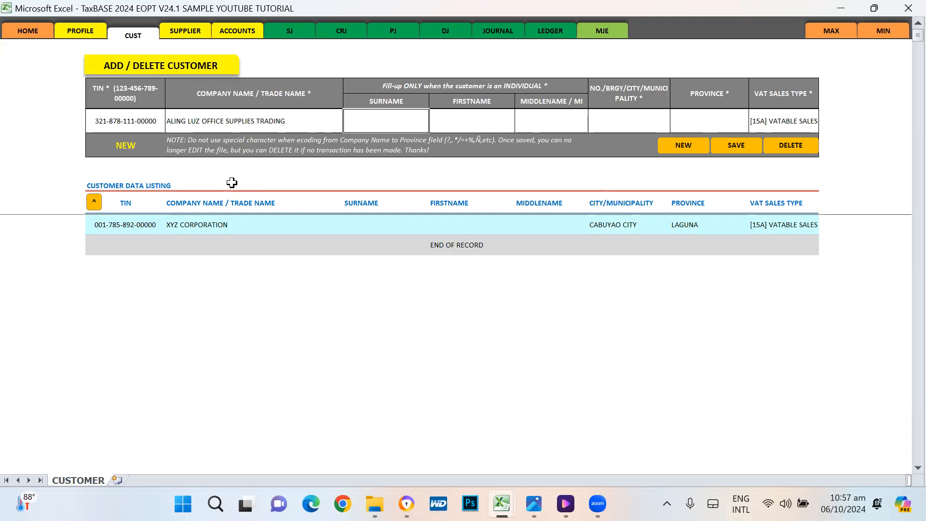
# Step: Fill in the owner's last, first and middle names
pyautogui.press('Tab')
pyautogui.write('LU')
pyautogui.press('Tab')
pyautogui.press('Tab')
pyautogui.hotkey('shift', 'Tab')
pyautogui.hotkey('shift', 'Tab')
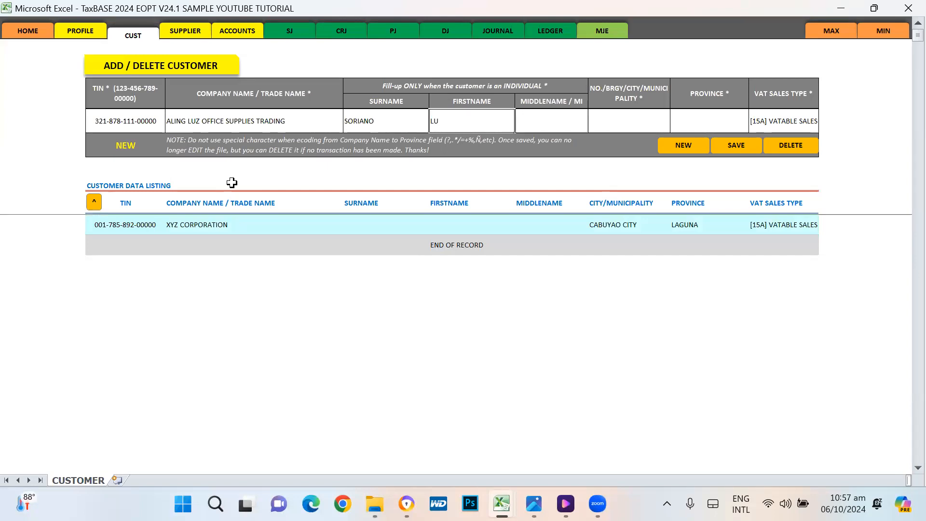
pyautogui.press('Tab')
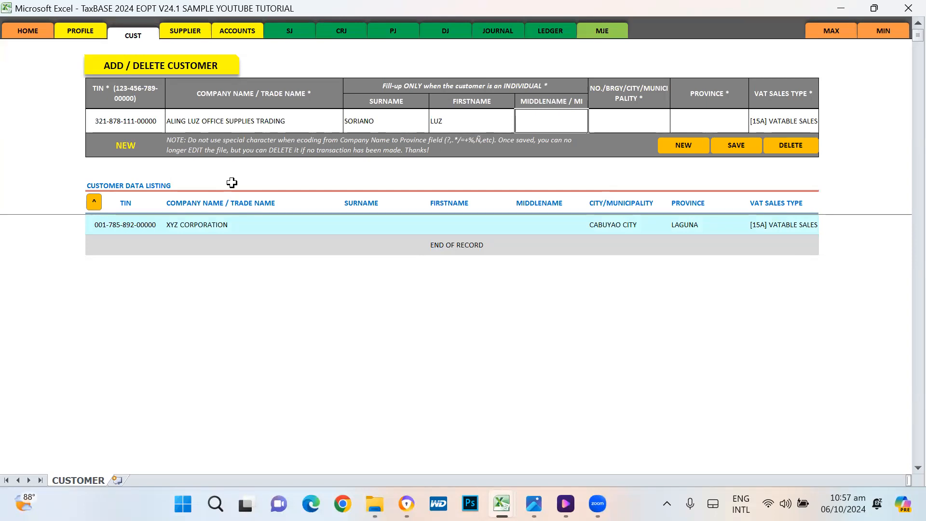
pyautogui.press('Return')
pyautogui.press('Up')
pyautogui.press('Right')
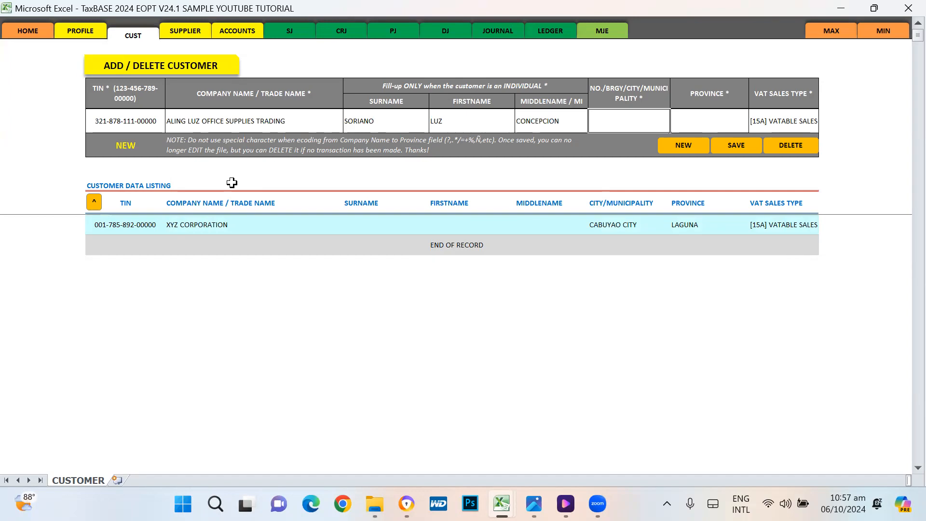
# Step: Enter city STA.ROSA CITY and province LAGUNA
pyautogui.write('STA.ROSA CITY')
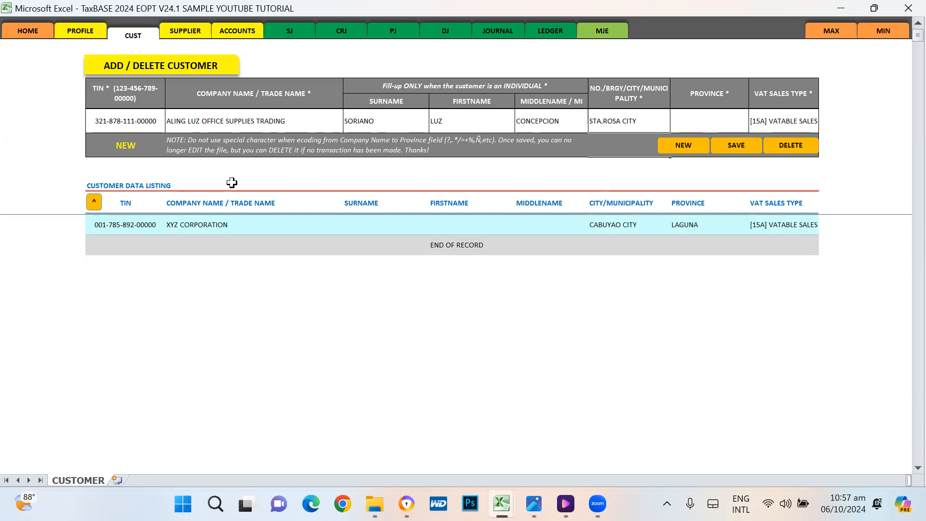
pyautogui.press('Tab')
pyautogui.write('LAGUNA')
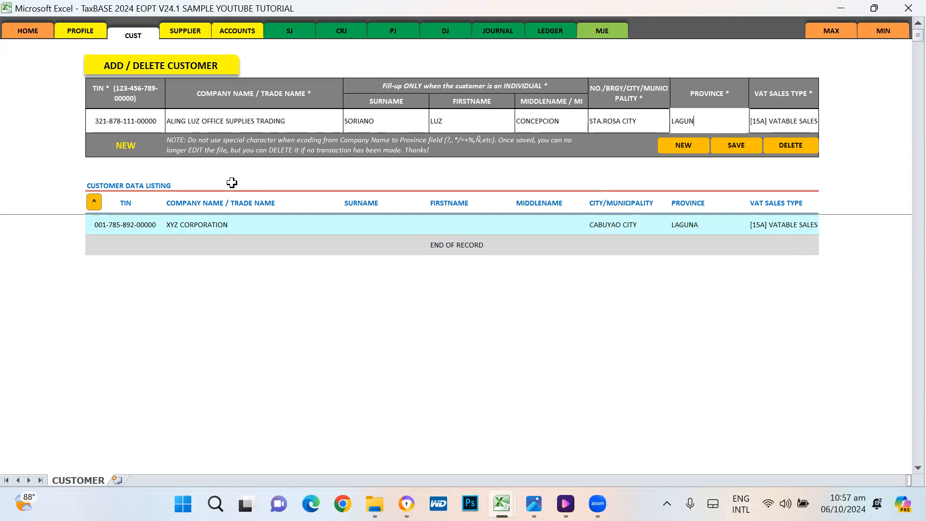
pyautogui.press('Return')
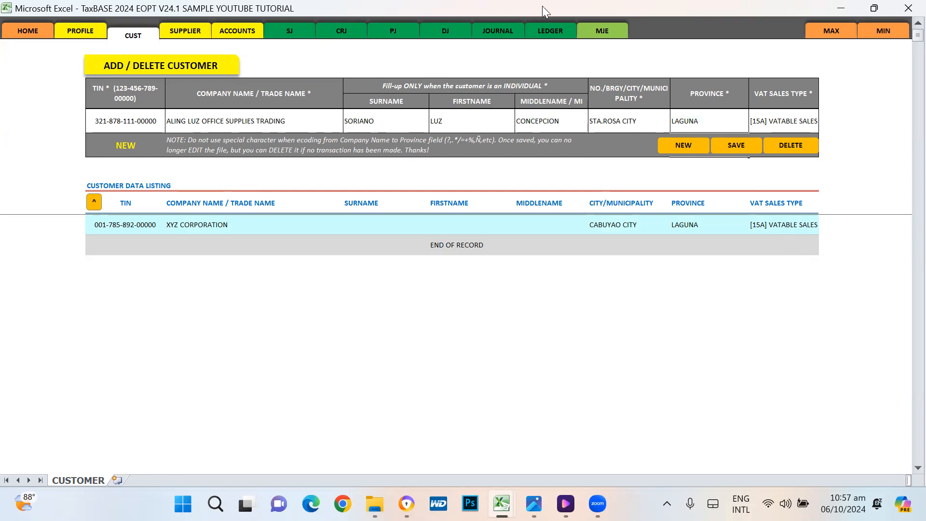
# Step: Try saving the new customer and dismiss the special-characters warning
pyautogui.click(181, 143)
pyautogui.click(144, 227)
pyautogui.click(423, 225)
pyautogui.click(665, 226)
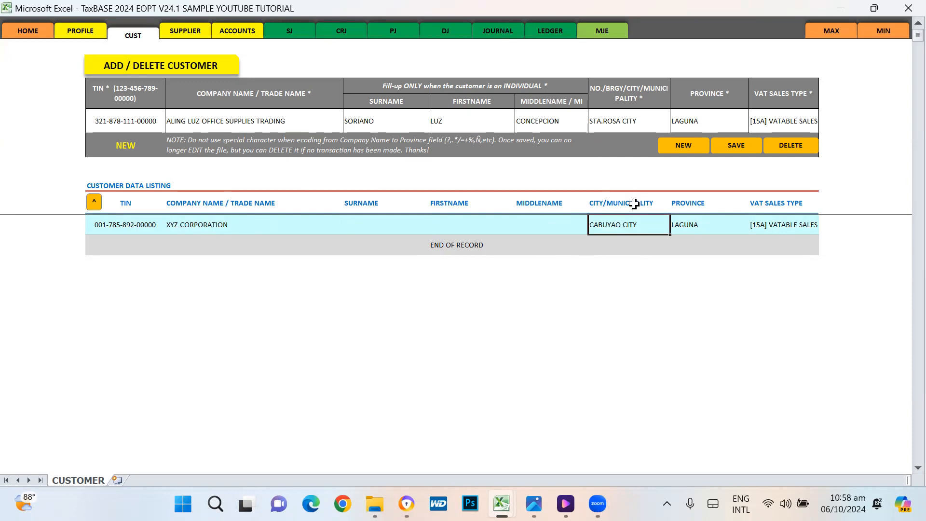
pyautogui.click(737, 147)
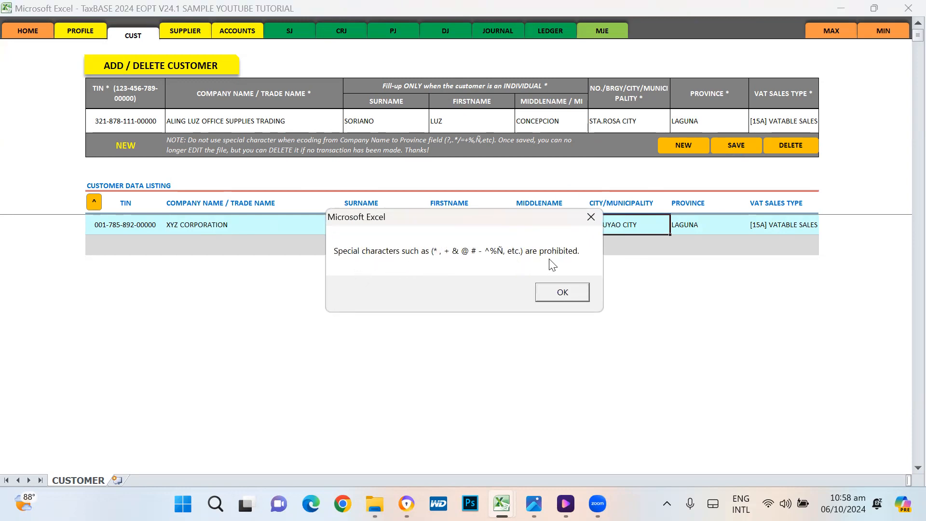
pyautogui.click(561, 296)
# Step: Replace the period in the city cell so it reads STA ROSA CITY
pyautogui.click(605, 124)
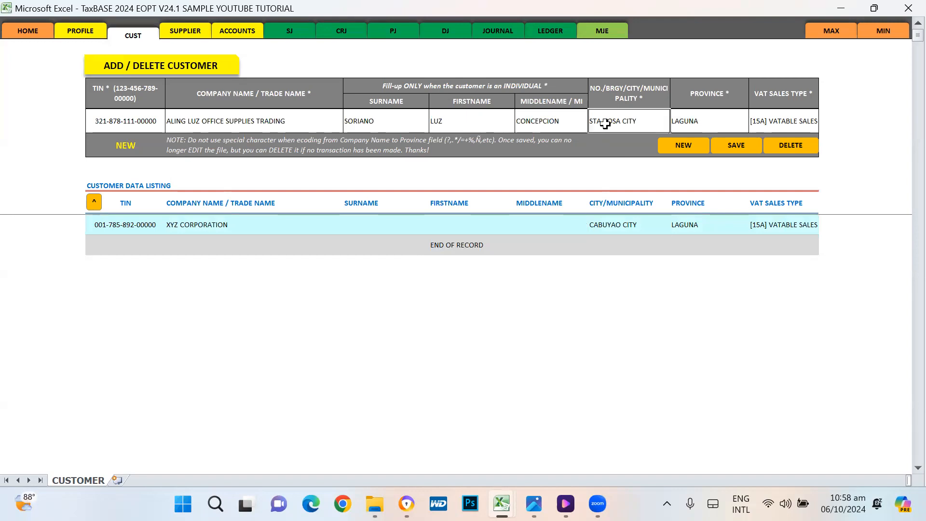
pyautogui.press('F2')
pyautogui.press('Left')
pyautogui.press('Left')
pyautogui.press('Left')
pyautogui.press('Left')
pyautogui.press('Left')
pyautogui.press('Left')
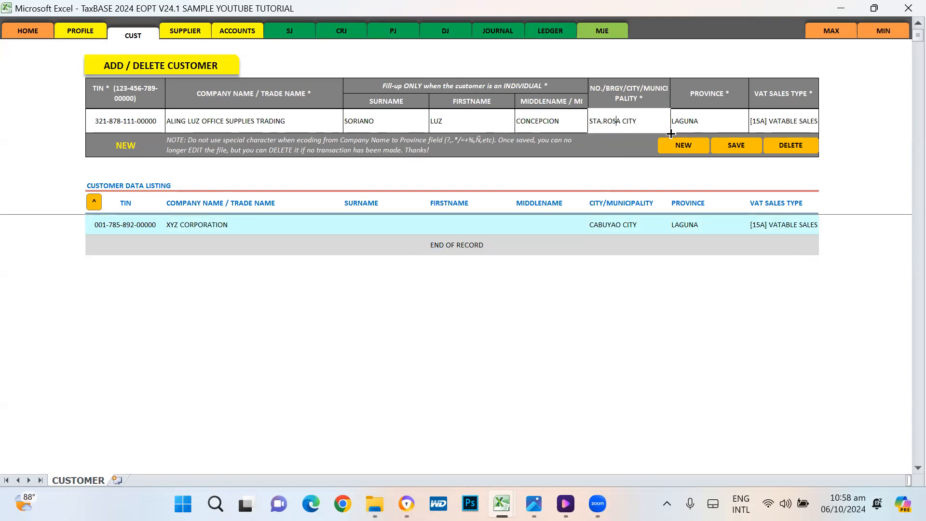
pyautogui.press('BackSpace')
pyautogui.press('Return')
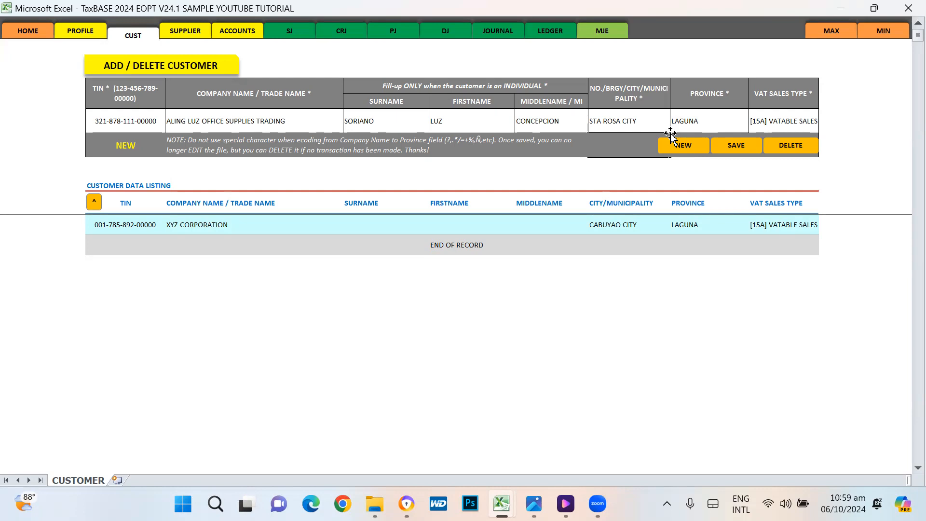
# Step: Post the STA ROSA CITY customer to the listing and select XYZ CORPORATION's TIN
pyautogui.click(740, 147)
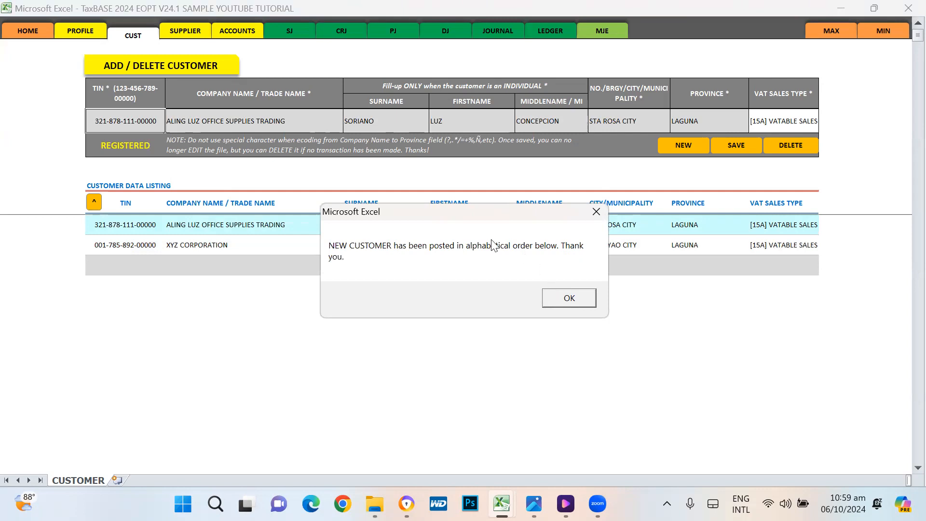
pyautogui.click(569, 298)
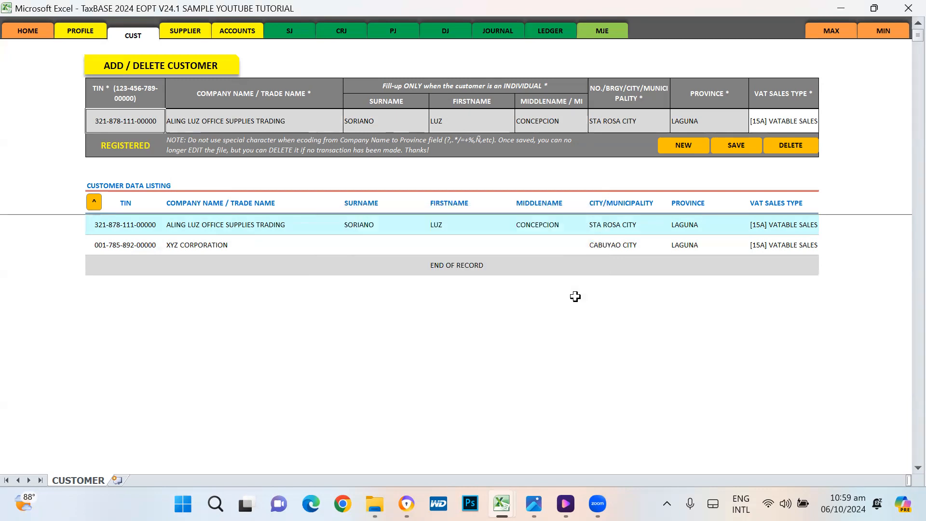
pyautogui.click(103, 223)
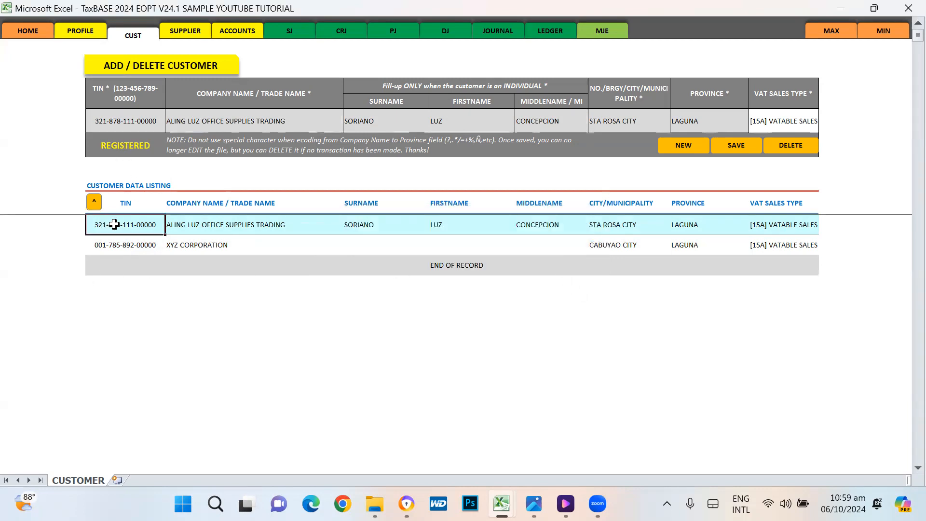
pyautogui.click(107, 248)
pyautogui.click(117, 225)
pyautogui.click(117, 242)
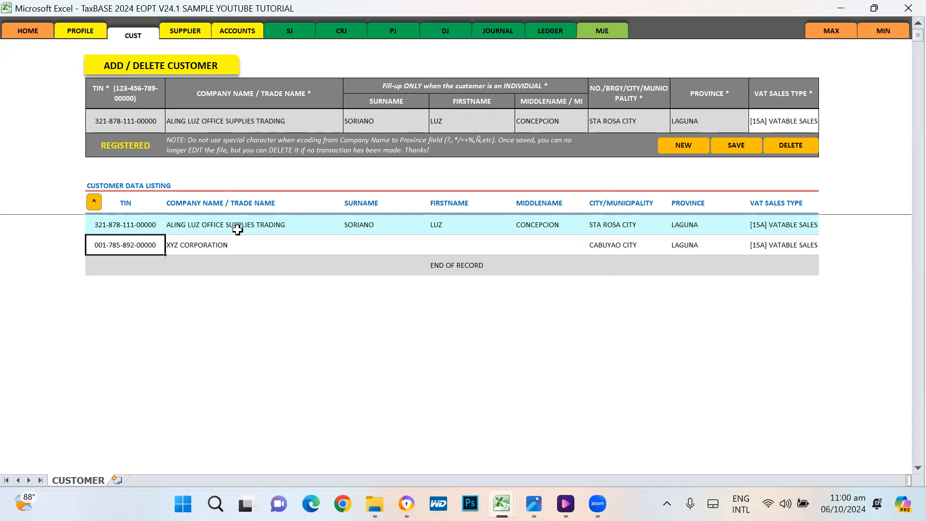
# Step: Review the XYZ CORPORATION row and load its record into the entry form
pyautogui.click(205, 246)
pyautogui.click(455, 241)
pyautogui.click(619, 241)
pyautogui.click(709, 248)
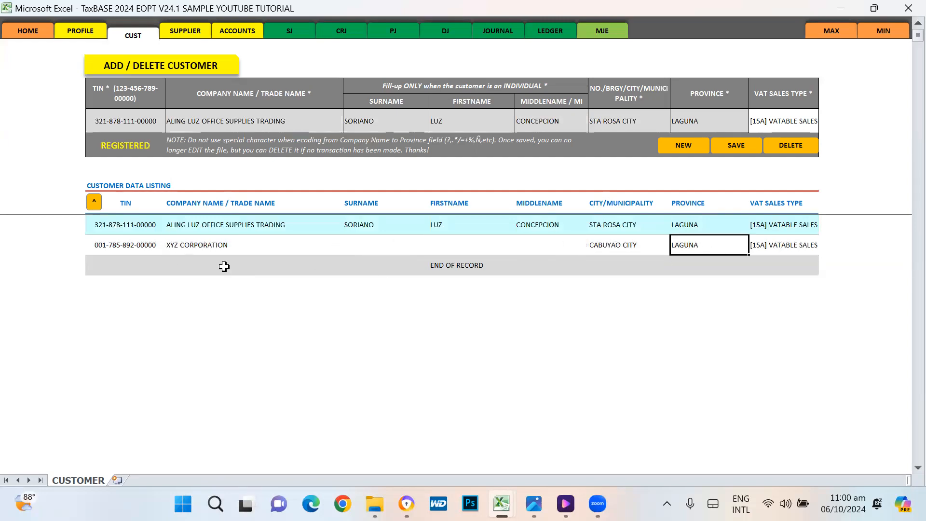
pyautogui.click(107, 246)
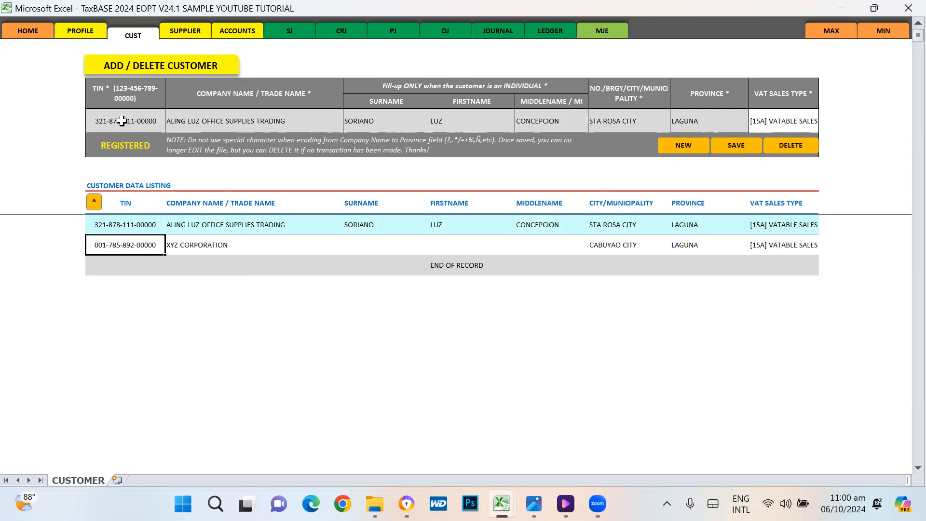
pyautogui.click(93, 202)
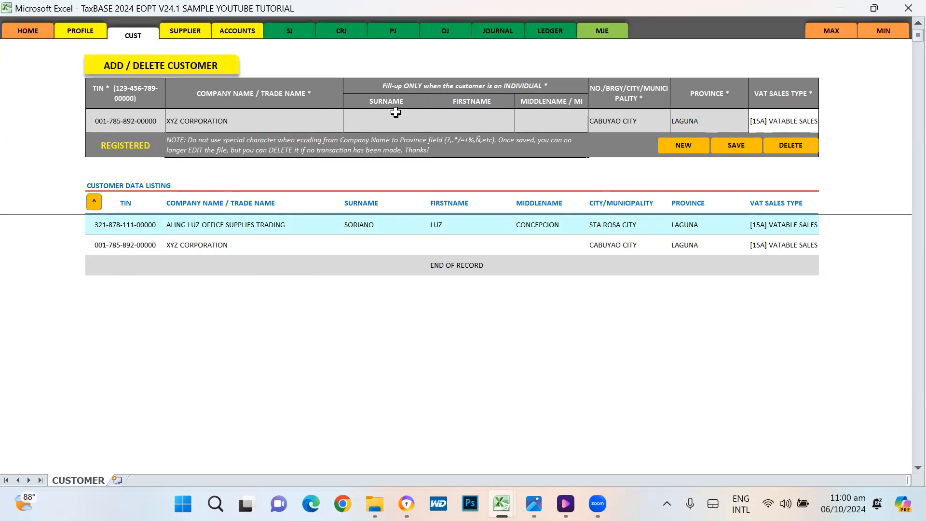
# Step: Set XYZ CORPORATION's VAT sales type to [16A] SALES - GOV. in the entry form
pyautogui.moveTo(393, 114); pyautogui.dragTo(468, 116)
pyautogui.click(802, 110)
pyautogui.click(821, 126)
pyautogui.click(820, 127)
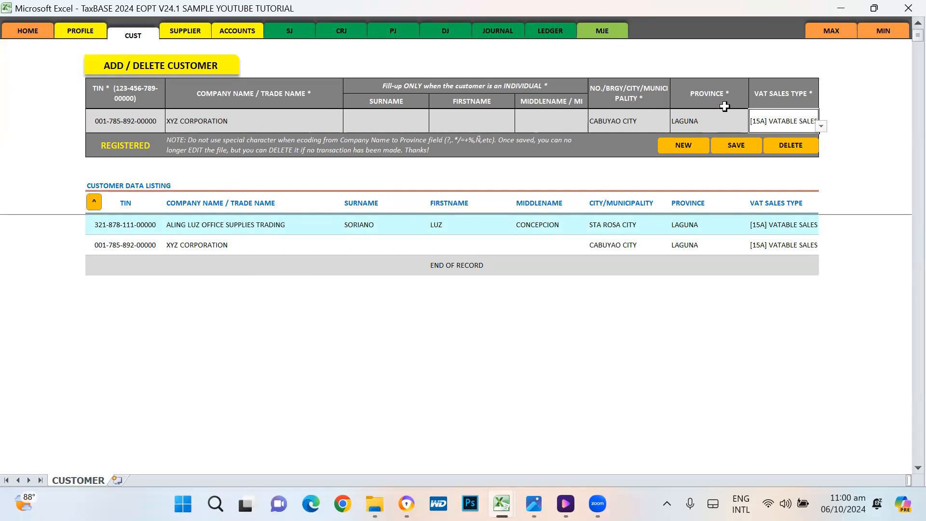
pyautogui.click(824, 126)
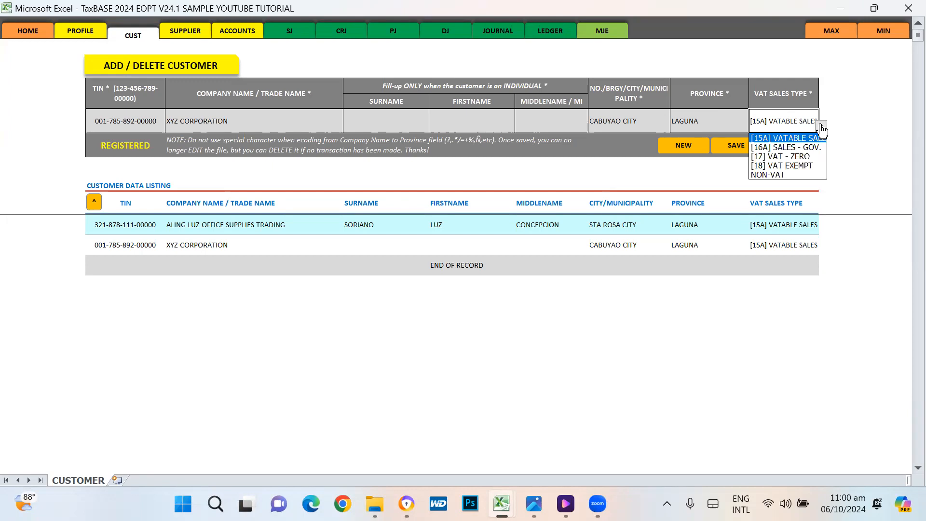
pyautogui.click(795, 150)
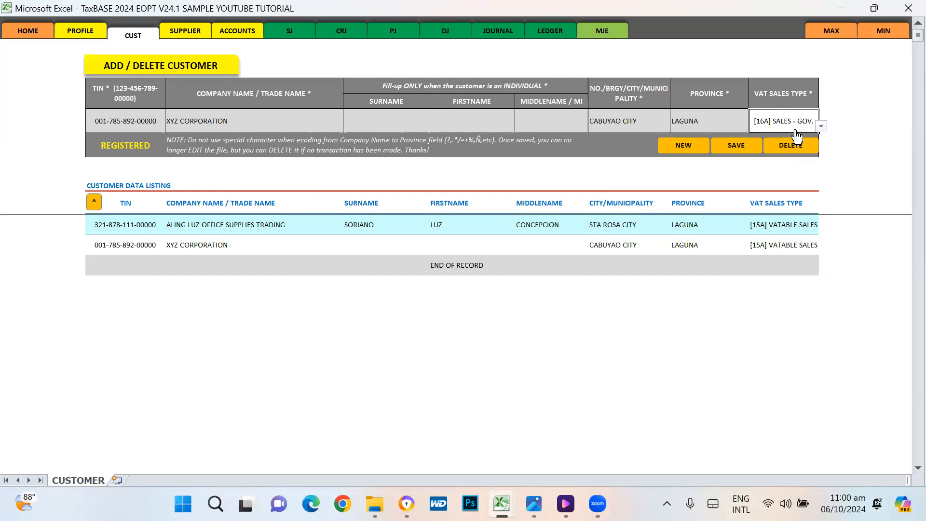
pyautogui.click(821, 126)
pyautogui.click(805, 139)
pyautogui.click(821, 126)
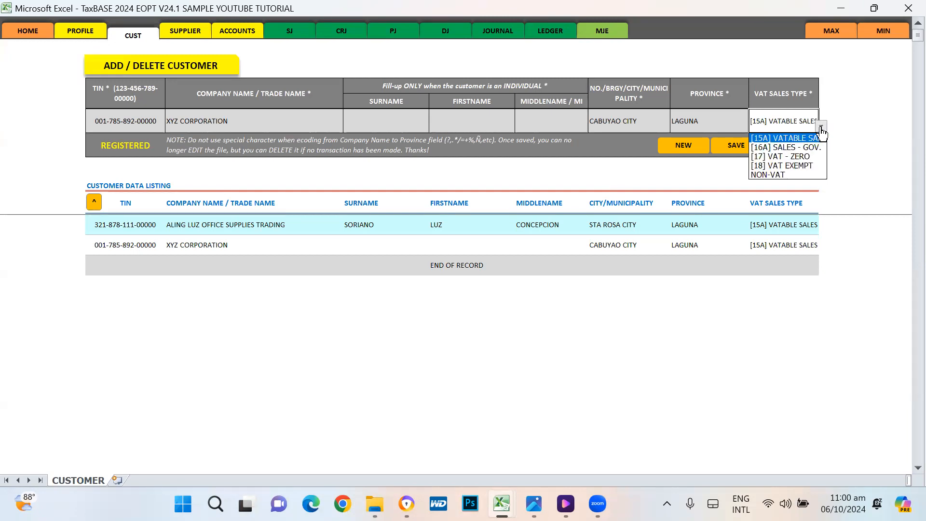
pyautogui.click(803, 148)
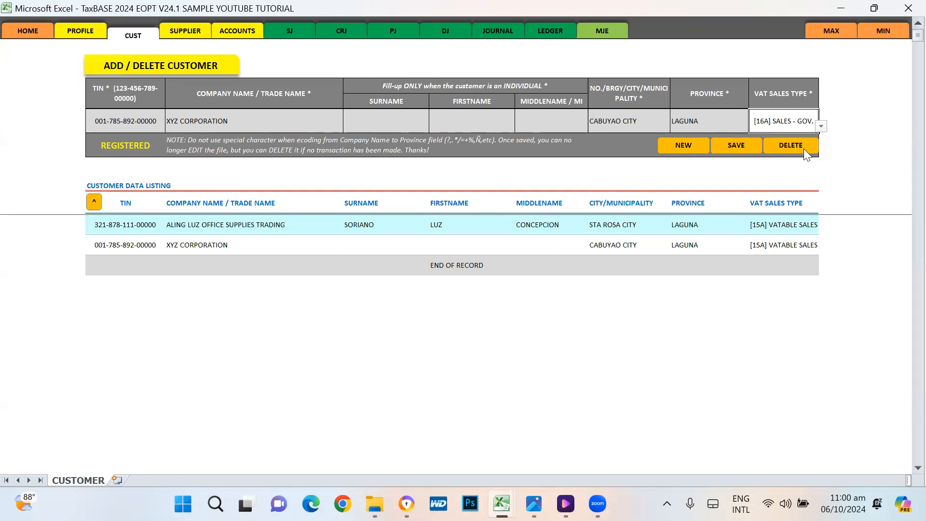
# Step: Save the change, accepting the override, and check the listing row
pyautogui.click(736, 147)
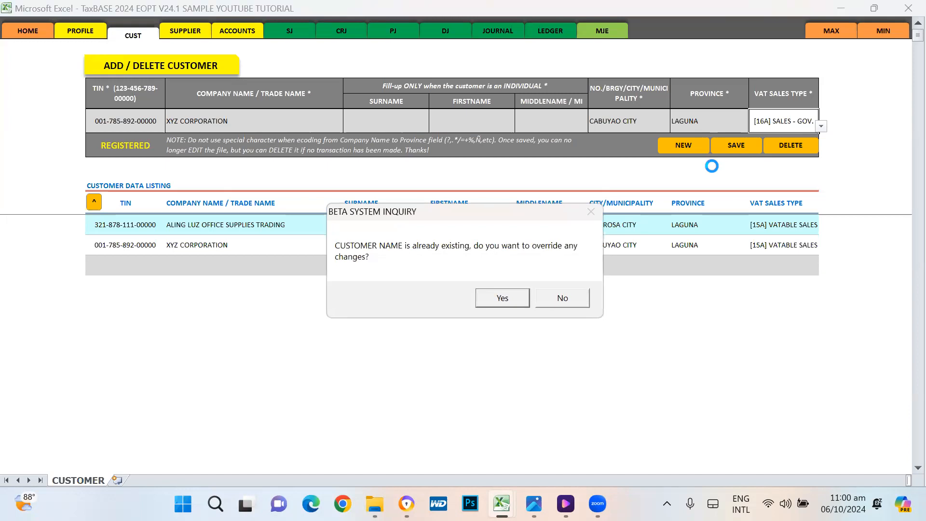
pyautogui.click(496, 299)
pyautogui.click(500, 297)
pyautogui.click(797, 244)
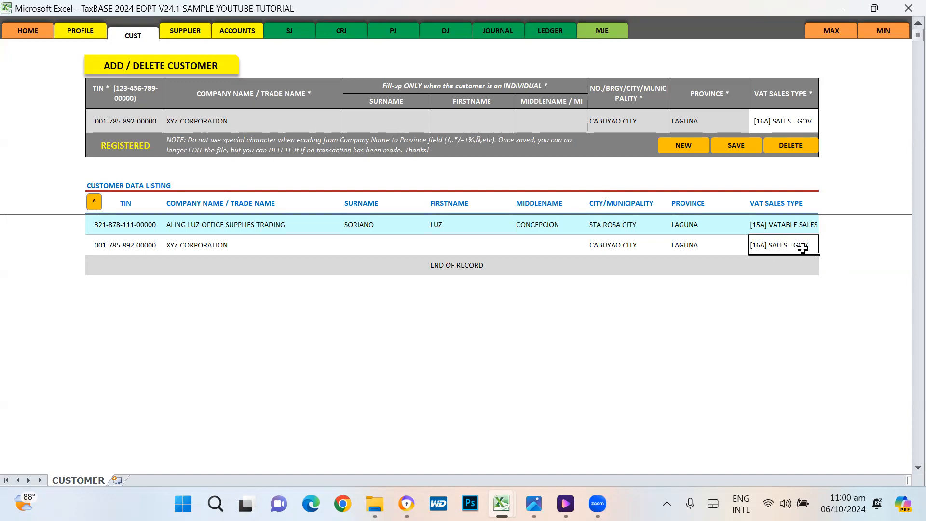
# Step: Pick [15A] VATABLE SALES in the form; direct edits to the protected listing are refused
pyautogui.click(796, 119)
pyautogui.click(822, 126)
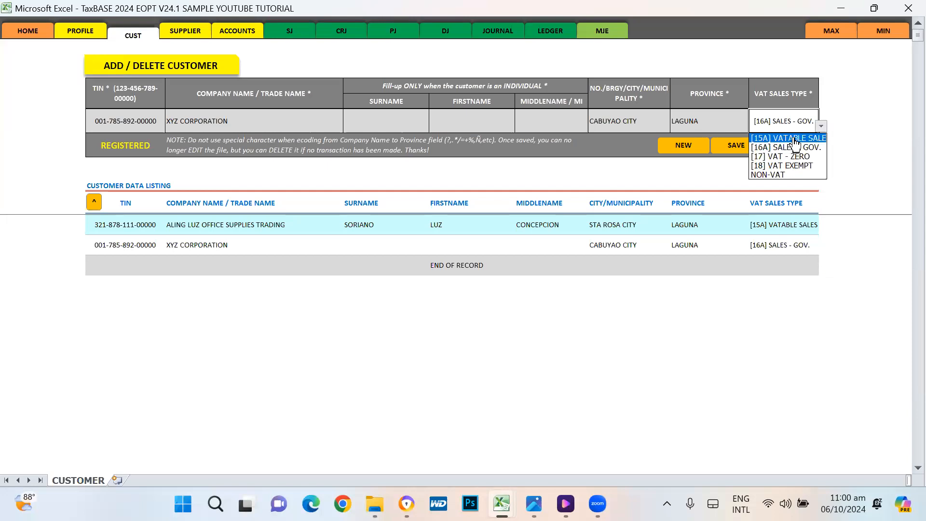
pyautogui.click(790, 137)
pyautogui.click(777, 245)
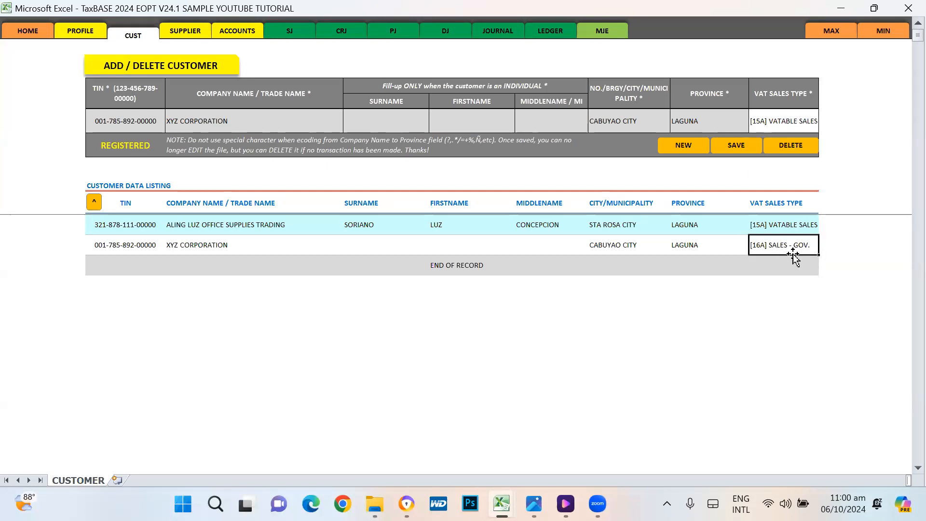
pyautogui.doubleClick(796, 270)
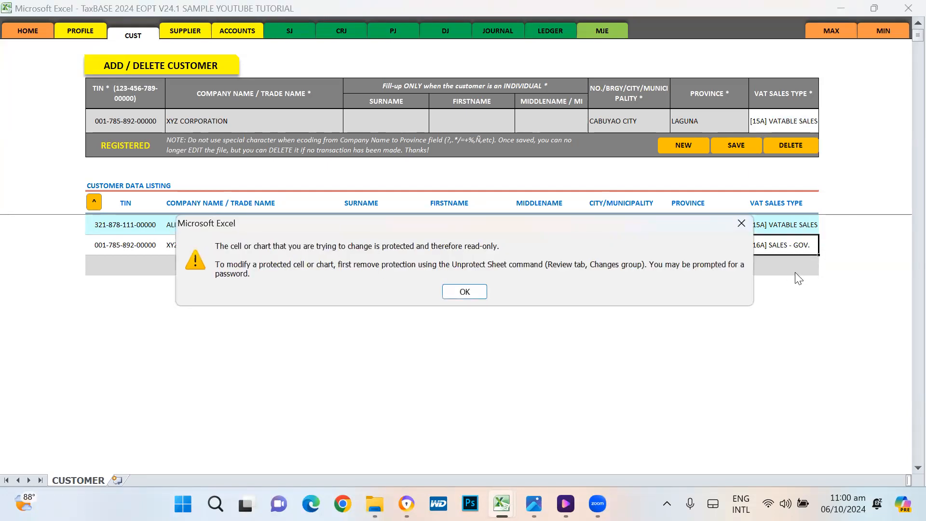
pyautogui.press('Return')
pyautogui.doubleClick(794, 266)
pyautogui.press('Return')
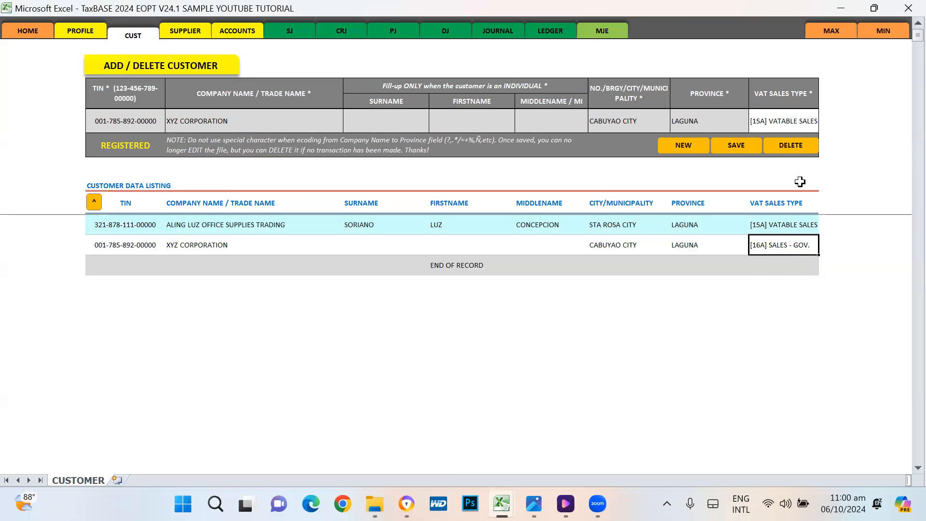
# Step: Reselect XYZ CORPORATION and set its VAT sales type to [15A] VATABLE SALES
pyautogui.click(124, 249)
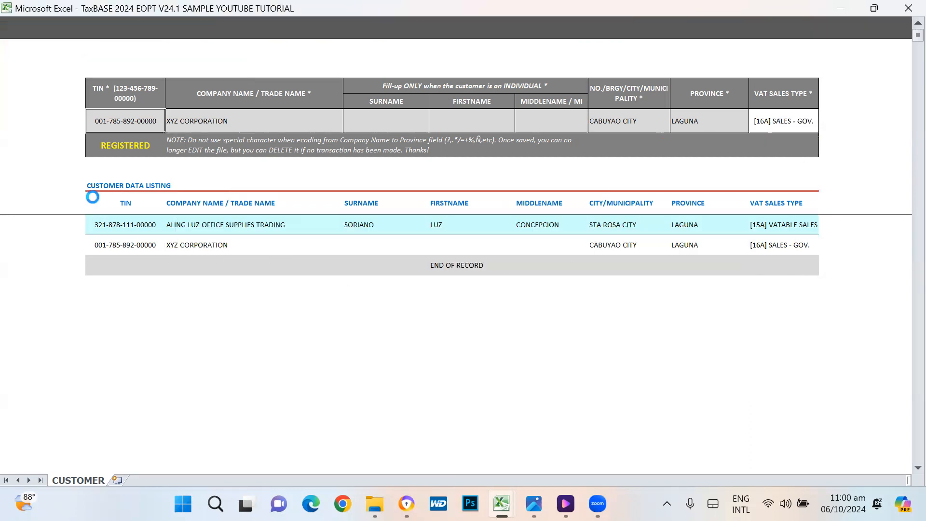
pyautogui.click(777, 121)
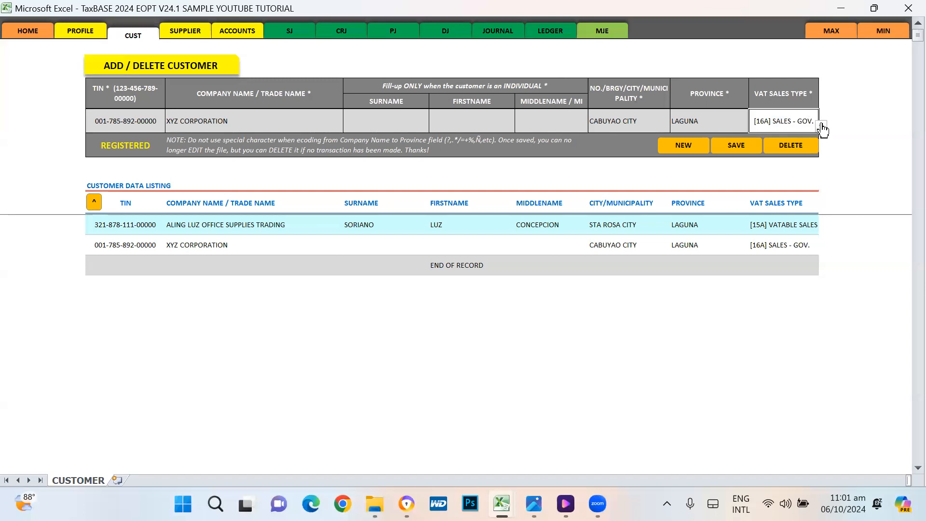
pyautogui.click(821, 126)
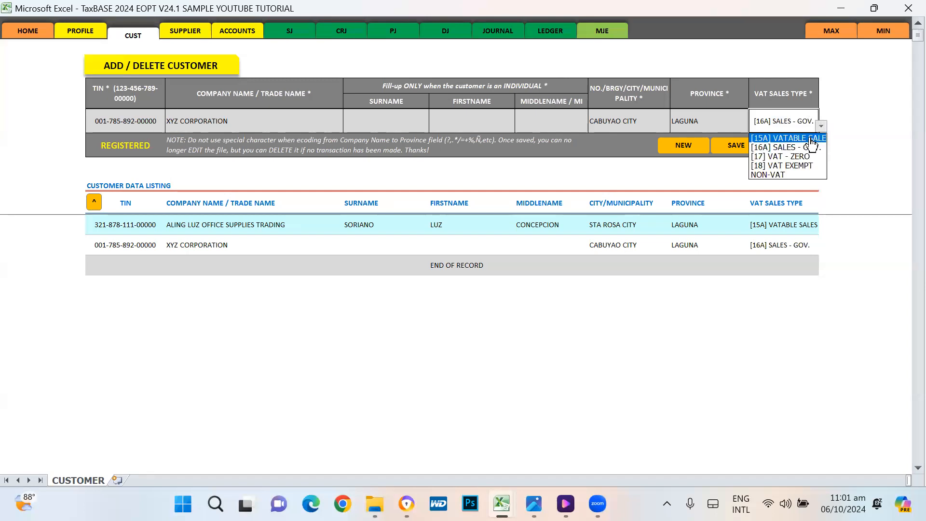
pyautogui.click(811, 139)
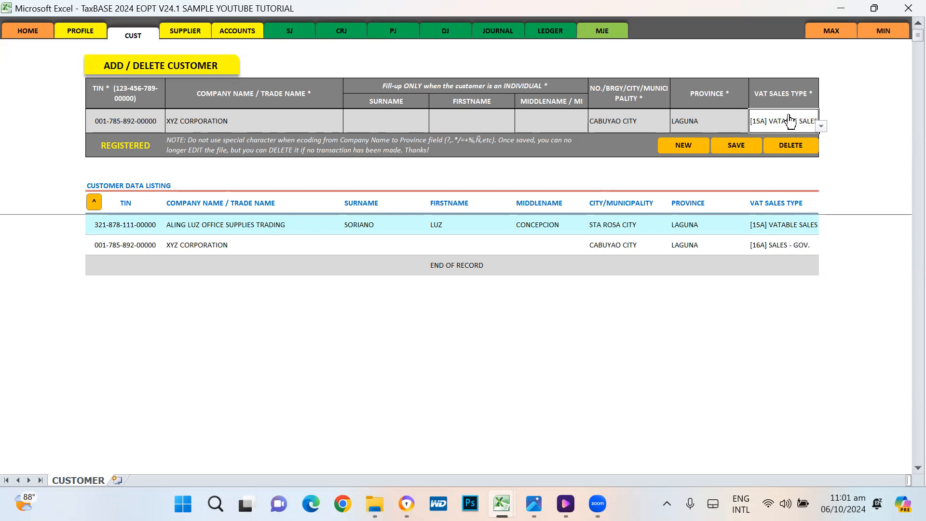
# Step: Save XYZ CORPORATION with [15A] VATABLE SALES, confirming the override and posted message
pyautogui.click(734, 146)
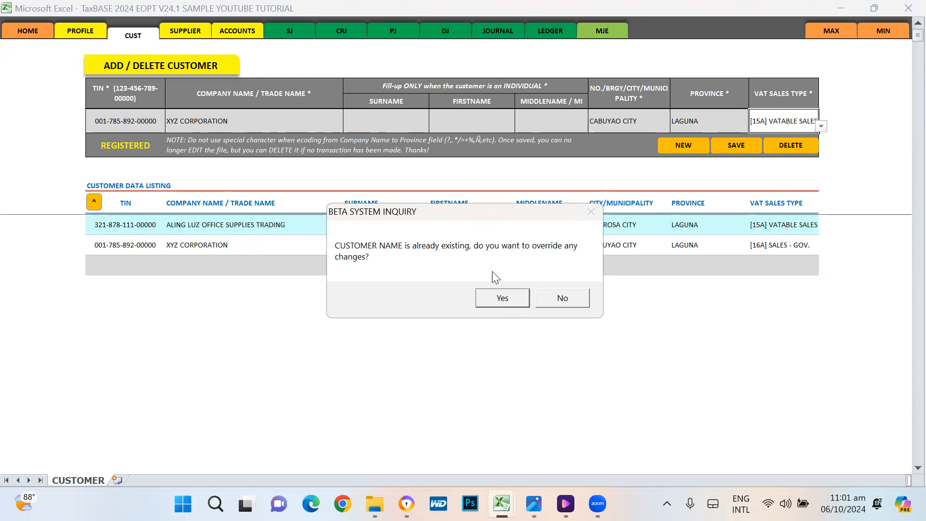
pyautogui.click(506, 298)
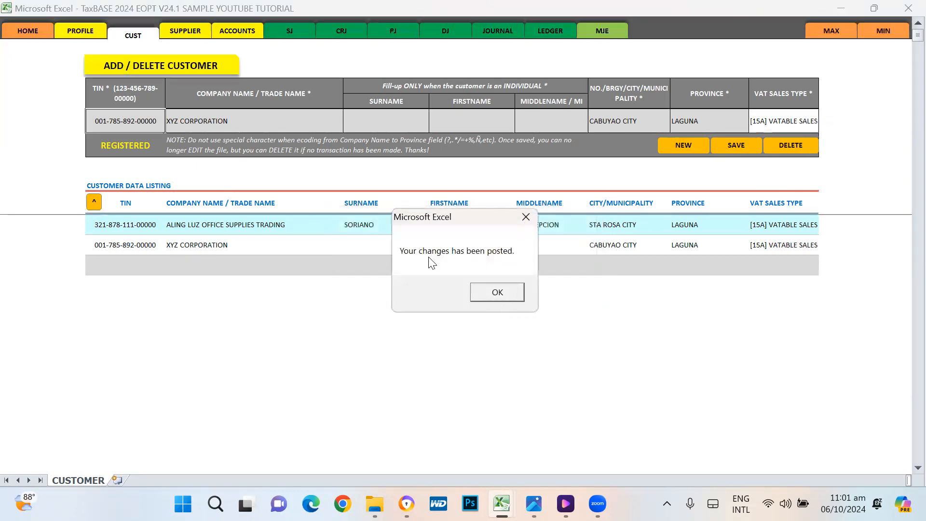
pyautogui.click(506, 292)
pyautogui.click(786, 244)
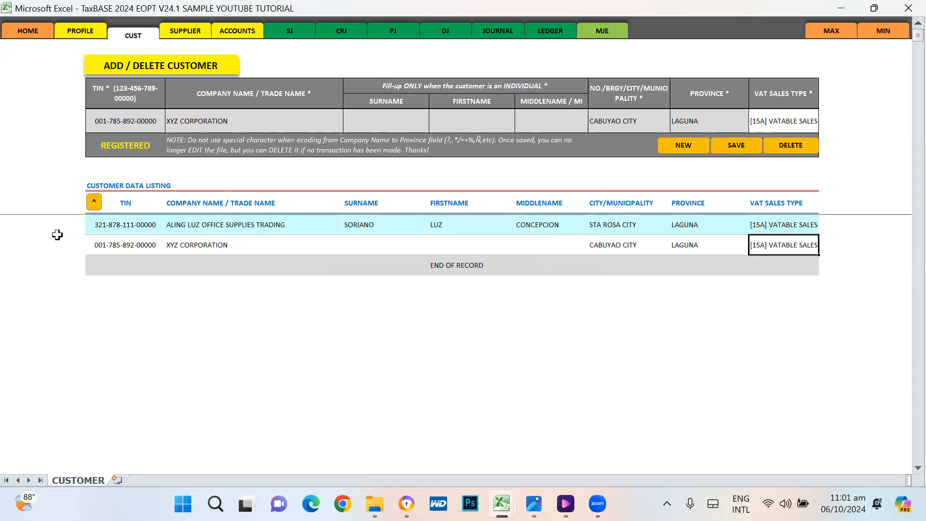
# Step: Load ALING LUZ into the form and switch its VAT type to [17] VAT - ZERO
pyautogui.click(135, 225)
pyautogui.click(95, 201)
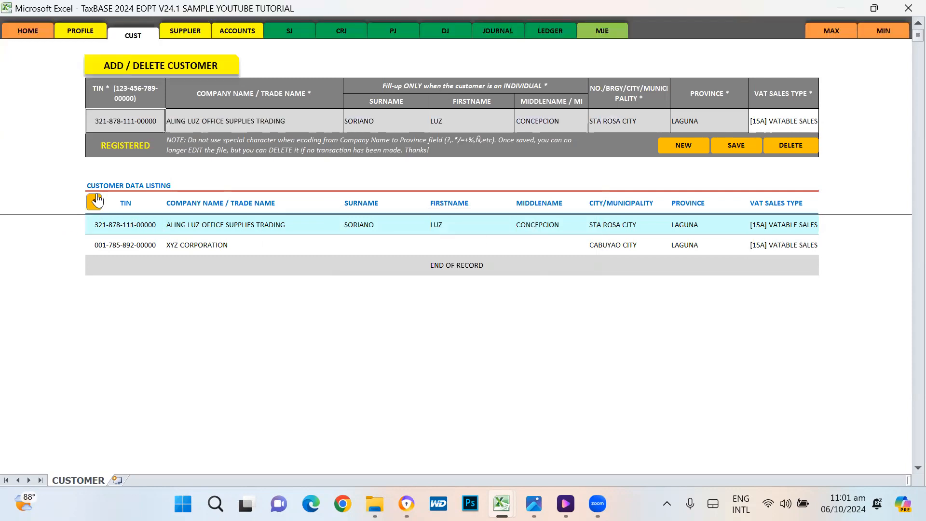
pyautogui.click(780, 114)
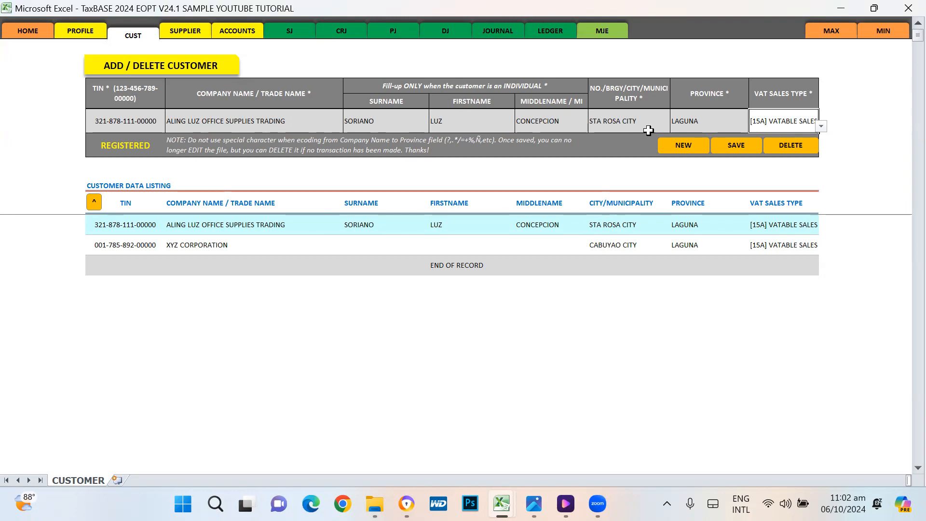
pyautogui.click(821, 127)
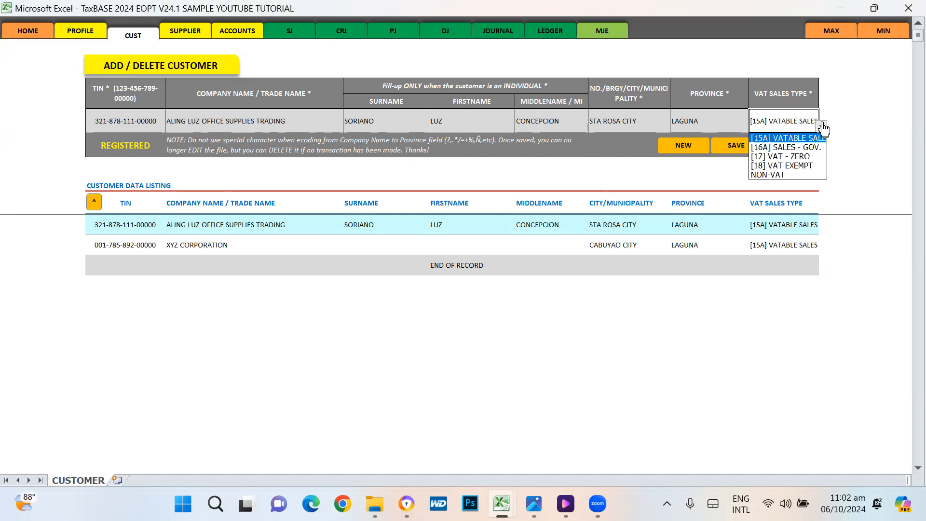
pyautogui.click(797, 156)
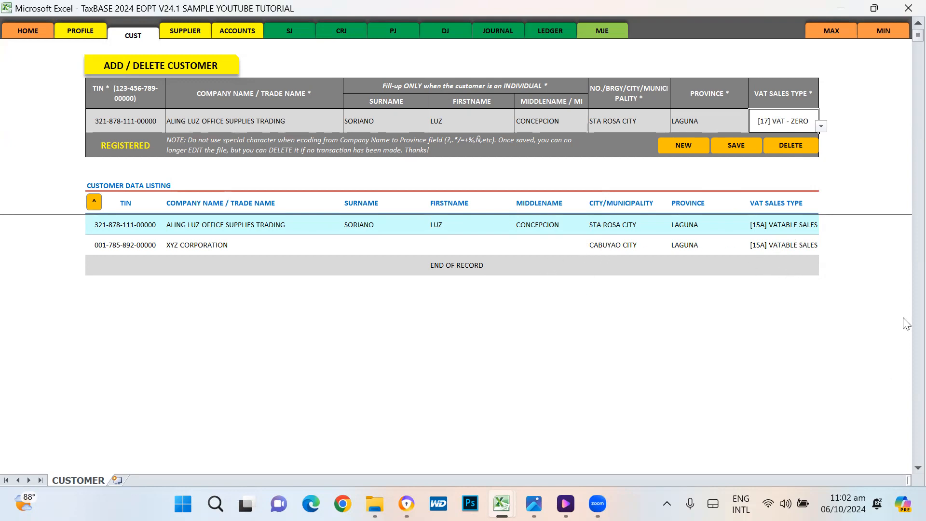
# Step: Restore [15A] VATABLE SALES and clear the form with NEW
pyautogui.click(824, 126)
pyautogui.click(771, 137)
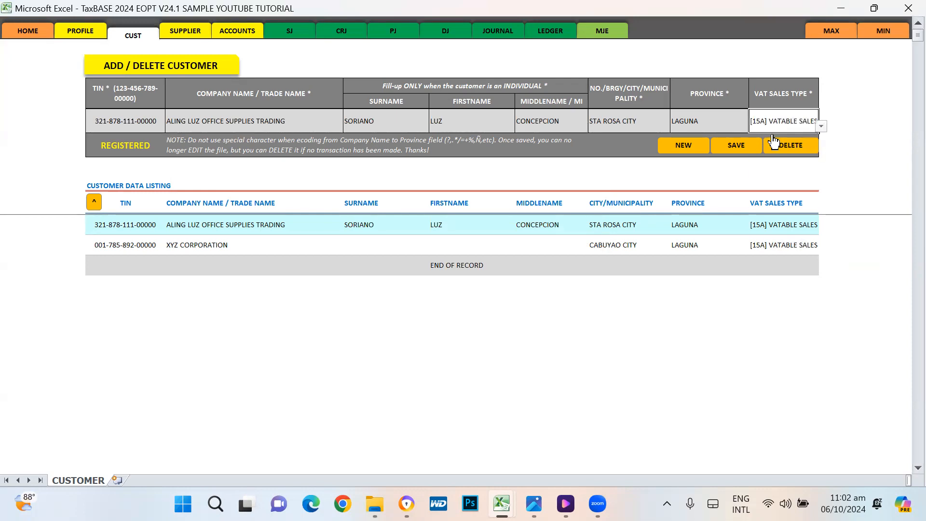
pyautogui.click(687, 150)
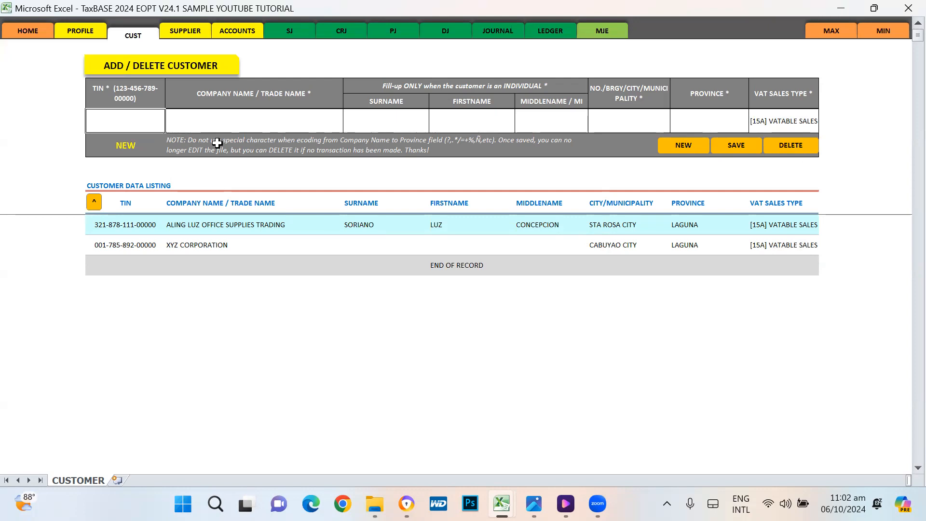
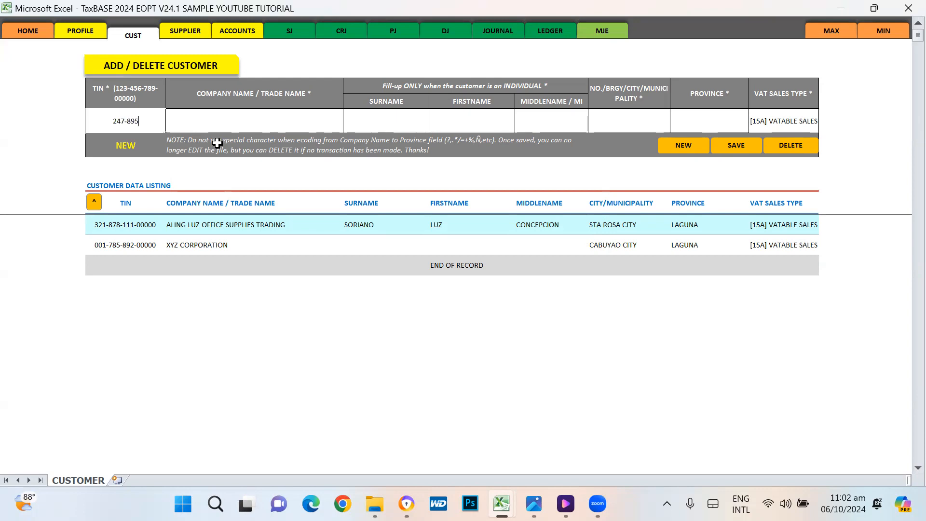
# Step: Enter the new customer's TIN, correcting its final digit to 0
pyautogui.press('Tab')
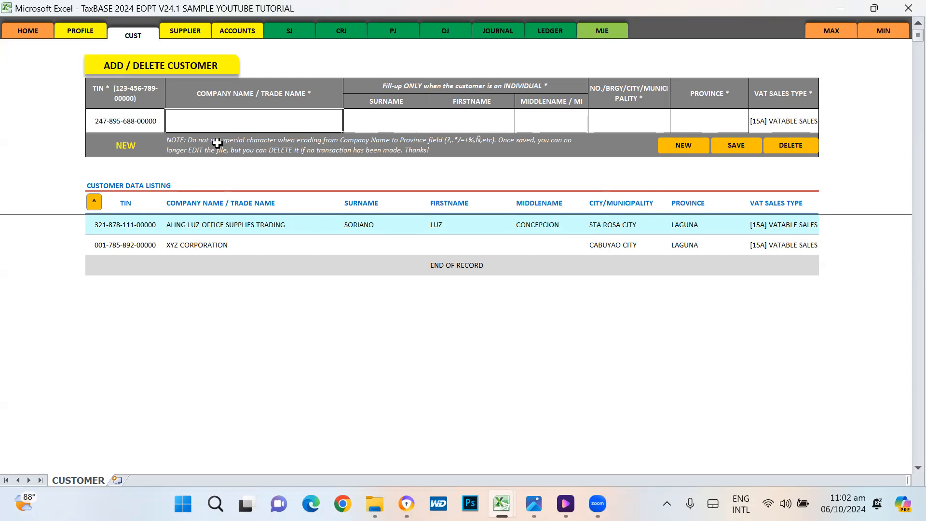
pyautogui.hotkey('shift', 'Tab')
pyautogui.press('F2')
pyautogui.press('BackSpace')
pyautogui.write('1')
pyautogui.press('BackSpace')
pyautogui.write('0')
pyautogui.press('Return')
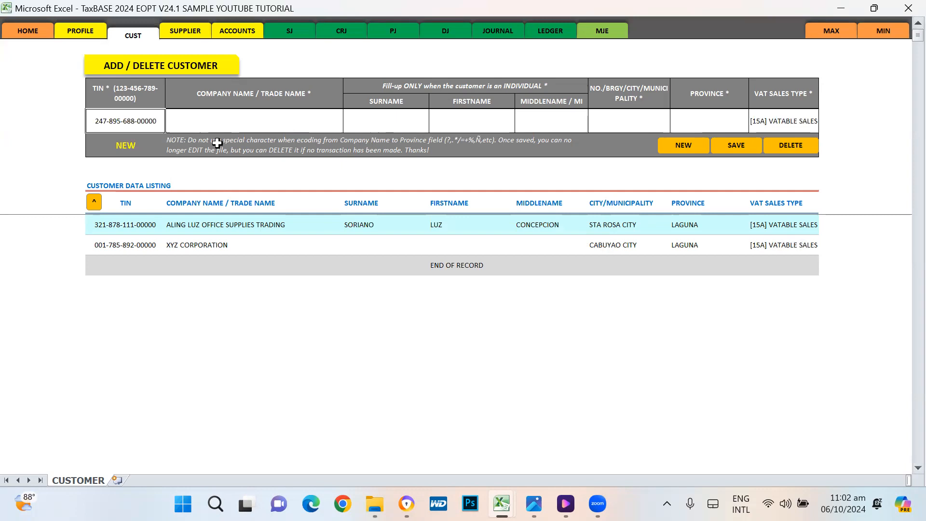
pyautogui.press('Tab')
pyautogui.hotkey('shift', 'Tab')
# Step: Enter the company name JDL MERCHANDING COMPANY
pyautogui.click(206, 115)
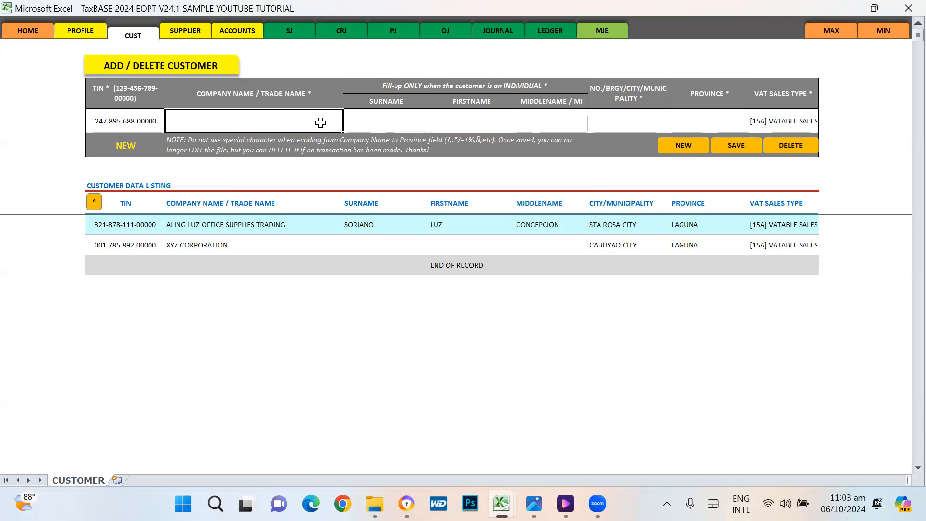
pyautogui.write('JDL MERCHANDING COM')
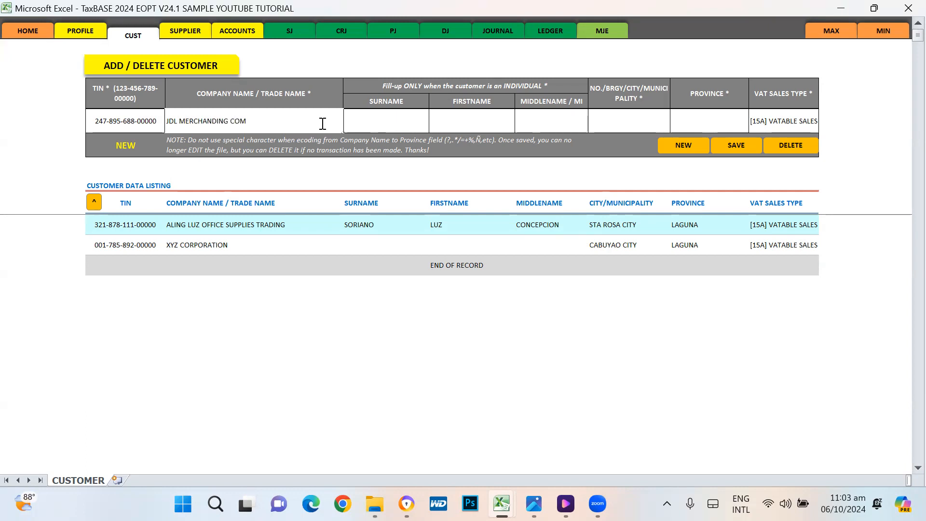
pyautogui.write('PANY')
pyautogui.press('Tab')
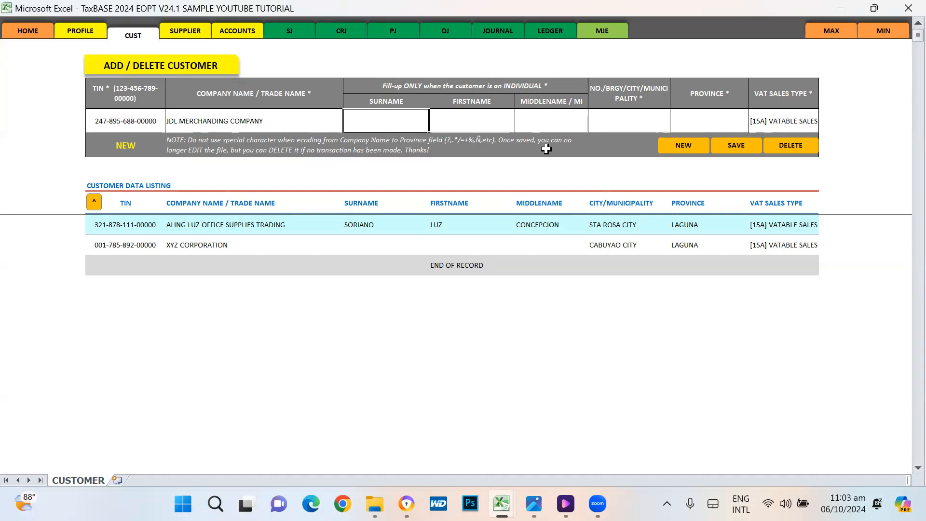
# Step: Fill in the individual owner's surname, first name and middle name
pyautogui.press('Right')
pyautogui.press('Left')
pyautogui.press('Tab')
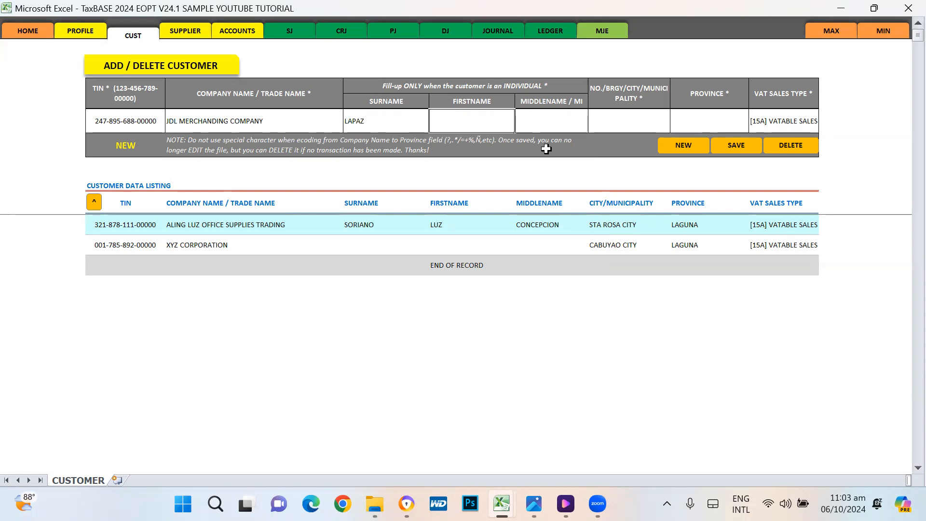
pyautogui.press('Tab')
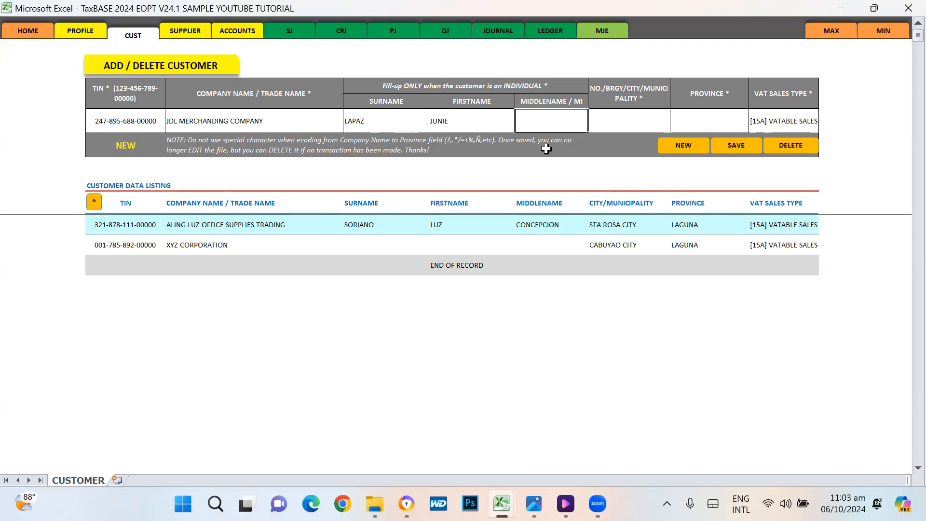
pyautogui.write('DE GUZMA')
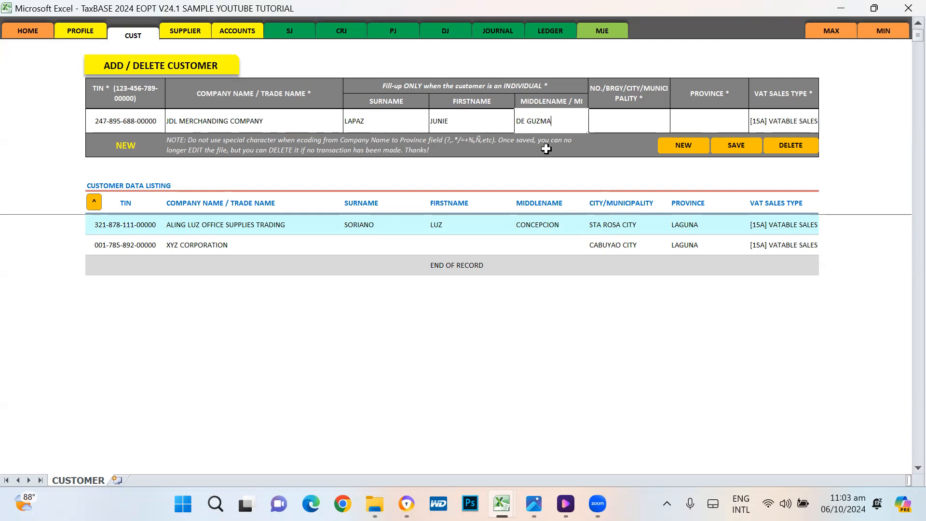
pyautogui.press('BackSpace')
pyautogui.press('BackSpace')
pyautogui.press('BackSpace')
pyautogui.press('Return')
# Step: Set the city to BINAN CITY and the province to LAGUNA
pyautogui.press('Up')
pyautogui.press('Right')
pyautogui.press('Right')
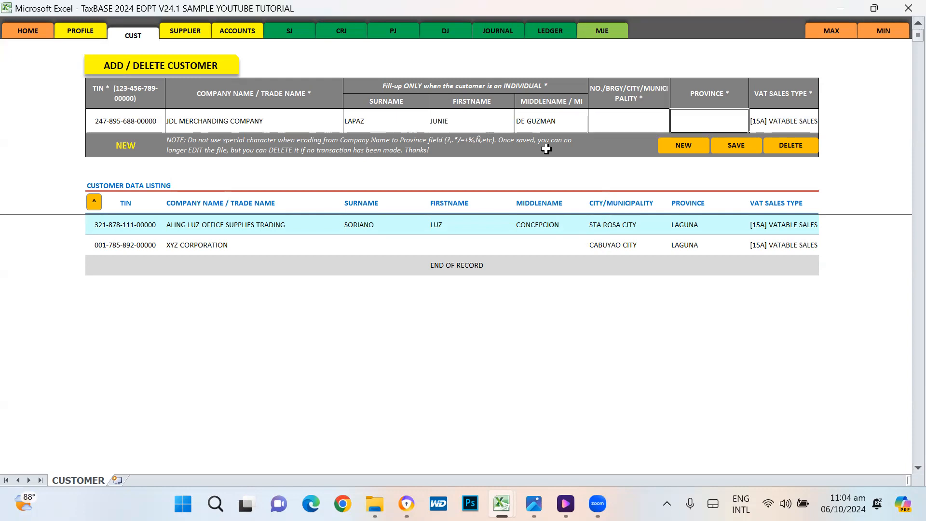
pyautogui.press('Left')
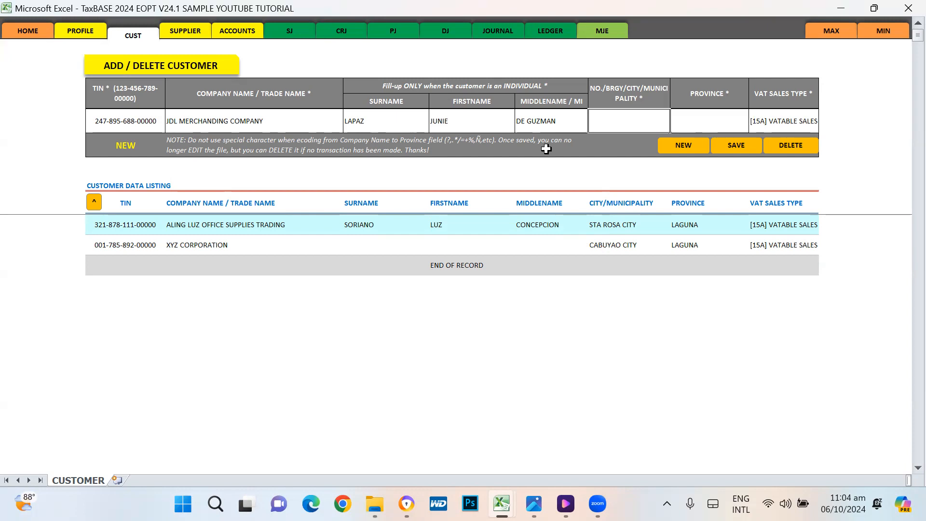
pyautogui.write('BINAN CITY')
pyautogui.press('Tab')
pyautogui.write('LAGU')
pyautogui.press('Tab')
pyautogui.click(732, 146)
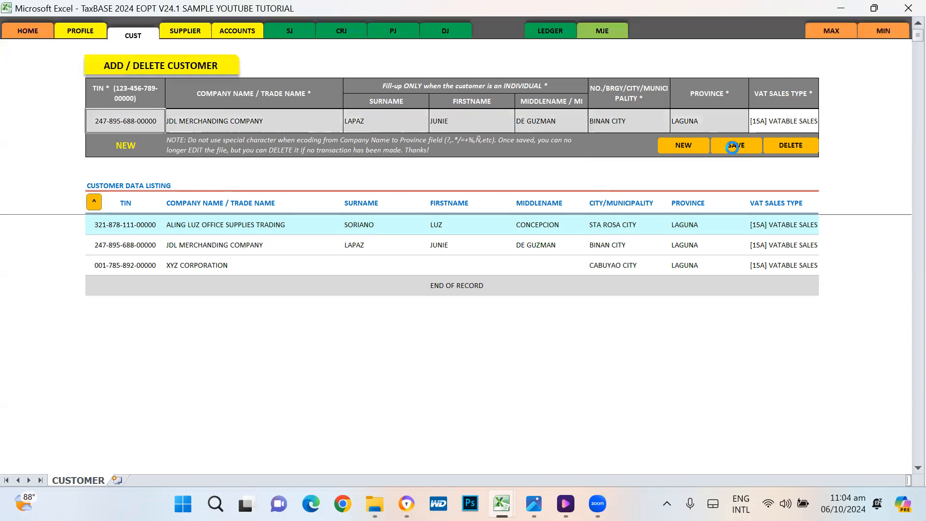
pyautogui.click(560, 299)
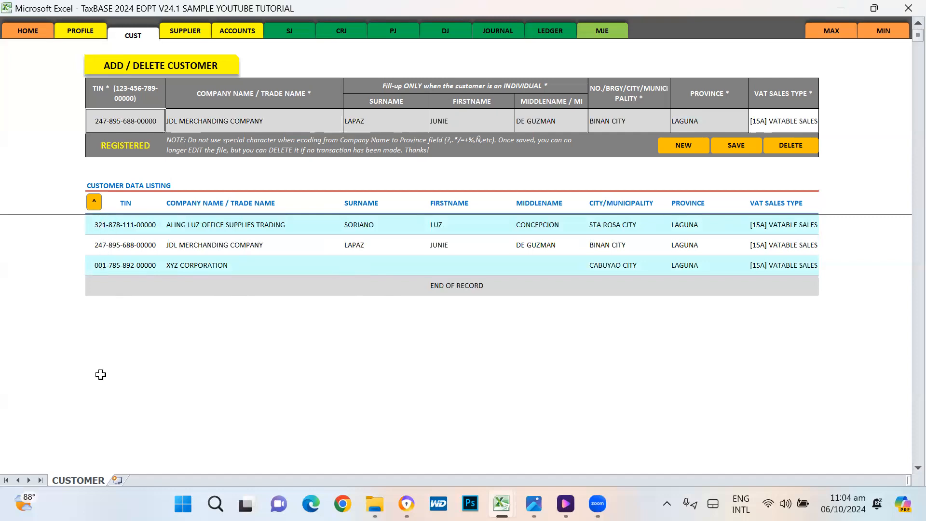
pyautogui.click(117, 225)
pyautogui.click(116, 246)
pyautogui.click(119, 264)
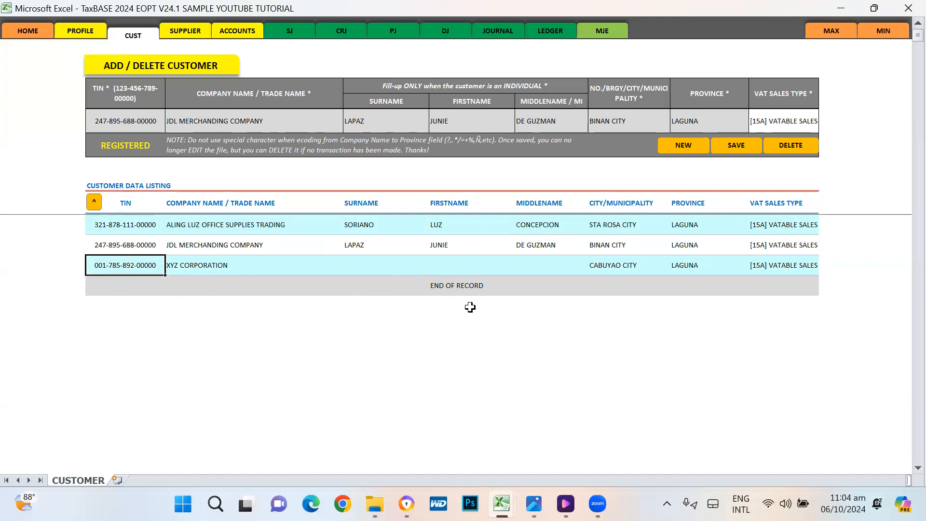
pyautogui.click(178, 223)
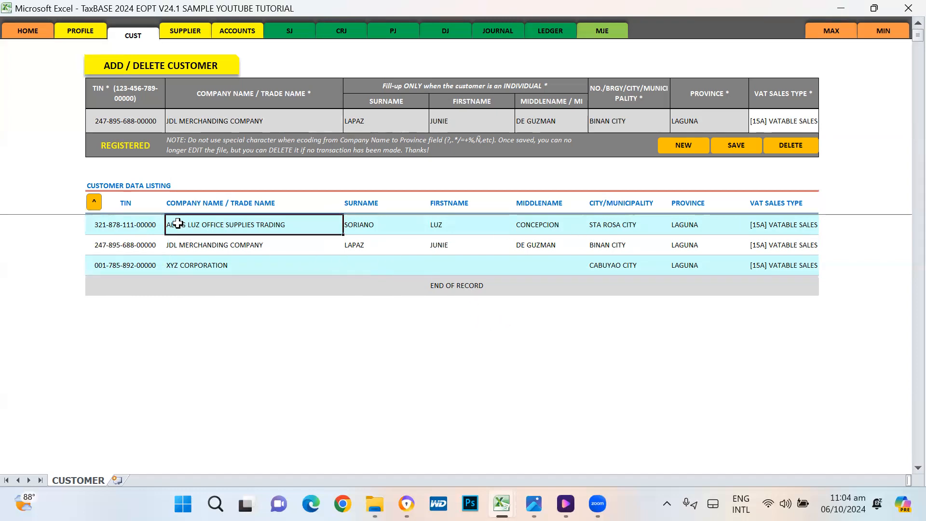
pyautogui.click(179, 248)
pyautogui.click(182, 266)
pyautogui.click(185, 225)
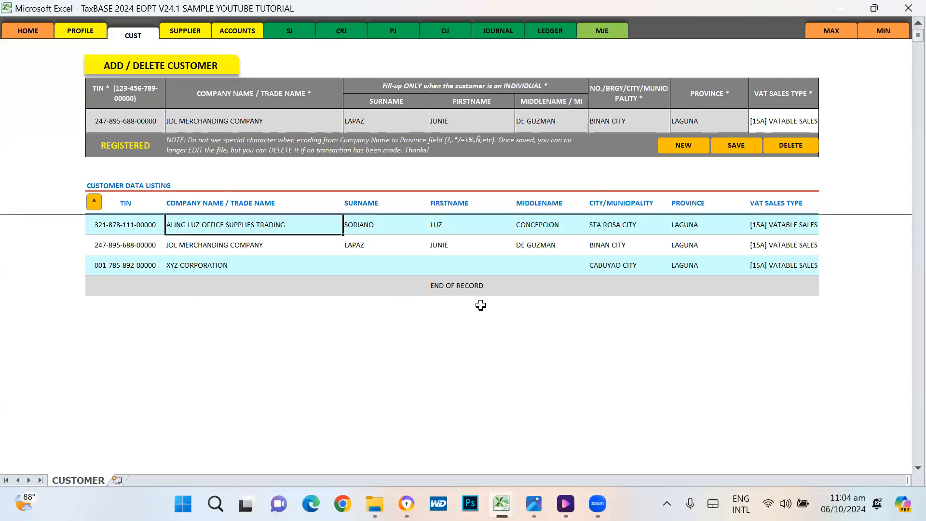
pyautogui.click(177, 268)
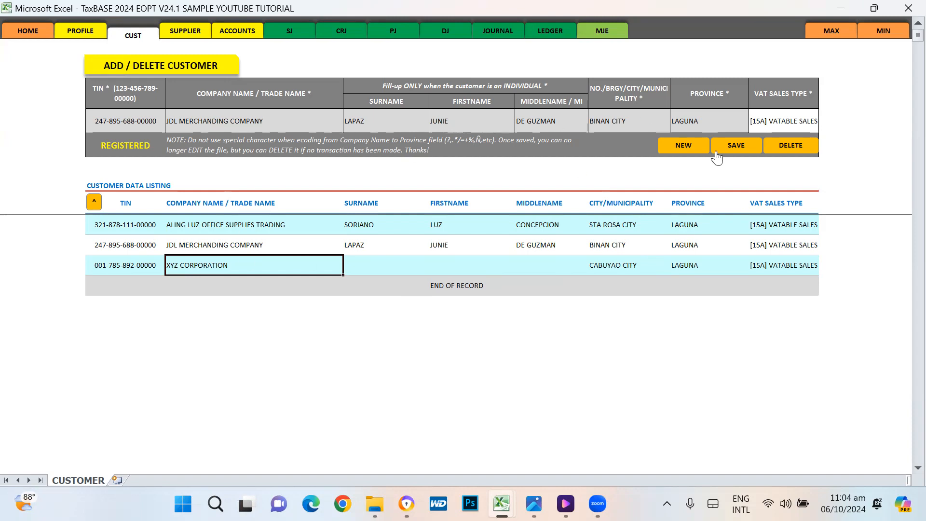
pyautogui.click(532, 370)
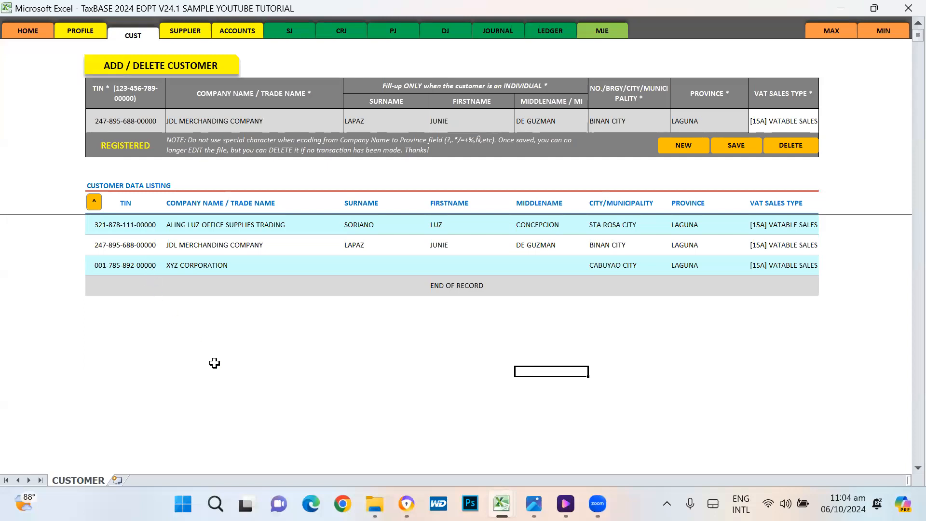
# Step: Load the ALING LUZ OFFICE SUPPLIES TRADING record into the form and review its fields
pyautogui.click(118, 252)
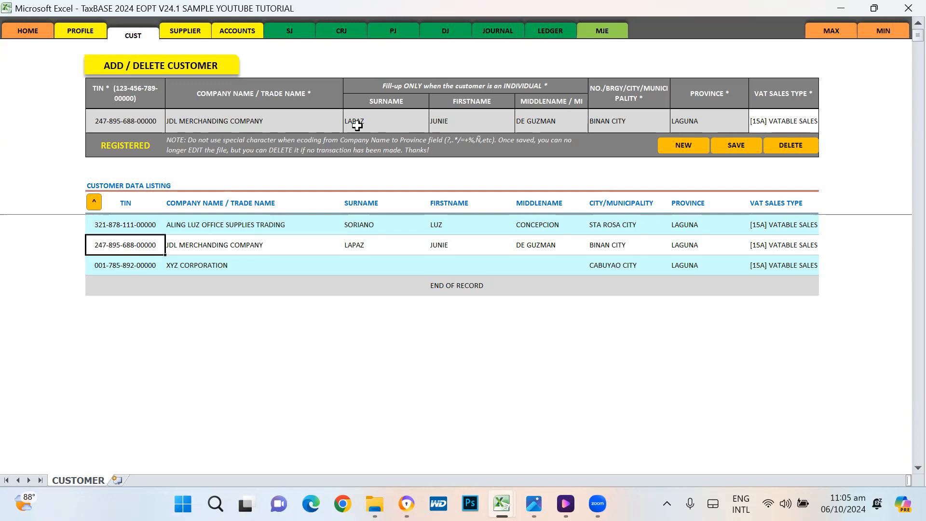
pyautogui.click(136, 225)
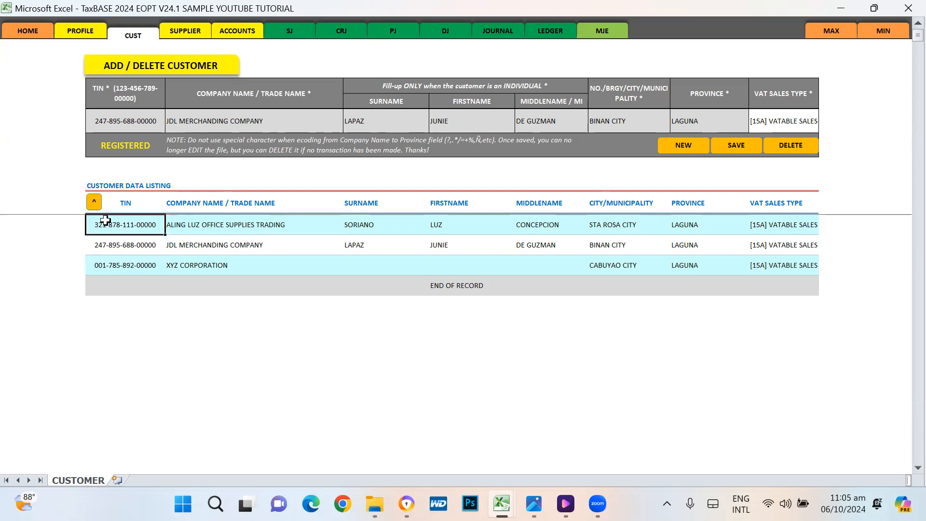
pyautogui.click(94, 203)
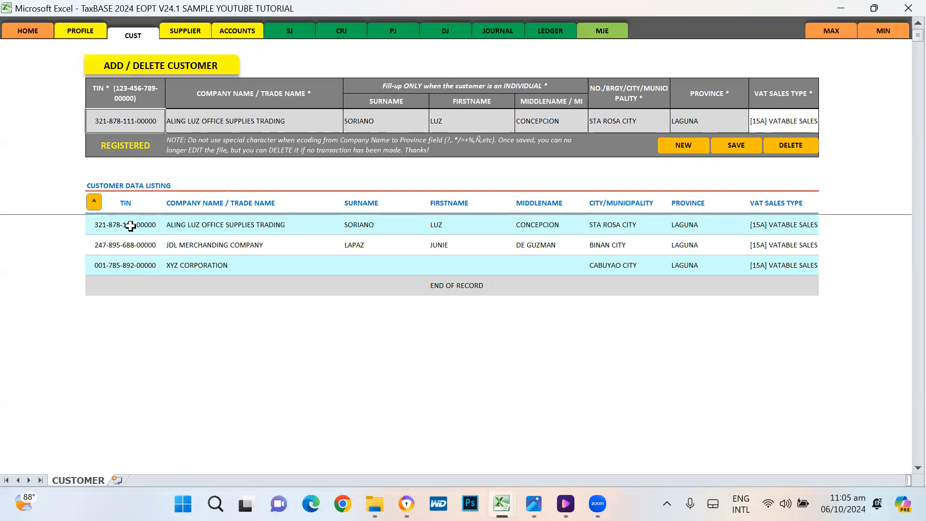
pyautogui.click(236, 120)
pyautogui.click(389, 123)
pyautogui.click(475, 118)
pyautogui.click(547, 119)
pyautogui.click(620, 121)
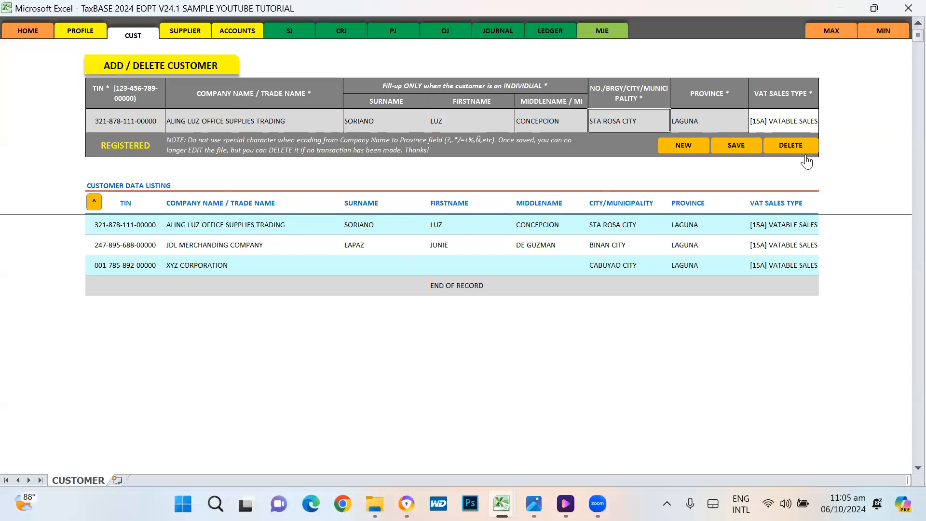
# Step: Delete the loaded customer, confirming with Yes and OK
pyautogui.click(789, 146)
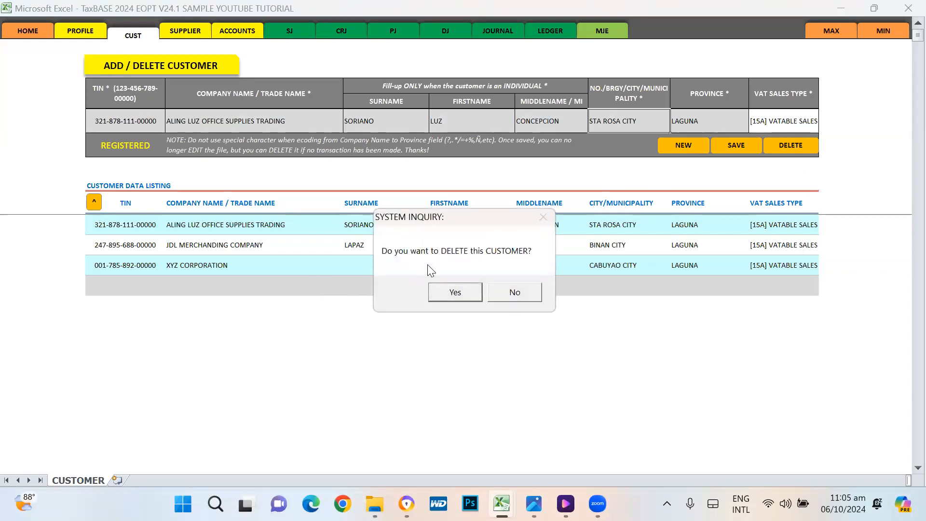
pyautogui.click(456, 293)
pyautogui.click(507, 292)
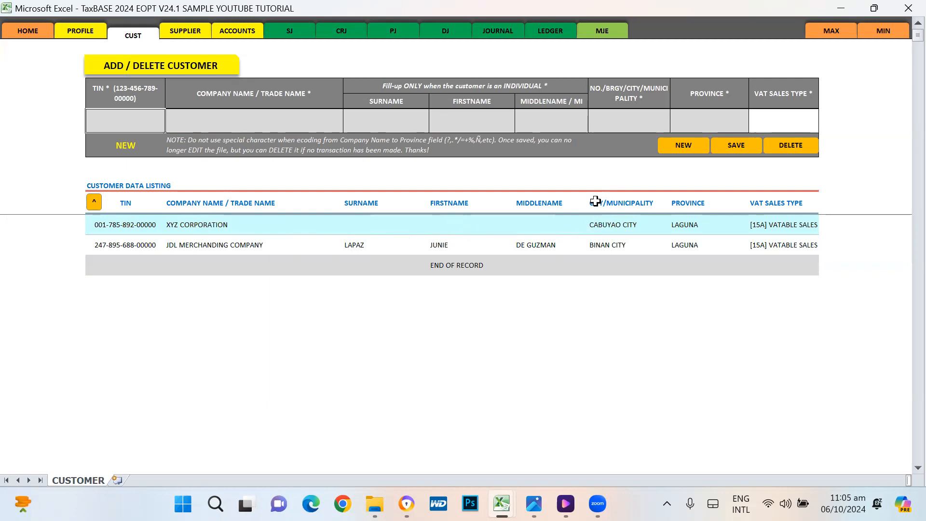
# Step: Start a new customer and enter its TIN, fixing mistyped digits
pyautogui.click(681, 145)
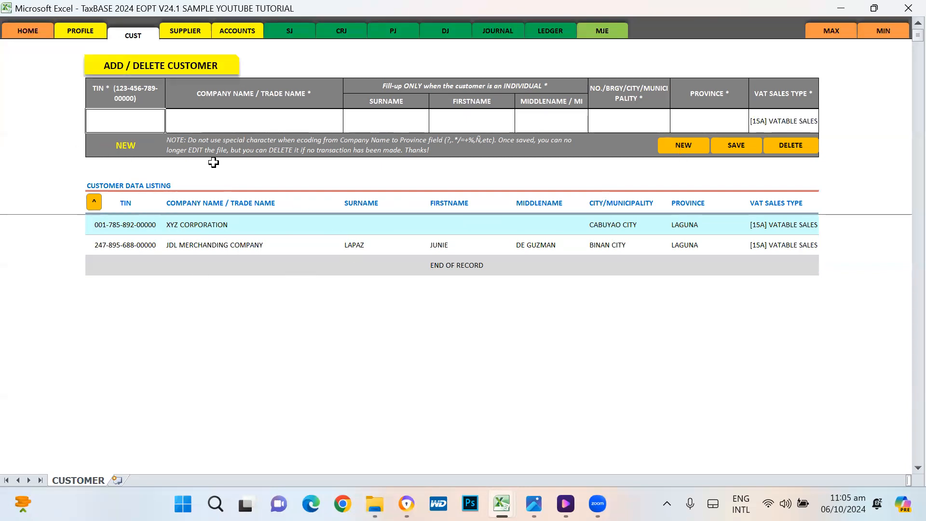
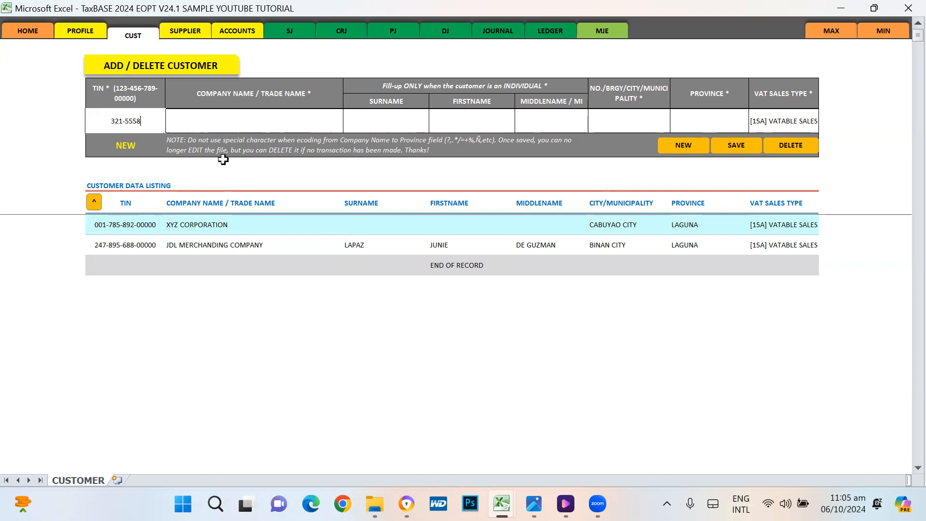
pyautogui.press('BackSpace')
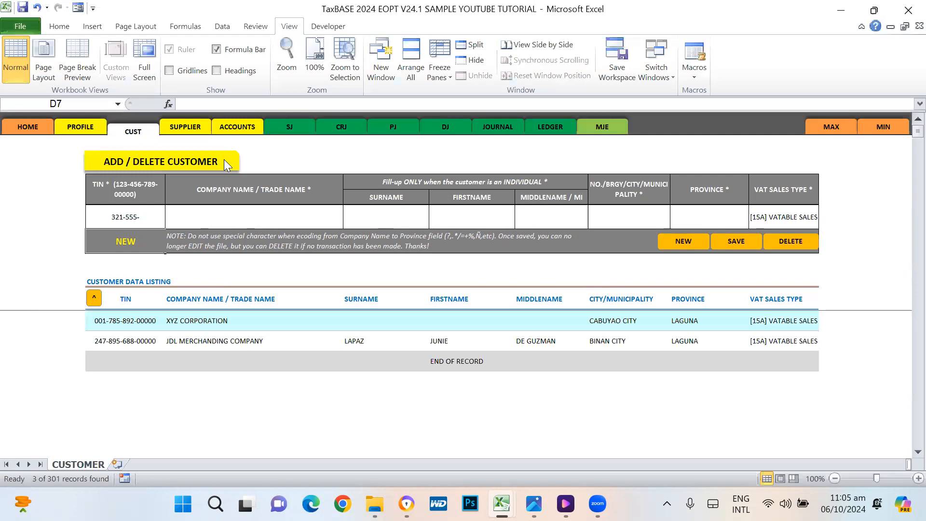
pyautogui.click(847, 130)
pyautogui.doubleClick(128, 120)
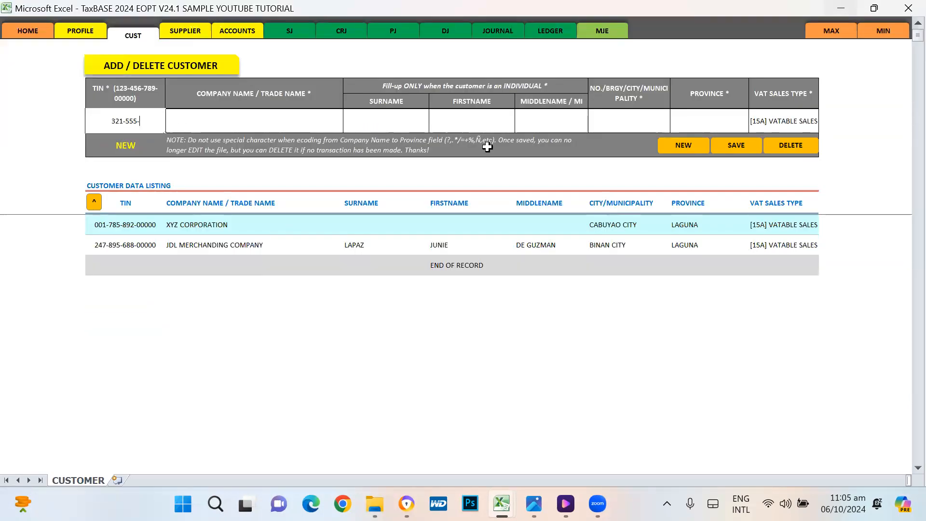
pyautogui.write('122-00000')
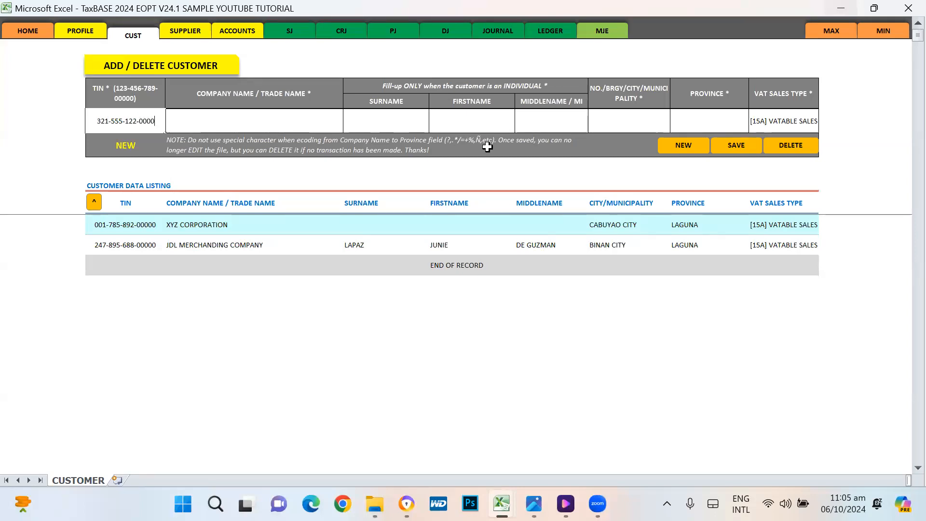
pyautogui.press('Return')
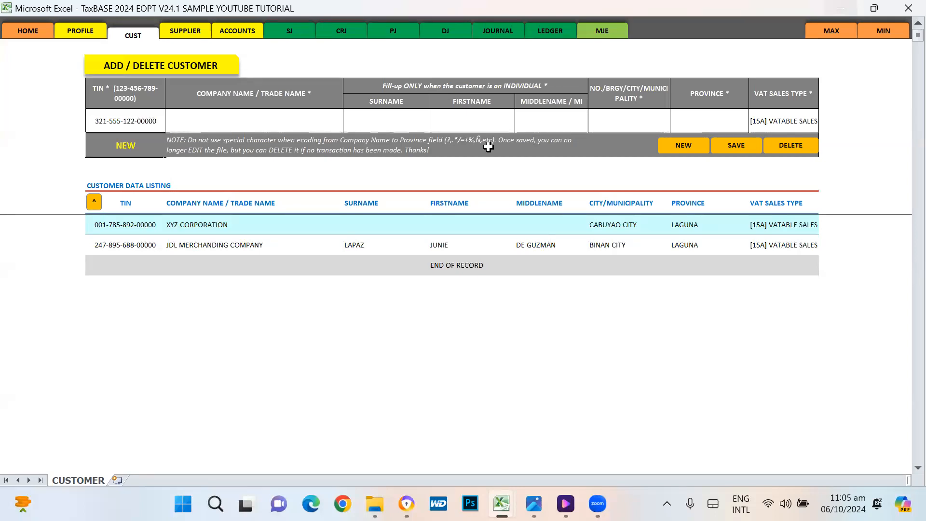
pyautogui.click(138, 120)
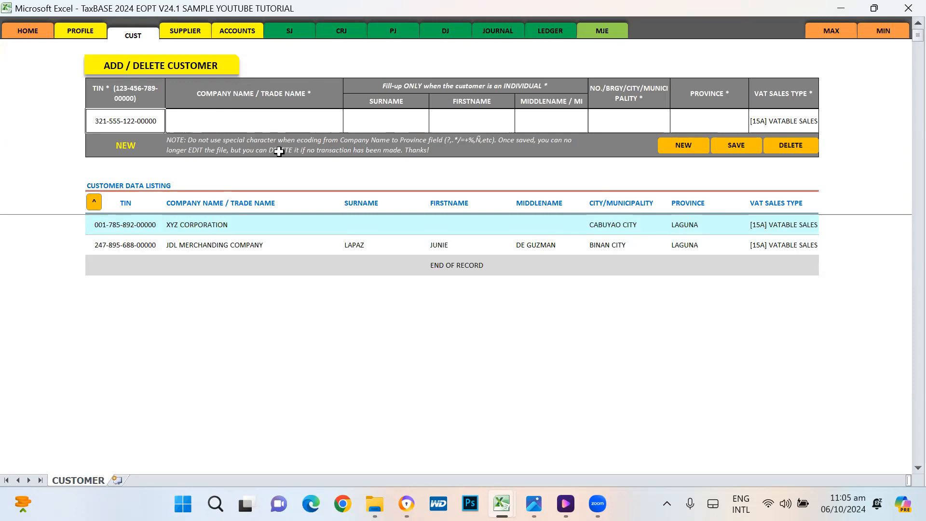
# Step: Return to full-screen view and begin typing the company name ABC
pyautogui.press('Escape')
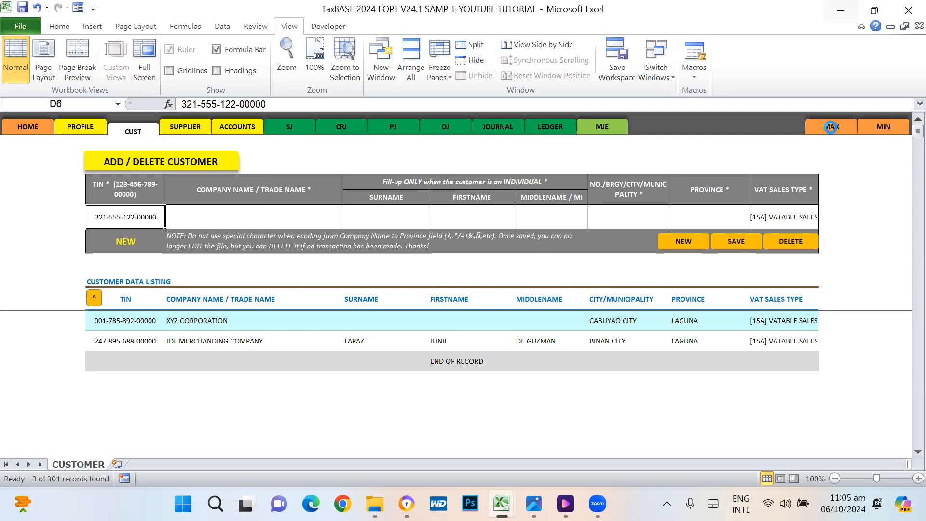
pyautogui.click(830, 129)
pyautogui.click(237, 121)
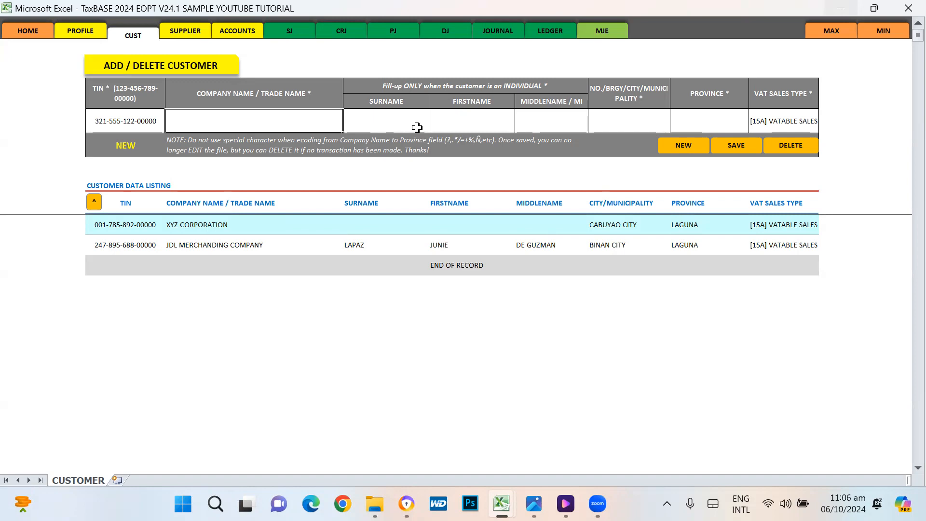
pyautogui.press('Left')
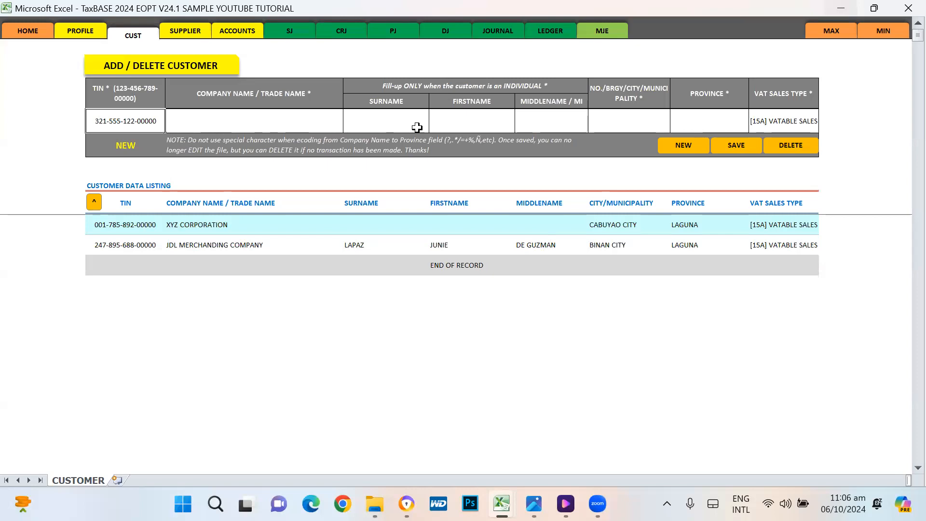
pyautogui.press('Right')
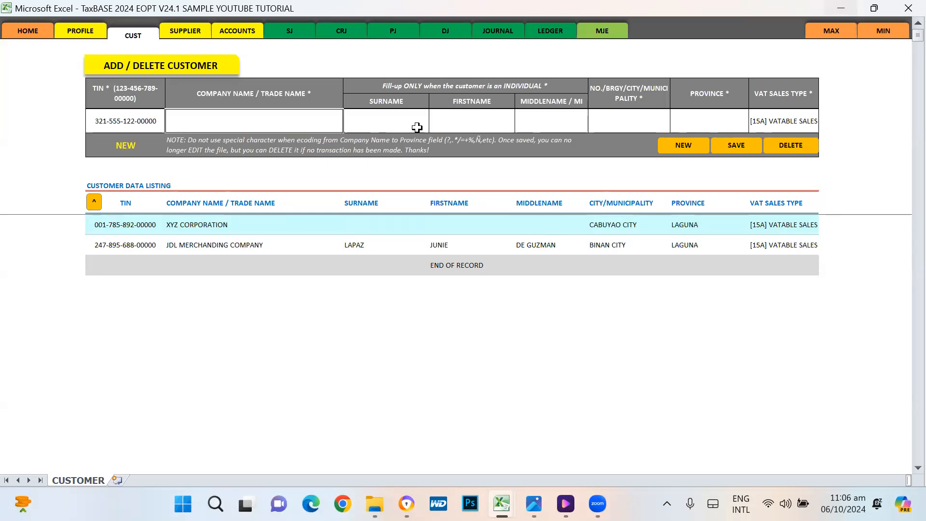
pyautogui.write('ABC')
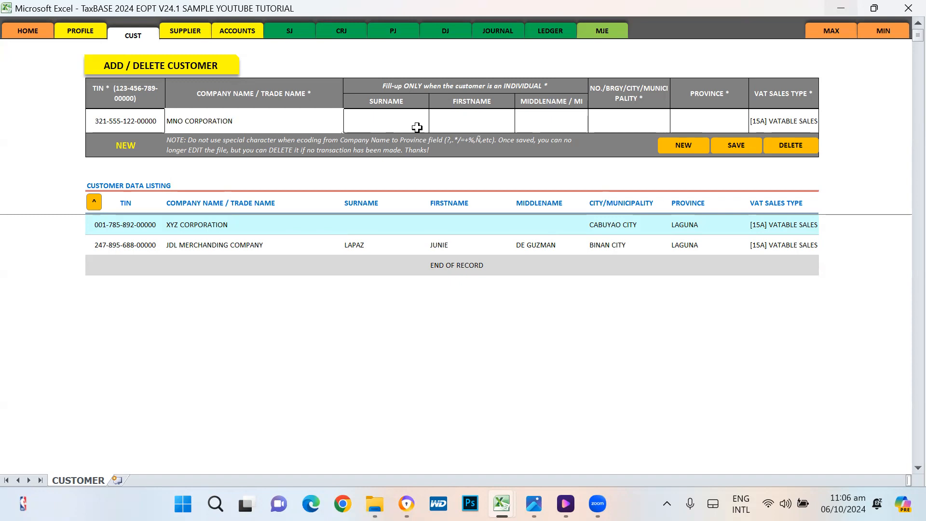
# Step: Enter CALAMBA CITY as the city and LAGUNA as the province for MNO CORPORATION
pyautogui.press('Tab')
pyautogui.press('Tab')
pyautogui.press('Tab')
pyautogui.press('Tab')
pyautogui.write('C')
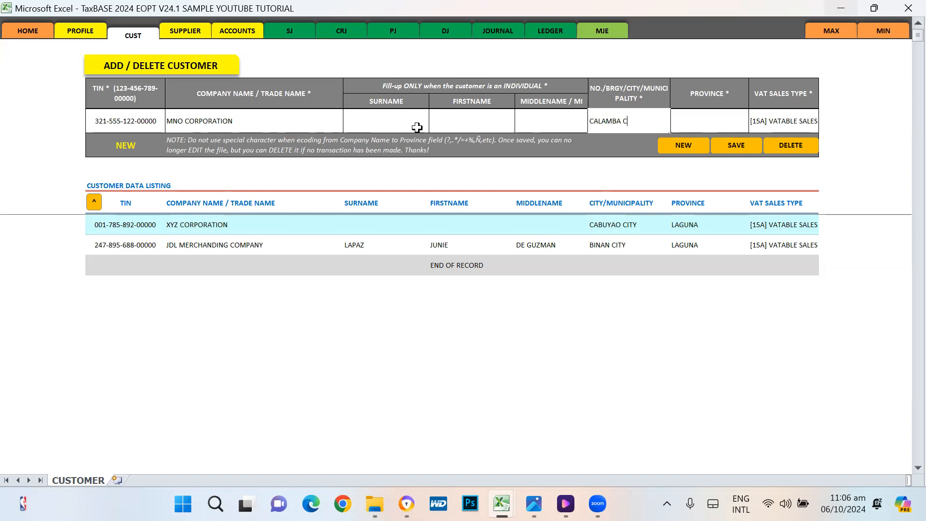
pyautogui.press('Tab')
pyautogui.write('LAG')
pyautogui.press('Return')
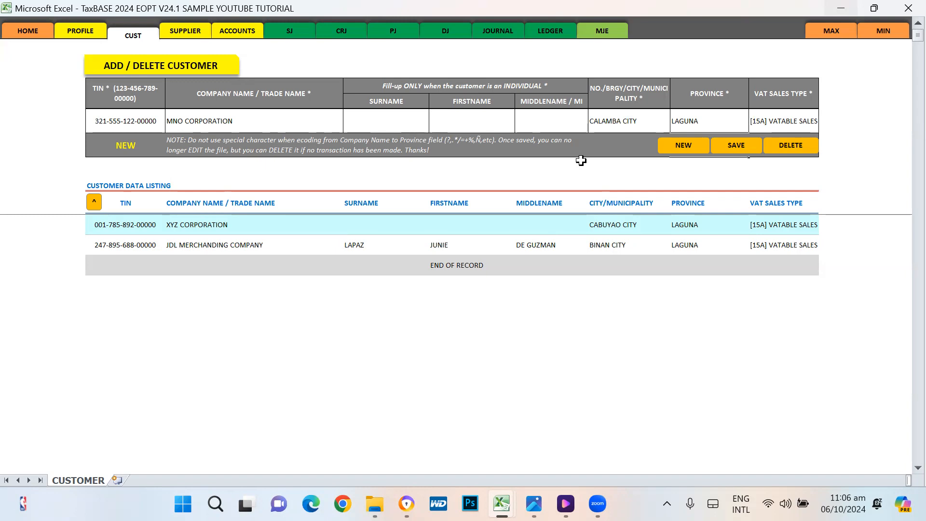
# Step: Save the MNO CORPORATION customer and review its place in the alphabetical listing
pyautogui.click(731, 142)
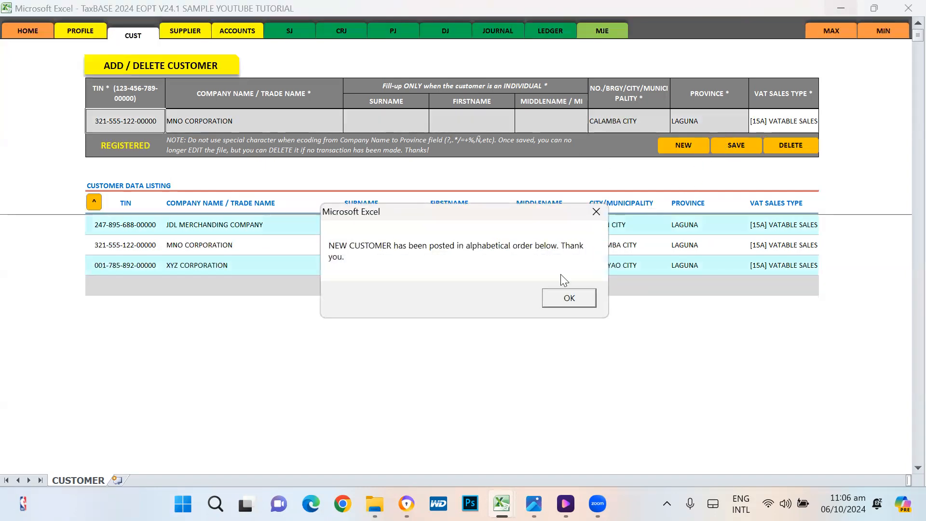
pyautogui.click(560, 297)
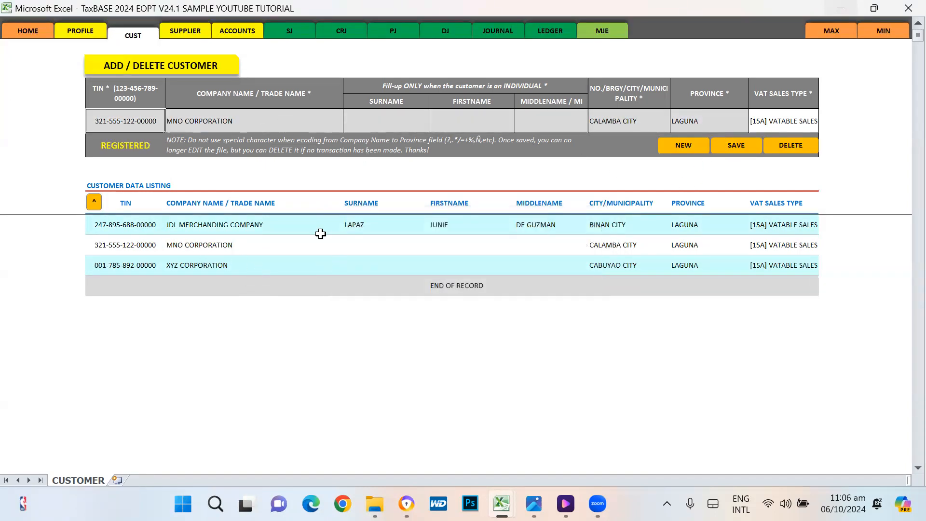
pyautogui.click(187, 225)
pyautogui.click(187, 245)
pyautogui.click(187, 262)
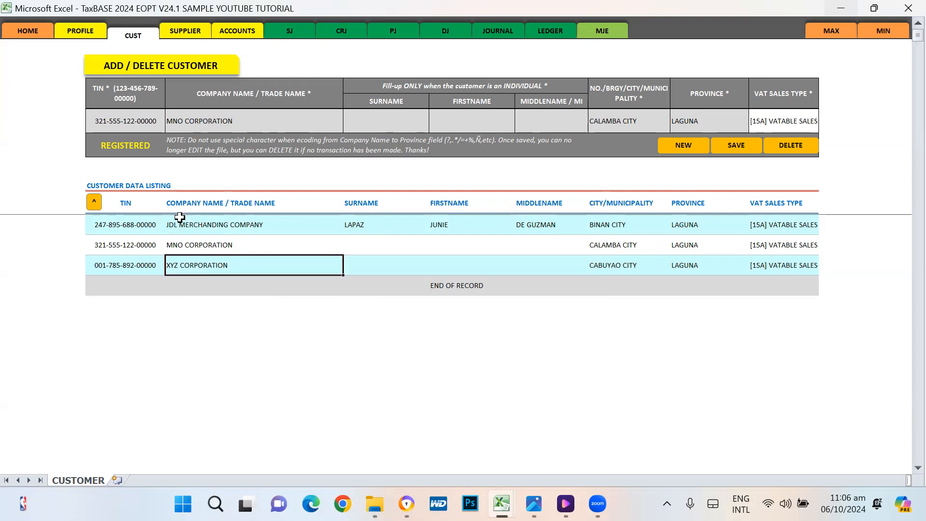
# Step: Start a new customer with its TIN and company name ANC TRADING COMPANY
pyautogui.click(684, 145)
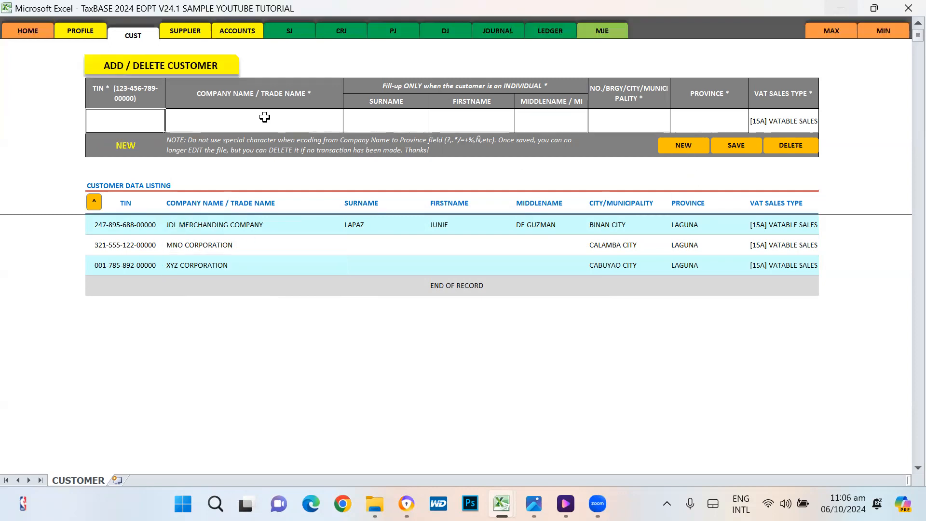
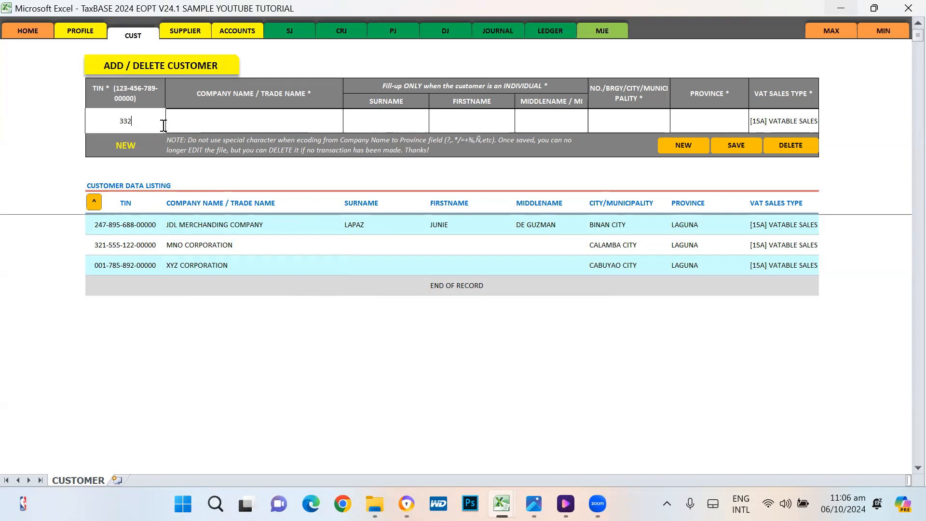
pyautogui.press('Tab')
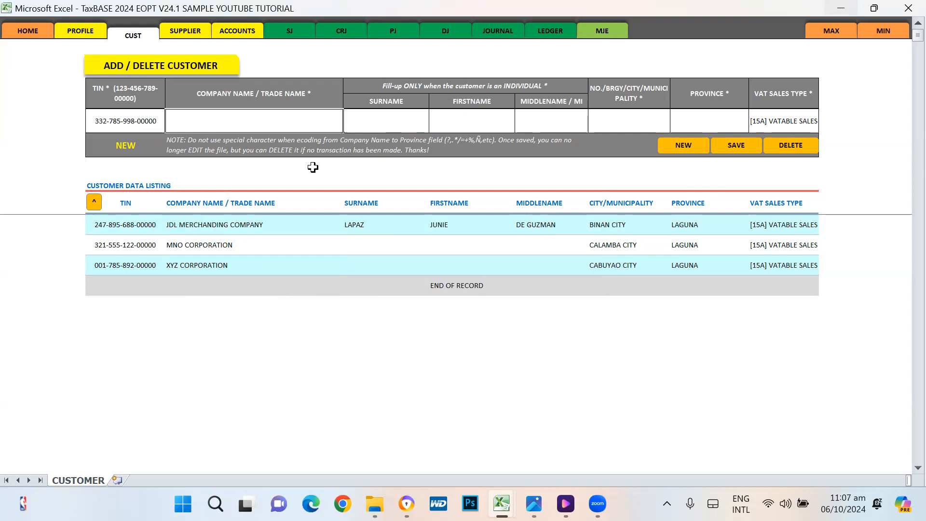
pyautogui.write('ANC')
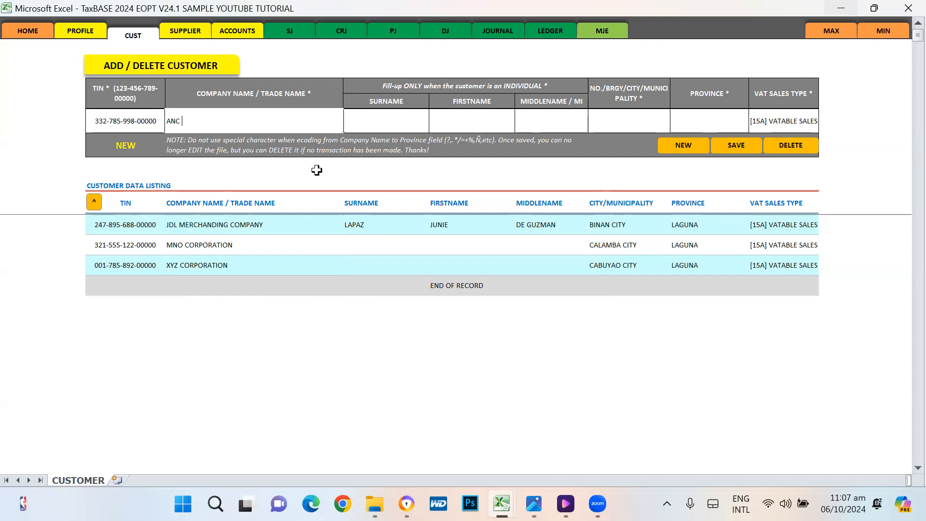
pyautogui.write('TRADING')
pyautogui.write('COMPANY')
pyautogui.press('Tab')
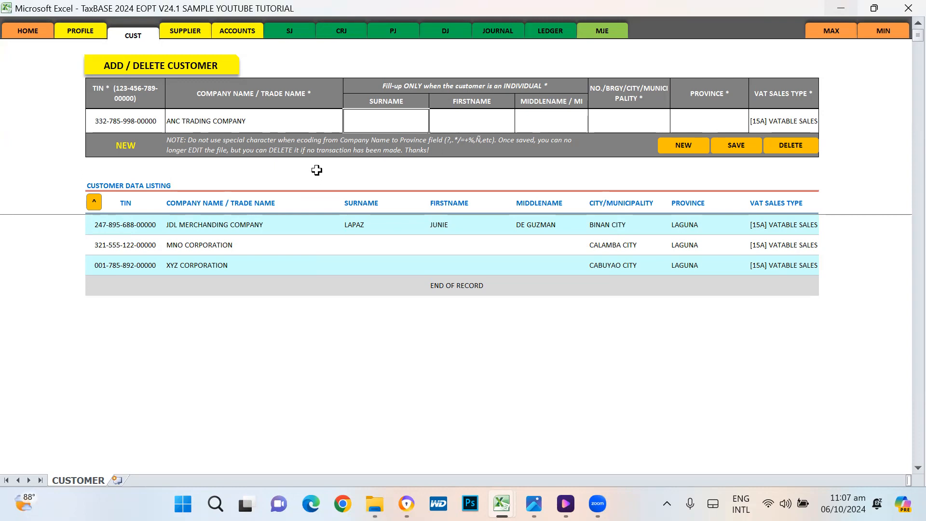
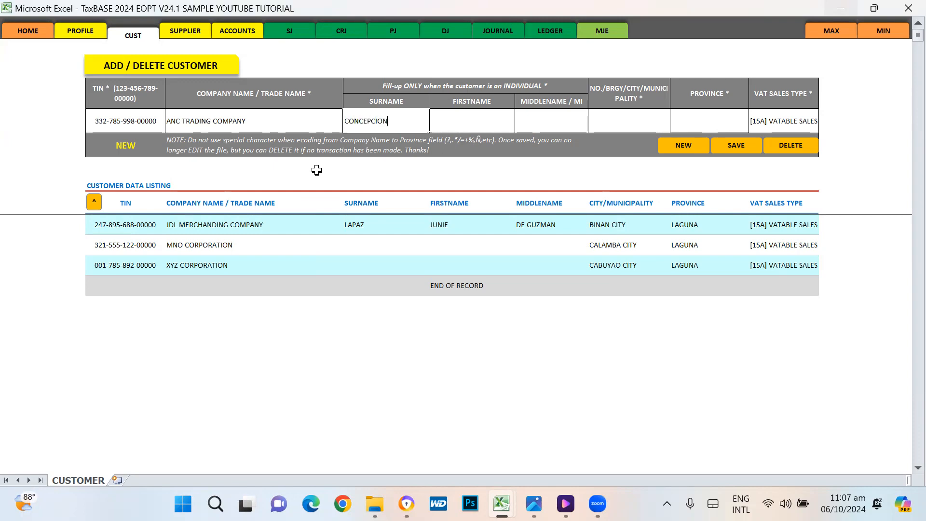
# Step: Fill in the individual's surname, first and middle names, then STA ROSA CITY and LAGUNA
pyautogui.press('Tab')
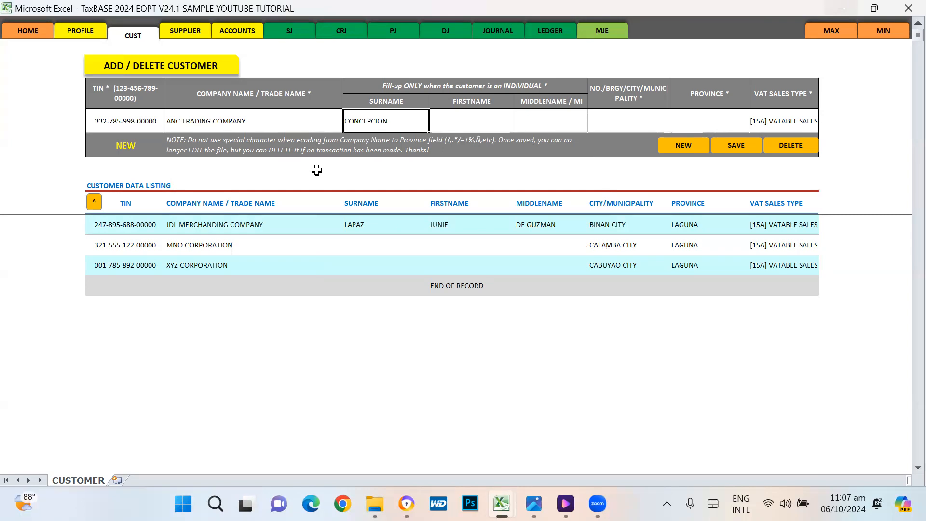
pyautogui.press('Tab')
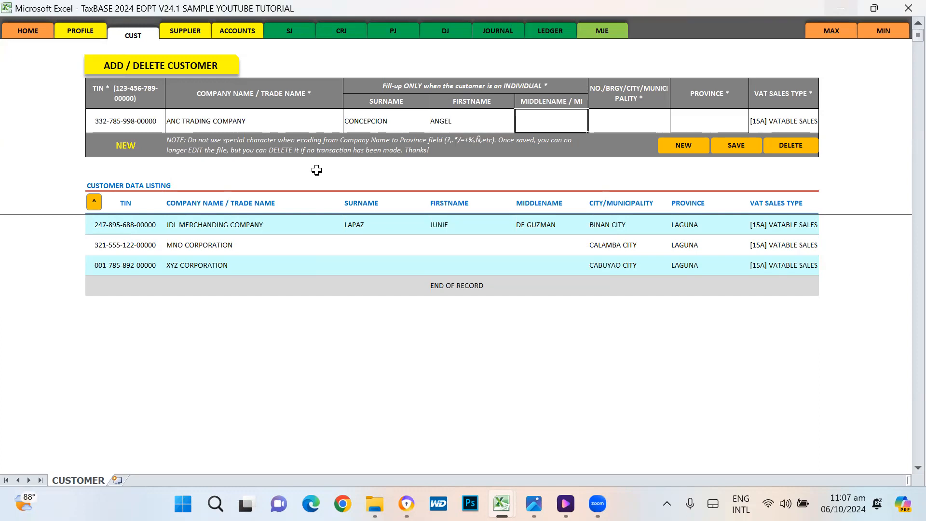
pyautogui.write('NUMBREZ')
pyautogui.press('Tab')
pyautogui.write('C')
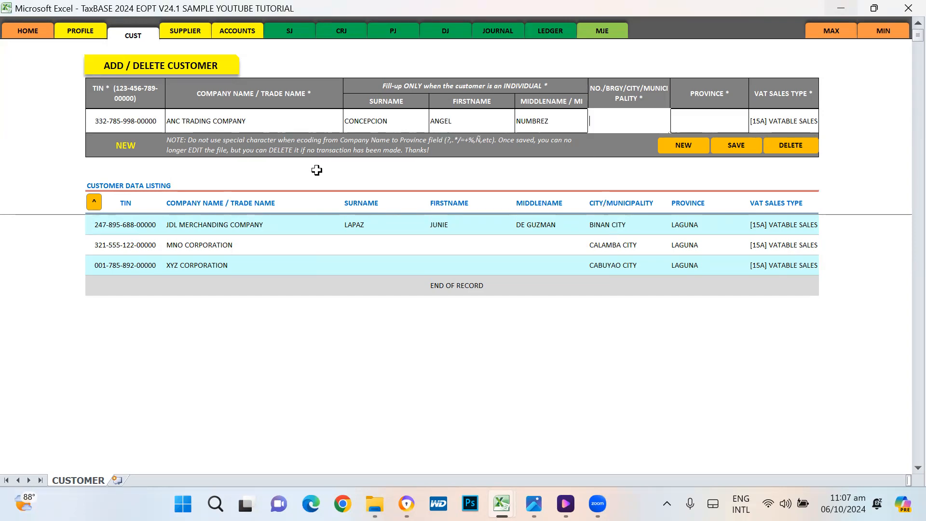
pyautogui.write('TA ROSA CITY')
pyautogui.press('Tab')
pyautogui.write('LAGUNA')
# Step: Change the company name to A&C TRADING COMPANY
pyautogui.click(200, 125)
pyautogui.press('F2')
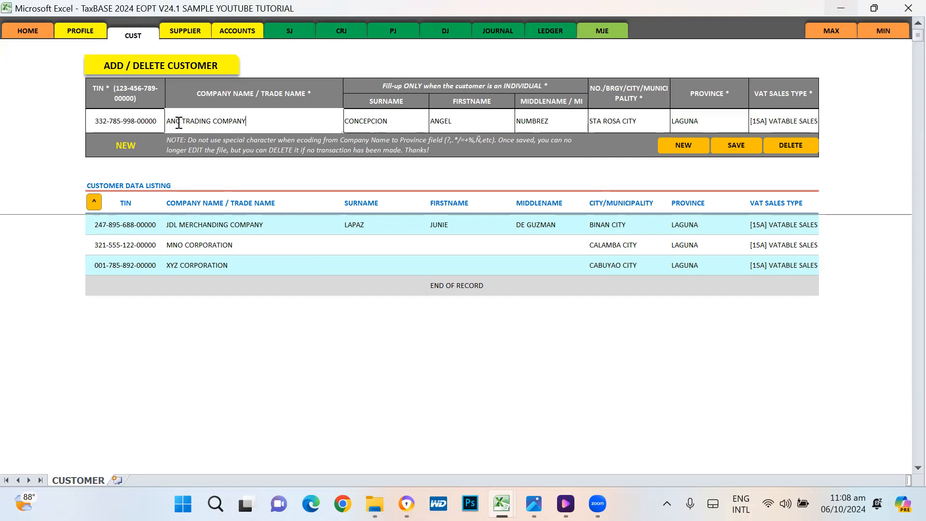
pyautogui.click(179, 122)
pyautogui.write('$')
pyautogui.press('BackSpace')
pyautogui.write('&')
pyautogui.press('Left')
pyautogui.press('Delete')
pyautogui.press('BackSpace')
pyautogui.press('BackSpace')
pyautogui.write('&c')
pyautogui.press('Return')
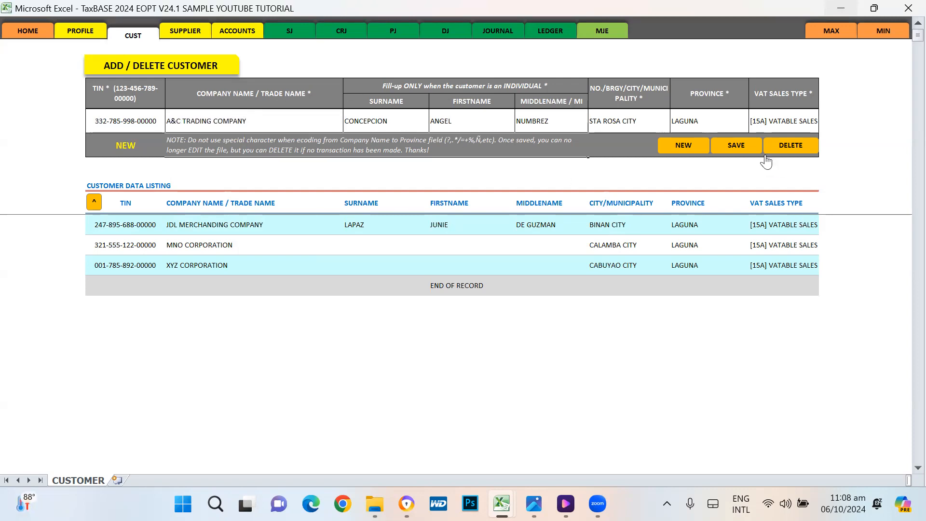
# Step: After the special-character warning, rename the company to A AND C TRADING COMPANY
pyautogui.click(745, 151)
pyautogui.click(560, 292)
pyautogui.doubleClick(180, 121)
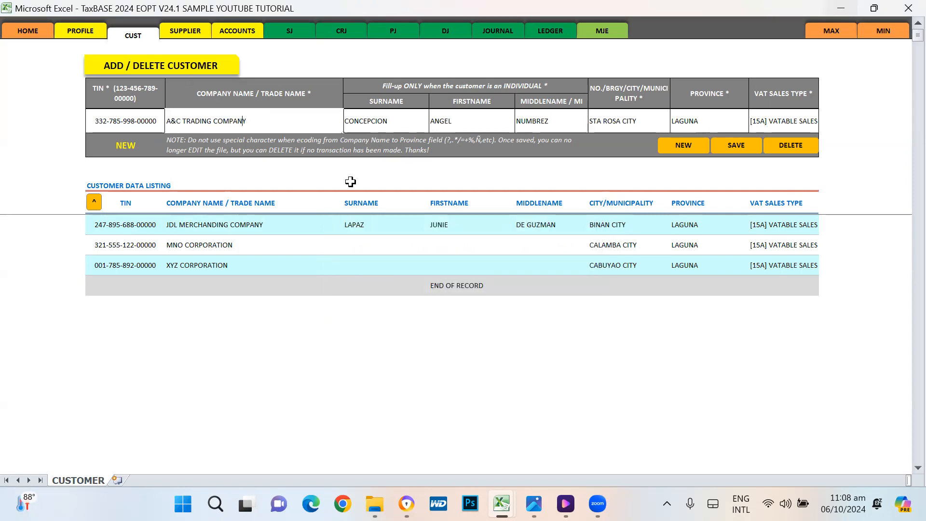
pyautogui.press('Left')
pyautogui.press('Left')
pyautogui.press('Left')
pyautogui.press('Left')
pyautogui.press('Left')
pyautogui.press('Left')
pyautogui.press('Left')
pyautogui.press('Left')
pyautogui.press('Left')
pyautogui.press('Left')
pyautogui.press('BackSpace')
pyautogui.write('AND')
pyautogui.press('Return')
pyautogui.press('Up')
pyautogui.press('F2')
pyautogui.press('Left')
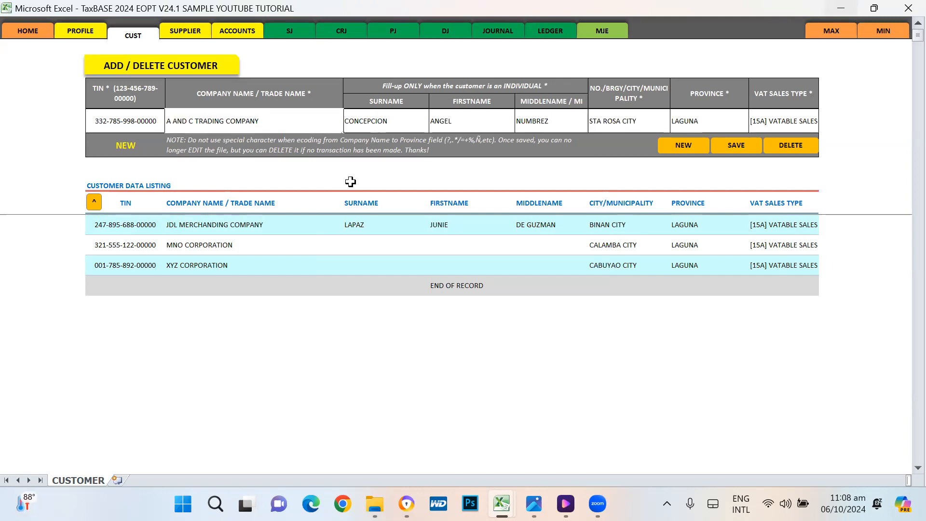
pyautogui.press('Escape')
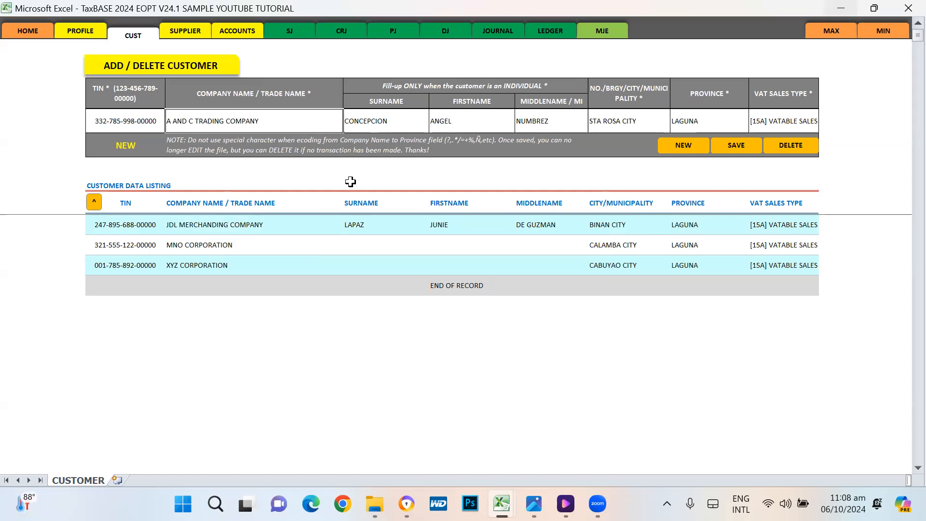
# Step: Save A AND C TRADING COMPANY and review the four customers in the listing
pyautogui.click(740, 147)
pyautogui.click(566, 299)
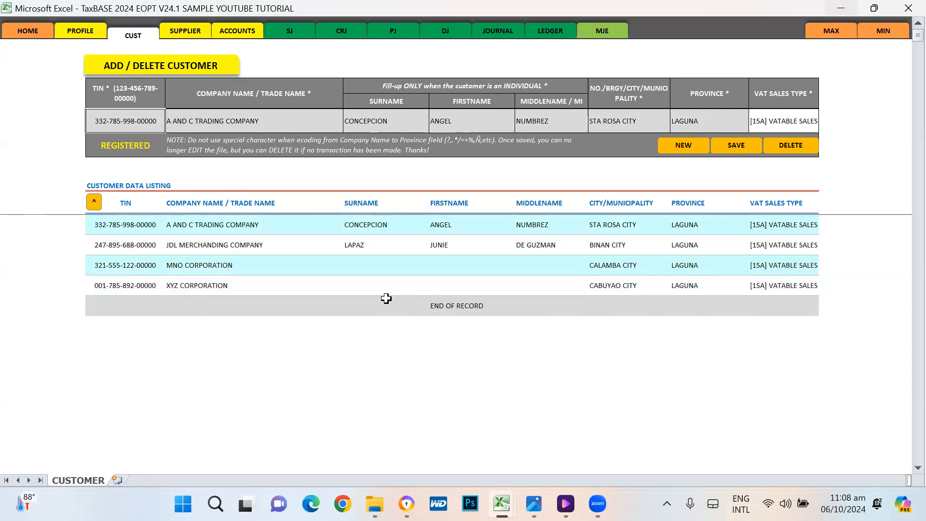
pyautogui.click(175, 227)
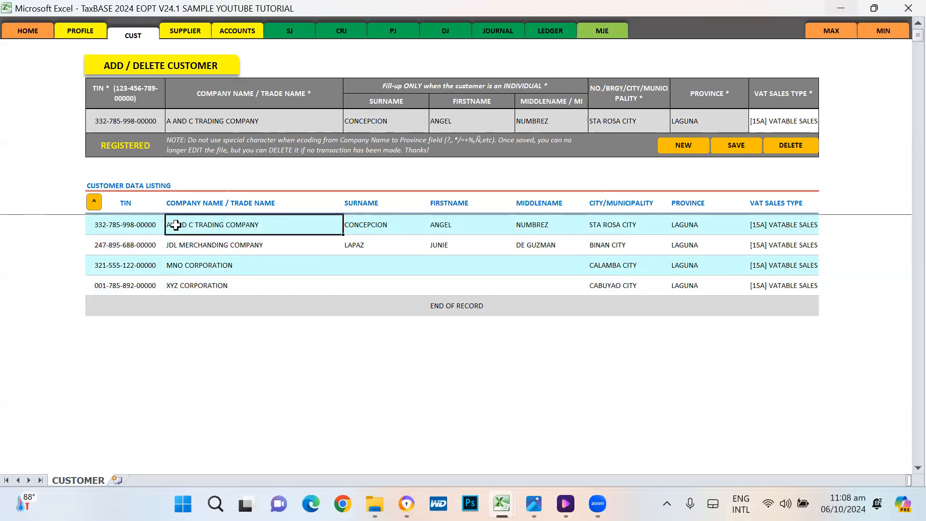
pyautogui.click(175, 244)
pyautogui.click(179, 263)
pyautogui.click(180, 284)
# Step: Reselect the A AND C TRADING COMPANY entry, then switch to the SUPPLIER sheet
pyautogui.click(179, 226)
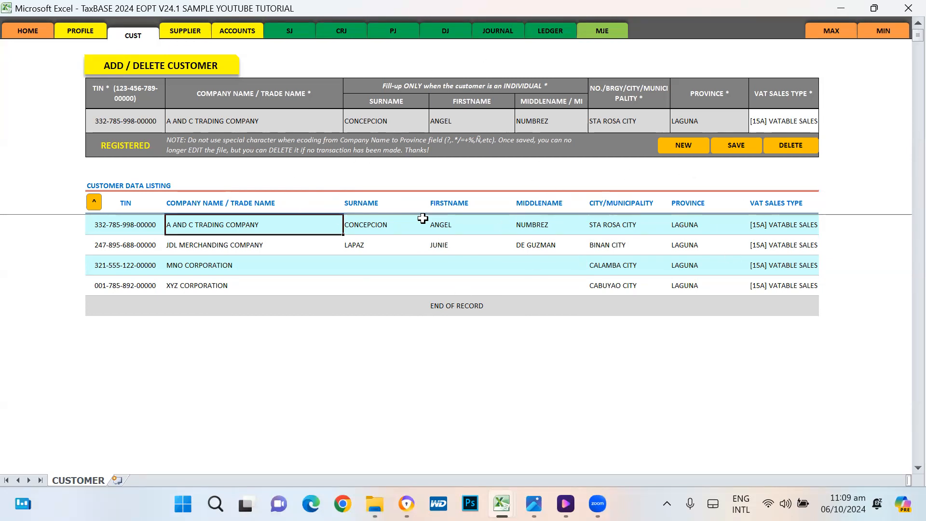
pyautogui.click(188, 33)
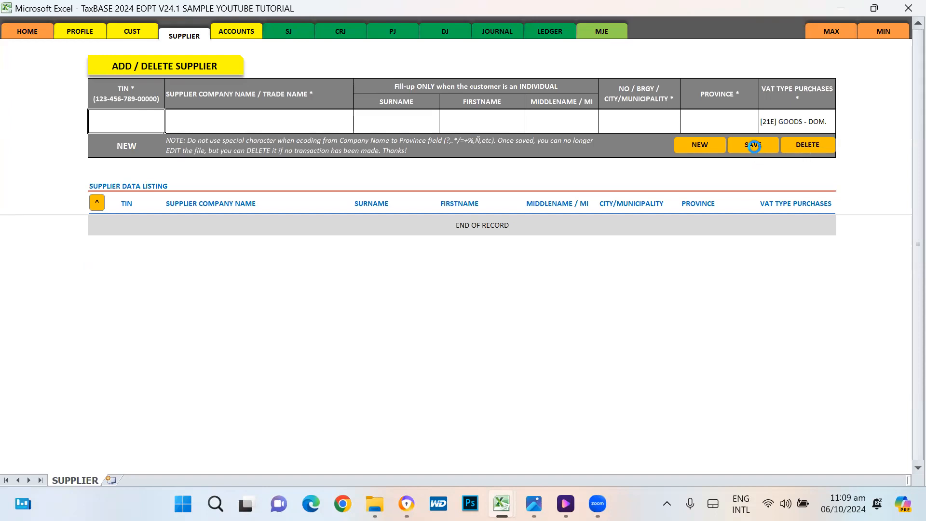
pyautogui.click(752, 145)
pyautogui.click(473, 292)
pyautogui.moveTo(165, 123); pyautogui.dragTo(711, 121)
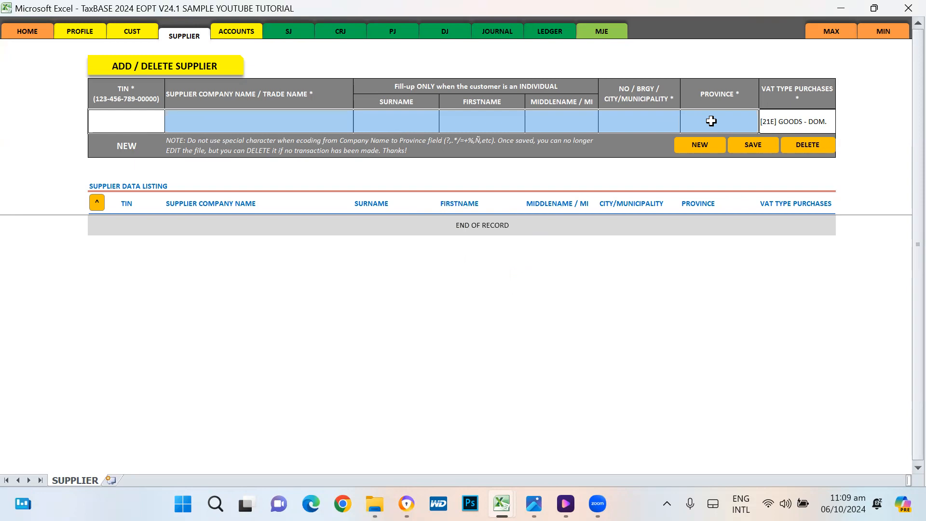
pyautogui.click(754, 145)
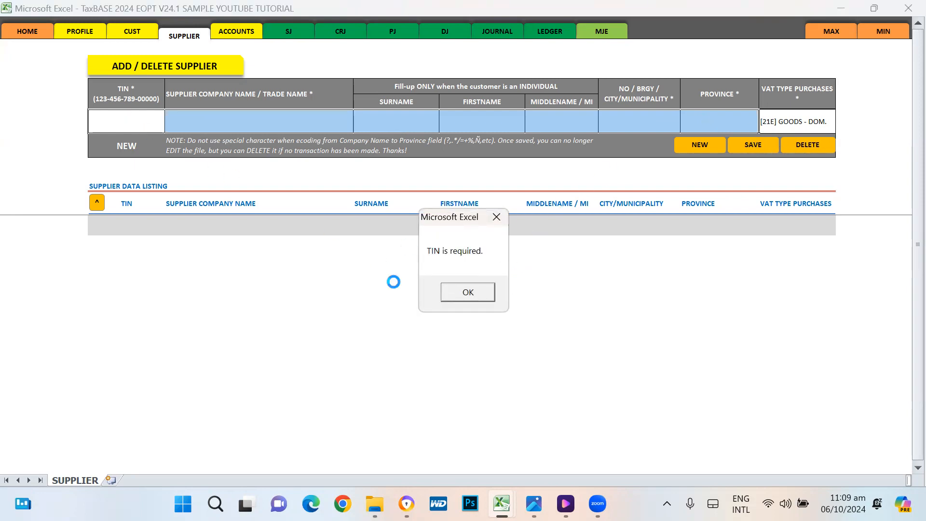
pyautogui.click(453, 293)
pyautogui.click(121, 121)
pyautogui.click(260, 121)
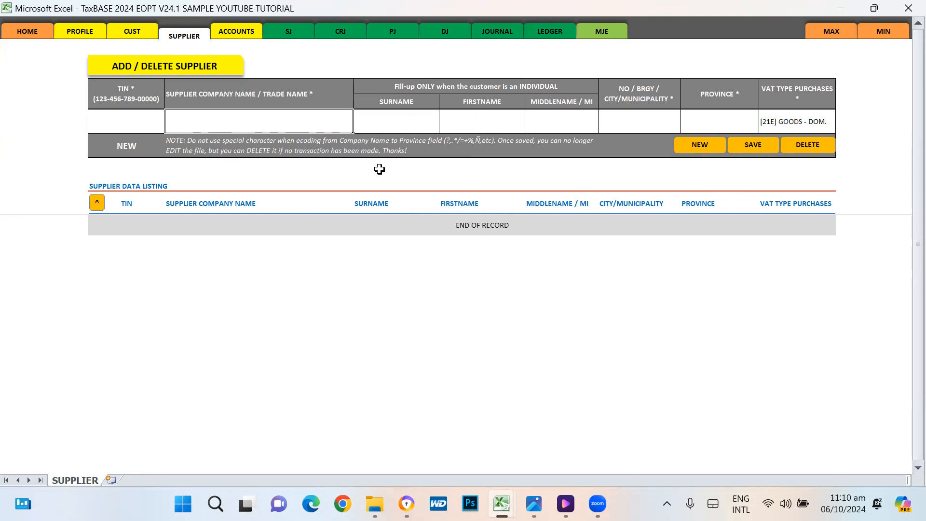
# Step: Start a new supplier with its TIN and company name SUPPLIER A SINGLE
pyautogui.click(694, 144)
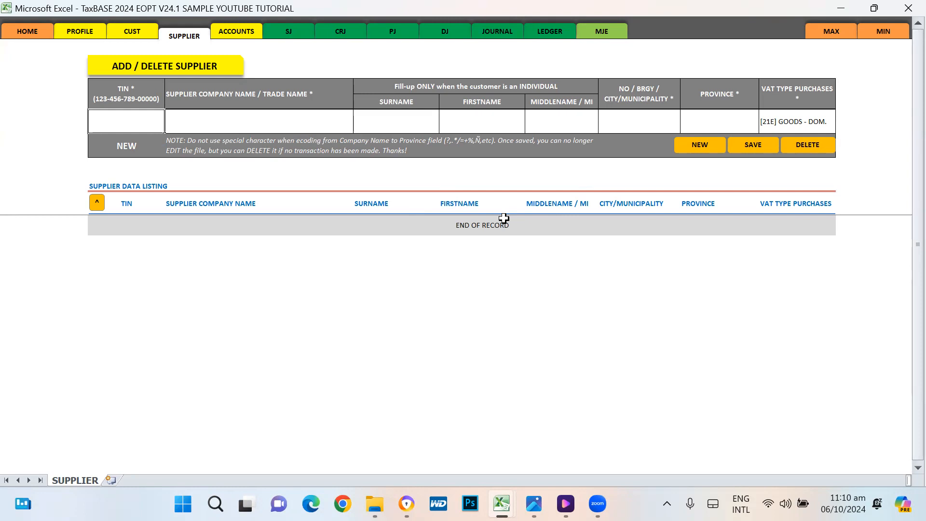
pyautogui.press('BackSpace')
pyautogui.press('BackSpace')
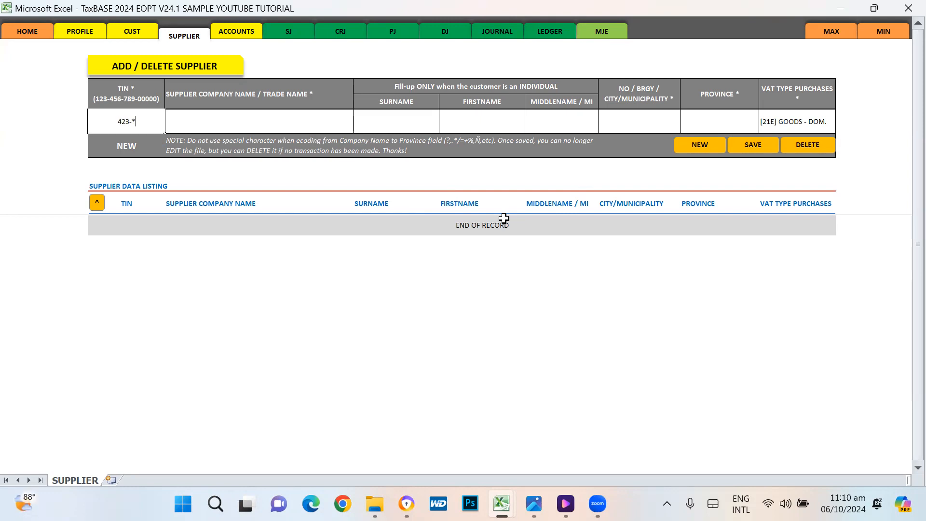
pyautogui.press('Tab')
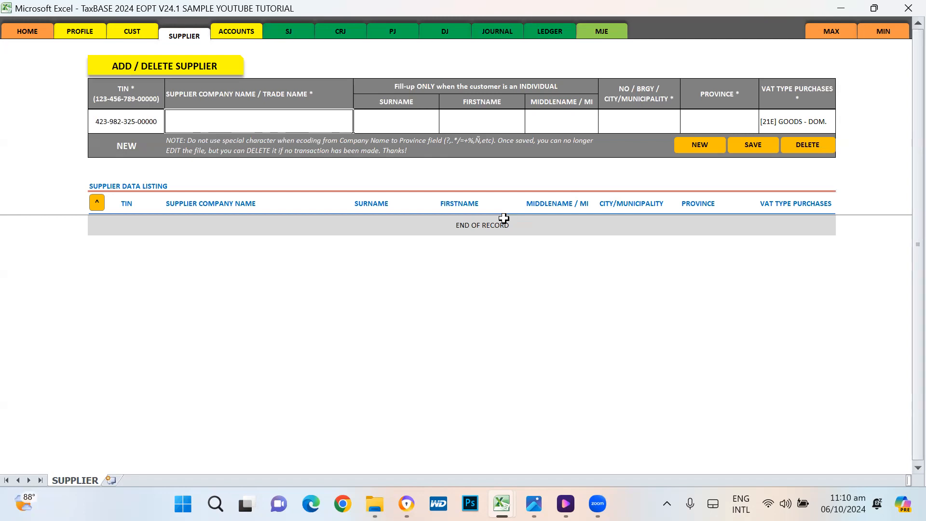
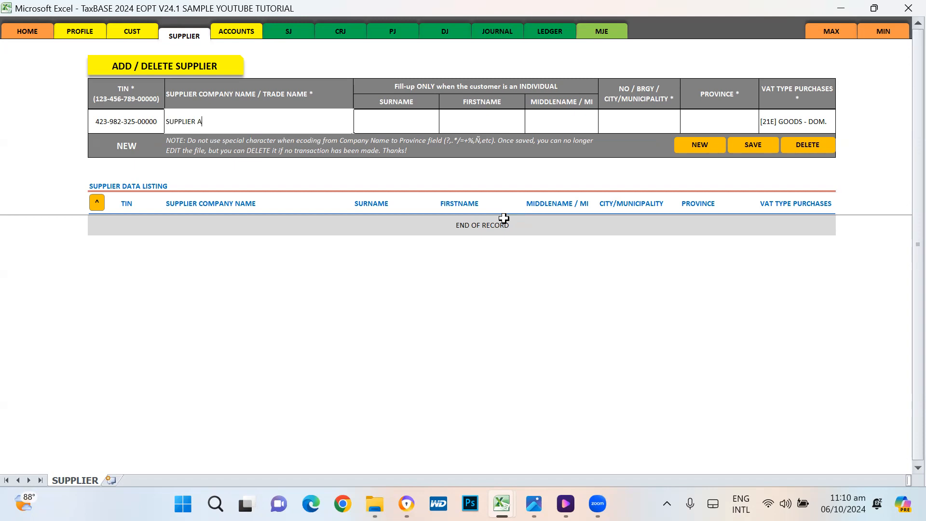
pyautogui.press('Return')
pyautogui.press('Tab')
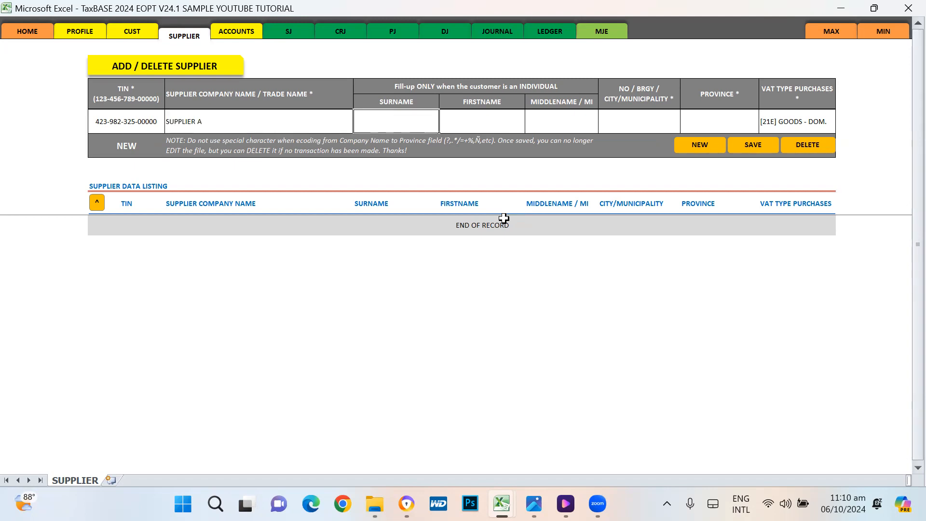
pyautogui.hotkey('shift', 'Tab')
pyautogui.press('F2')
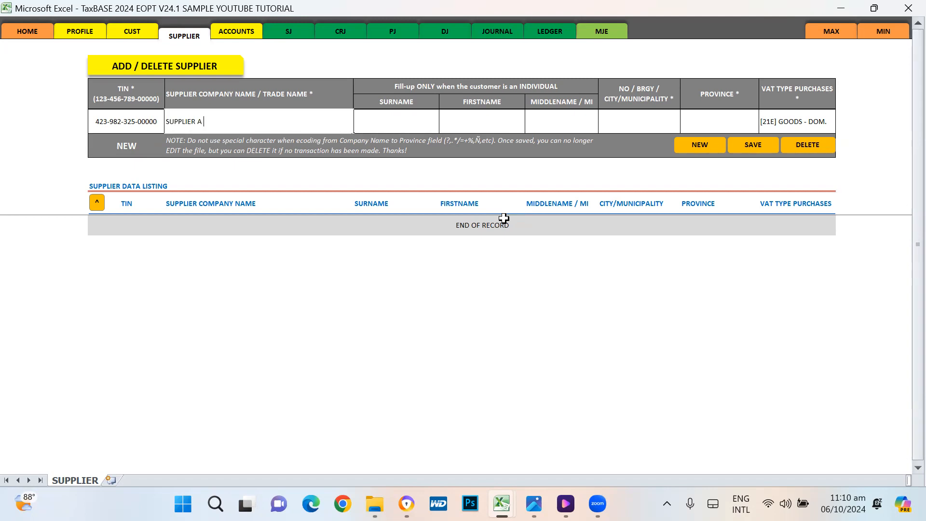
pyautogui.press('Tab')
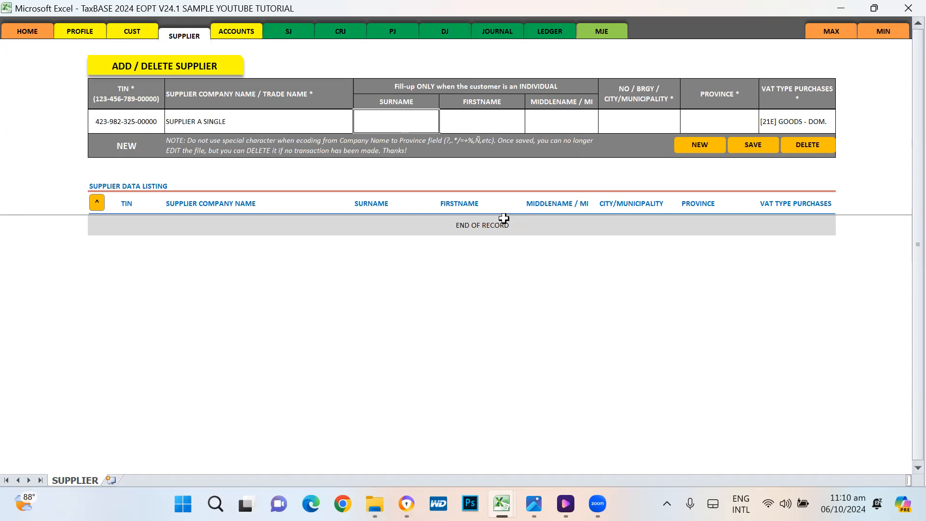
# Step: Enter surname SUPPLIER, first name A, middle name X, and city SAN PEDRO CITY
pyautogui.write('SUPPLIER')
pyautogui.press('Tab')
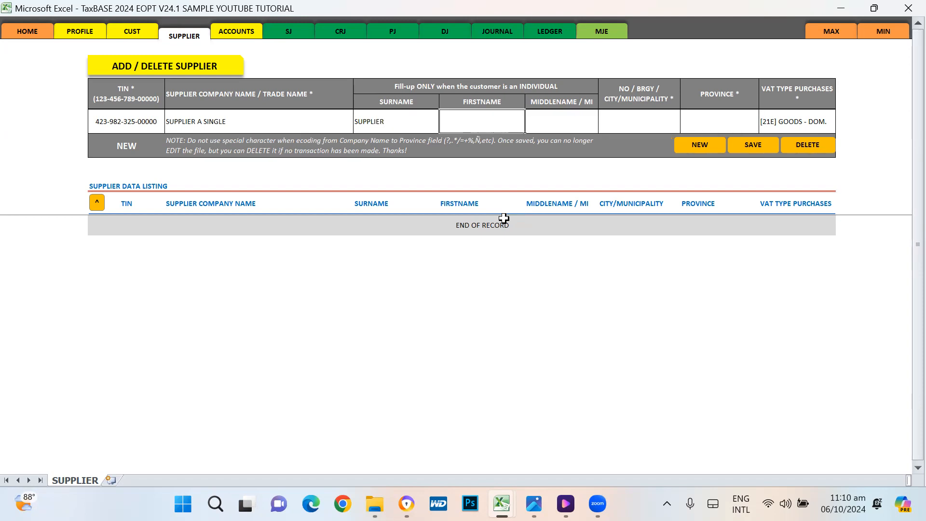
pyautogui.write('A')
pyautogui.press('Tab')
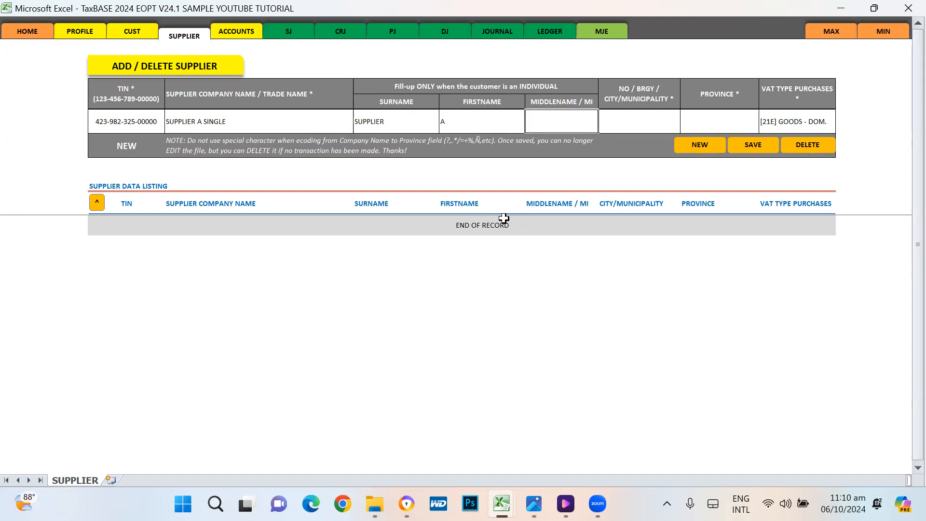
pyautogui.write('SINGLE')
pyautogui.press('BackSpace')
pyautogui.press('BackSpace')
pyautogui.press('BackSpace')
pyautogui.press('BackSpace')
pyautogui.press('BackSpace')
pyautogui.press('BackSpace')
pyautogui.write('X')
pyautogui.press('Tab')
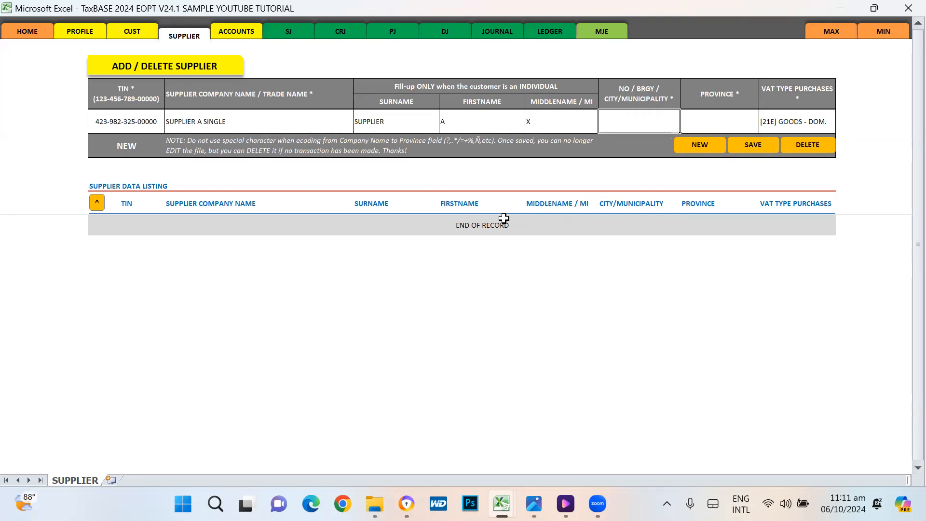
pyautogui.write('SAN PEDRO CITY')
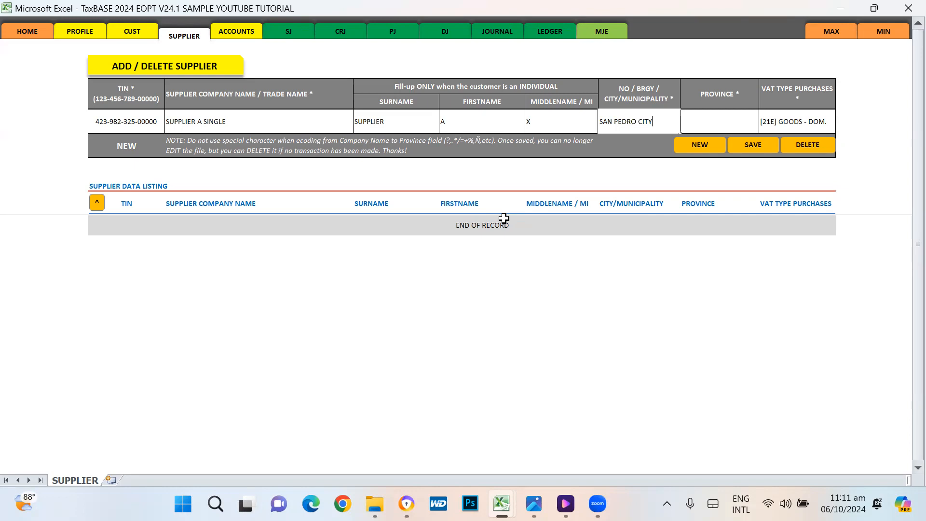
pyautogui.press('Tab')
# Step: Set the province to LAGUNA, save the supplier, and clear the form
pyautogui.write('LAGUNA')
pyautogui.press('Return')
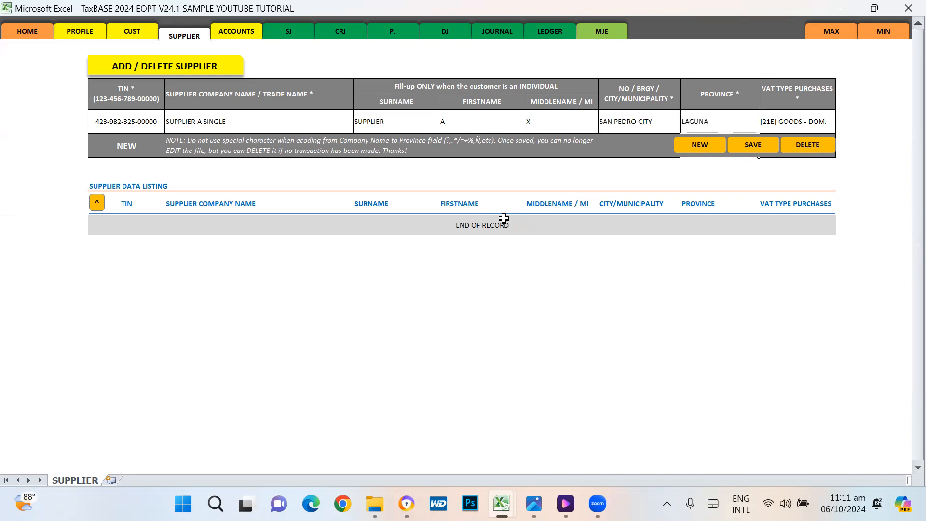
pyautogui.click(761, 145)
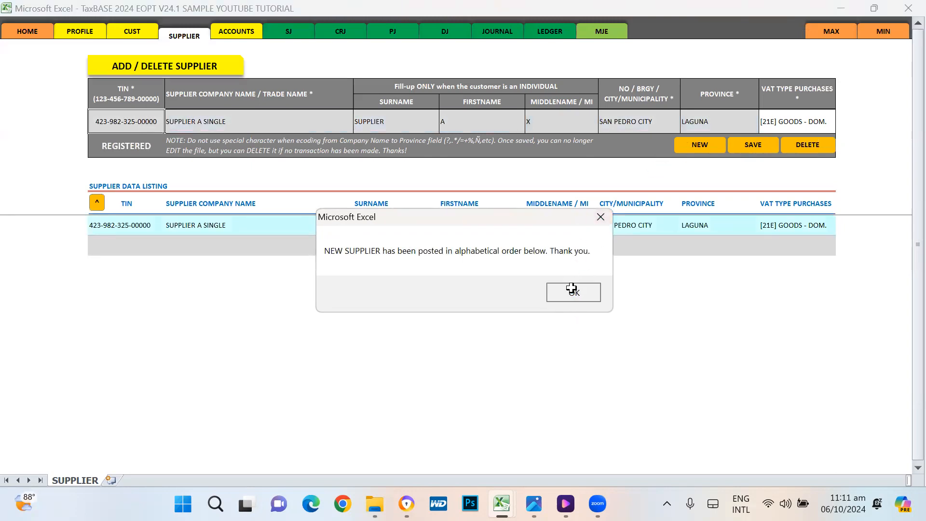
pyautogui.click(572, 289)
pyautogui.click(699, 144)
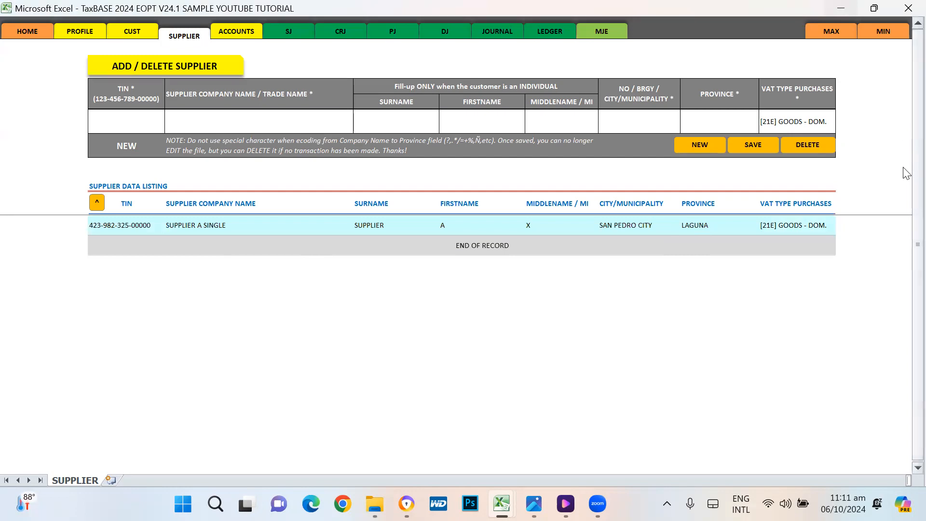
pyautogui.click(111, 224)
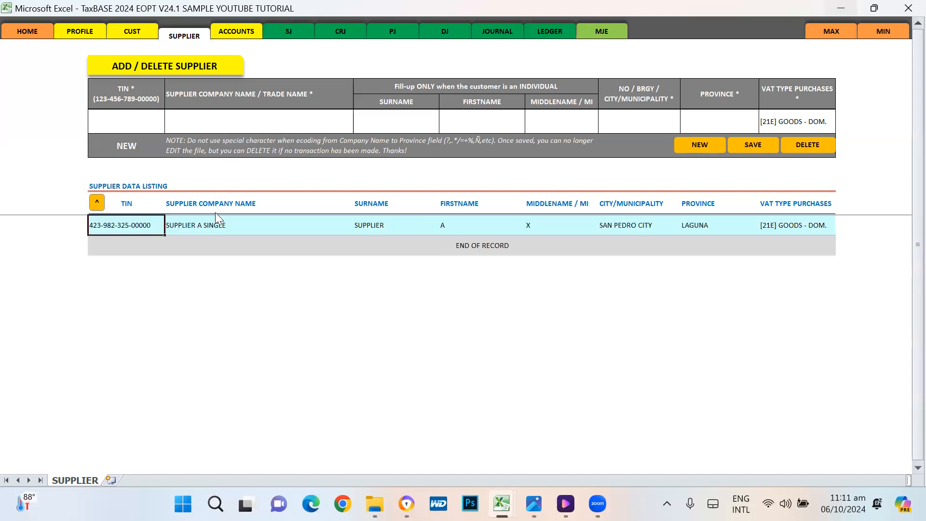
pyautogui.click(30, 205)
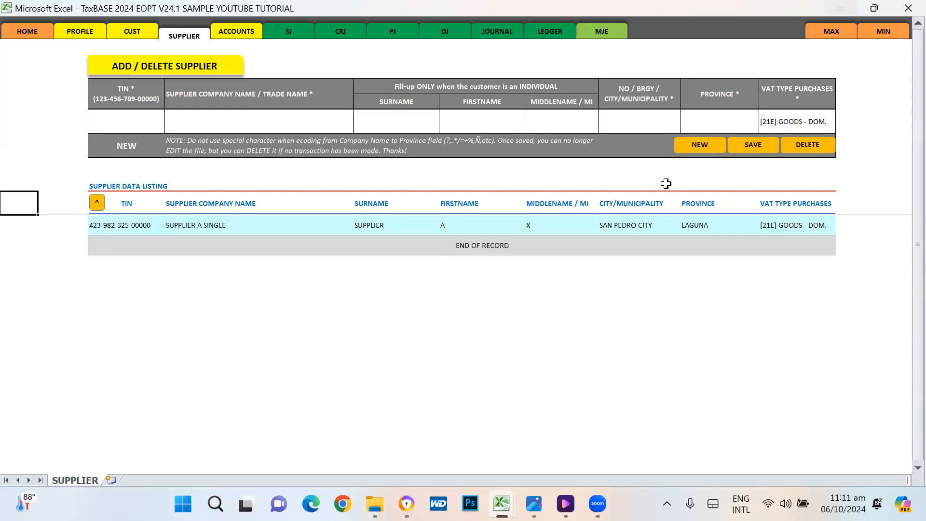
pyautogui.click(699, 145)
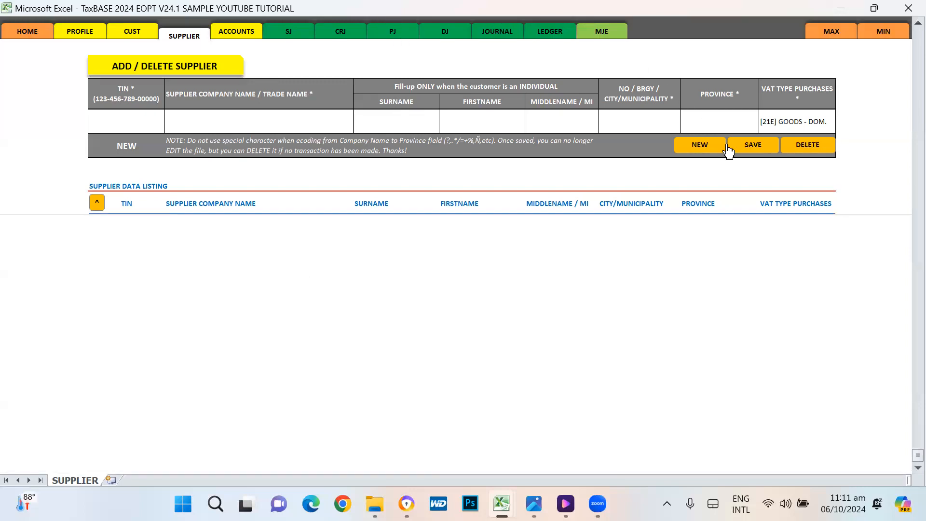
pyautogui.moveTo(917, 455); pyautogui.dragTo(903, 21)
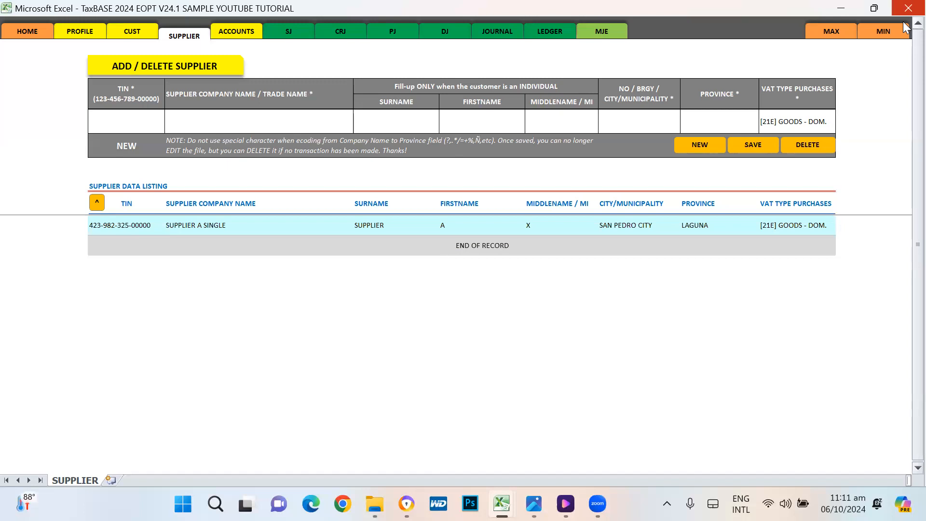
# Step: Enter the next supplier's TIN and company name SUPPLIER B CORPORATION
pyautogui.click(144, 124)
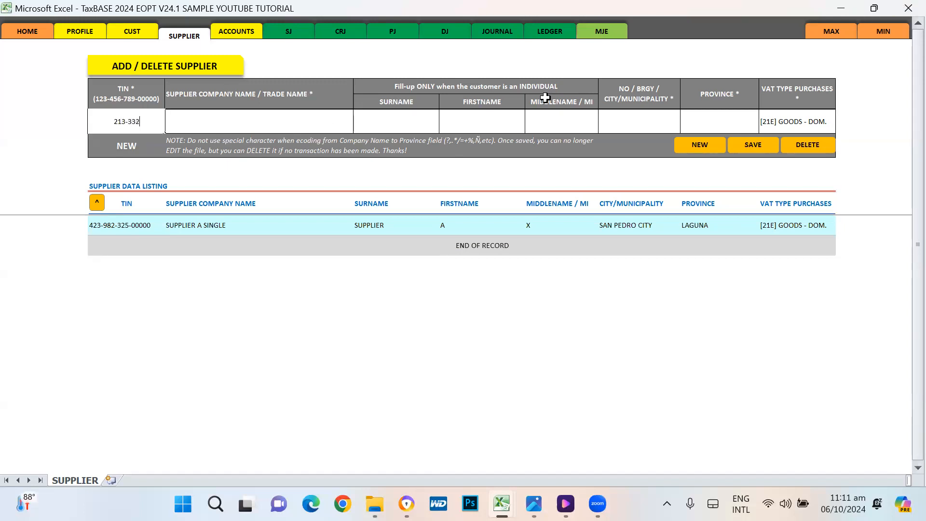
pyautogui.press('Tab')
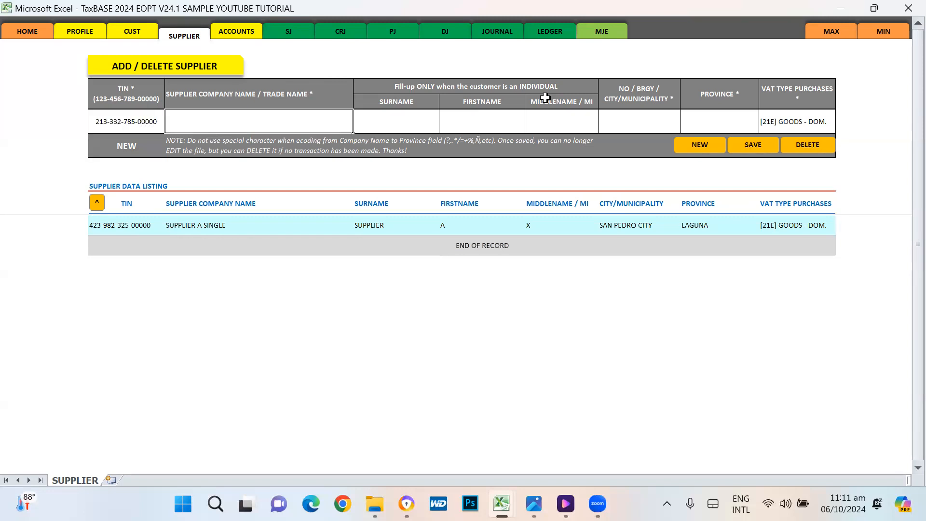
pyautogui.press('Tab')
pyautogui.press('Tab')
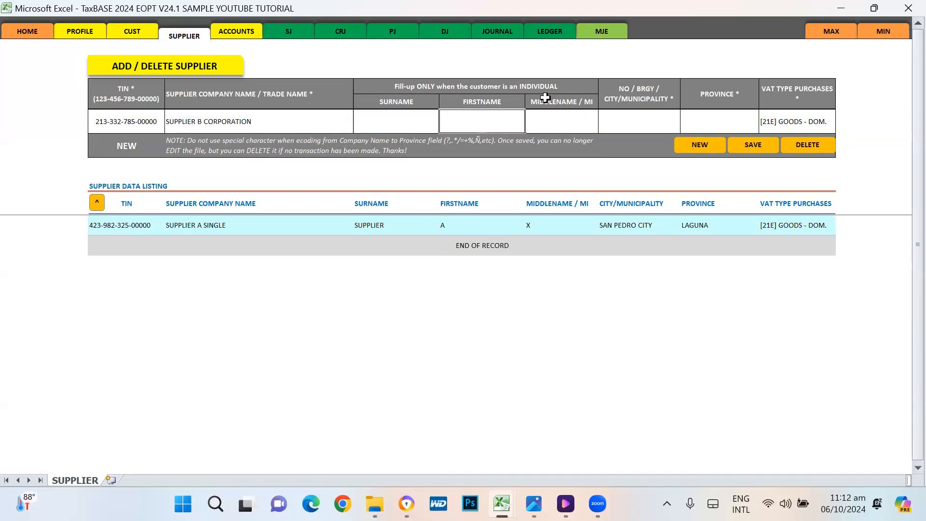
pyautogui.hotkey('shift', 'Tab')
pyautogui.press('Tab')
pyautogui.press('Tab')
pyautogui.press('Tab')
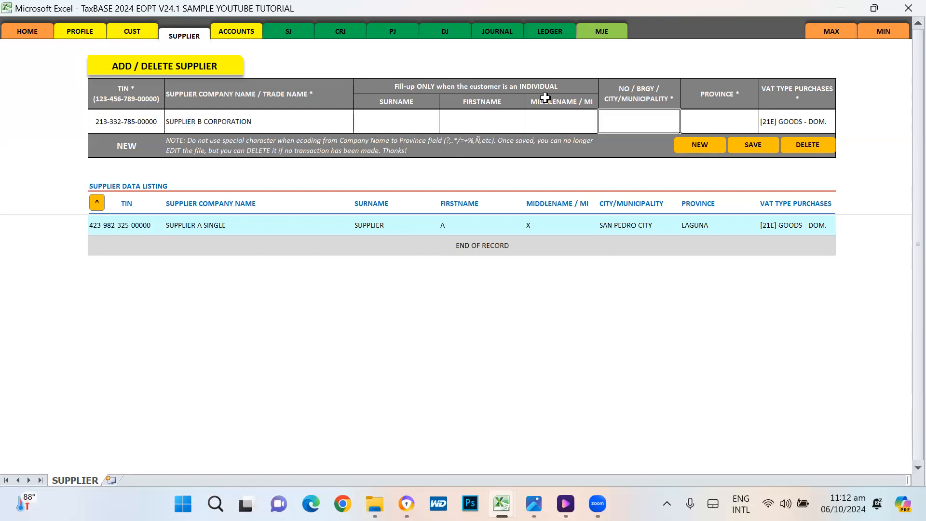
# Step: Set the city to TAGUIG CITY and the province to METRO MANILA
pyautogui.write('TAGUIG CITY')
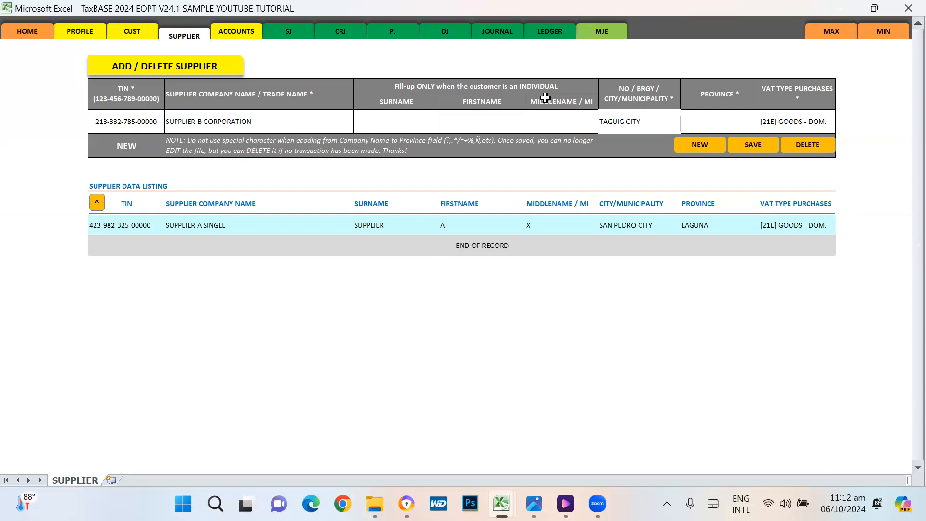
pyautogui.press('Tab')
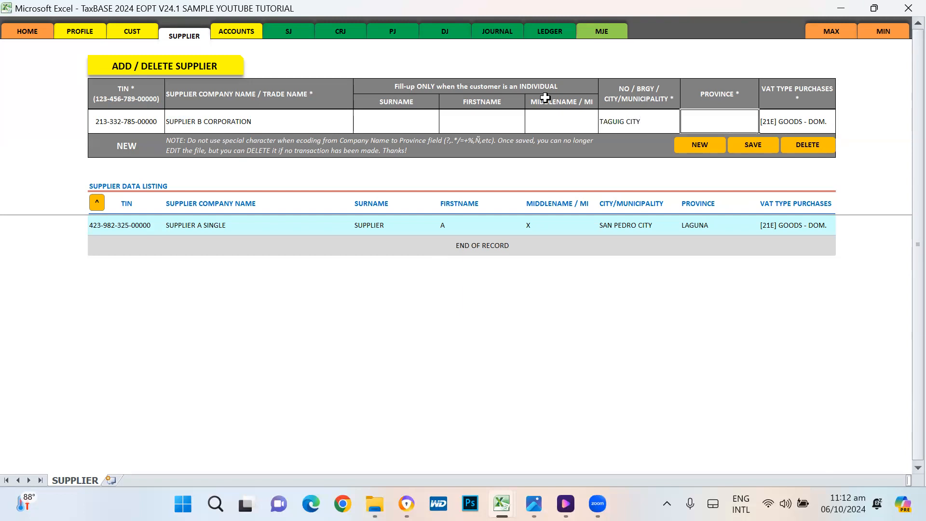
pyautogui.write('METRO MANILA')
pyautogui.press('Return')
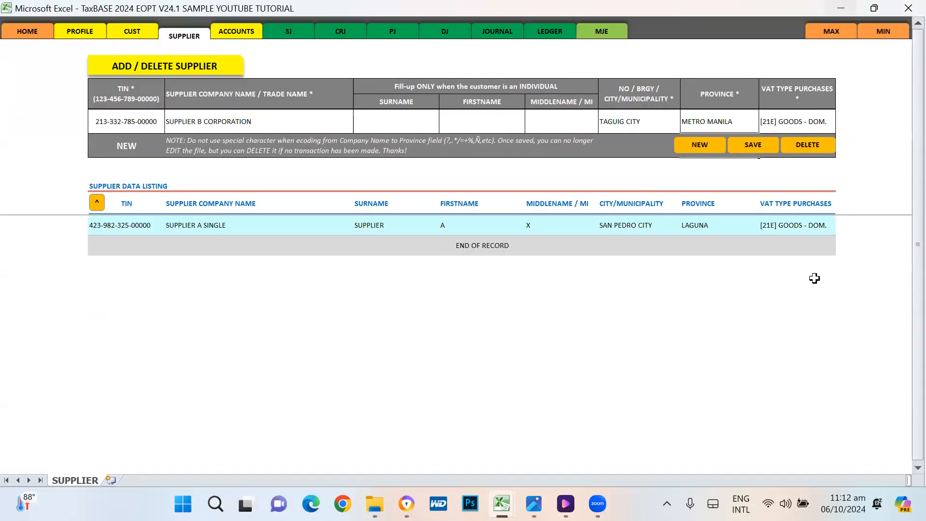
pyautogui.click(863, 163)
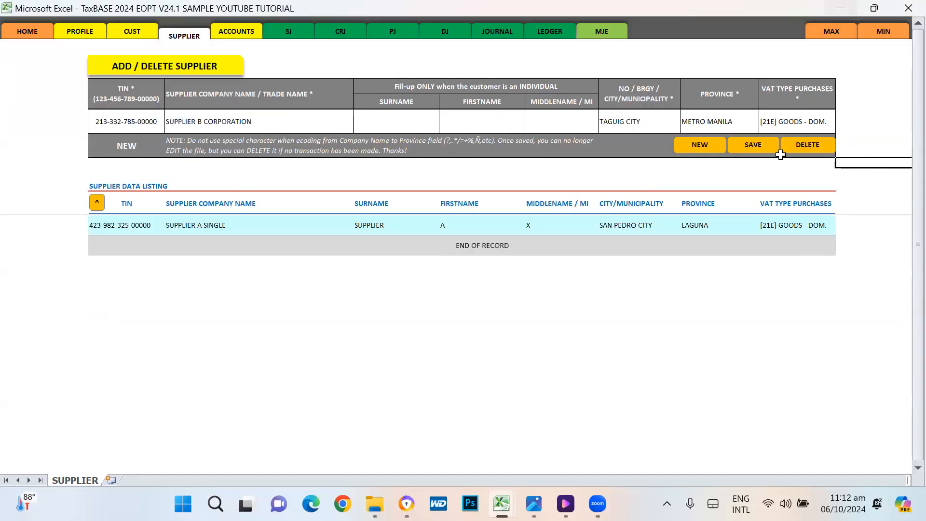
pyautogui.click(794, 124)
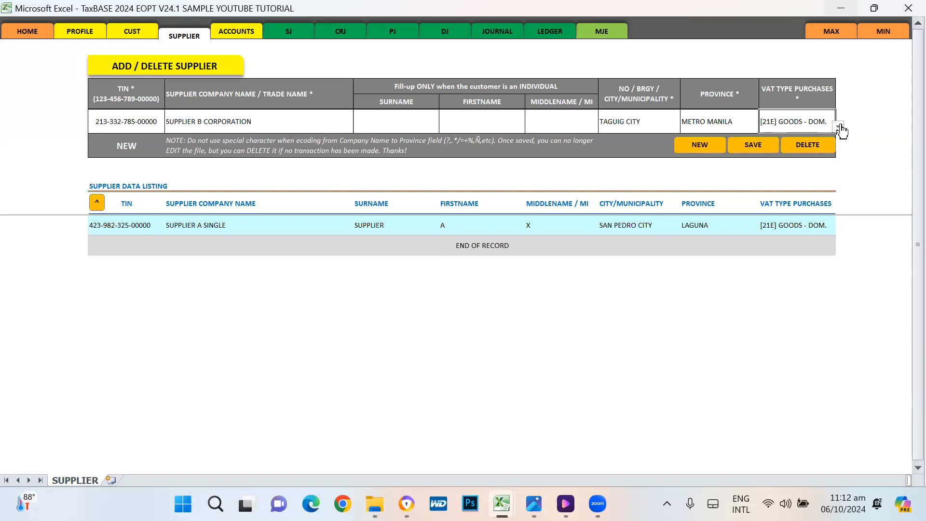
# Step: Display the list of VAT purchase types for SUPPLIER B CORPORATION's entry
pyautogui.click(840, 128)
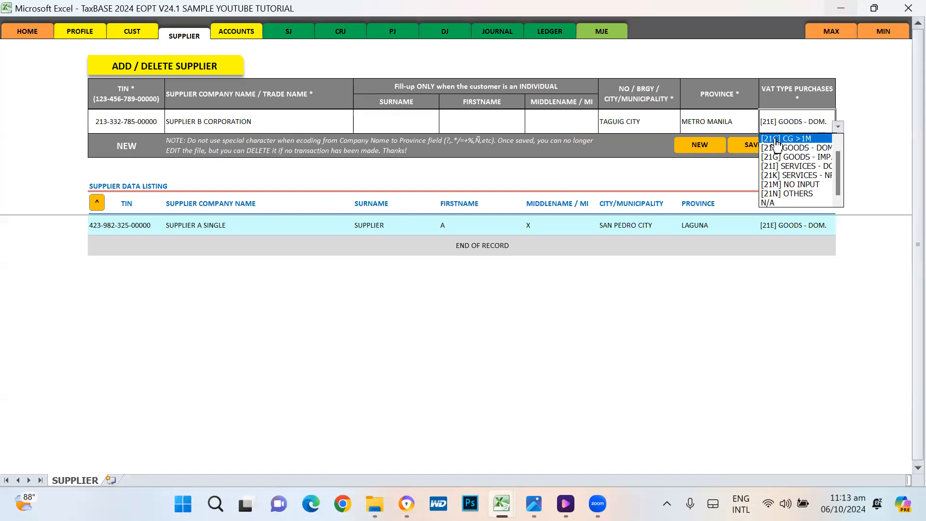
# Step: Try [21I] SERVICES - DOM, then settle on [21E] GOODS - DOM. as the VAT purchase type
pyautogui.click(776, 147)
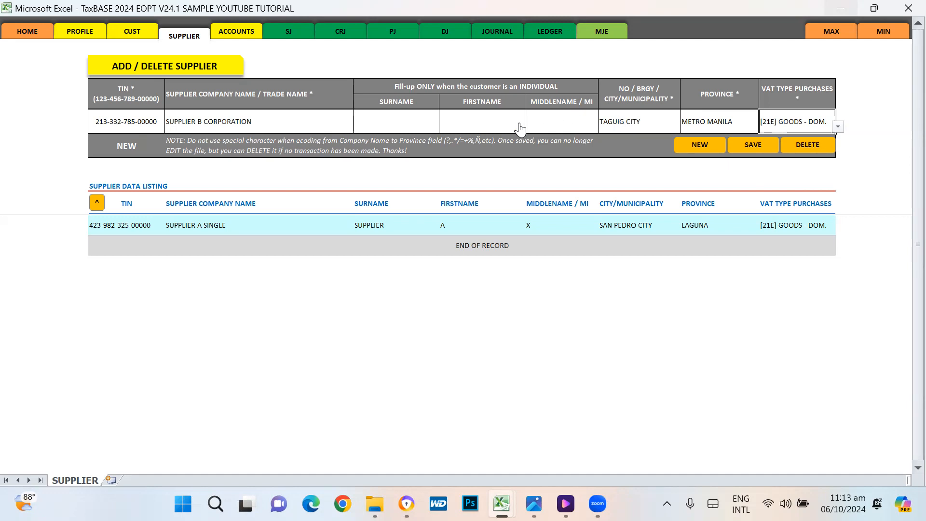
pyautogui.click(760, 146)
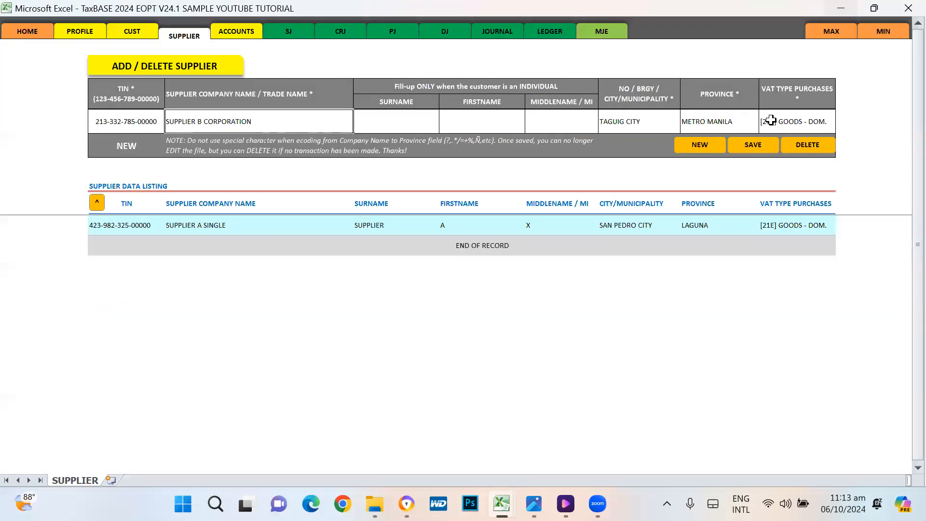
pyautogui.click(770, 120)
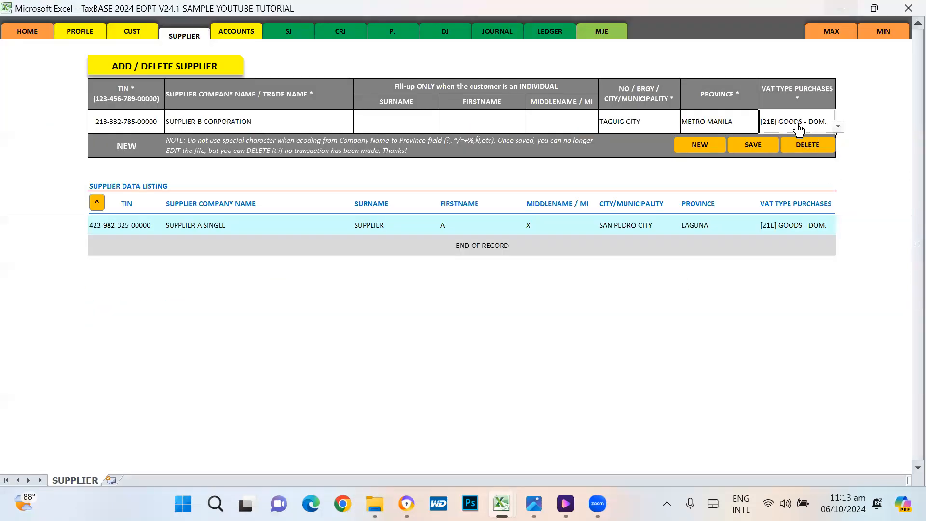
pyautogui.click(838, 128)
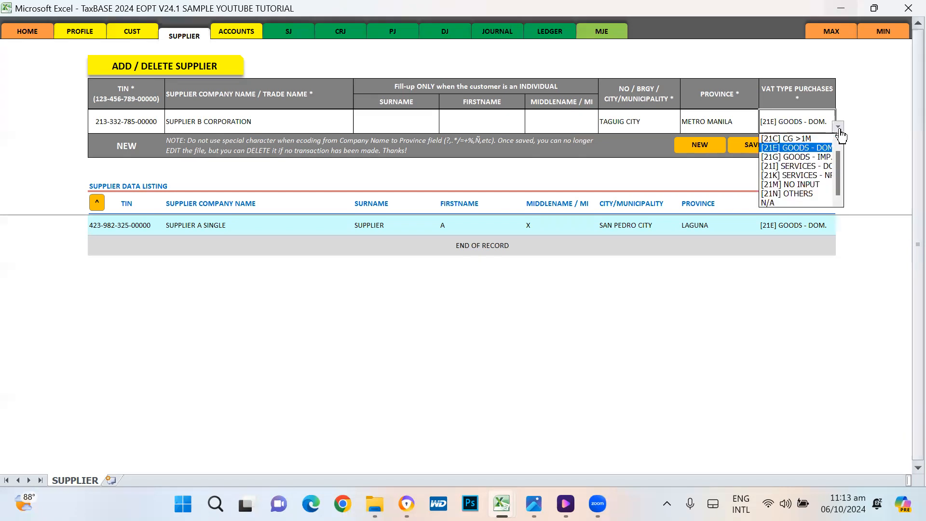
pyautogui.click(822, 167)
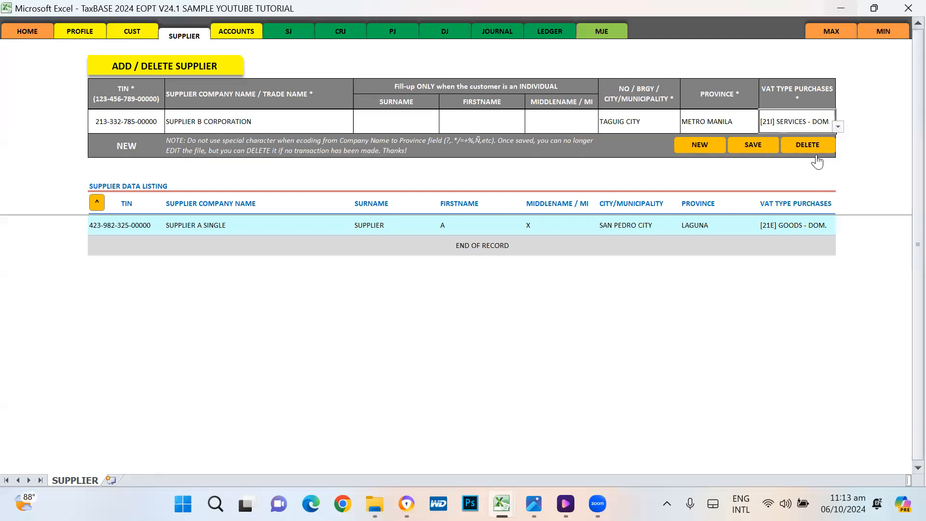
pyautogui.click(839, 127)
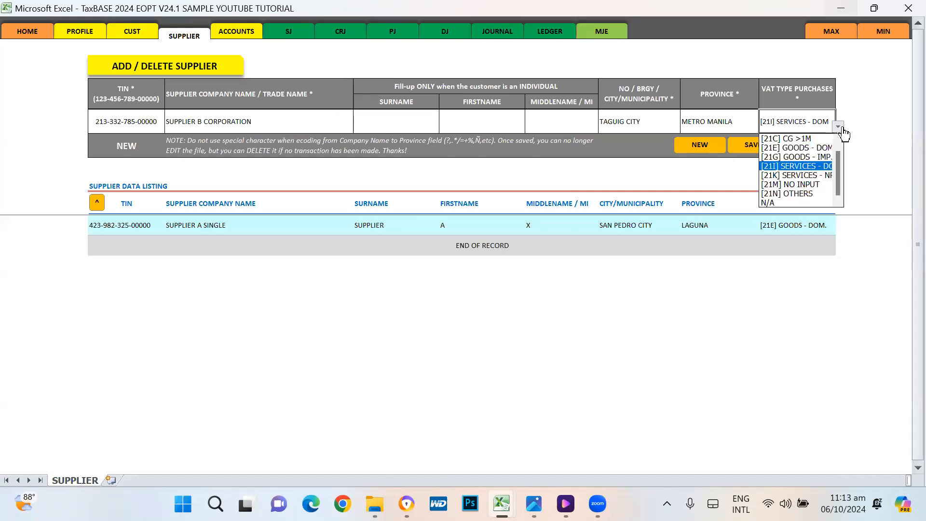
pyautogui.click(810, 150)
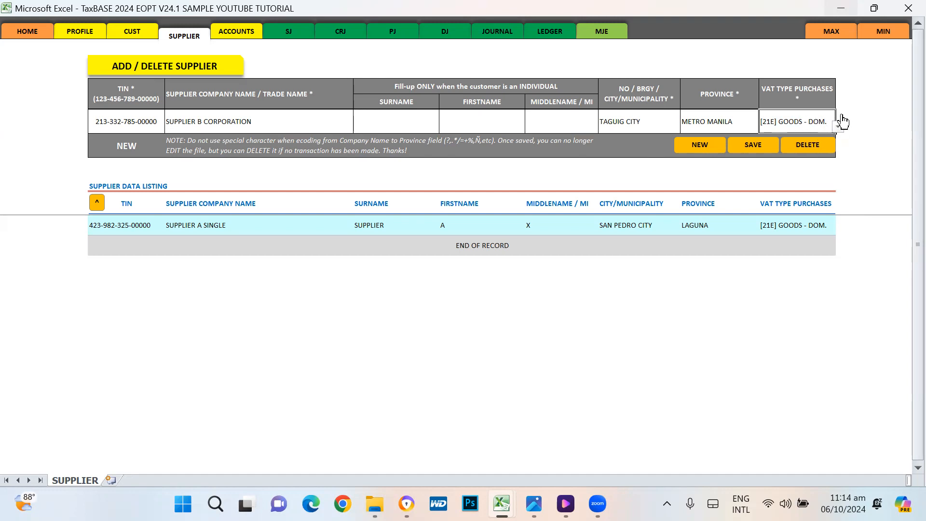
# Step: Save SUPPLIER B CORPORATION and review both suppliers in the listing
pyautogui.click(757, 147)
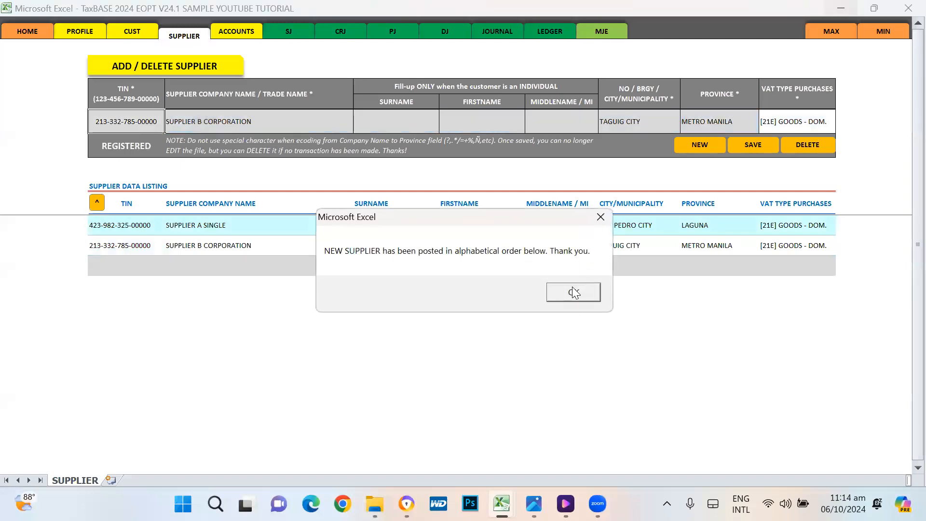
pyautogui.click(574, 293)
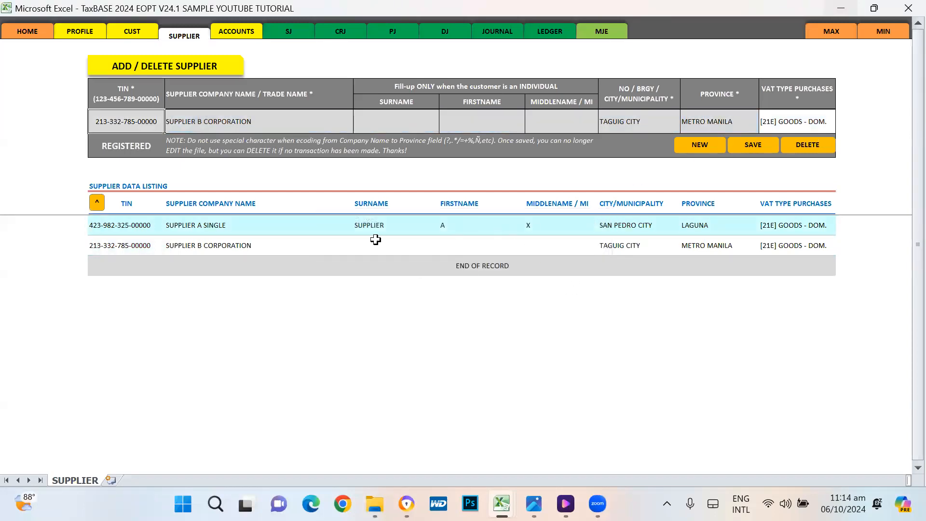
pyautogui.click(183, 226)
pyautogui.click(185, 245)
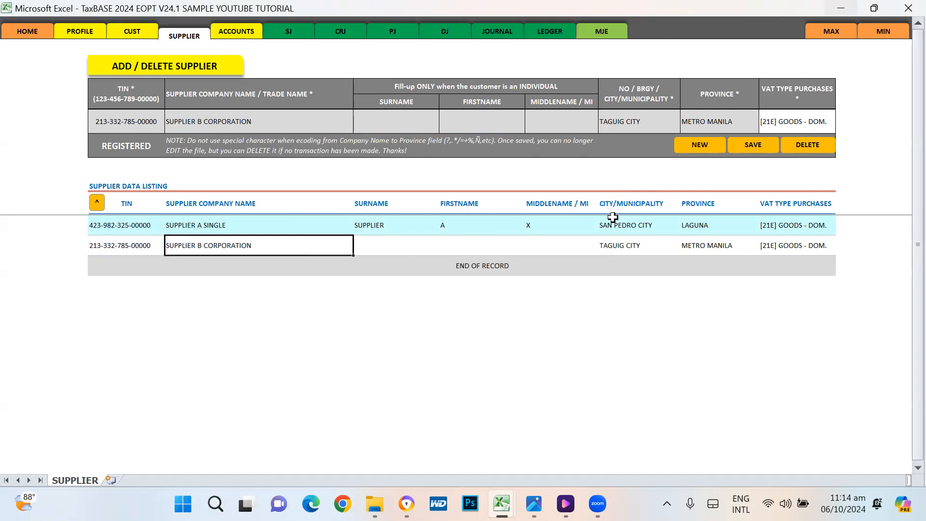
pyautogui.click(107, 246)
pyautogui.click(97, 203)
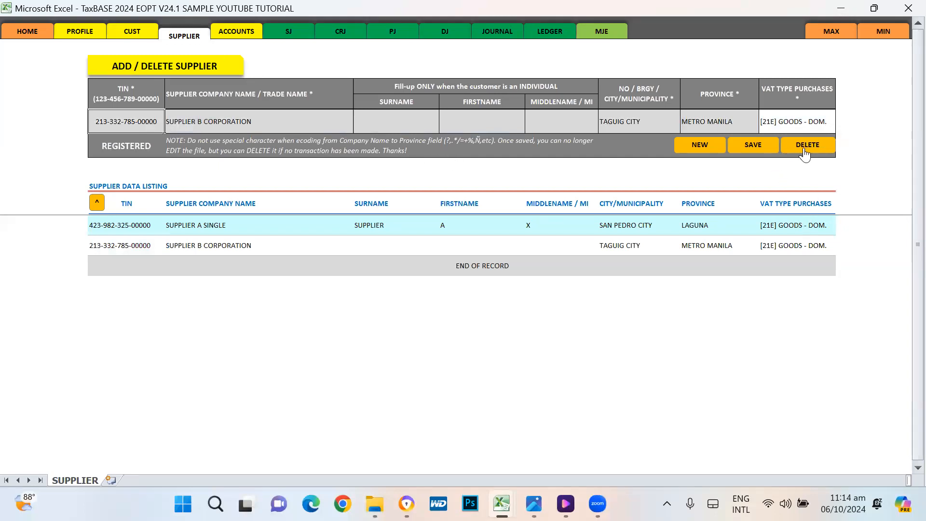
# Step: Recheck the VAT type purchases choices, leaving the value unchanged
pyautogui.click(825, 122)
pyautogui.click(839, 128)
pyautogui.click(839, 127)
pyautogui.click(839, 127)
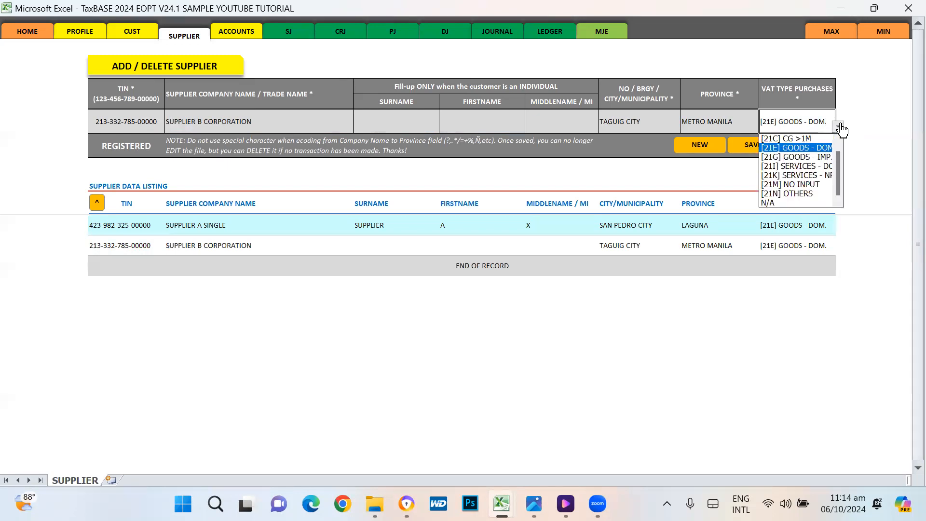
pyautogui.click(878, 123)
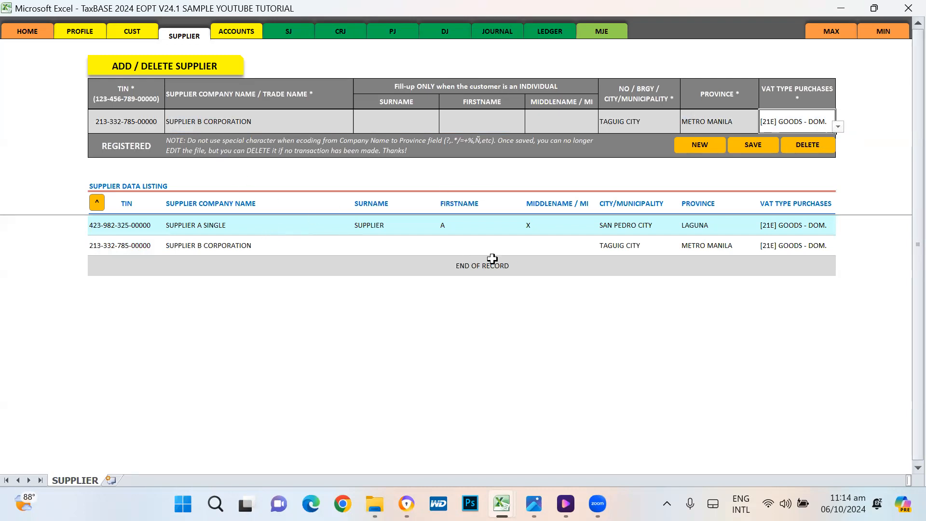
# Step: Clear the supplier form, check the listed TINs, and switch to the ACCOUNTS sheet
pyautogui.click(701, 145)
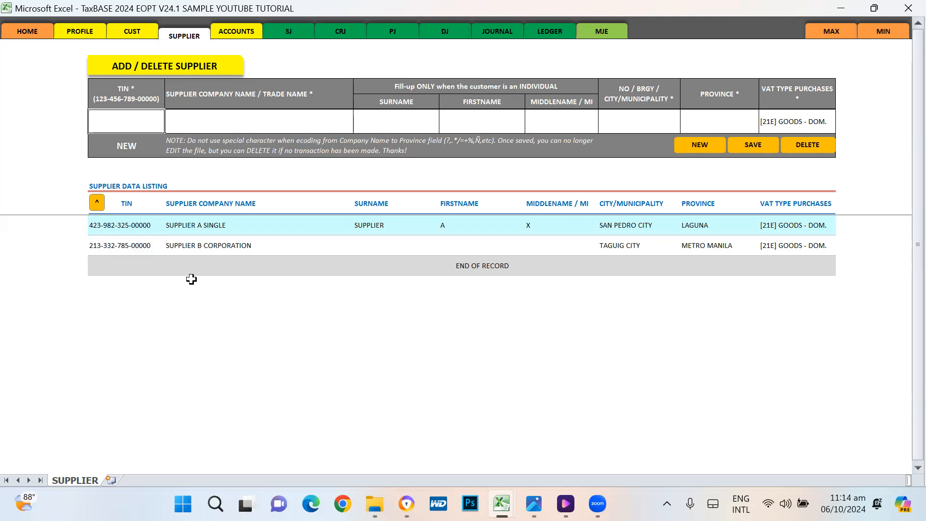
pyautogui.click(125, 233)
pyautogui.click(130, 242)
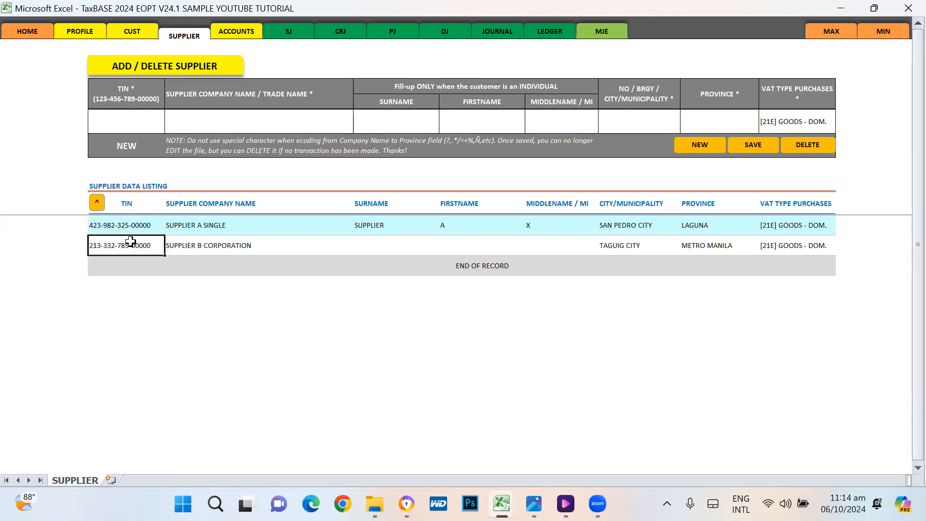
pyautogui.click(237, 32)
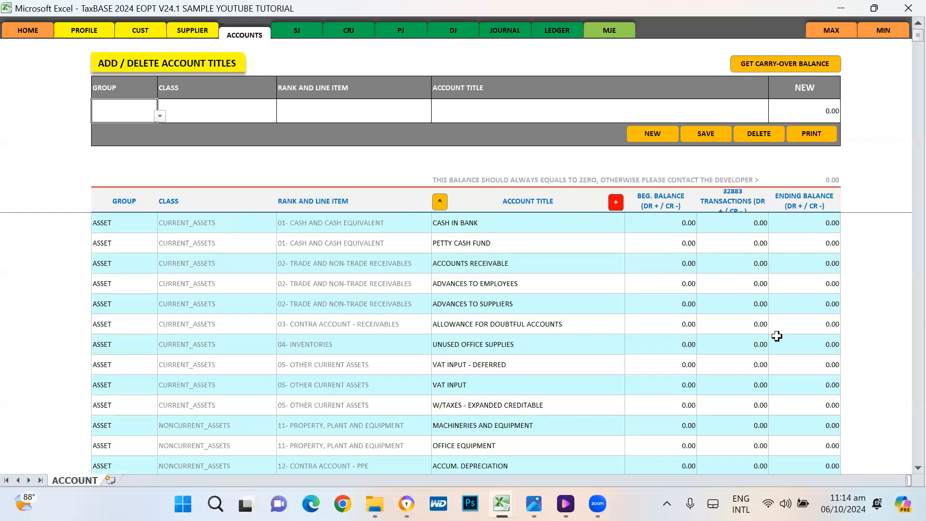
# Step: Load PETTY CASH FUND into the account form and attempt deletion, which the system blocks
pyautogui.click(488, 303)
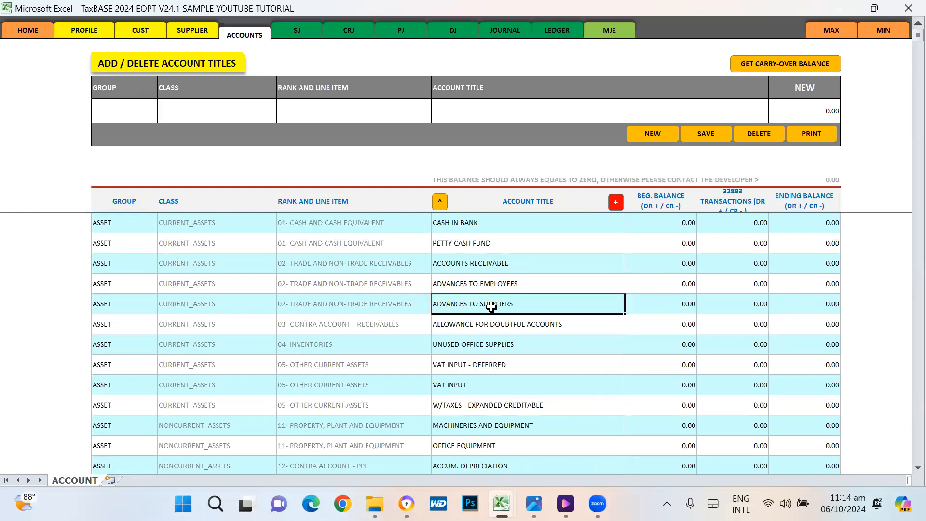
pyautogui.scroll(-4, 586, 331)
pyautogui.scroll(-20, 586, 331)
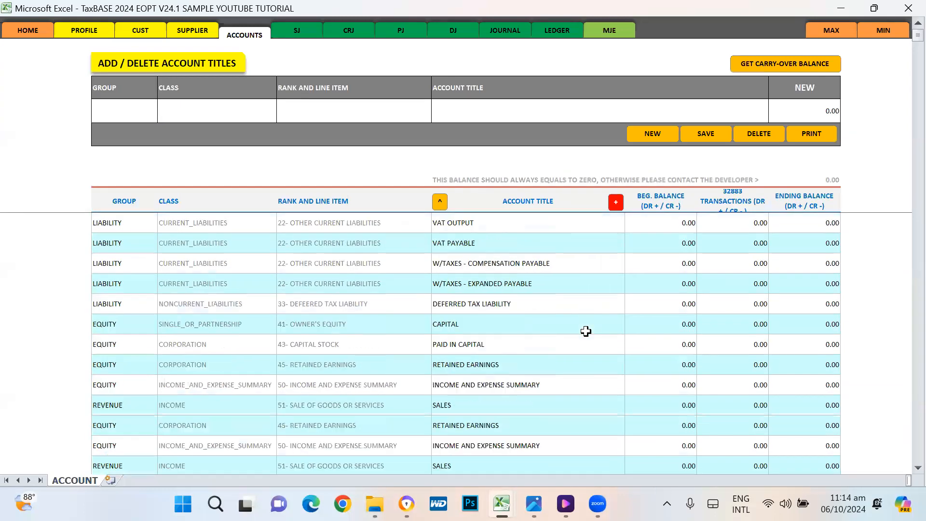
pyautogui.scroll(20, 586, 332)
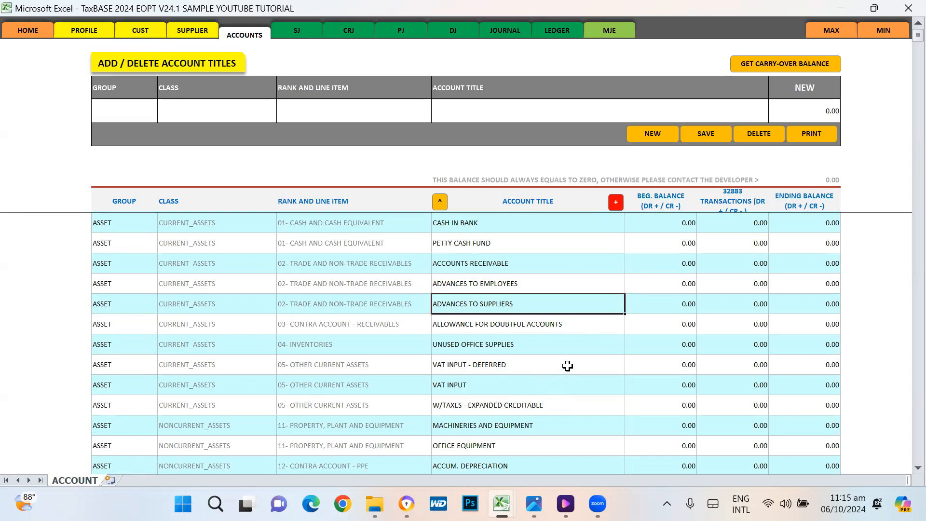
pyautogui.click(475, 246)
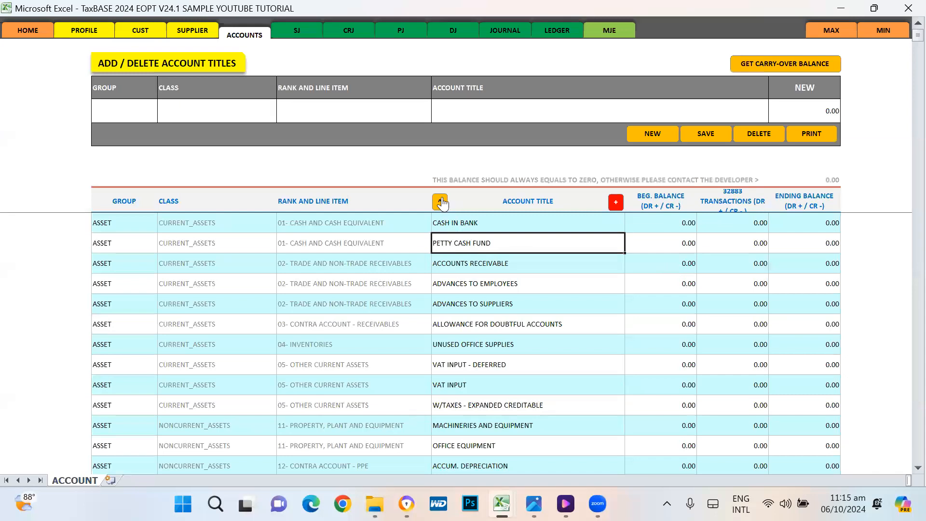
pyautogui.click(439, 202)
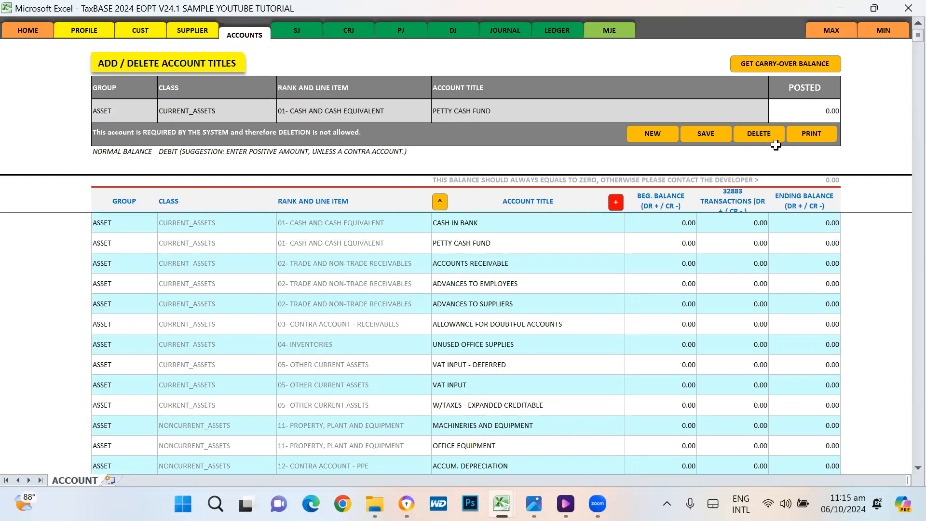
pyautogui.click(759, 133)
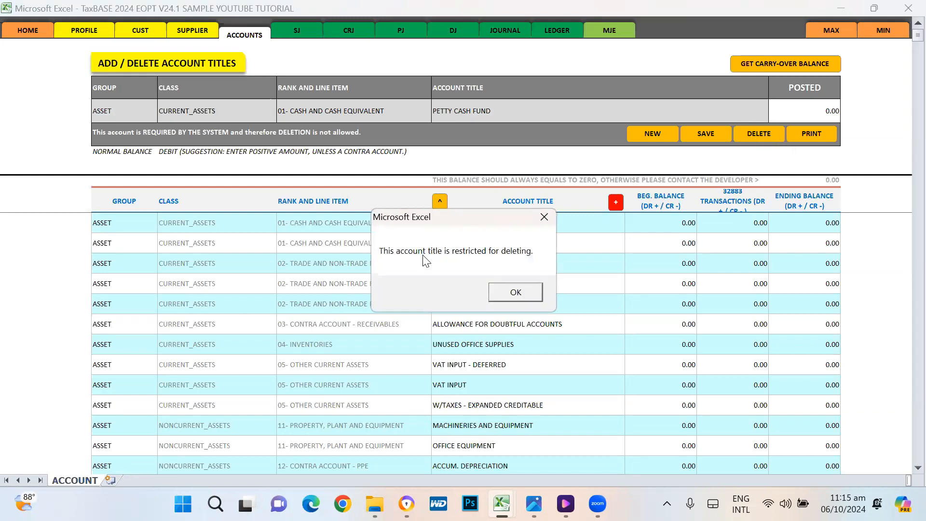
pyautogui.click(518, 299)
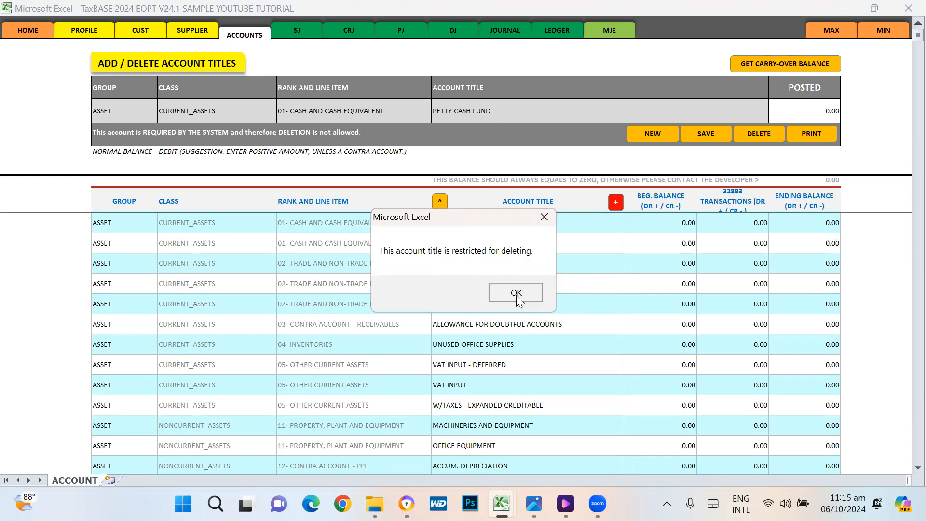
# Step: Inspect CASH IN BANK's ending balance and ADVANCES TO EMPLOYEES' beginning balance in the account list
pyautogui.click(448, 112)
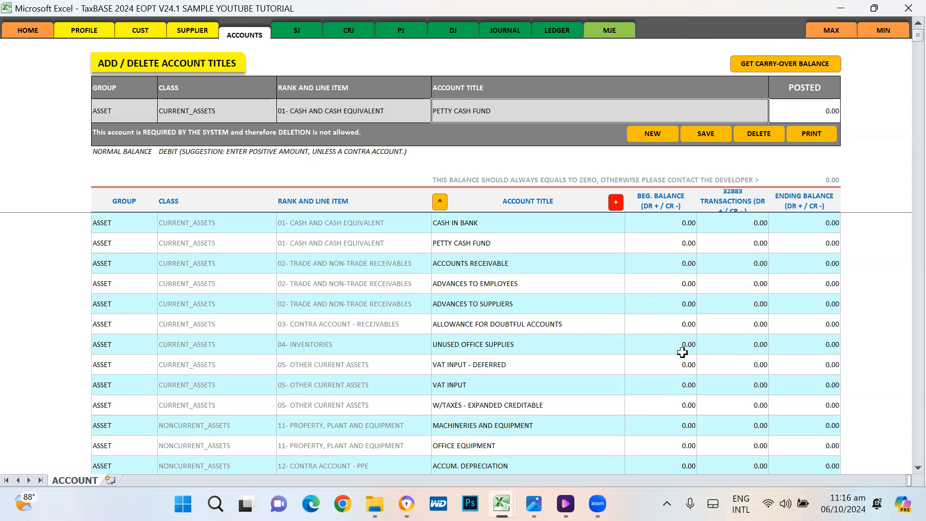
pyautogui.click(810, 228)
pyautogui.scroll(-7, 764, 341)
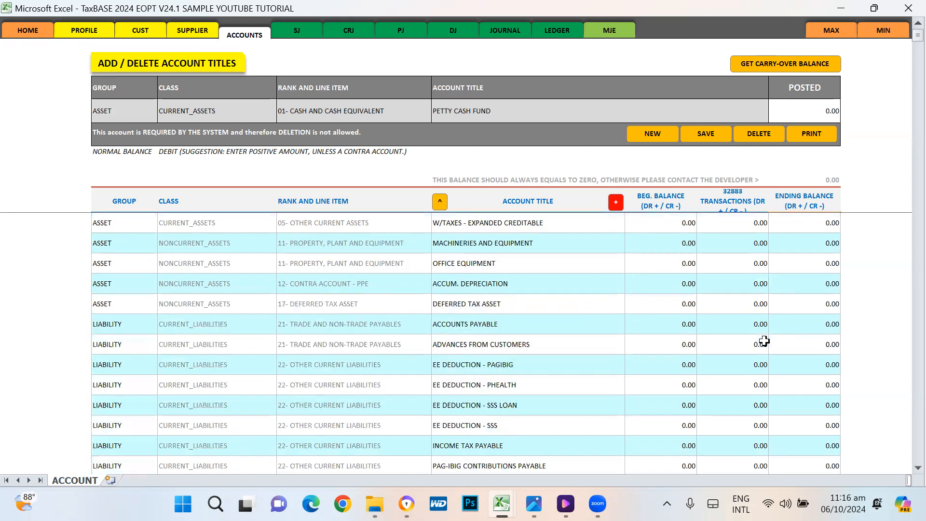
pyautogui.scroll(-15, 764, 341)
pyautogui.scroll(12, 761, 352)
pyautogui.scroll(15, 761, 352)
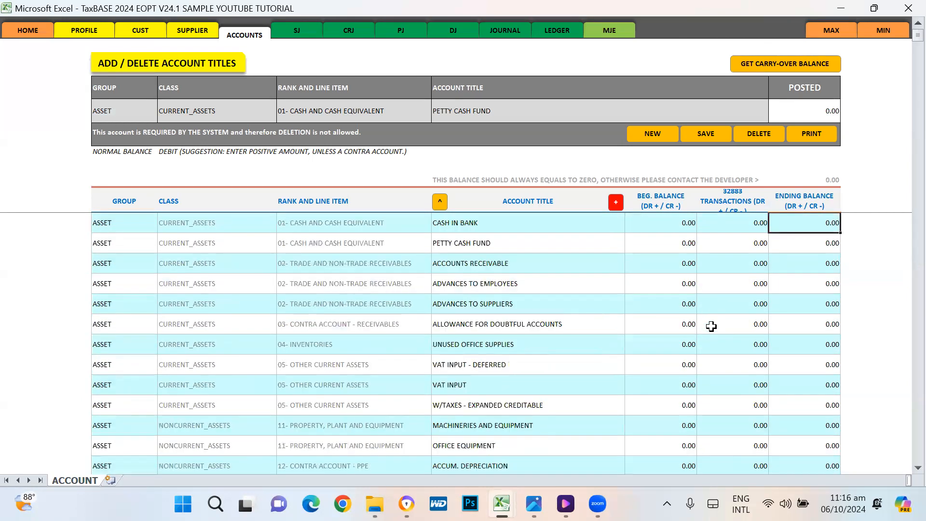
pyautogui.click(673, 281)
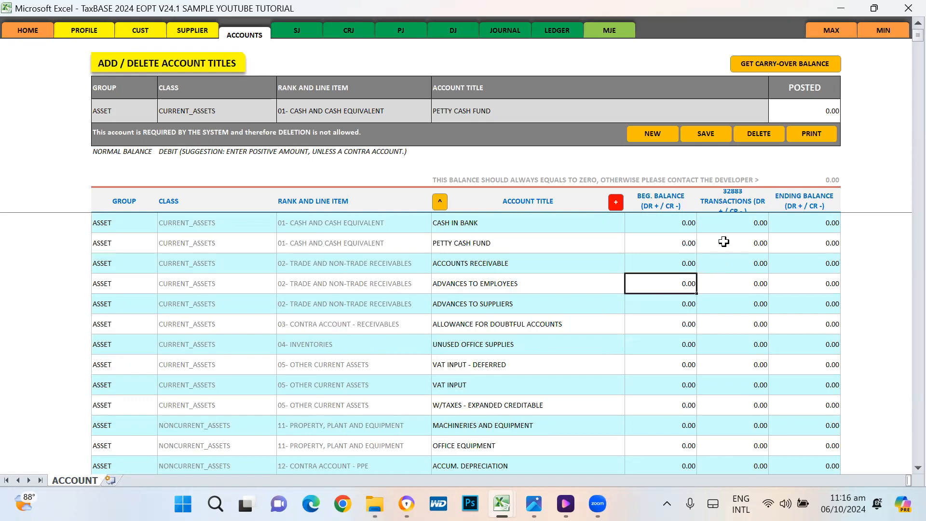
# Step: Select CASH IN BANK, then the RENT EXPENSES, PURCHASES and MATERIALS - SERVICES titles
pyautogui.click(461, 228)
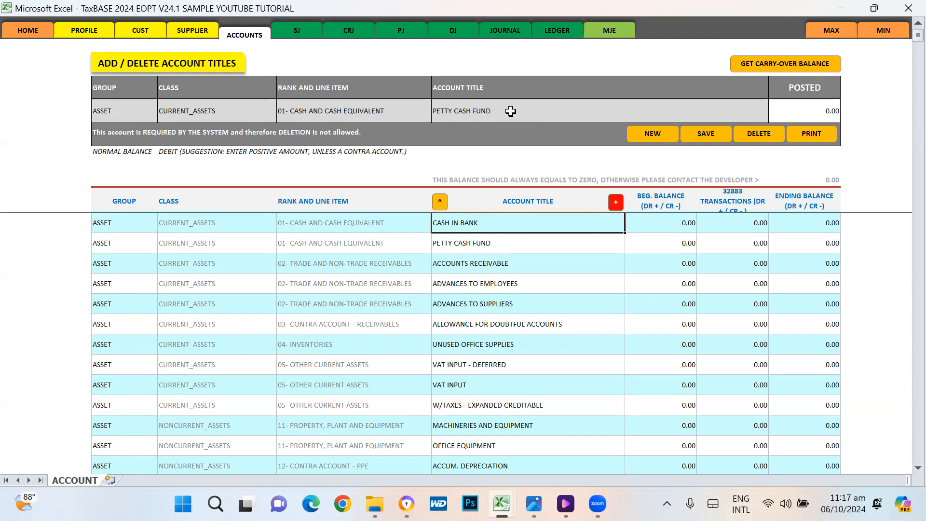
pyautogui.scroll(-3, 571, 336)
pyautogui.scroll(-9, 571, 336)
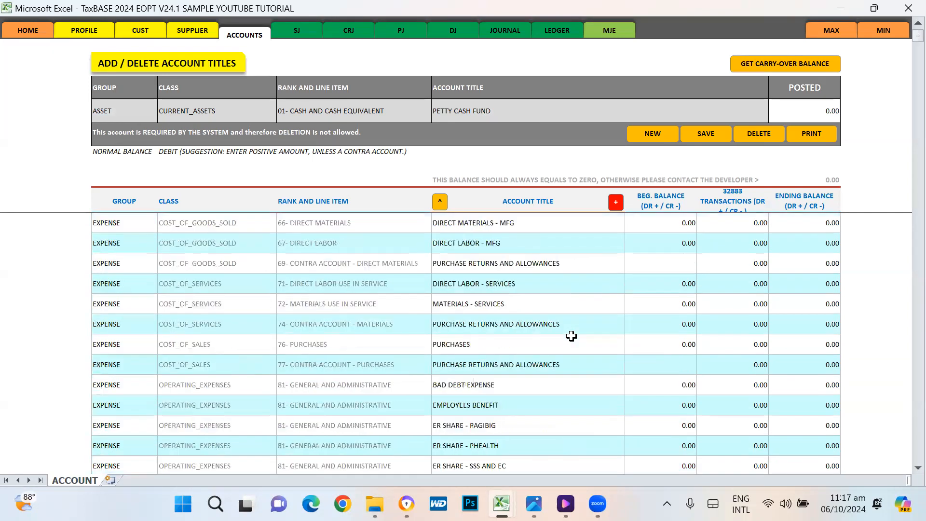
pyautogui.scroll(-2, 571, 336)
pyautogui.scroll(15, 571, 336)
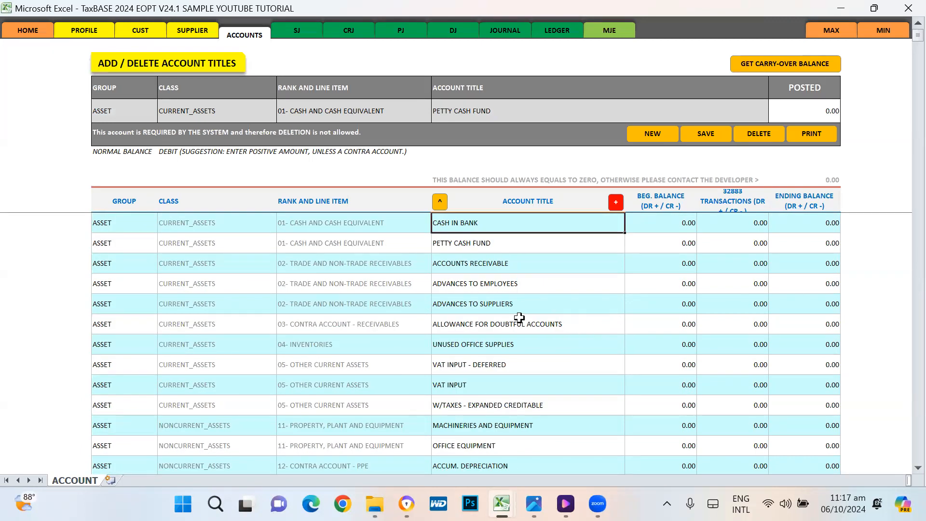
pyautogui.scroll(-10, 534, 373)
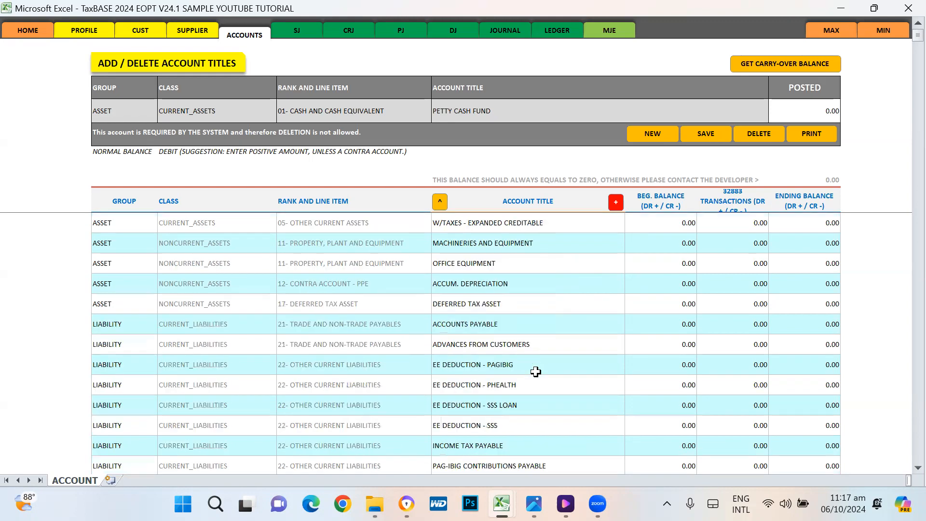
pyautogui.scroll(-3, 534, 375)
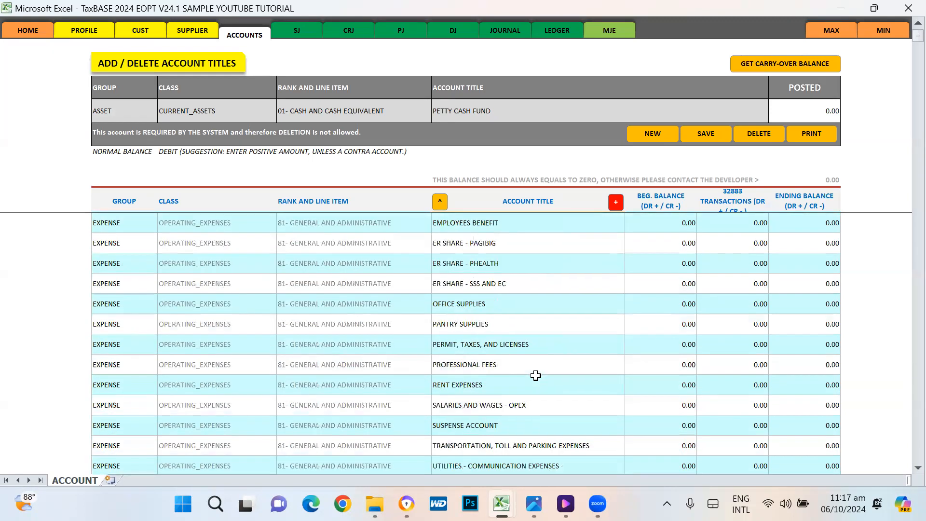
pyautogui.scroll(1, 534, 375)
pyautogui.click(474, 331)
pyautogui.scroll(3, 497, 316)
pyautogui.click(478, 290)
pyautogui.click(470, 248)
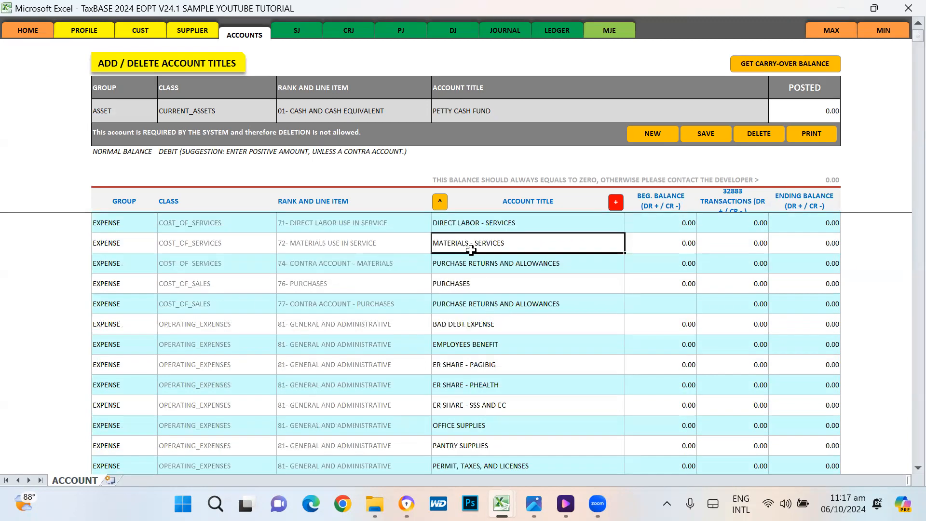
# Step: Clear the entry row with NEW and drop down the Group choices
pyautogui.click(649, 135)
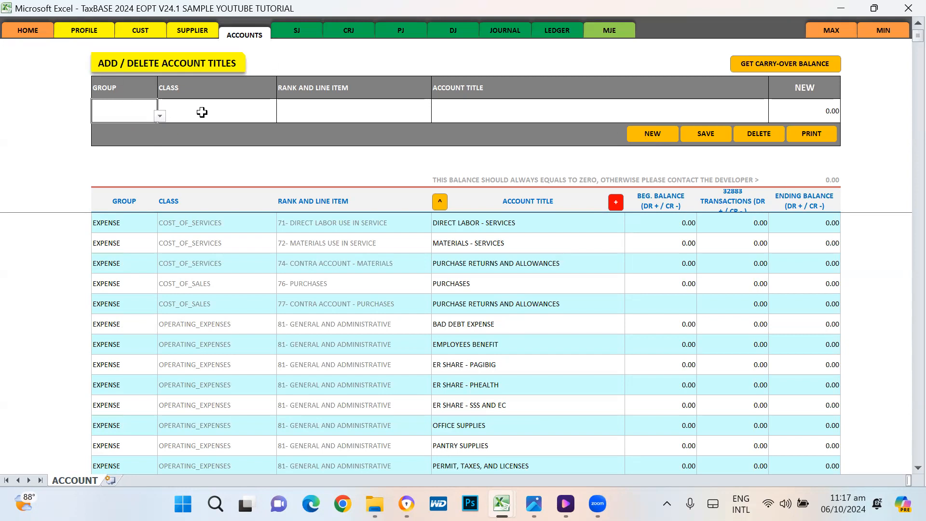
pyautogui.click(159, 116)
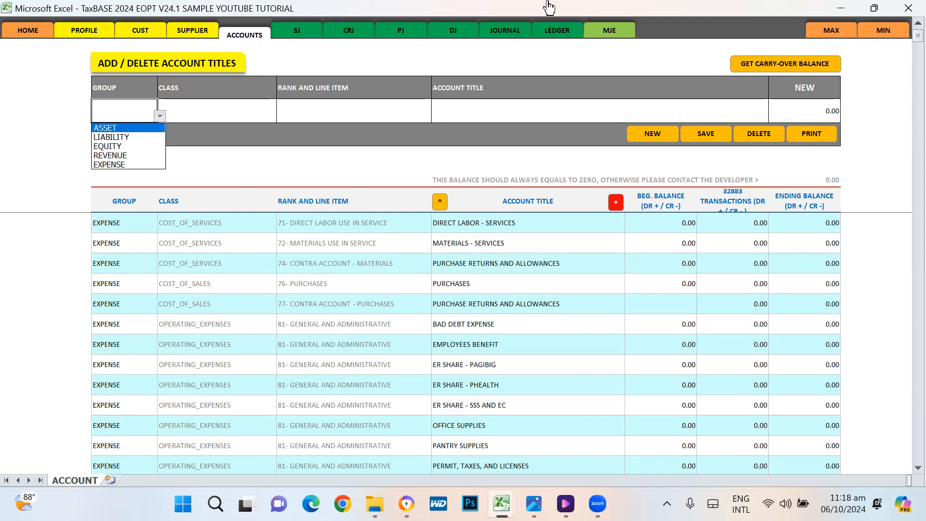
pyautogui.moveTo(501, 504)
# Step: Set group ASSET with class CURRENT_ASSETS and review its line items without choosing
pyautogui.click(120, 128)
pyautogui.click(229, 114)
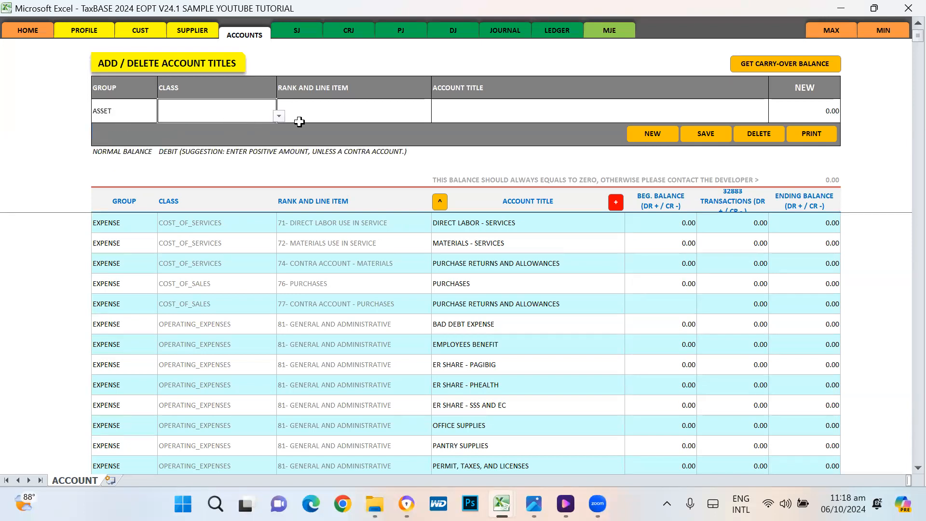
pyautogui.click(279, 117)
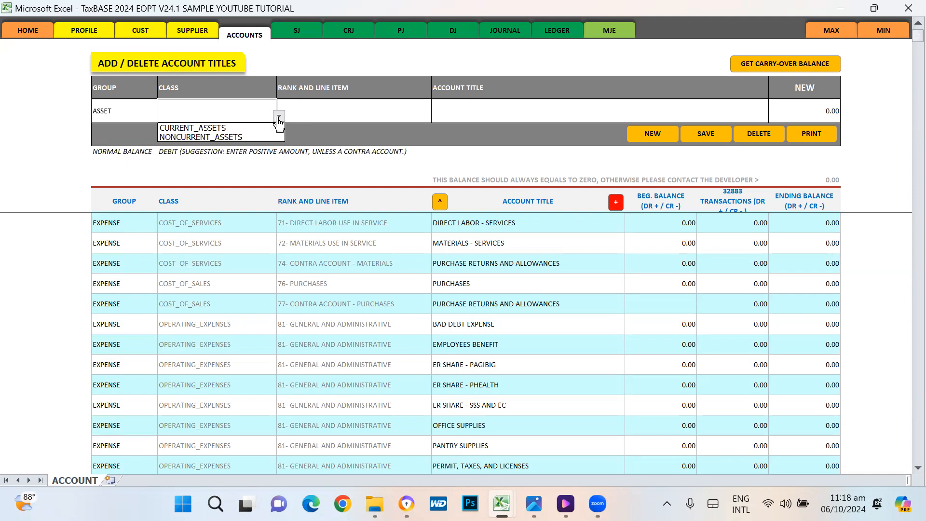
pyautogui.click(212, 129)
pyautogui.click(379, 115)
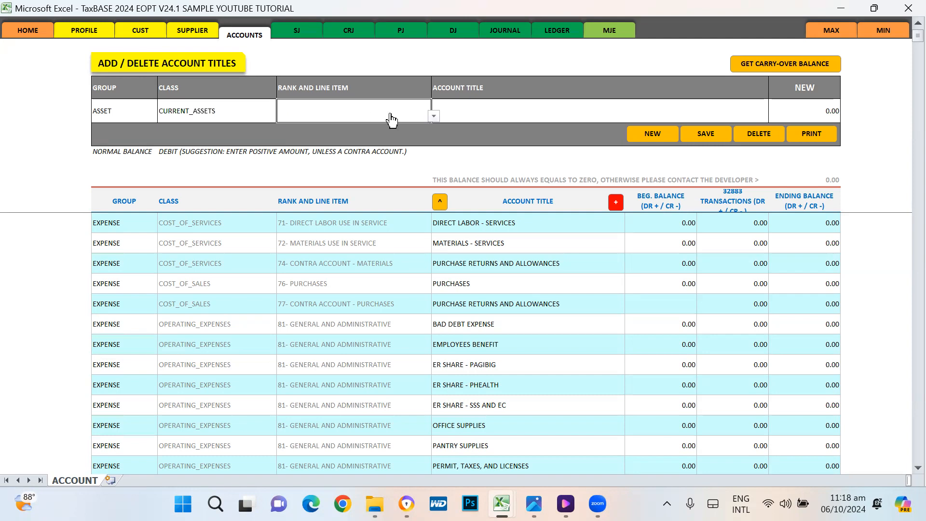
pyautogui.click(434, 116)
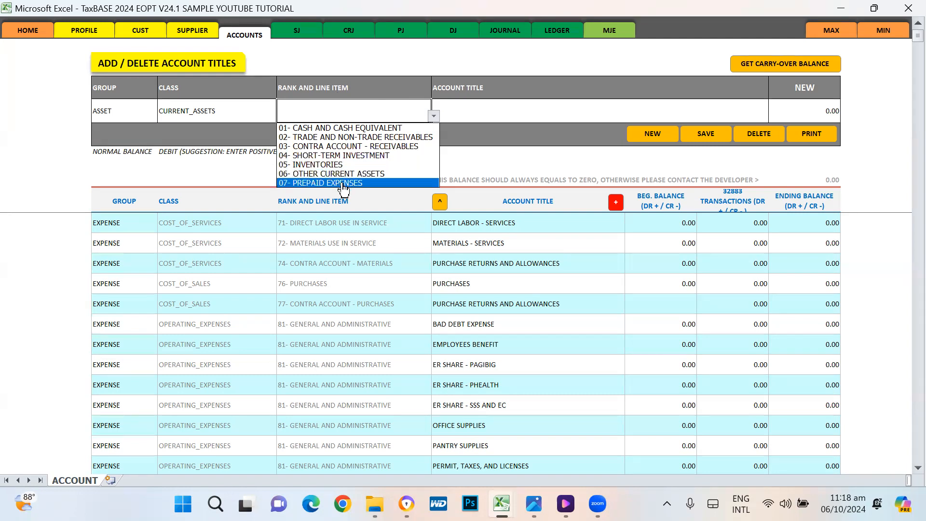
pyautogui.click(227, 111)
# Step: Change the class to NONCURRENT_ASSETS and review its line items without choosing
pyautogui.click(279, 118)
pyautogui.click(214, 136)
pyautogui.click(336, 106)
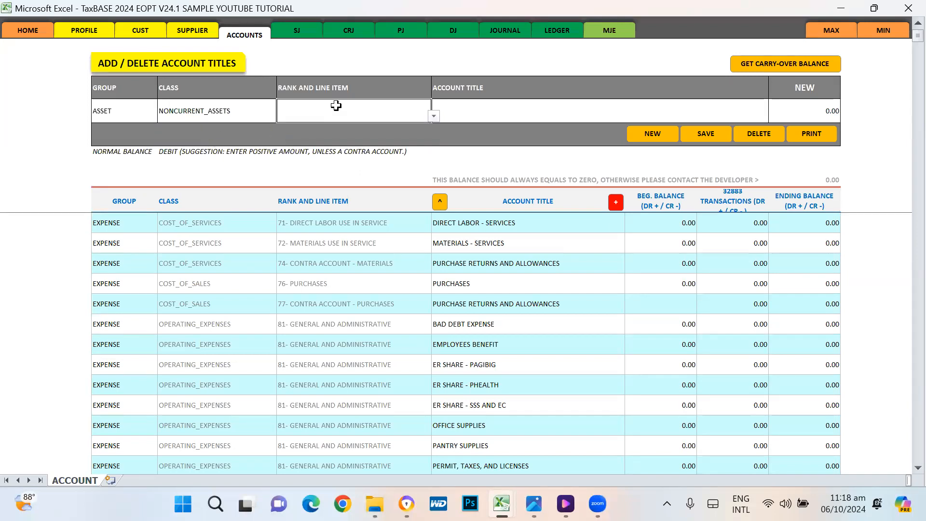
pyautogui.click(434, 117)
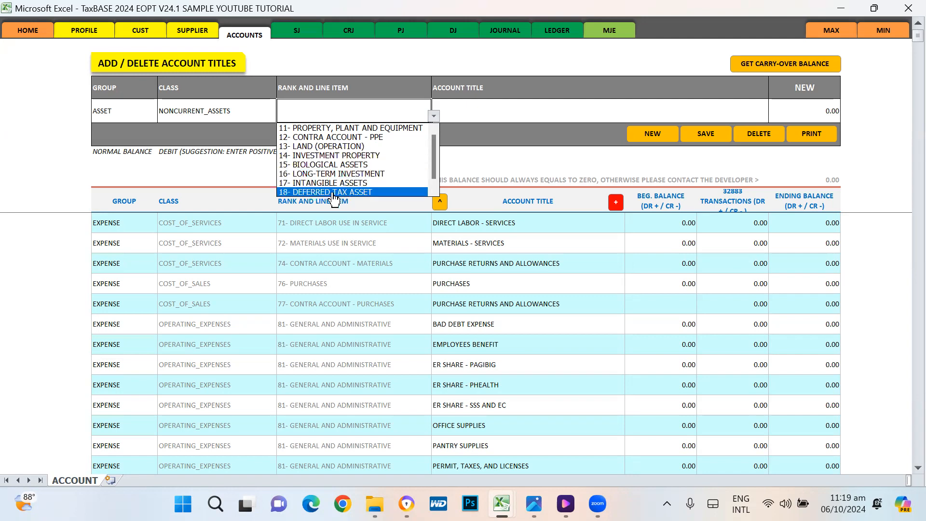
pyautogui.click(215, 116)
pyautogui.click(235, 108)
pyautogui.click(129, 104)
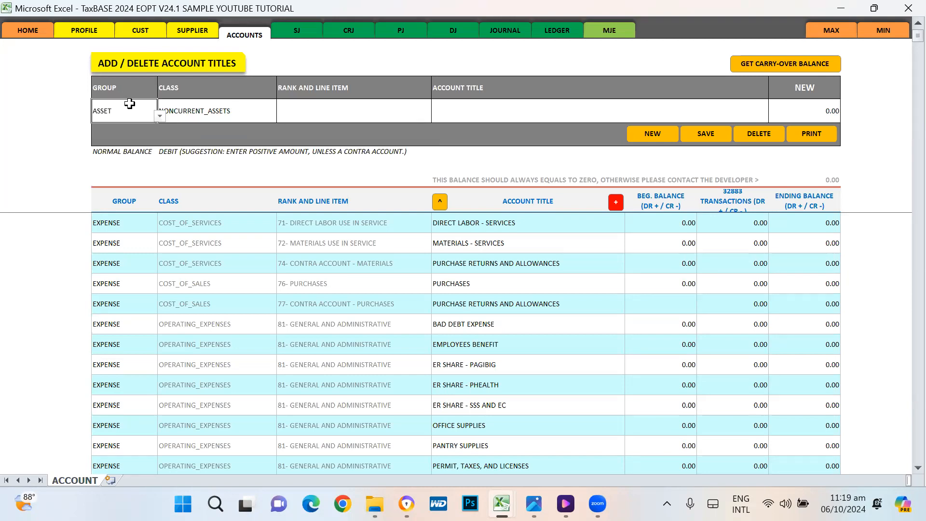
# Step: Switch to group LIABILITY, class CURRENT_LIABILITIES, and review its line items
pyautogui.click(160, 116)
pyautogui.click(140, 135)
pyautogui.click(226, 120)
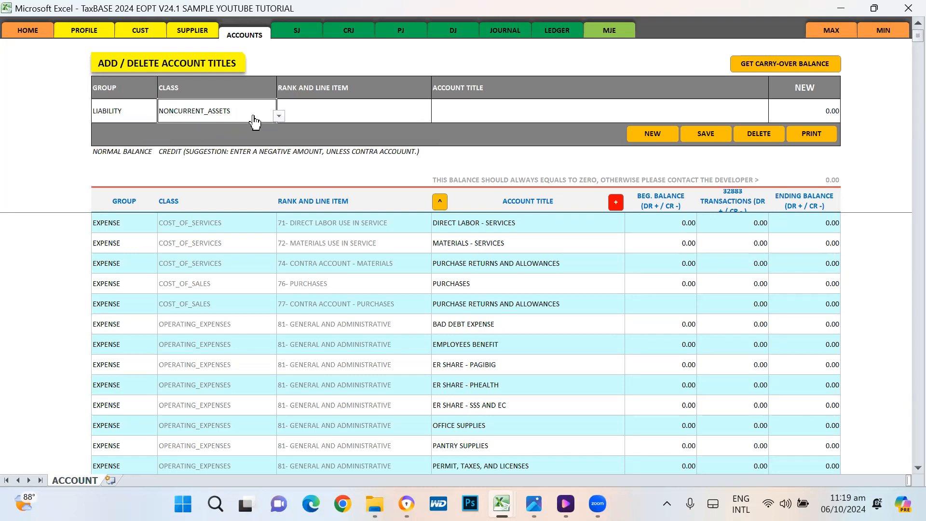
pyautogui.click(278, 116)
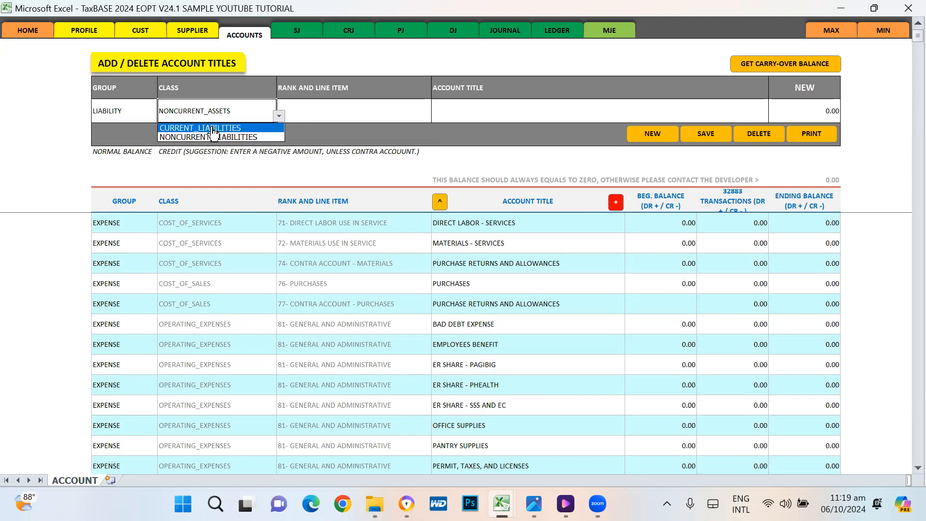
pyautogui.click(213, 129)
pyautogui.click(279, 116)
pyautogui.click(207, 128)
pyautogui.click(366, 114)
pyautogui.click(434, 116)
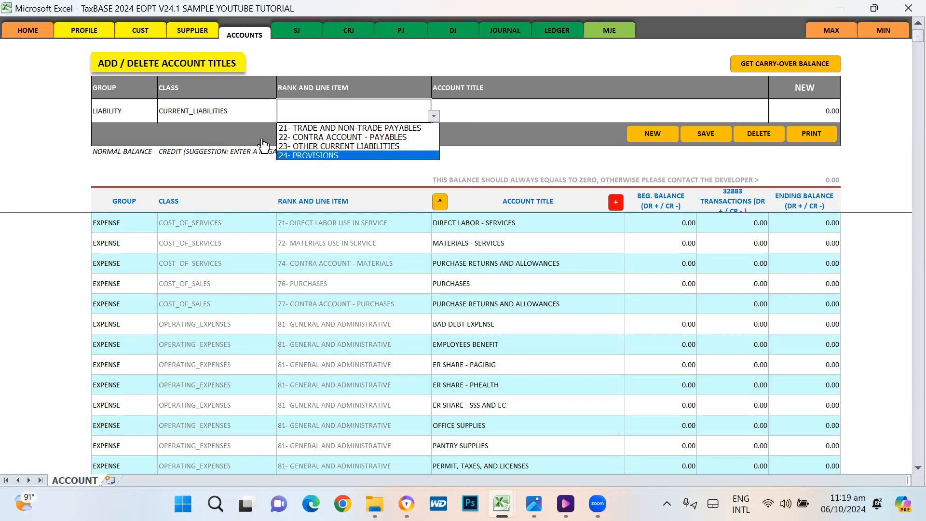
pyautogui.click(240, 111)
# Step: Change the class to NONCURRENT_LIABILITIES and review its line items without picking one
pyautogui.click(239, 111)
pyautogui.click(278, 116)
pyautogui.click(227, 137)
pyautogui.click(381, 116)
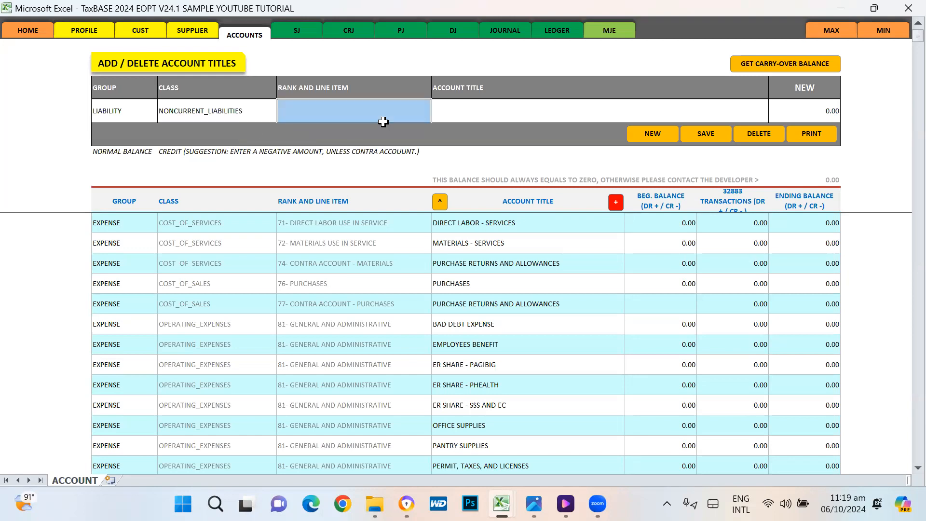
pyautogui.click(433, 116)
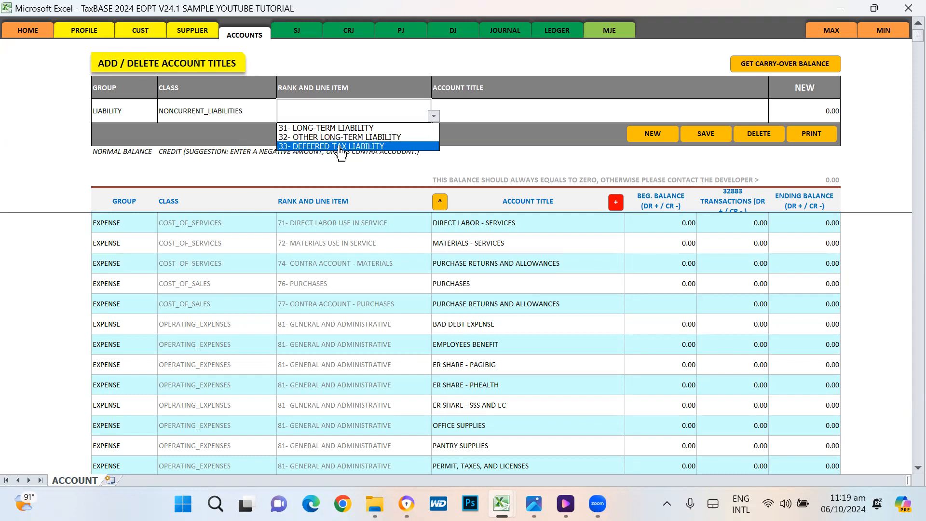
pyautogui.click(263, 113)
pyautogui.click(151, 108)
pyautogui.click(159, 116)
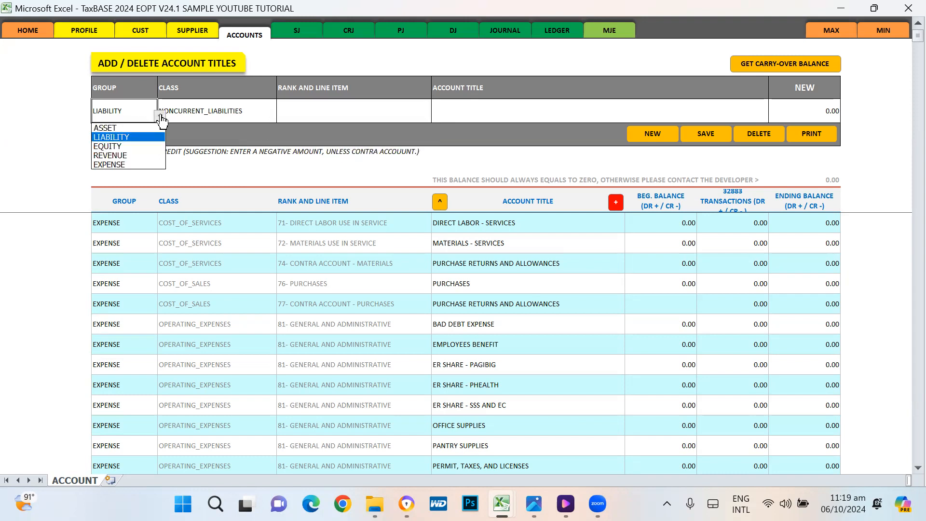
# Step: Set group EQUITY and try classes SINGLE_OR_PARTNERSHIP, CORPORATION and INCOME_AND_EXPENSE_SUMMARY
pyautogui.click(127, 147)
pyautogui.click(237, 111)
pyautogui.click(279, 117)
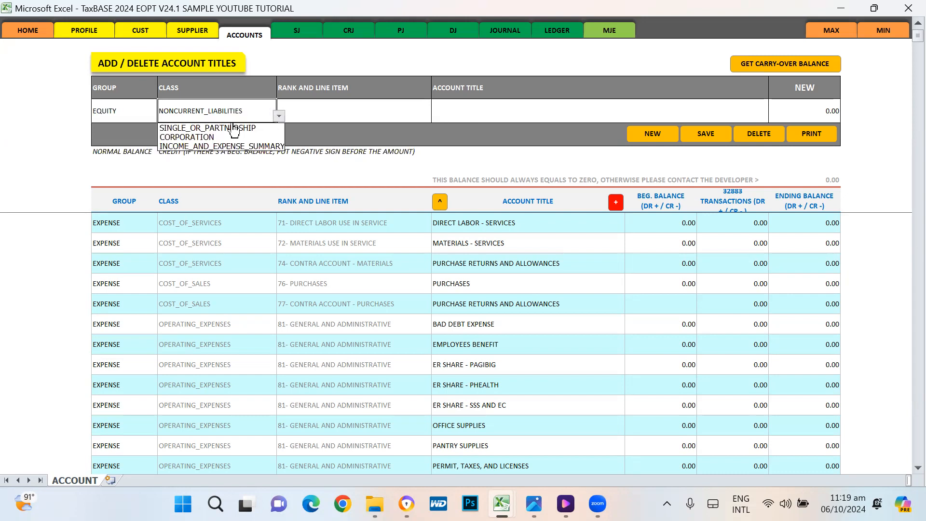
pyautogui.click(217, 128)
pyautogui.click(279, 116)
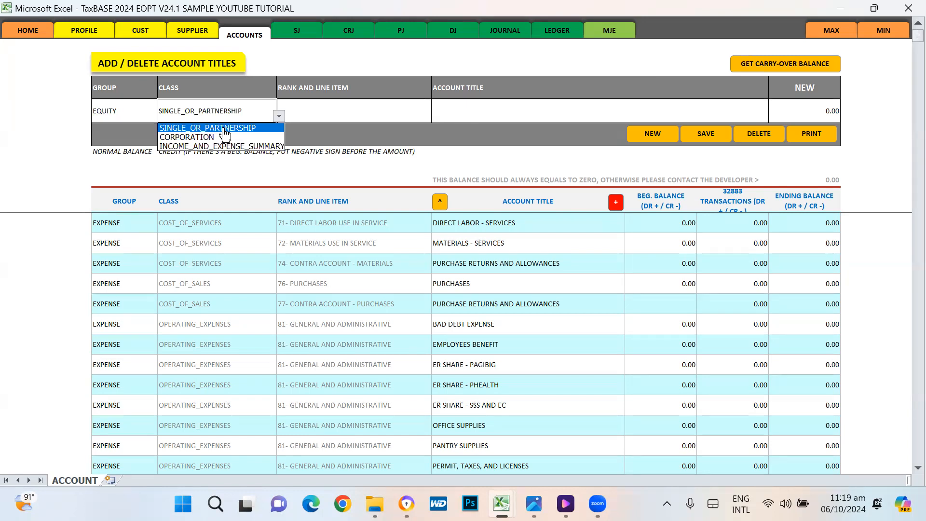
pyautogui.click(201, 137)
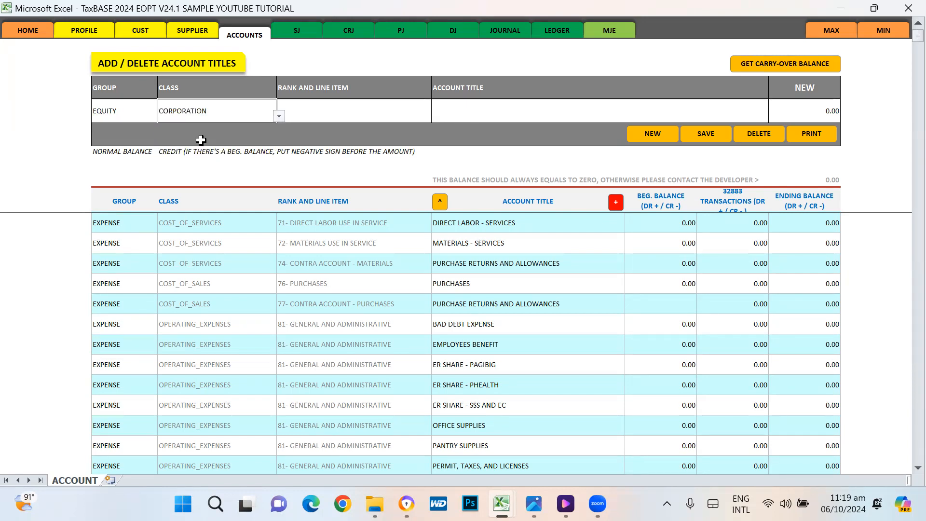
pyautogui.click(280, 117)
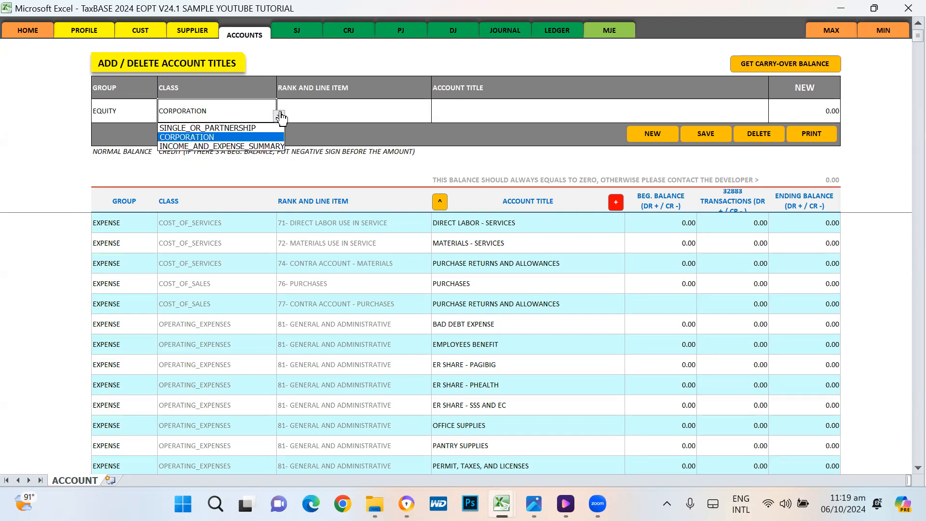
pyautogui.click(205, 146)
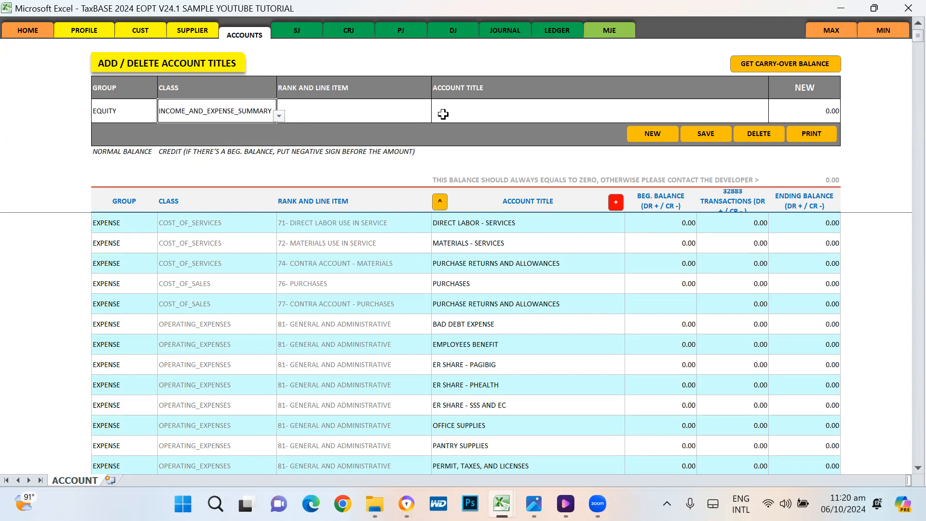
# Step: Switch to group REVENUE with class INCOME and review its line items
pyautogui.click(140, 111)
pyautogui.click(159, 116)
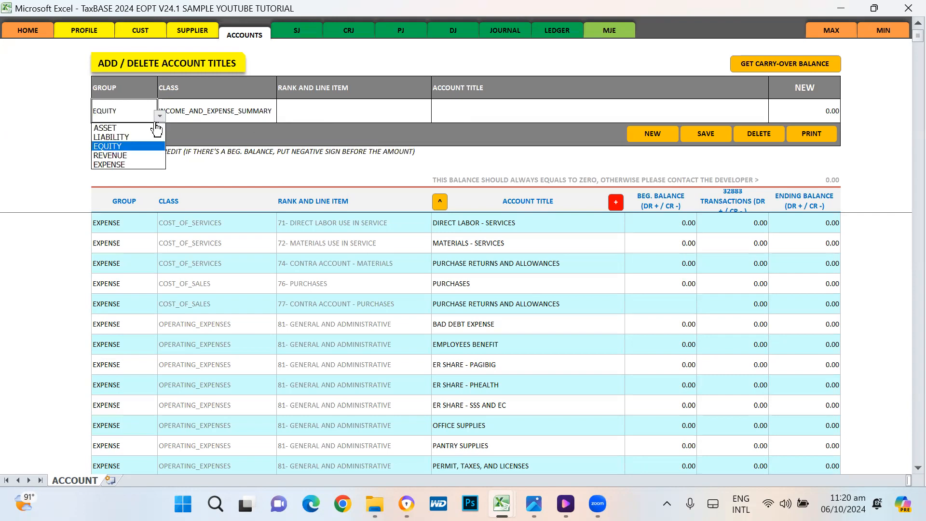
pyautogui.click(126, 156)
pyautogui.click(244, 111)
pyautogui.click(279, 117)
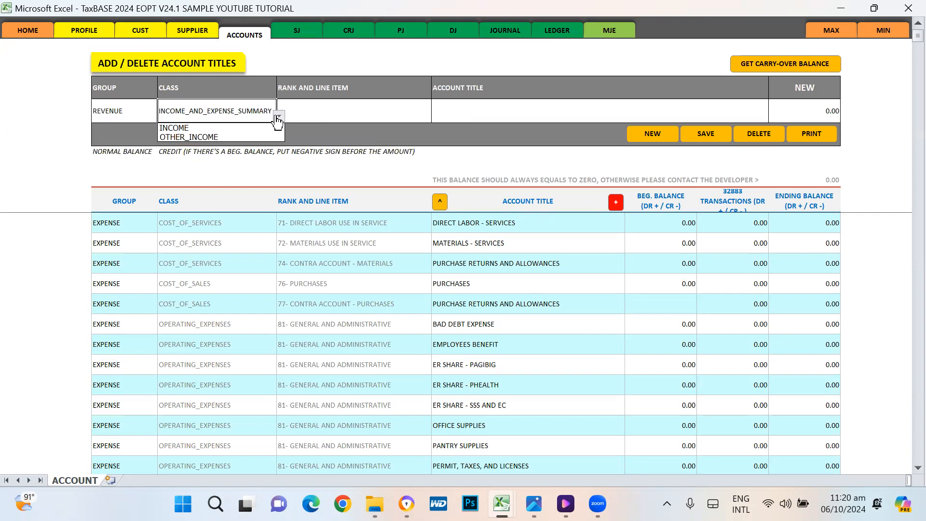
pyautogui.click(194, 129)
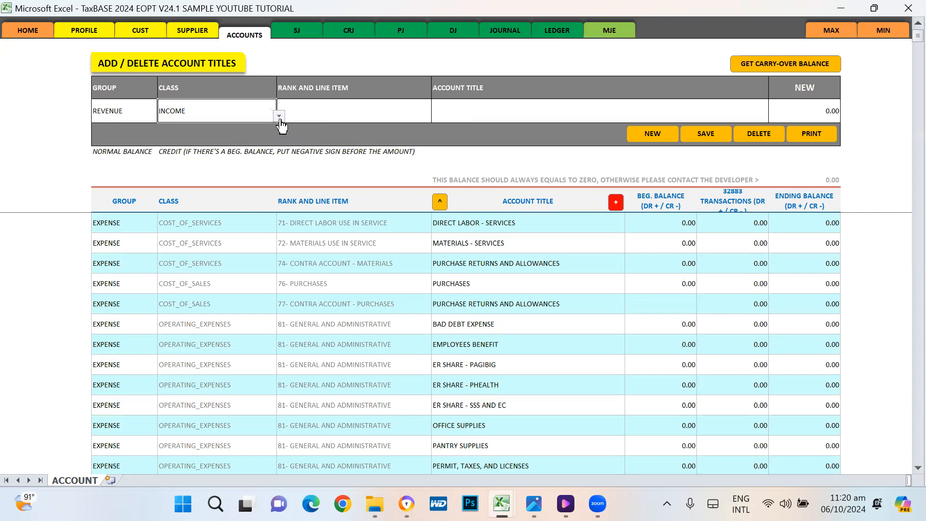
pyautogui.click(278, 116)
pyautogui.click(347, 111)
pyautogui.click(434, 118)
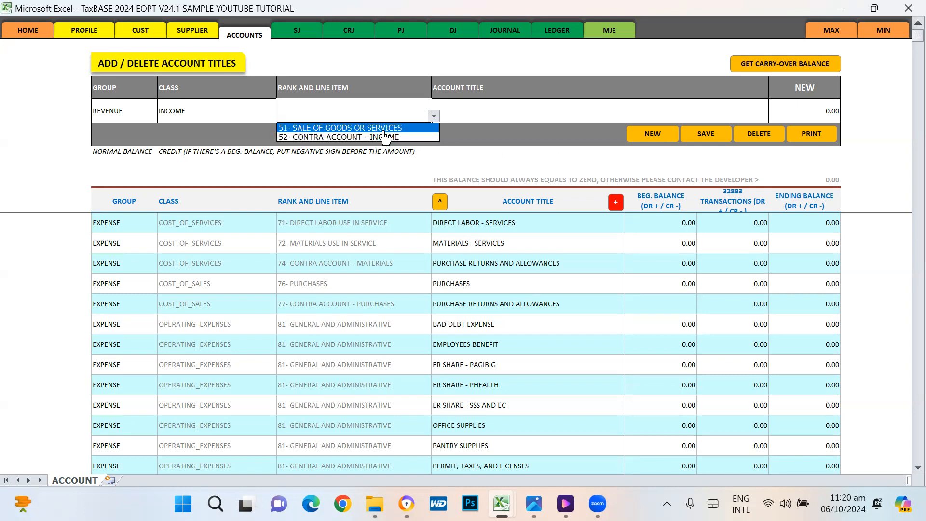
pyautogui.click(206, 116)
pyautogui.click(156, 114)
# Step: Switch the group to EXPENSE and review the cost of goods sold line items
pyautogui.click(160, 117)
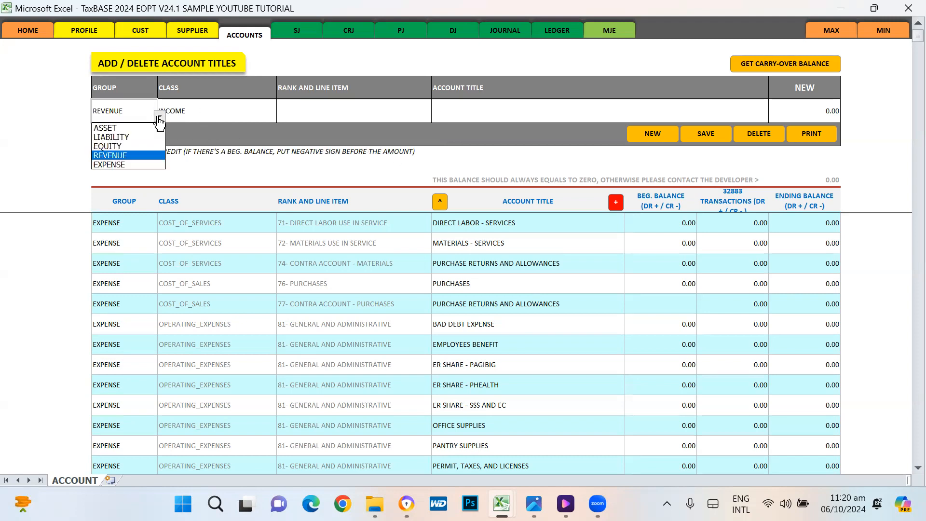
pyautogui.click(145, 164)
pyautogui.click(235, 119)
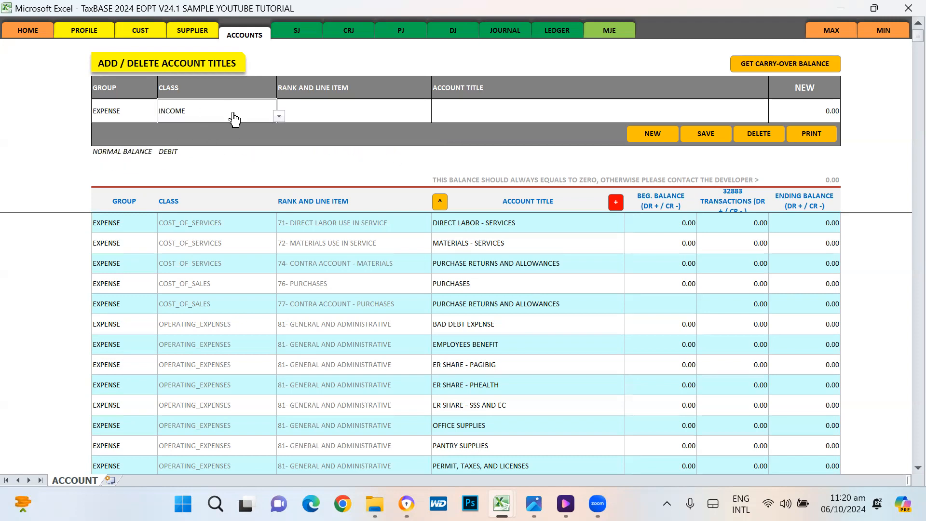
pyautogui.click(279, 116)
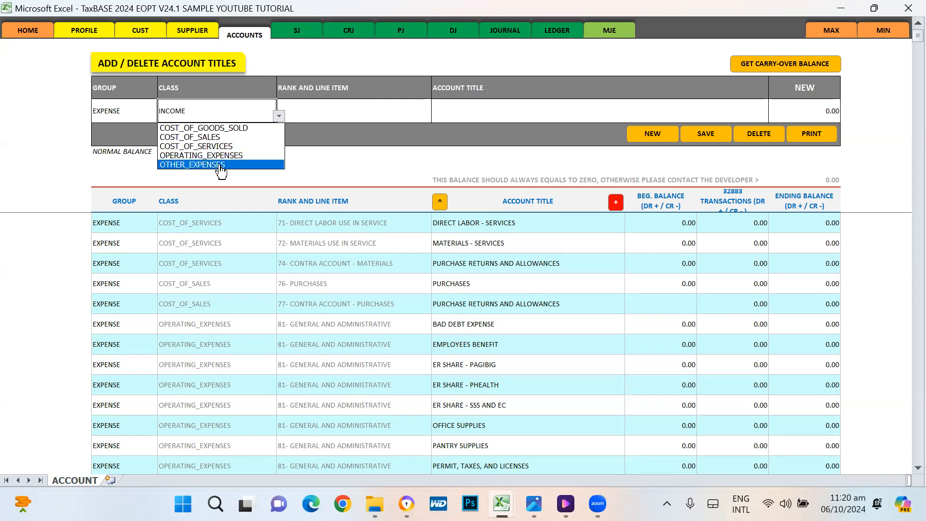
pyautogui.click(386, 115)
pyautogui.click(434, 117)
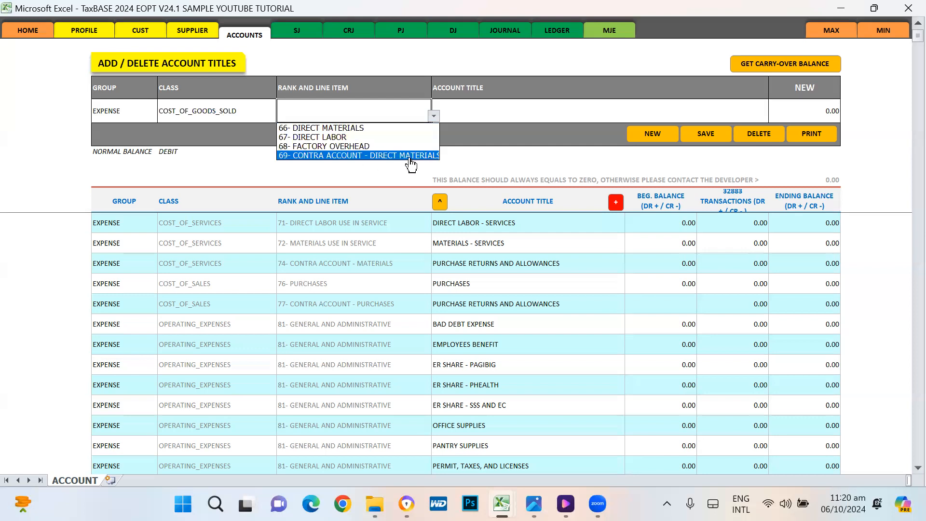
# Step: Try classes COST_OF_SALES and COST_OF_SERVICES, reviewing each one's line items
pyautogui.click(234, 114)
pyautogui.click(280, 117)
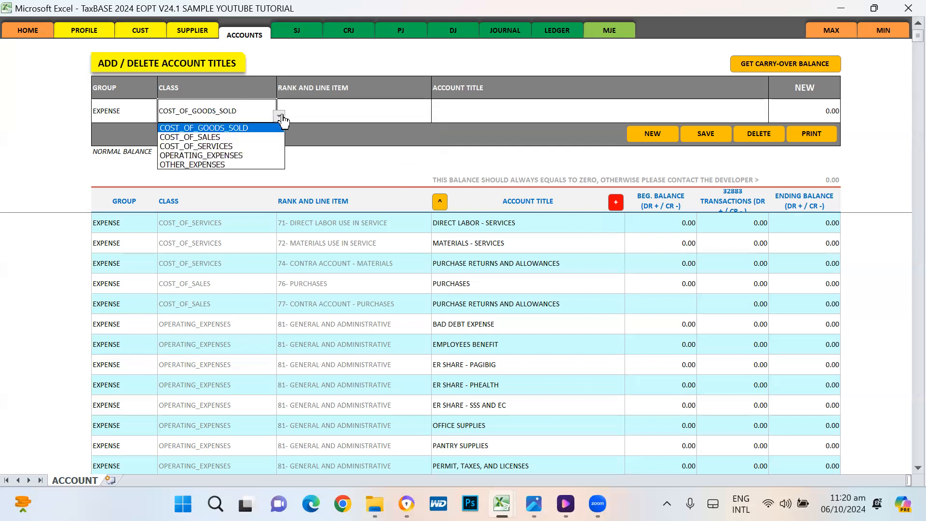
pyautogui.click(209, 138)
pyautogui.click(386, 116)
pyautogui.click(434, 116)
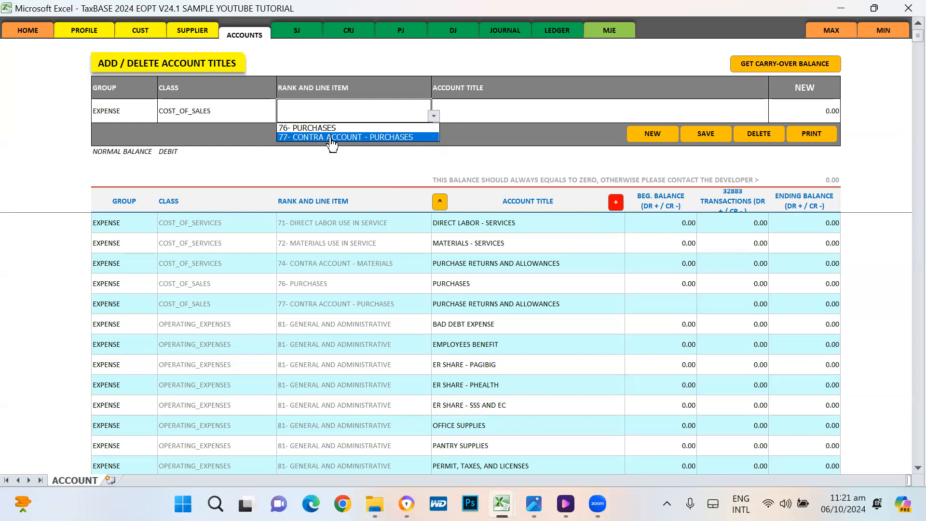
pyautogui.click(246, 109)
pyautogui.click(279, 116)
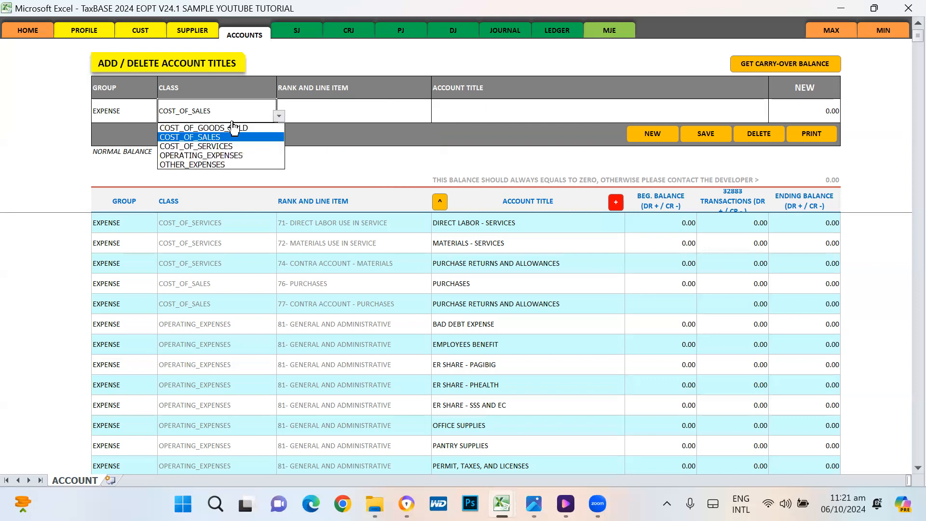
pyautogui.click(202, 145)
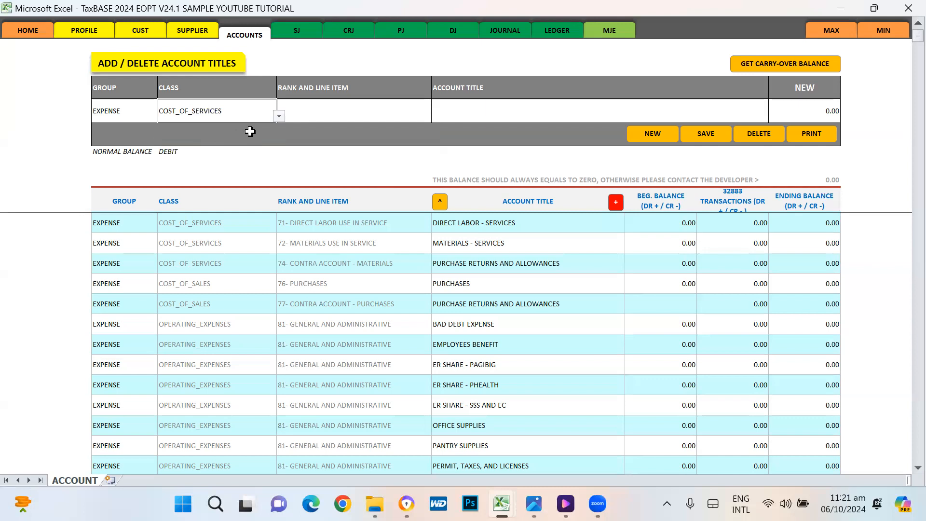
pyautogui.click(394, 116)
pyautogui.click(434, 117)
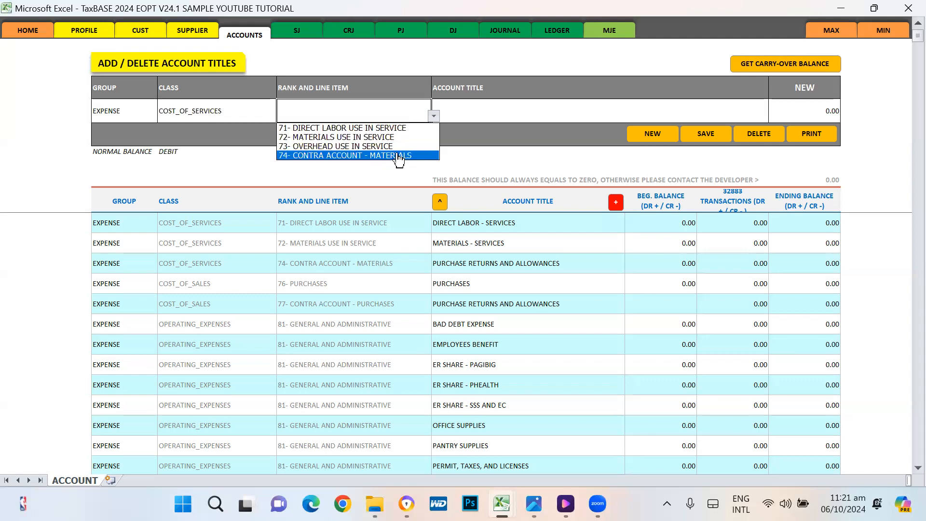
pyautogui.click(358, 261)
# Step: Review OPERATING_EXPENSES line items, then pick OTHER_EXPENSES with line item 85-OTHER EXPENSES
pyautogui.click(256, 116)
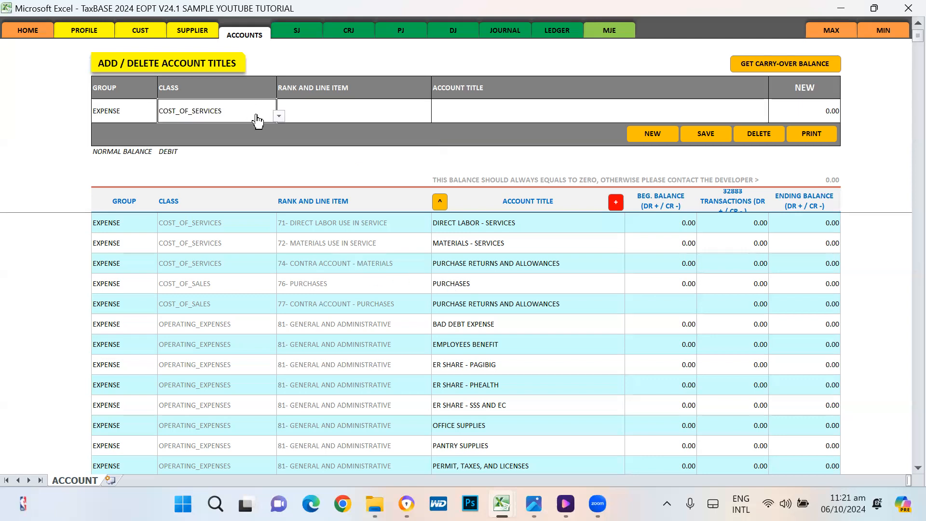
pyautogui.click(279, 116)
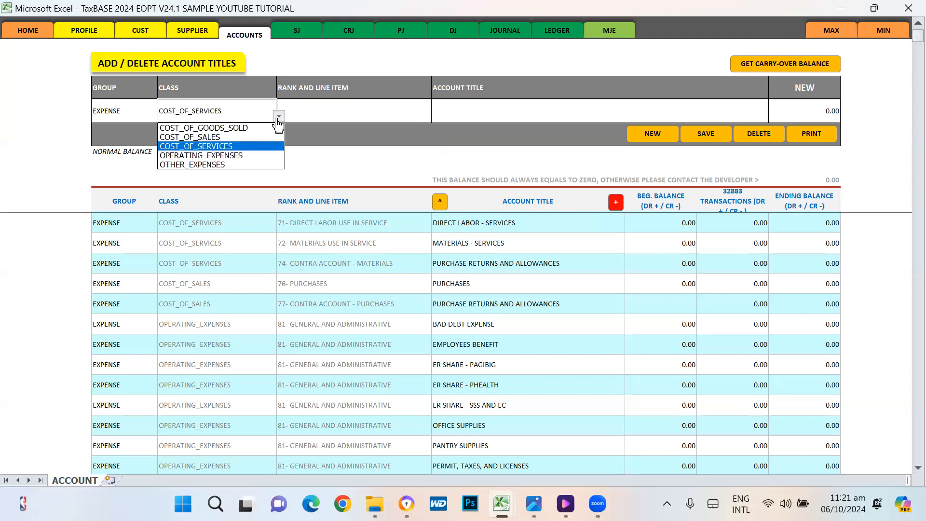
pyautogui.click(216, 155)
pyautogui.click(342, 109)
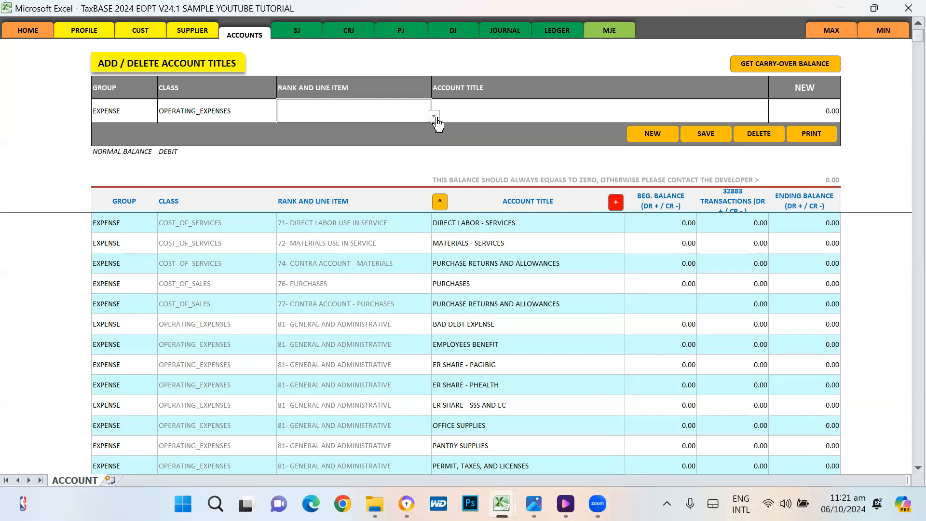
pyautogui.click(434, 116)
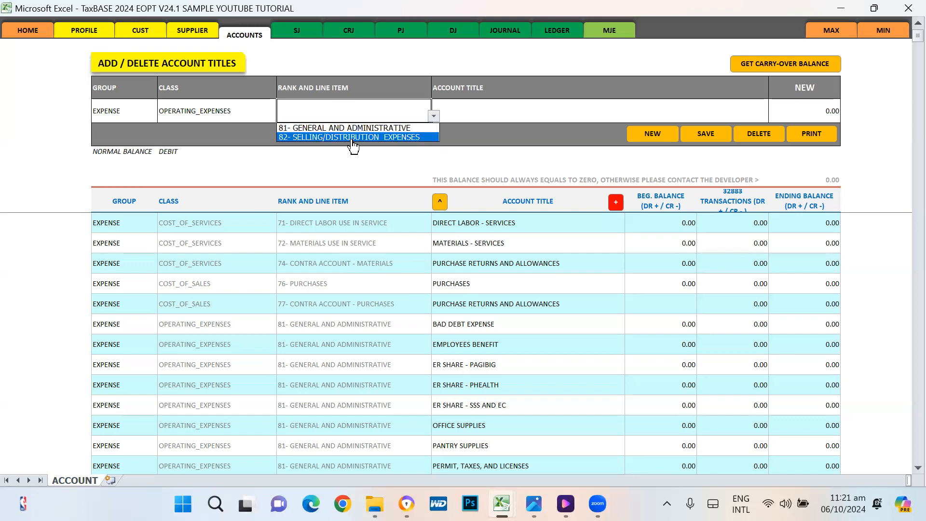
pyautogui.press('Escape')
pyautogui.click(241, 108)
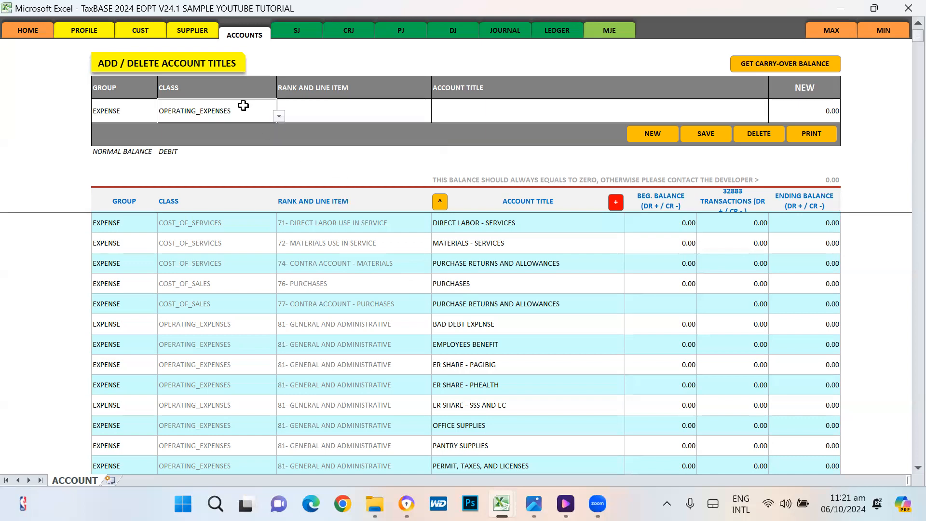
pyautogui.click(279, 116)
pyautogui.click(202, 164)
pyautogui.click(375, 112)
pyautogui.click(433, 117)
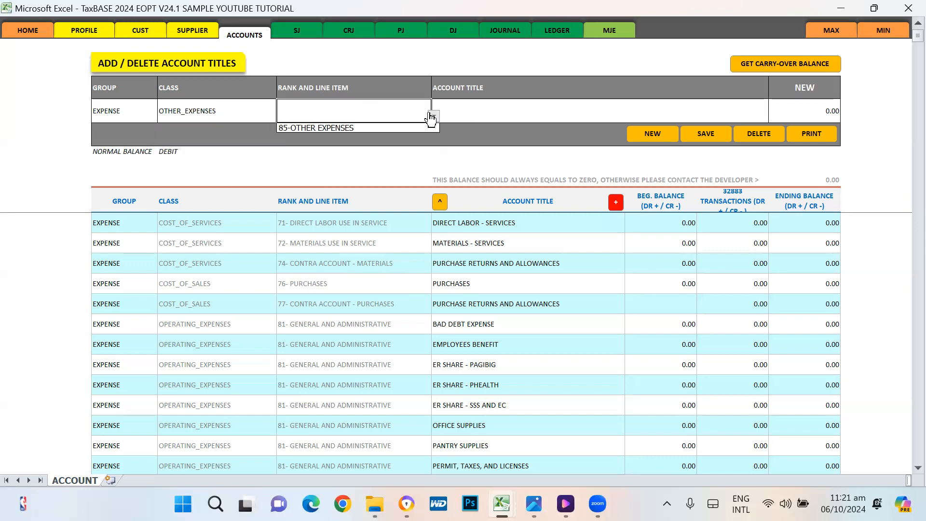
pyautogui.click(316, 128)
# Step: Toggle the group to ASSET and back to EXPENSE, then choose OPERATING_EXPENSES and 81- GENERAL AND ADMINISTRATIVE
pyautogui.click(121, 111)
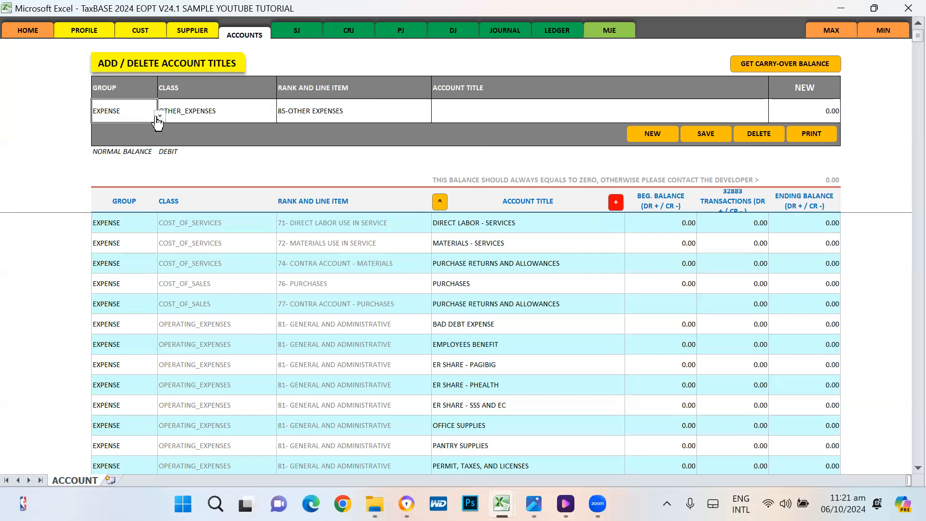
pyautogui.click(159, 116)
pyautogui.click(219, 109)
pyautogui.click(161, 116)
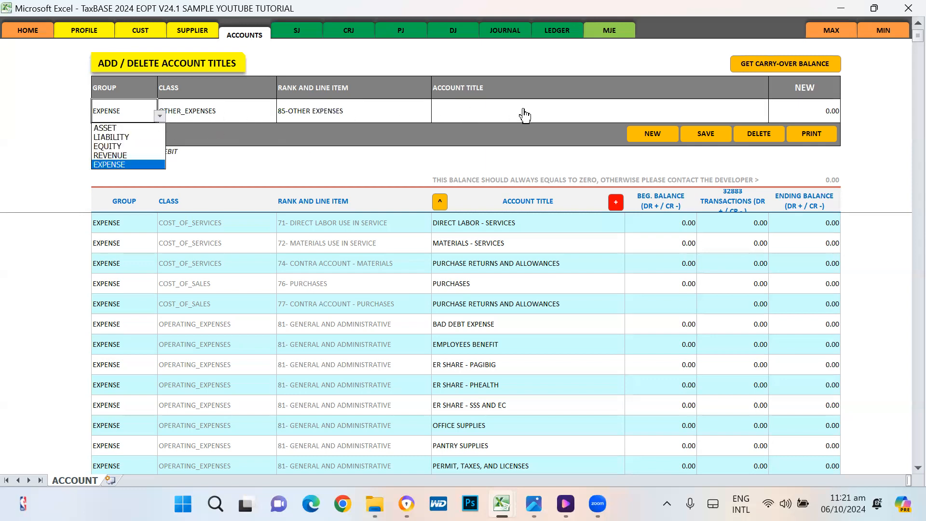
pyautogui.click(135, 128)
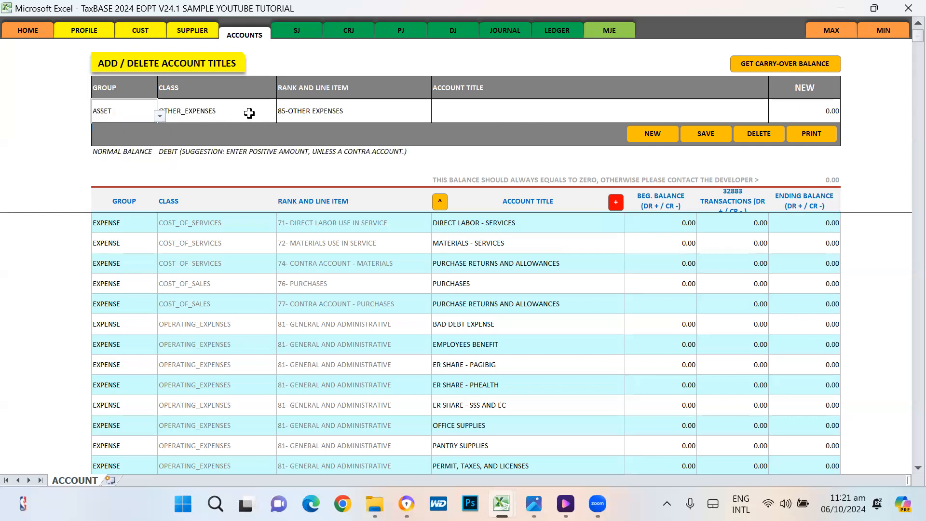
pyautogui.click(153, 116)
pyautogui.click(160, 116)
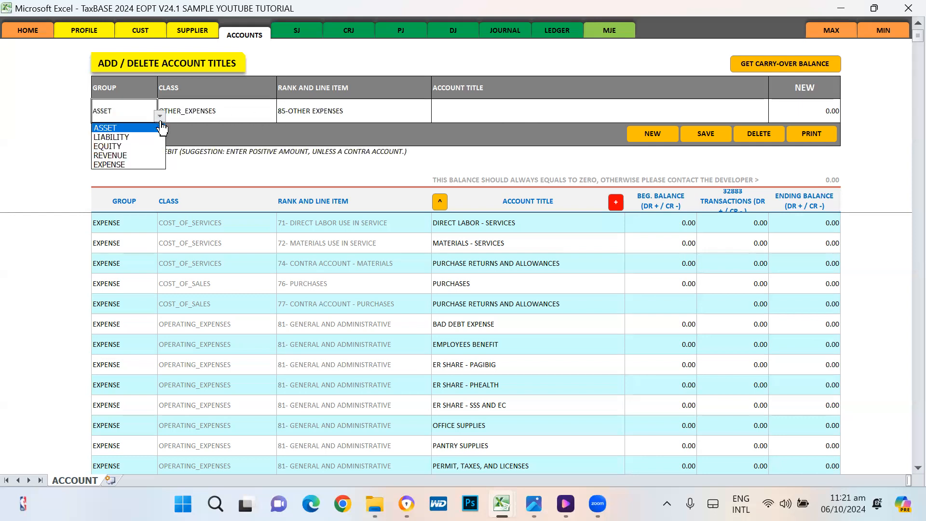
pyautogui.click(127, 165)
pyautogui.click(244, 113)
pyautogui.click(279, 116)
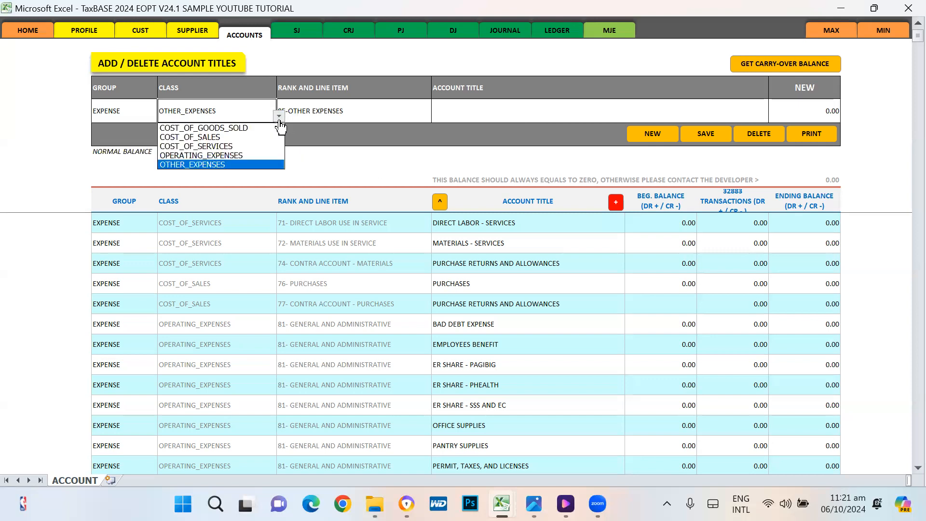
pyautogui.click(204, 156)
pyautogui.click(352, 116)
pyautogui.click(434, 116)
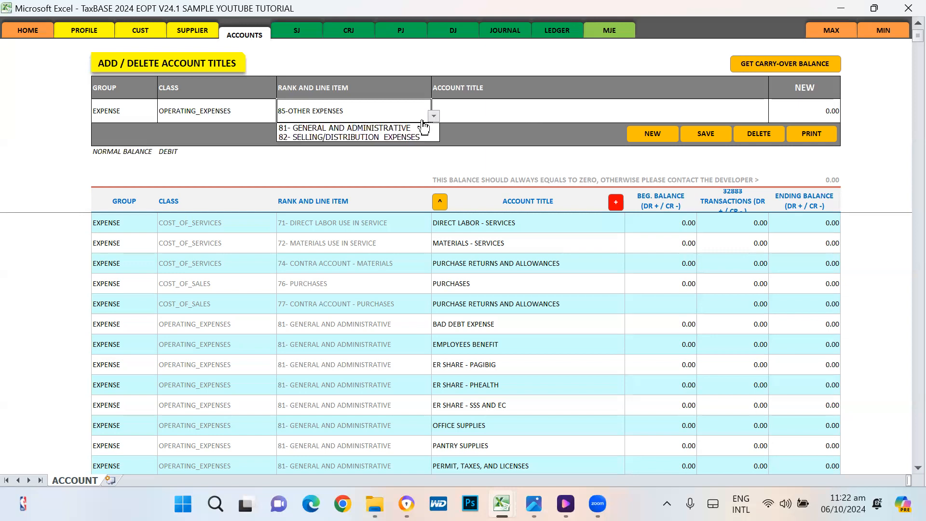
pyautogui.click(332, 128)
# Step: Enter FUEL AND OIL as the account title (autocompleted from 'FUE') and check the filled-in entry
pyautogui.click(474, 107)
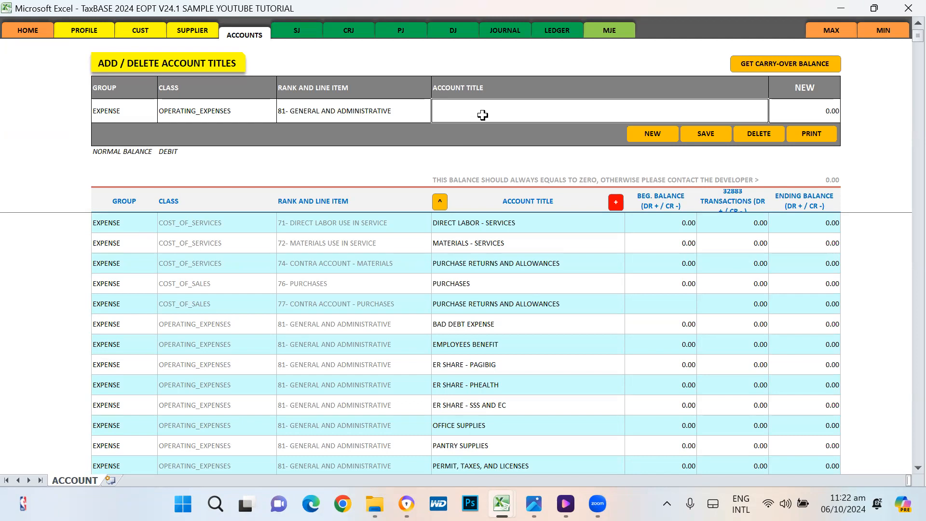
pyautogui.write('FUEL AND OIL')
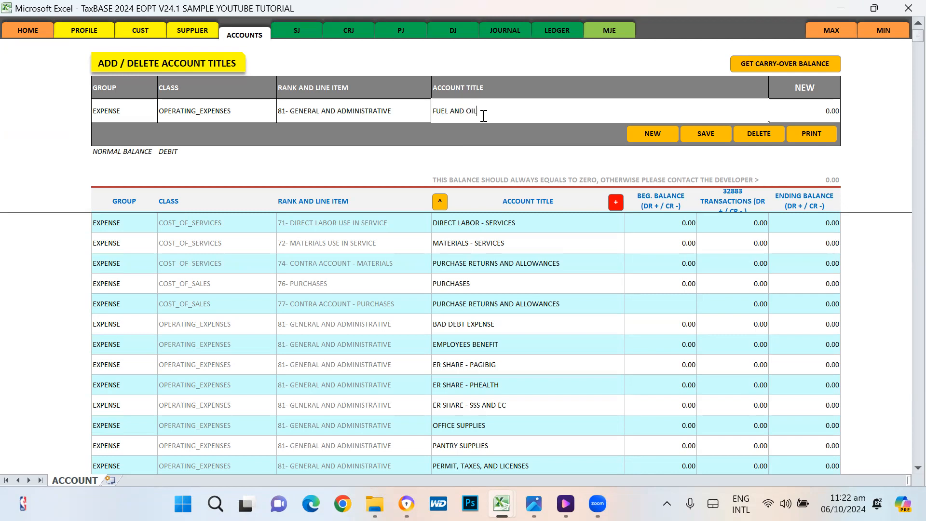
pyautogui.press('Return')
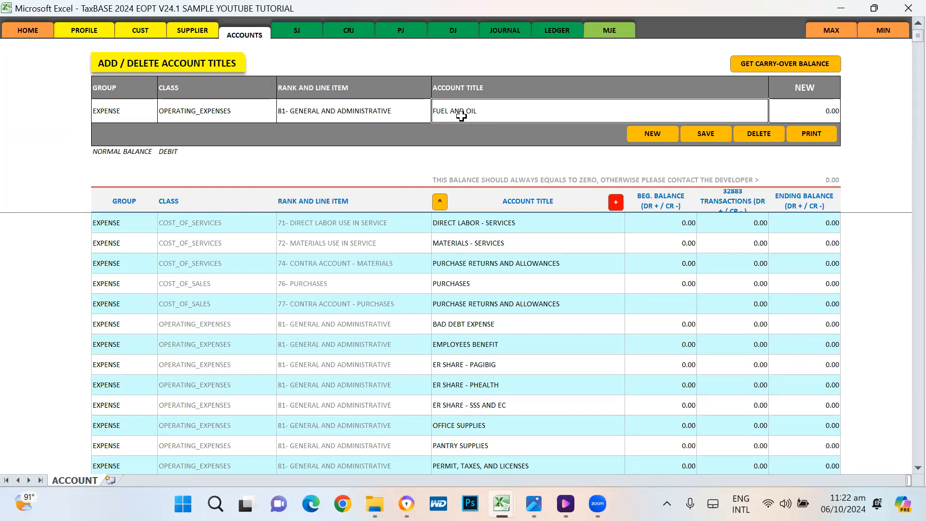
pyautogui.click(338, 116)
pyautogui.click(189, 117)
pyautogui.click(119, 112)
pyautogui.click(477, 104)
pyautogui.click(457, 221)
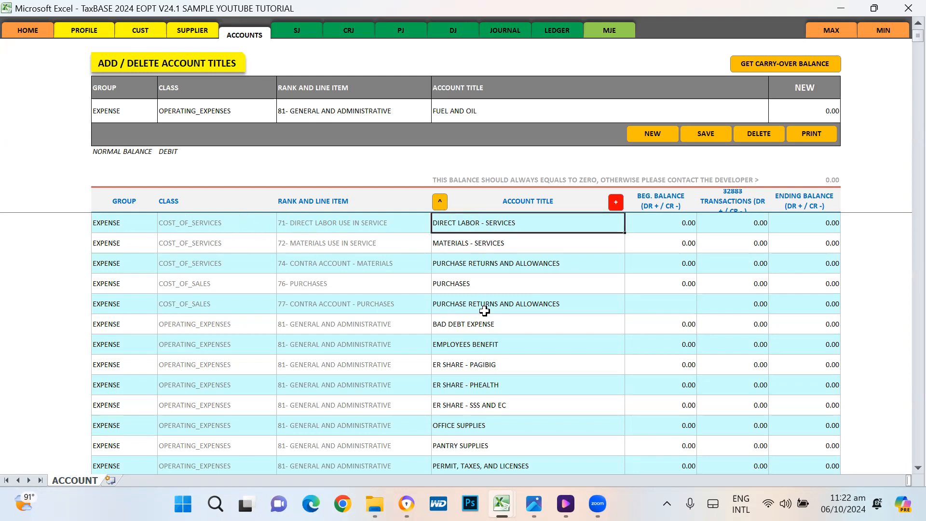
# Step: Save and post the FUEL AND OIL account, dismissing the posted-successfully message
pyautogui.scroll(1, 594, 263)
pyautogui.scroll(1, 594, 263)
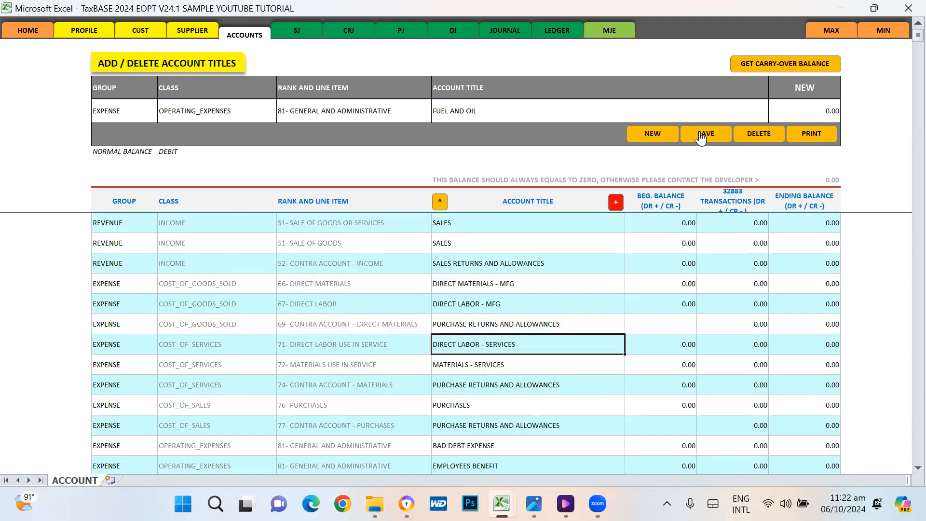
pyautogui.click(819, 107)
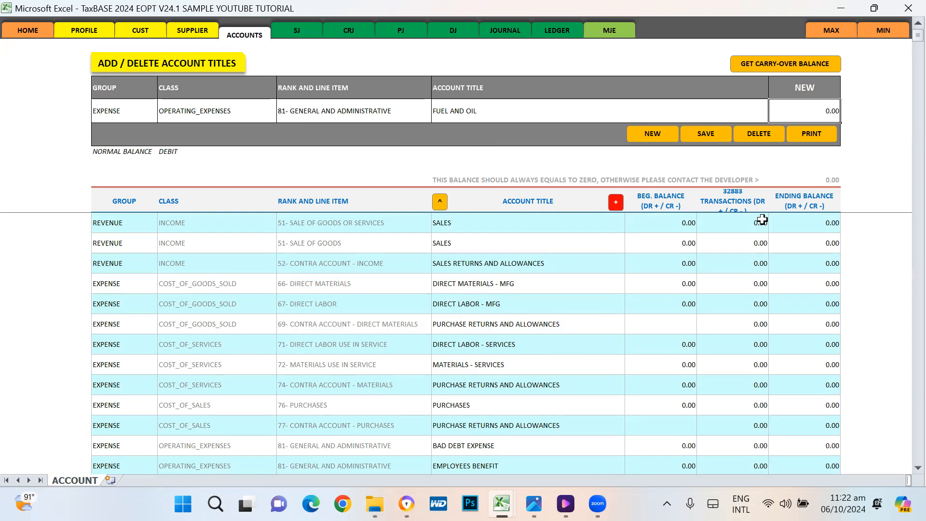
pyautogui.scroll(13, 684, 150)
pyautogui.scroll(-8, 673, 144)
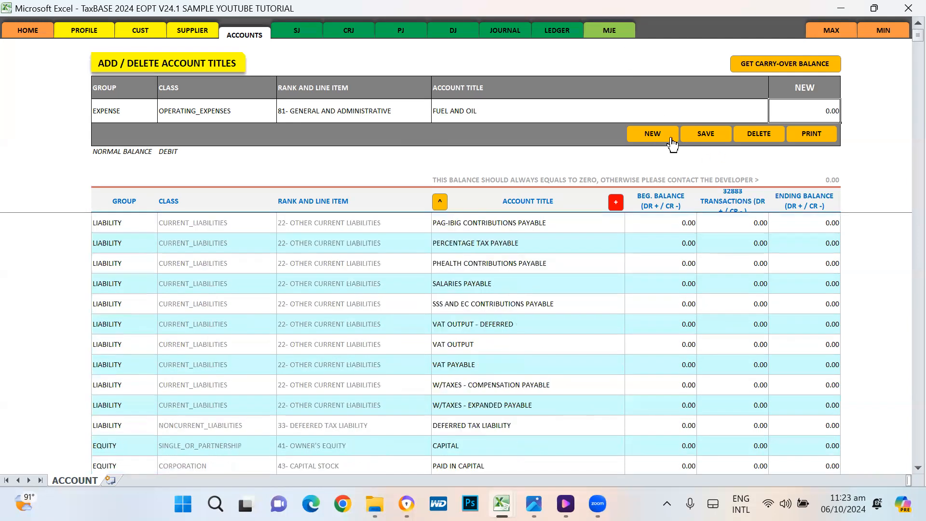
pyautogui.click(705, 132)
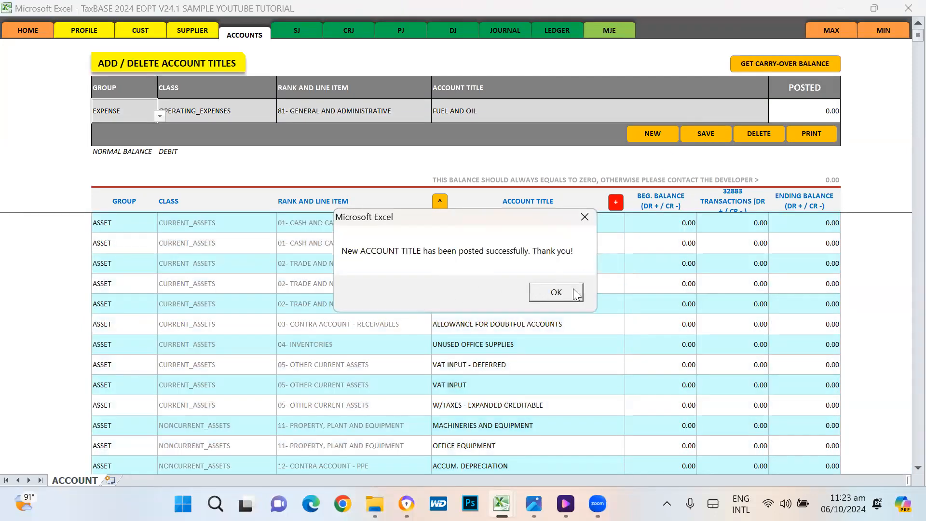
pyautogui.click(556, 293)
# Step: Locate FUEL AND OIL among the expense accounts, check its balances, then clear the entry form
pyautogui.scroll(-13, 643, 314)
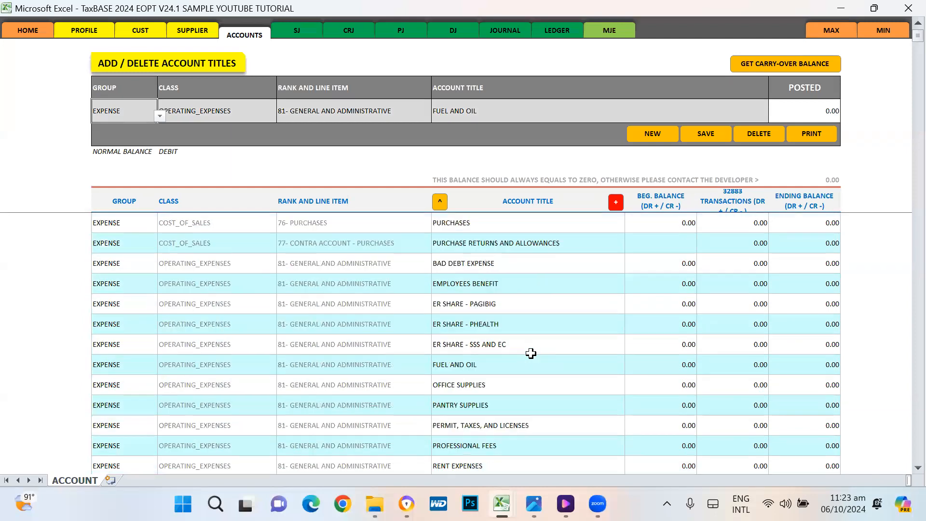
pyautogui.scroll(-1, 425, 297)
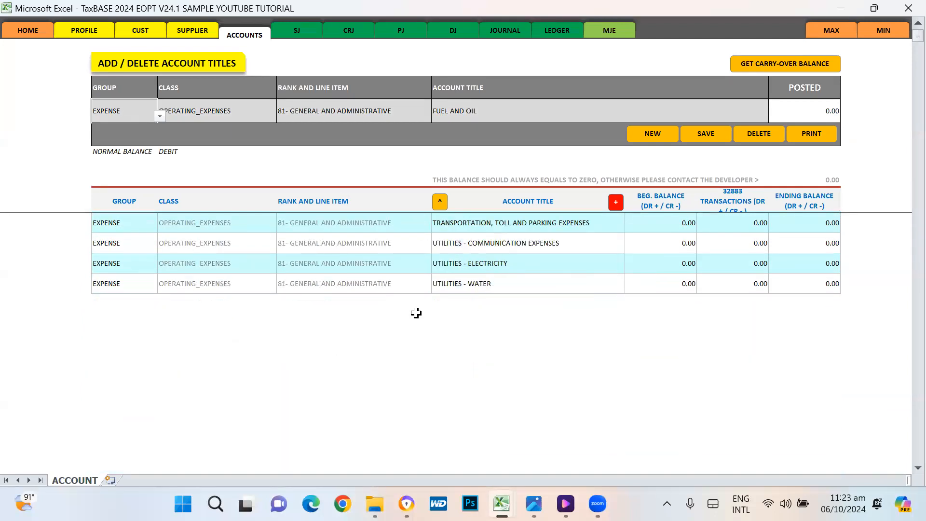
pyautogui.click(328, 300)
pyautogui.click(331, 265)
pyautogui.click(456, 305)
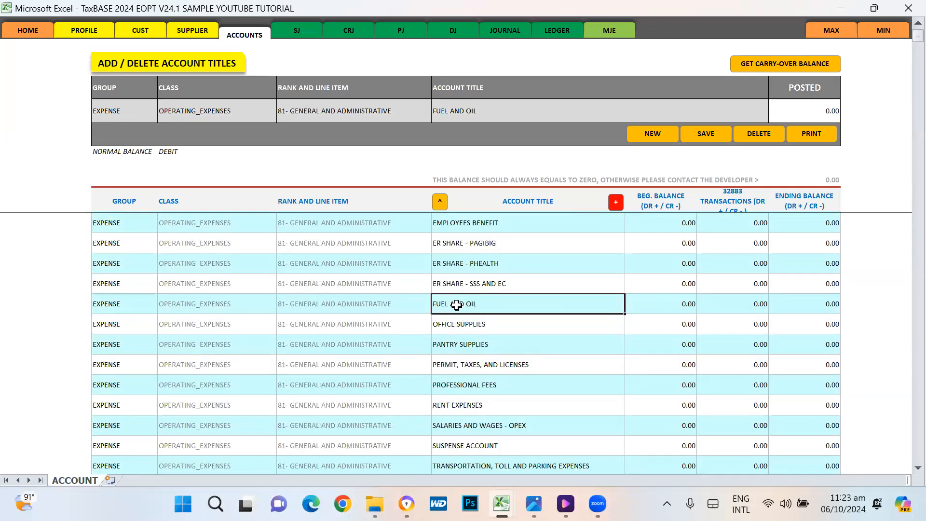
pyautogui.click(705, 319)
pyautogui.click(830, 310)
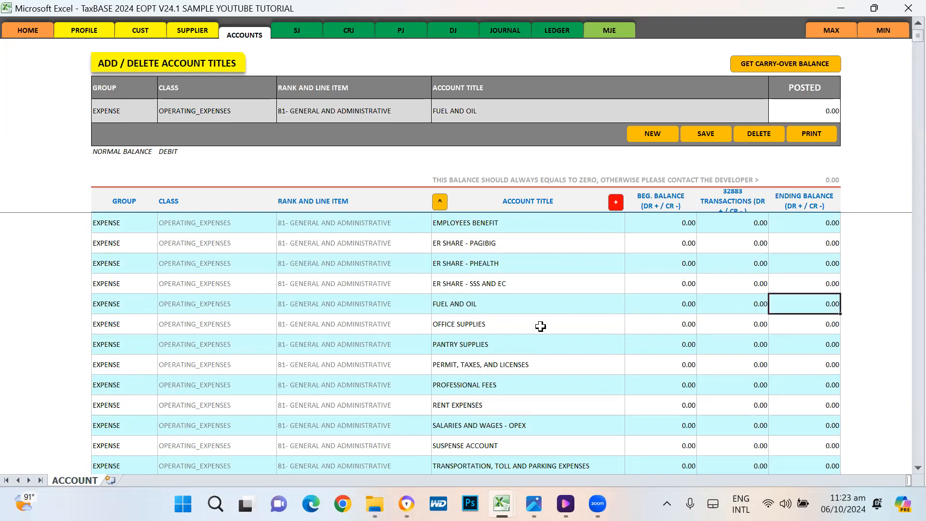
pyautogui.click(653, 136)
pyautogui.click(160, 117)
pyautogui.click(160, 116)
pyautogui.click(160, 116)
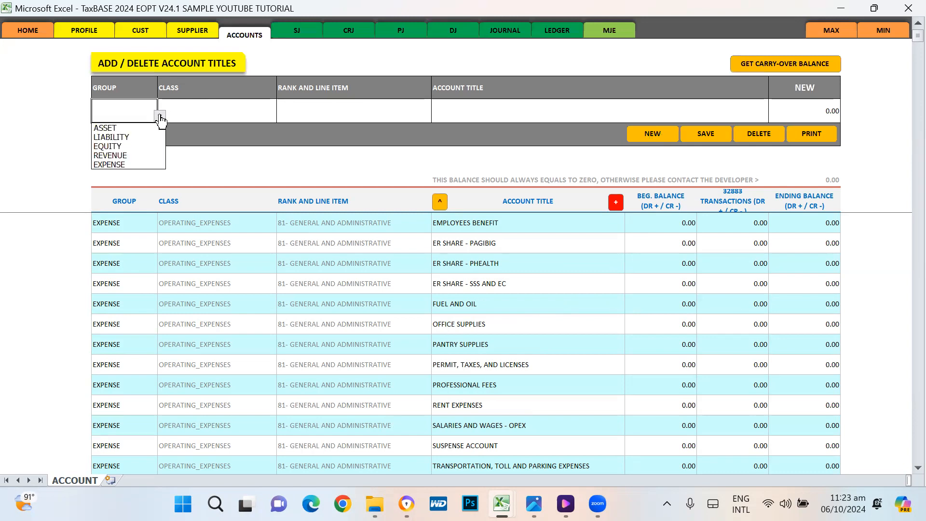
pyautogui.click(237, 106)
pyautogui.click(337, 108)
pyautogui.click(472, 115)
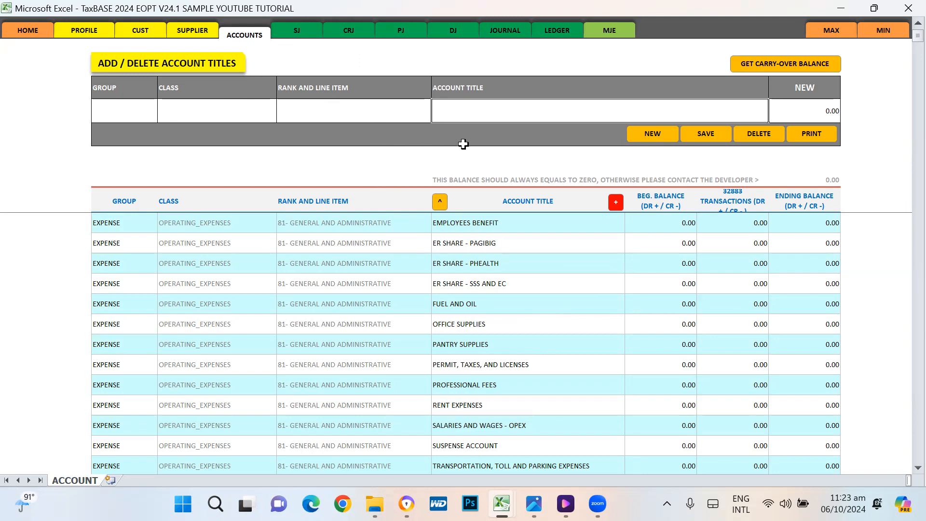
pyautogui.click(146, 105)
pyautogui.click(160, 116)
pyautogui.click(160, 117)
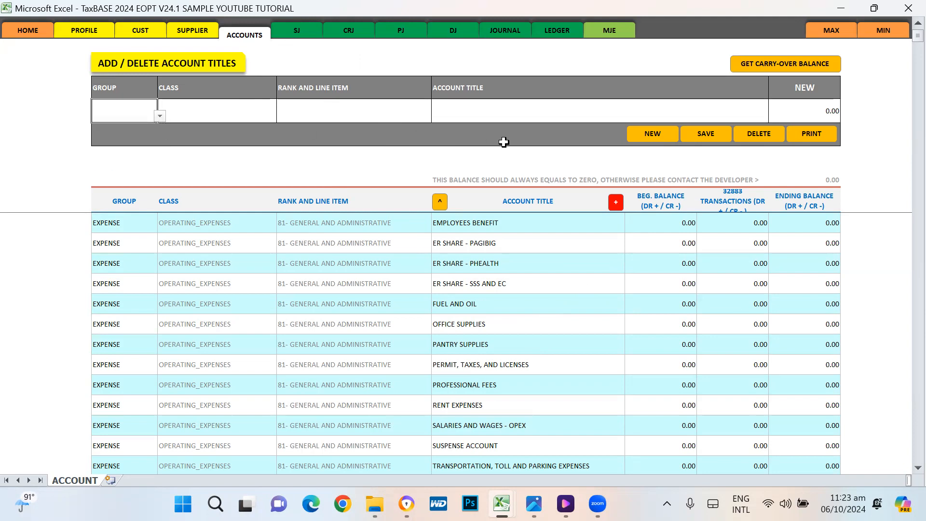
pyautogui.scroll(10, 817, 268)
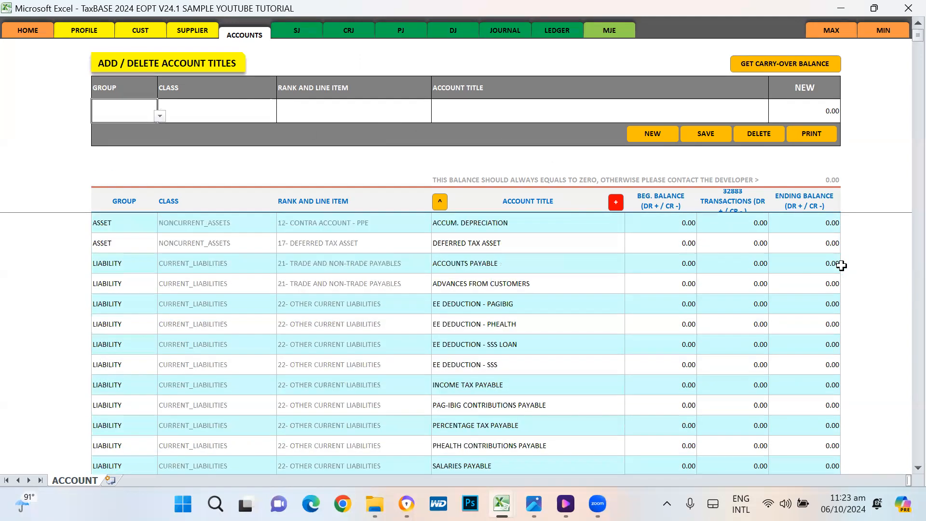
pyautogui.scroll(3, 841, 265)
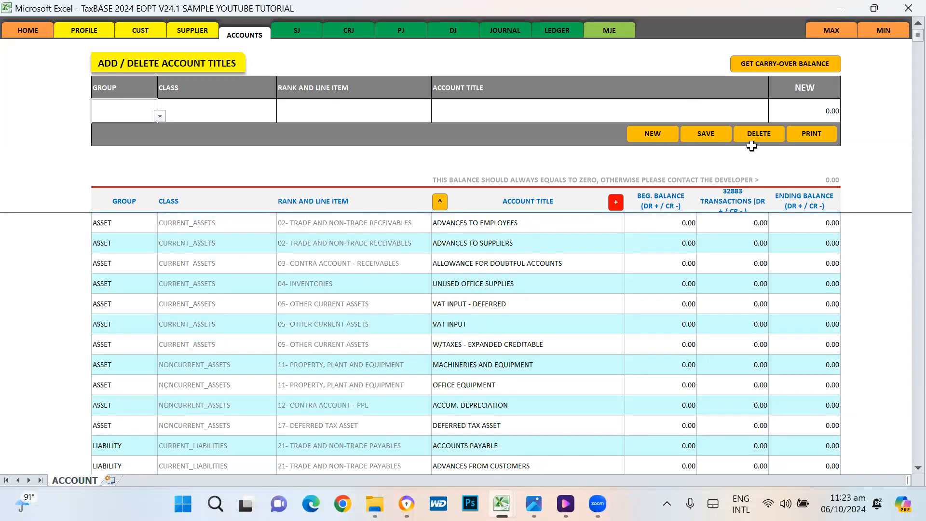
pyautogui.click(471, 304)
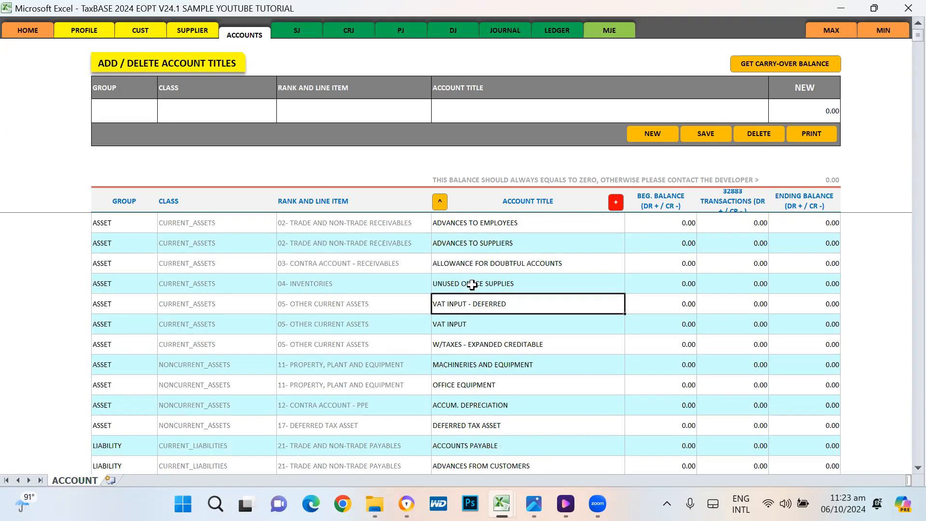
pyautogui.click(462, 327)
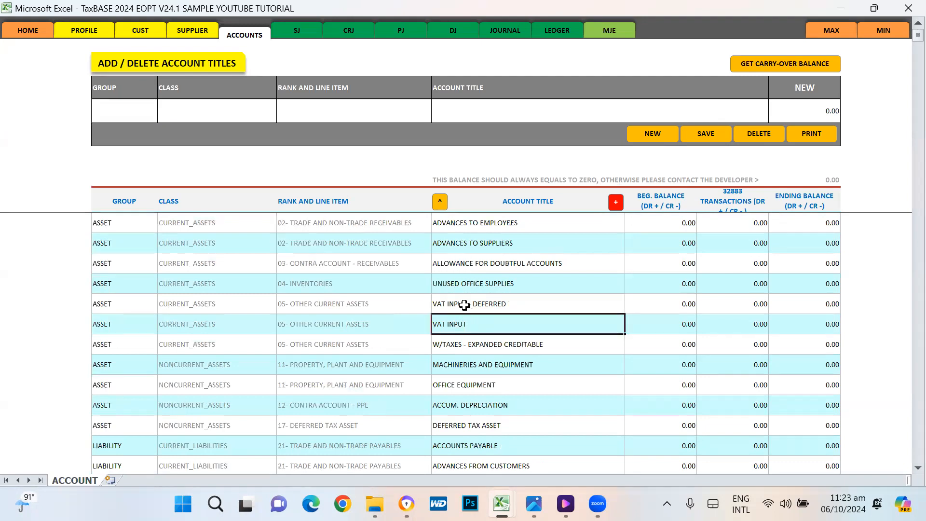
pyautogui.click(463, 305)
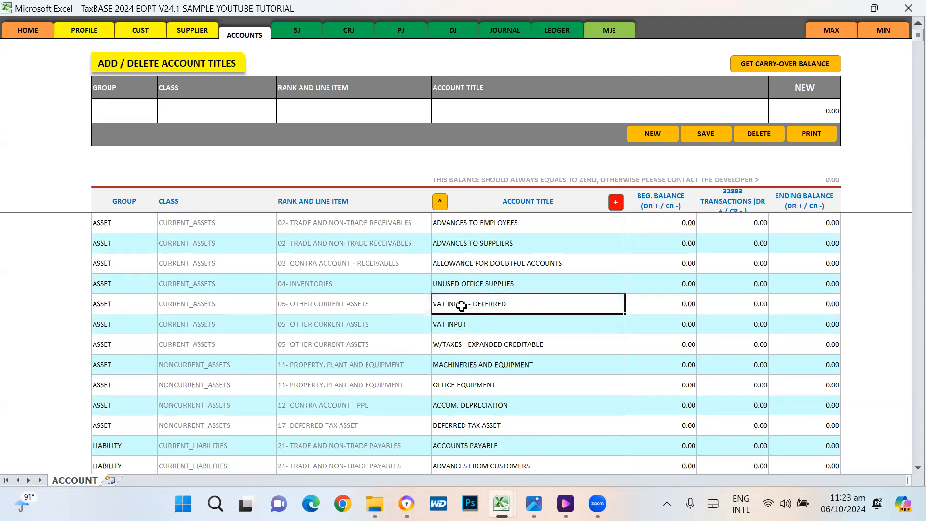
pyautogui.click(457, 326)
pyautogui.scroll(-2, 624, 337)
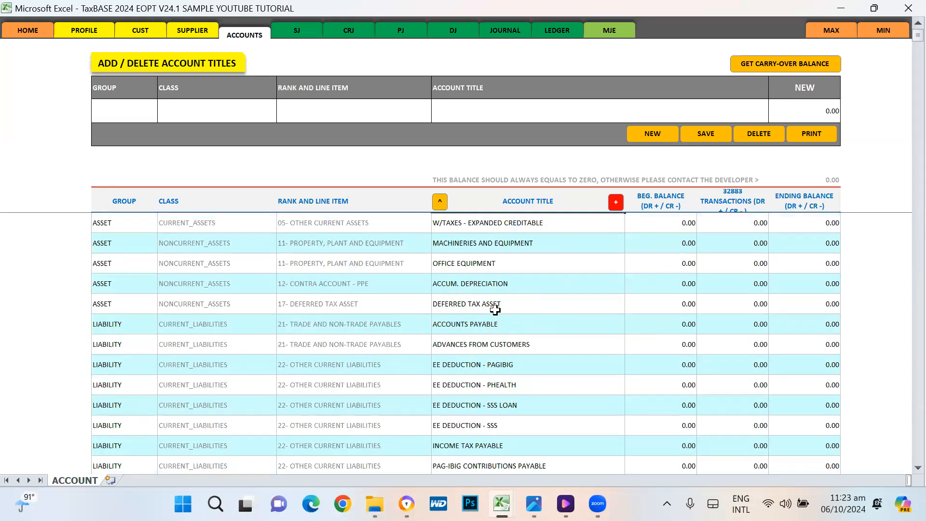
pyautogui.scroll(1, 495, 310)
pyautogui.click(496, 246)
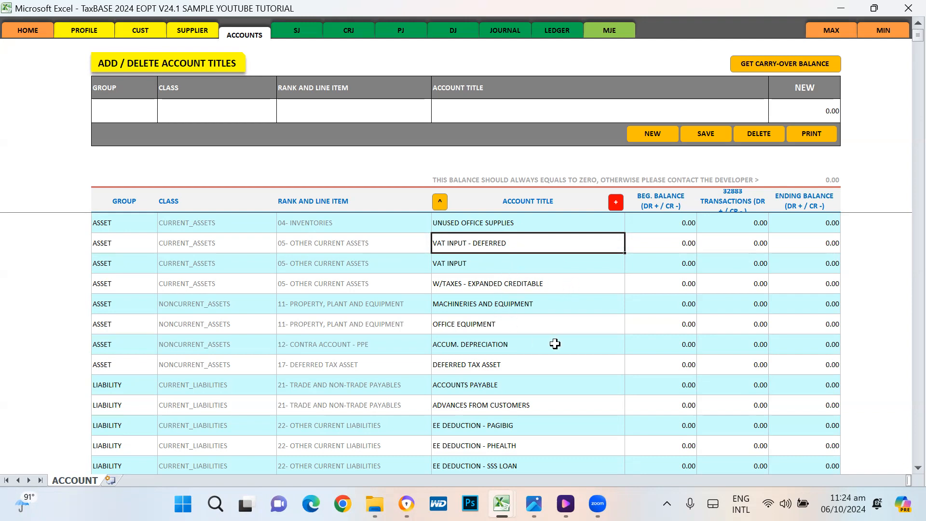
pyautogui.click(484, 329)
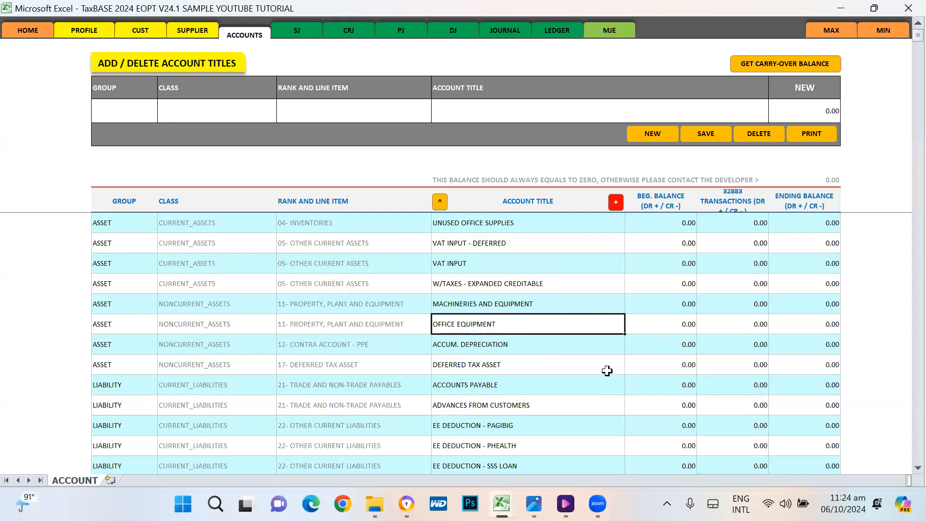
pyautogui.hotkey('ctrl', 'c')
pyautogui.scroll(-1, 758, 301)
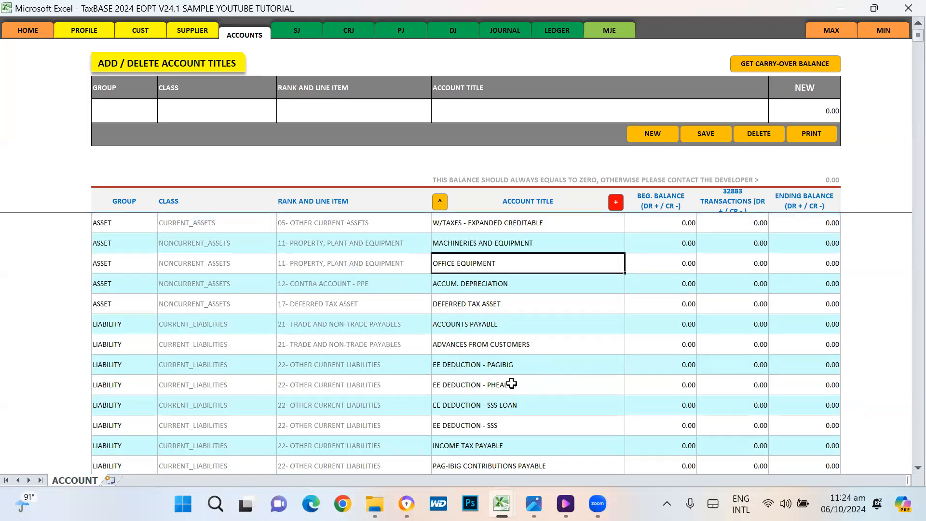
pyautogui.click(489, 351)
pyautogui.click(480, 301)
# Step: Load DEFERRED TAX ASSET into the form, then browse up and select CASH IN BANK
pyautogui.click(441, 203)
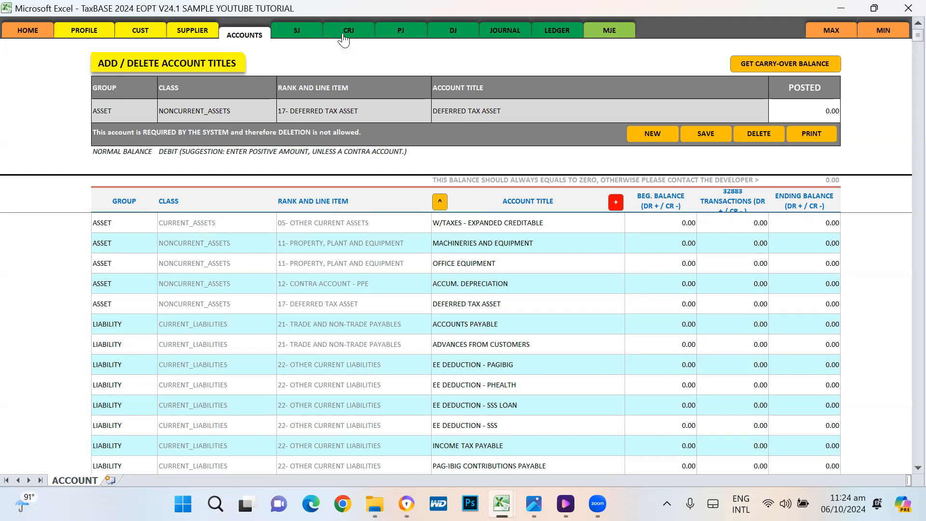
pyautogui.click(559, 319)
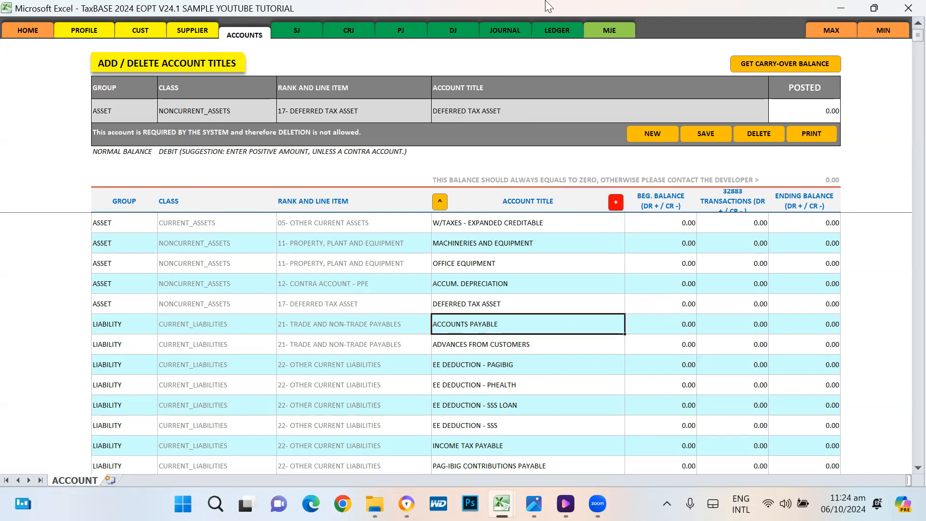
pyautogui.click(717, 324)
pyautogui.scroll(3, 747, 318)
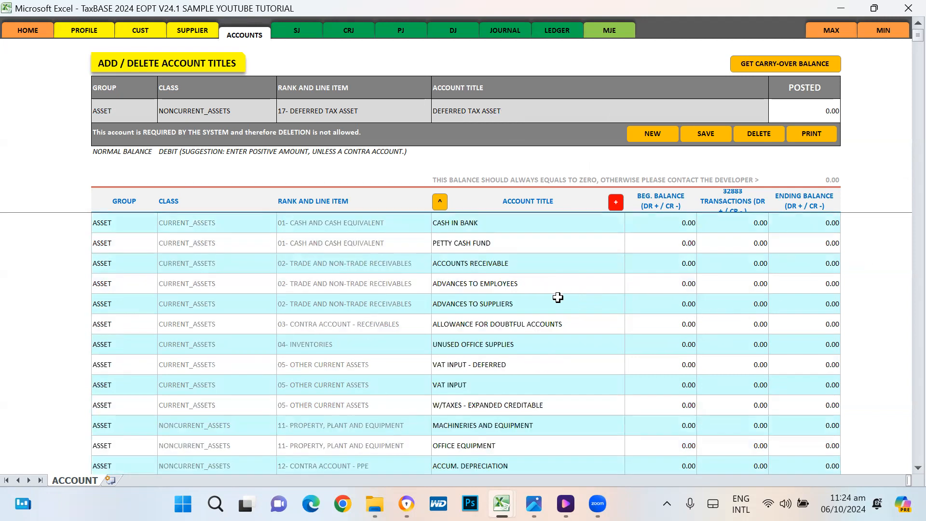
pyautogui.click(480, 226)
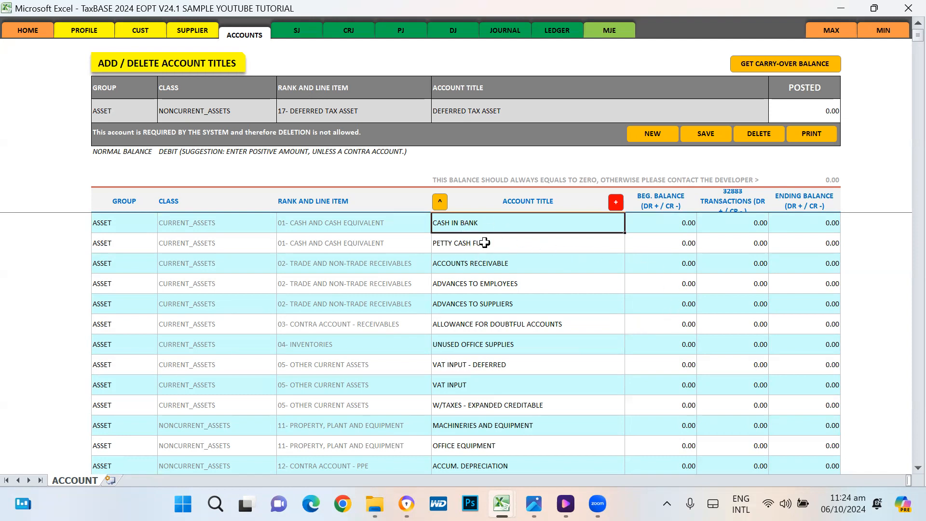
# Step: Load CASH IN BANK and enter a 1,000,000 posted amount
pyautogui.click(440, 202)
pyautogui.click(808, 110)
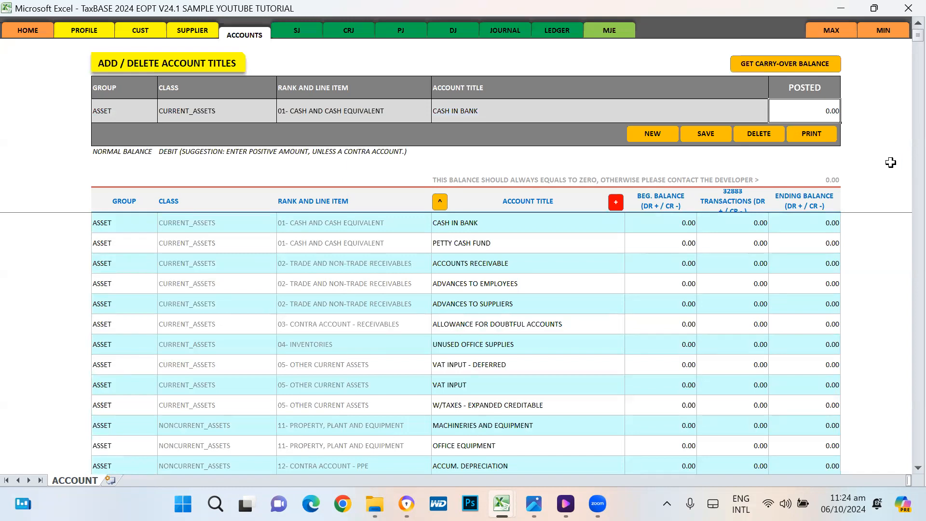
pyautogui.write('1,000,00')
pyautogui.press('Return')
pyautogui.click(464, 226)
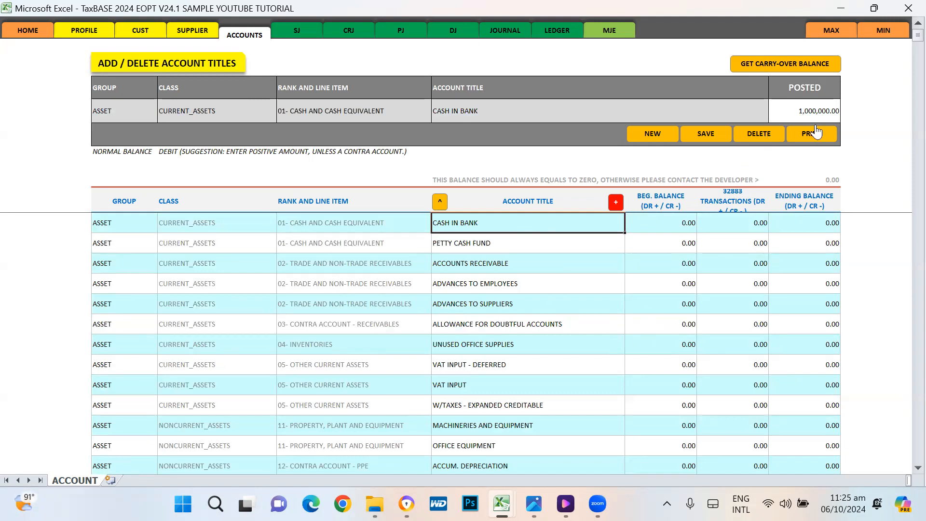
# Step: Save CASH IN BANK's balance, confirm the override, and check its beginning and ending balances
pyautogui.click(705, 134)
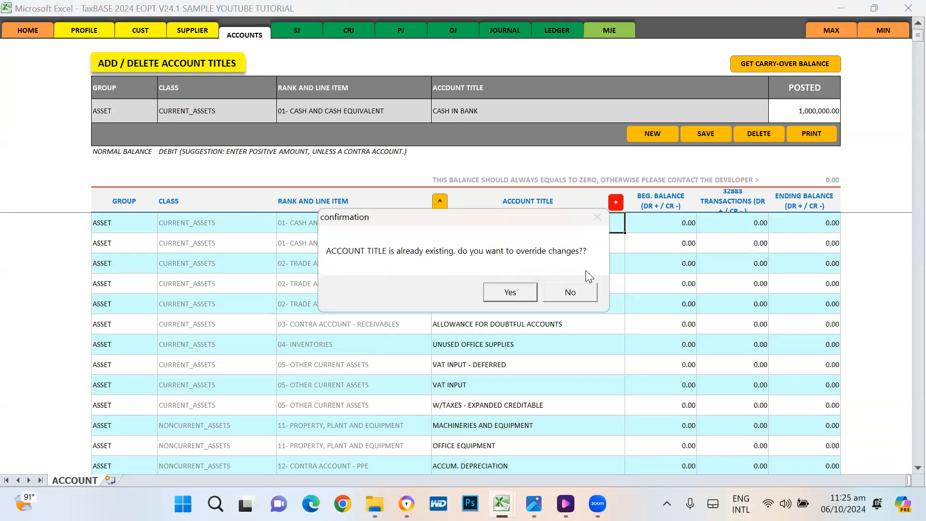
pyautogui.click(509, 293)
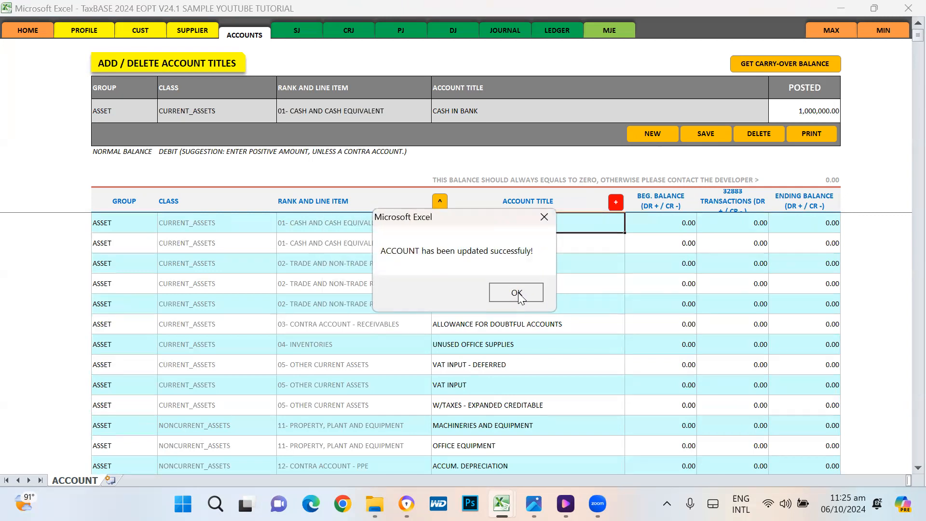
pyautogui.click(515, 292)
pyautogui.click(680, 228)
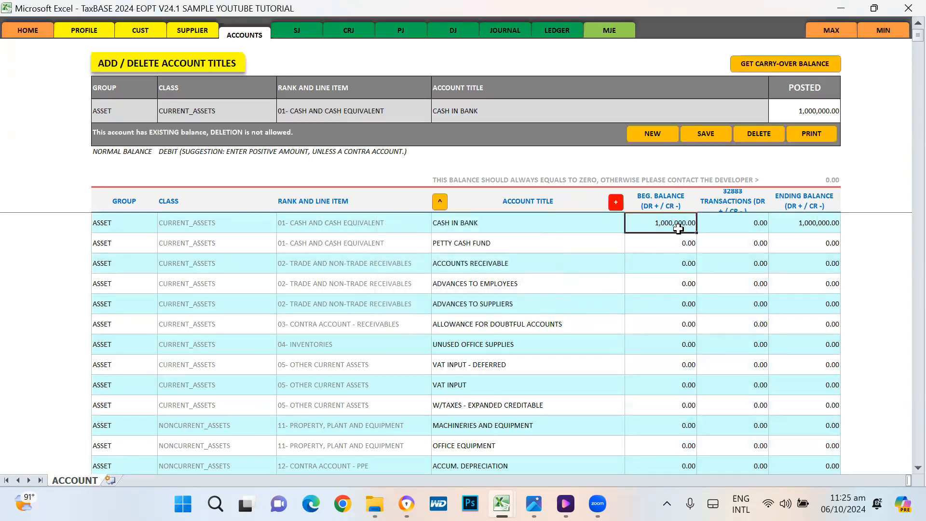
pyautogui.click(820, 230)
# Step: Verify CAPITAL shows a -1,000,000.00 beginning balance, then switch to the JOURNAL sheet
pyautogui.click(664, 231)
pyautogui.scroll(-10, 719, 267)
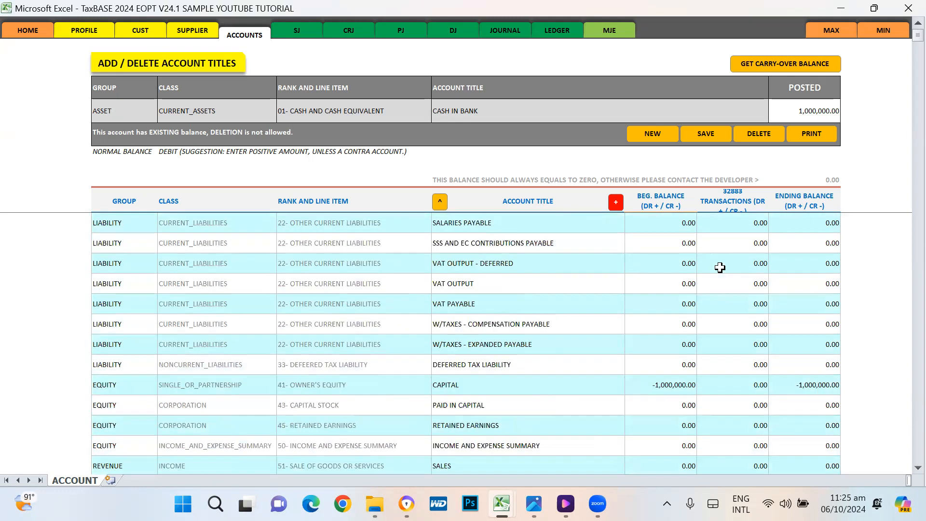
pyautogui.click(476, 382)
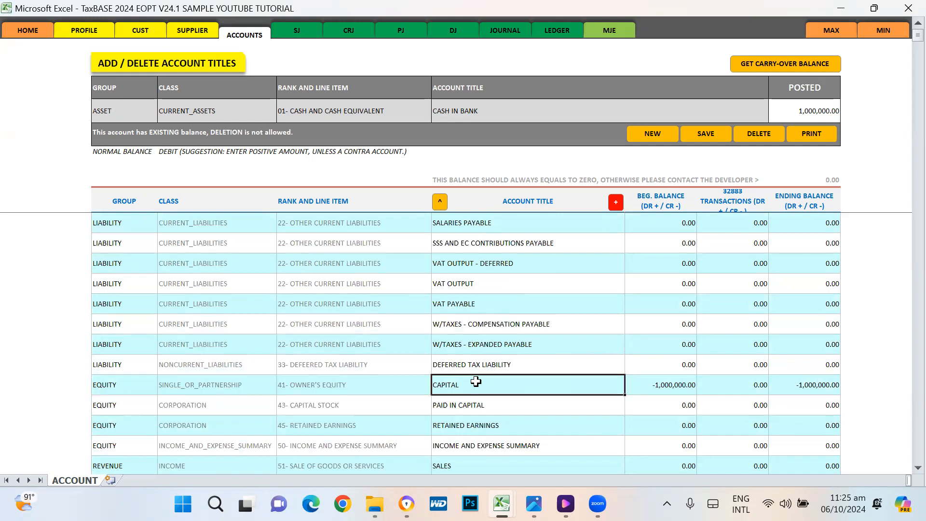
pyautogui.click(673, 384)
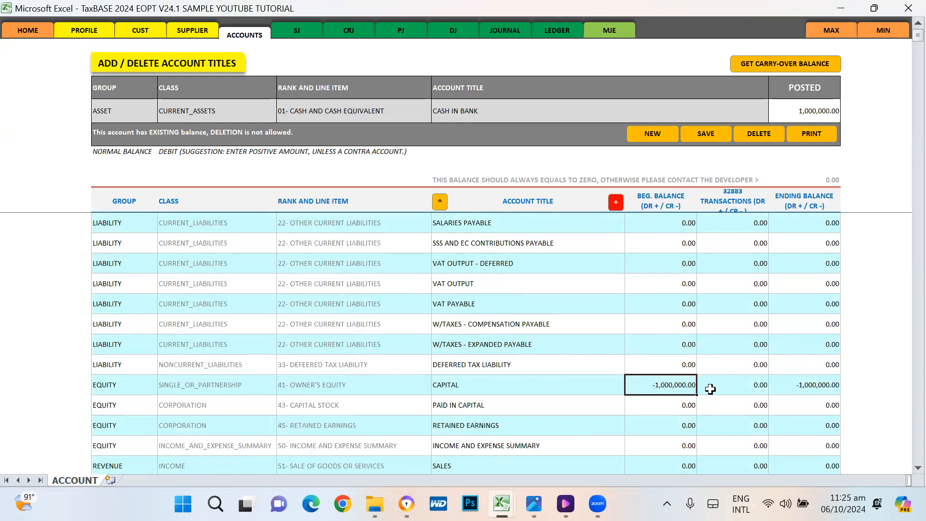
pyautogui.click(508, 32)
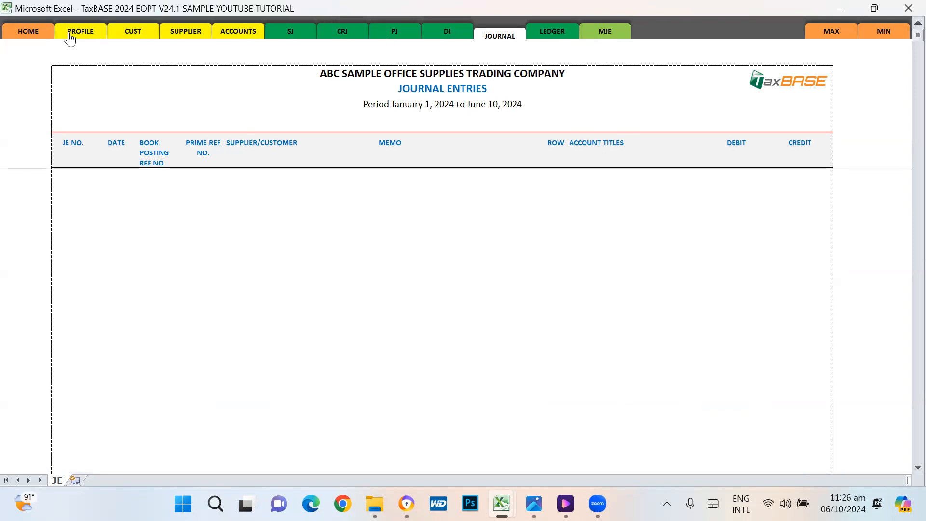
# Step: Open the LEDGER sheet and acknowledge its update messages
pyautogui.click(141, 32)
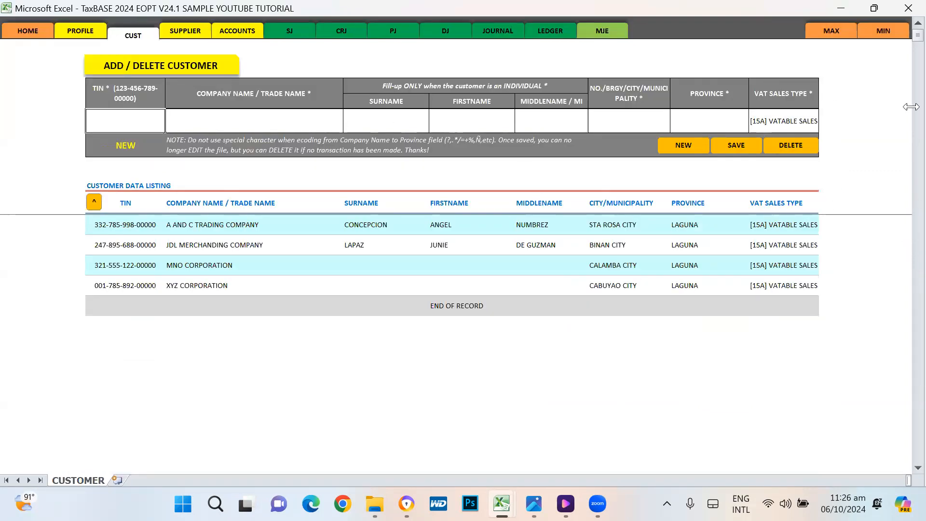
pyautogui.click(550, 31)
pyautogui.click(565, 291)
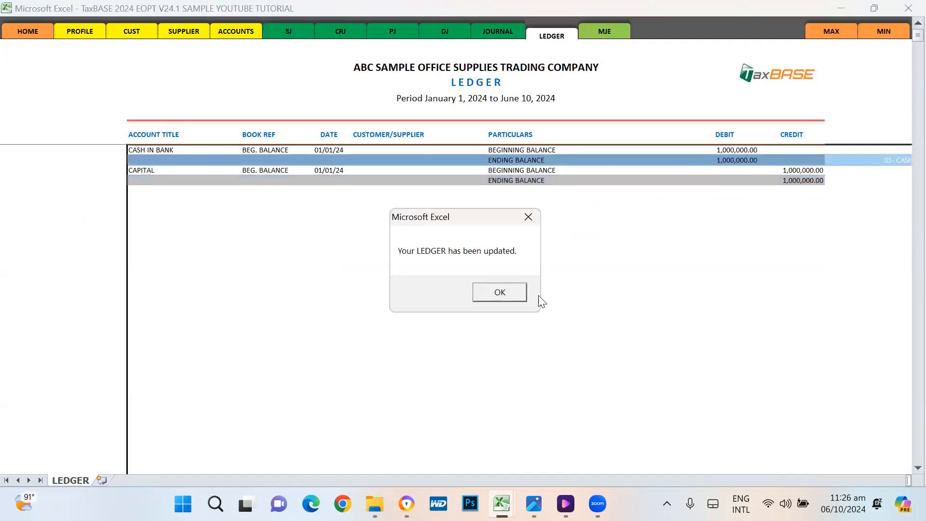
pyautogui.click(502, 292)
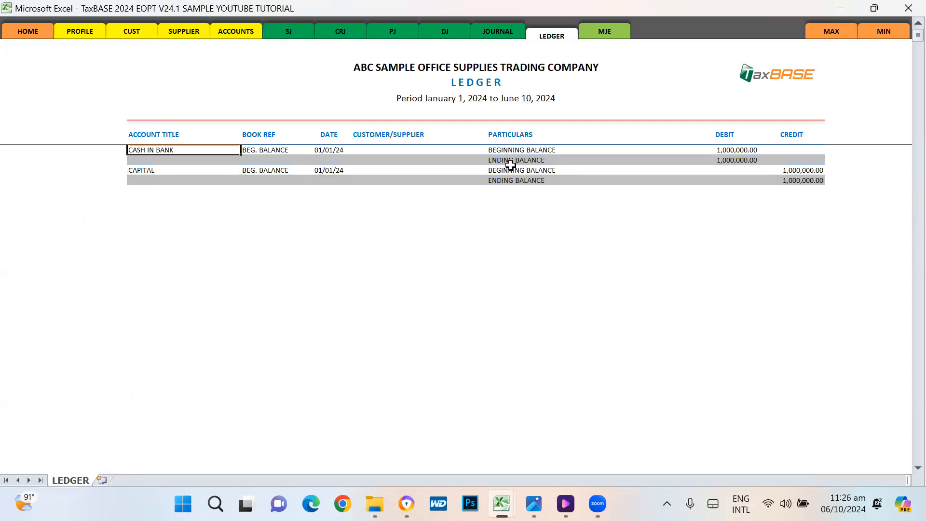
# Step: Check CASH IN BANK's 1,000,000.00 debit and CAPITAL's 1,000,000.00 credit balances
pyautogui.click(729, 149)
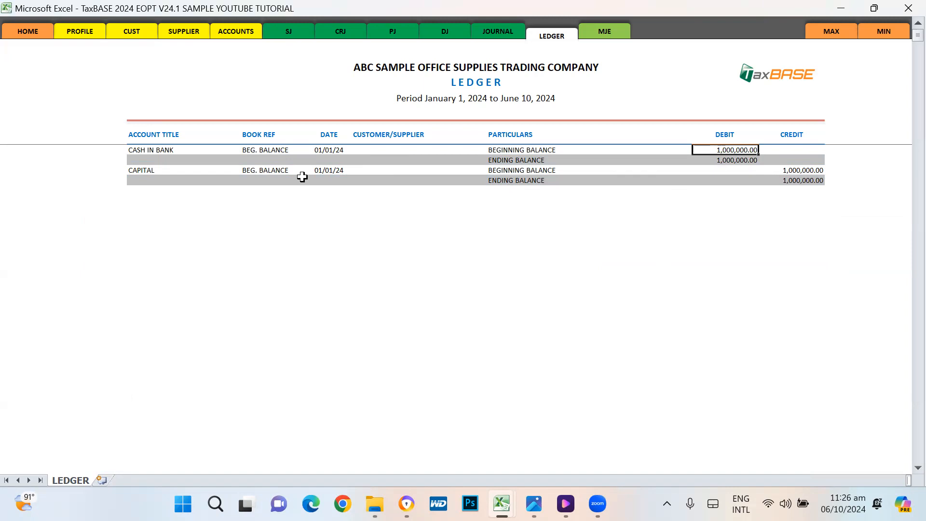
pyautogui.click(787, 170)
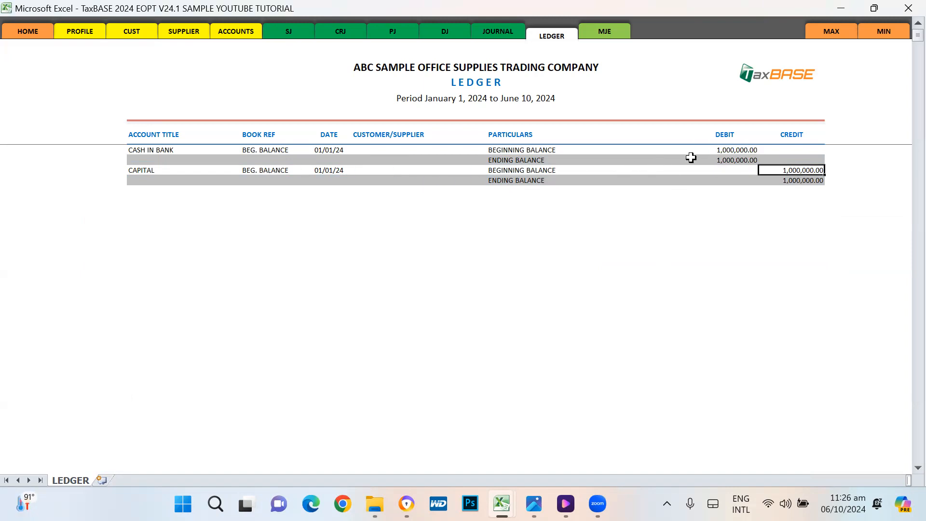
pyautogui.click(744, 159)
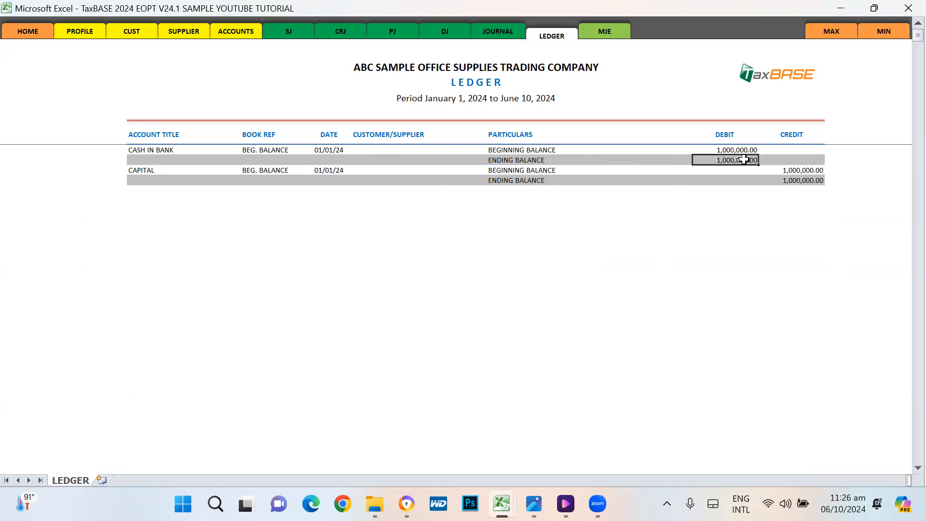
pyautogui.click(804, 178)
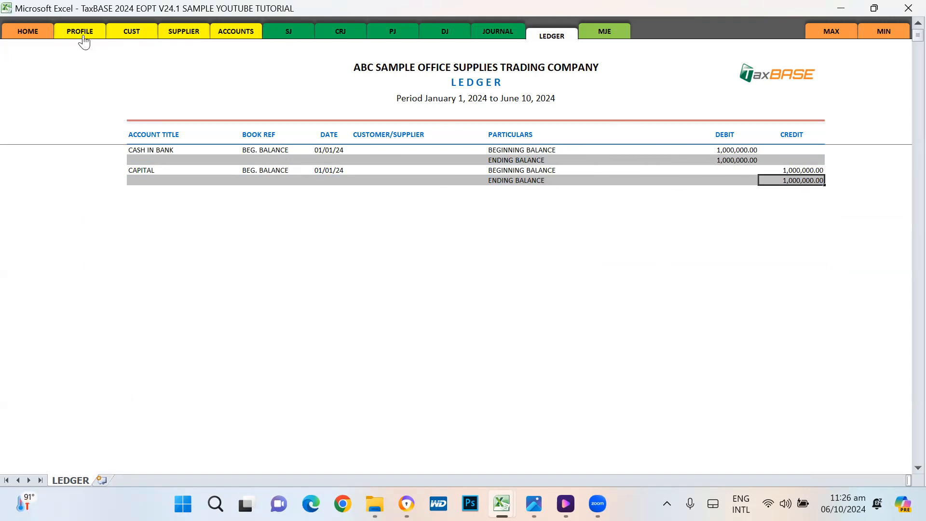
pyautogui.click(226, 36)
# Step: Review the CASH IN BANK and PETTY CASH FUND titles at the top of the account list
pyautogui.scroll(3, 697, 347)
pyautogui.scroll(6, 697, 347)
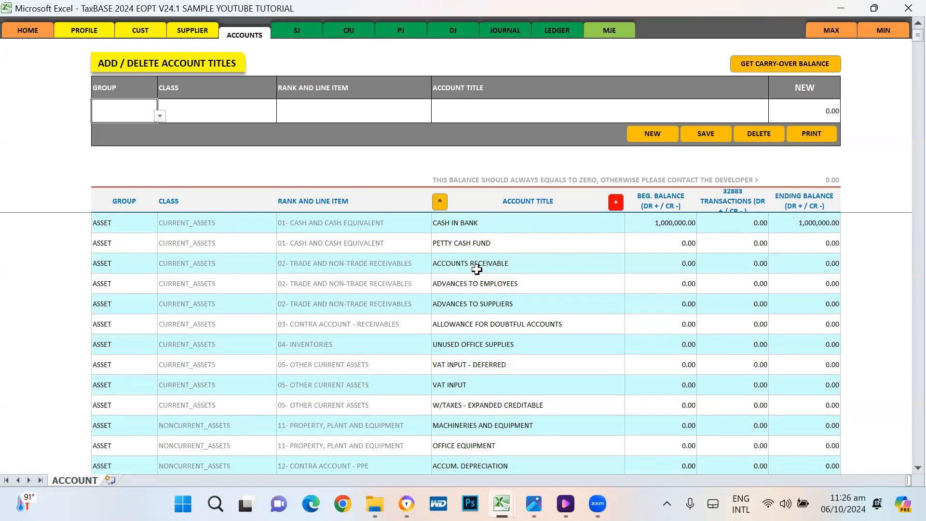
pyautogui.click(482, 226)
pyautogui.click(497, 244)
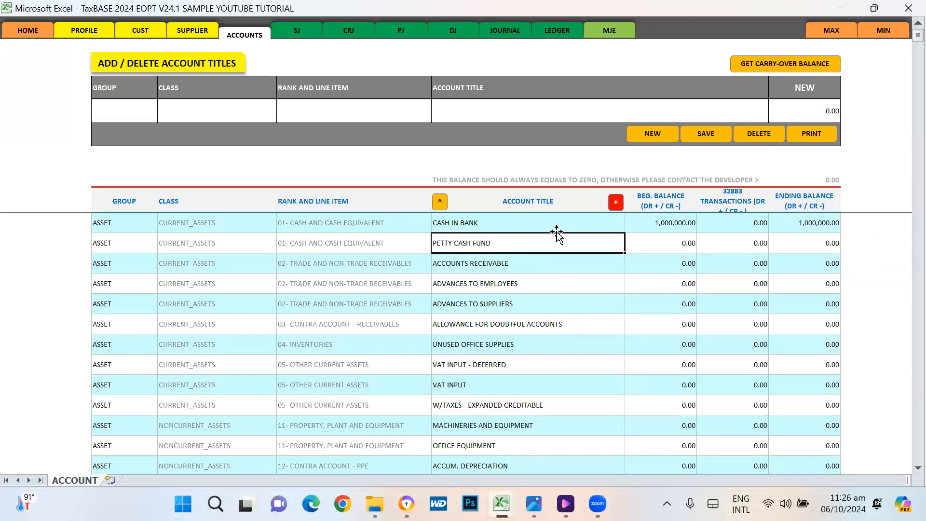
pyautogui.click(483, 223)
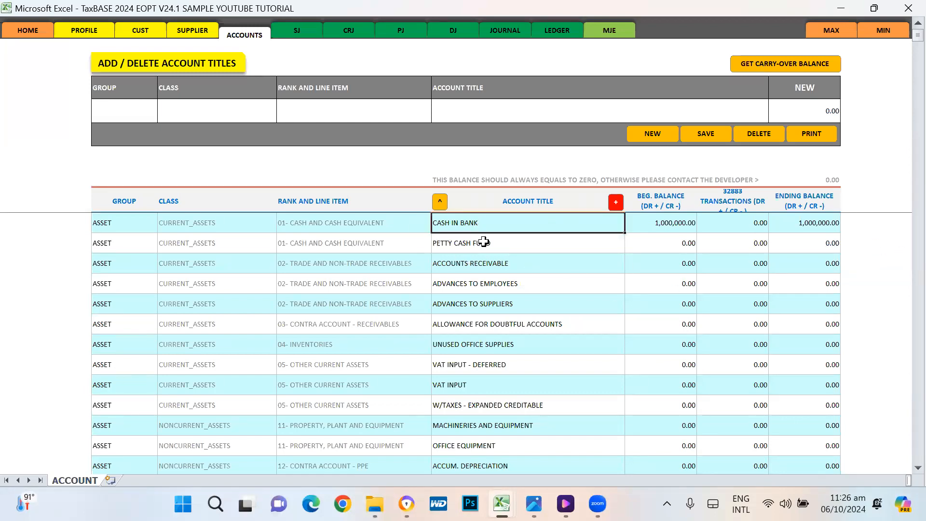
pyautogui.click(456, 245)
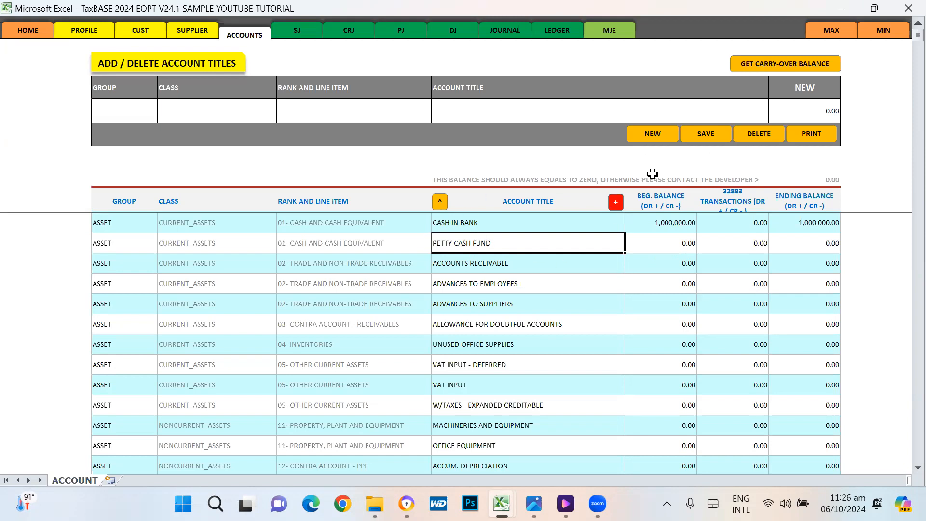
# Step: Enter a new ASSET, CURRENT_ASSETS, 01- CASH AND CASH EQUIVALENT account titled CASH FROM GCASH
pyautogui.click(658, 139)
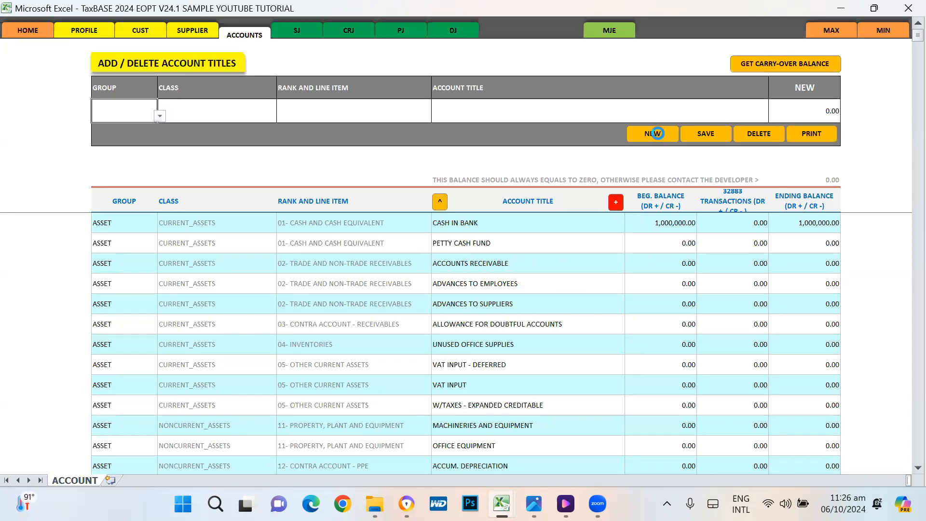
pyautogui.click(159, 116)
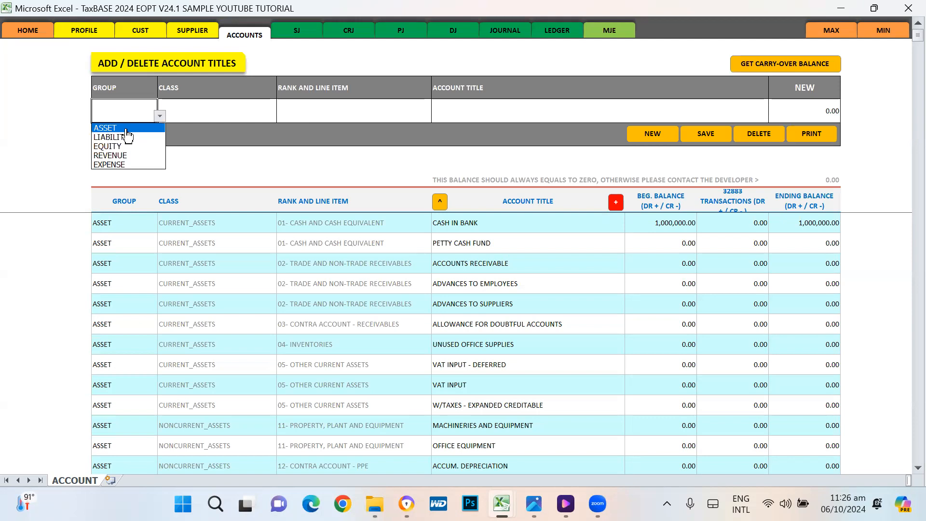
pyautogui.click(104, 127)
pyautogui.click(227, 112)
pyautogui.click(278, 115)
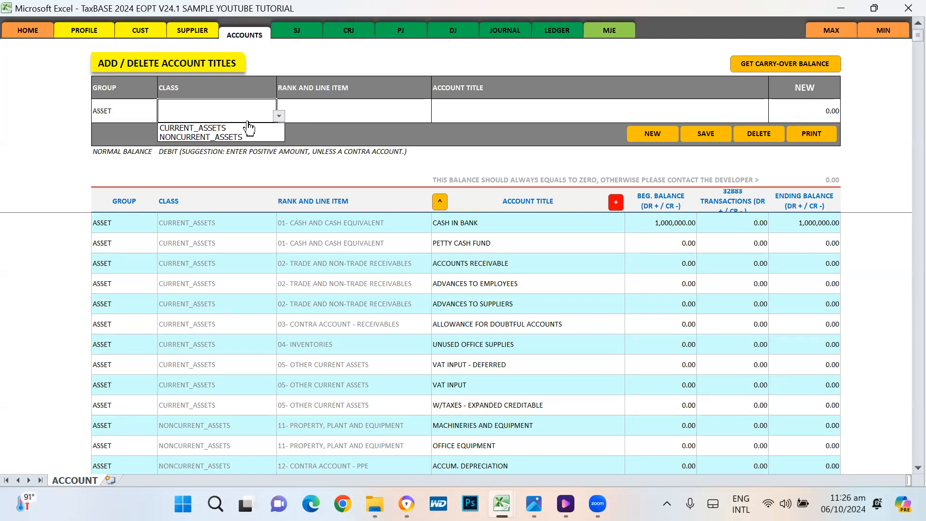
pyautogui.click(203, 128)
pyautogui.click(347, 109)
pyautogui.click(434, 116)
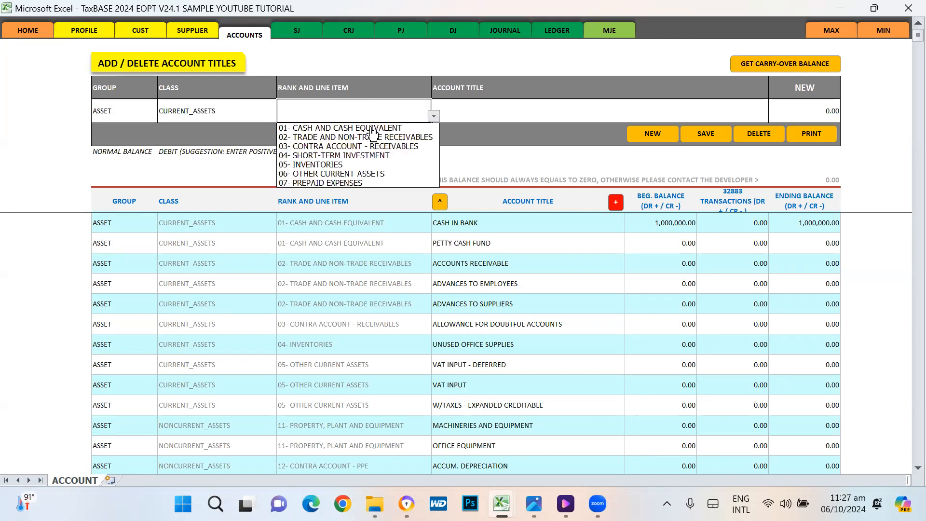
pyautogui.click(352, 128)
pyautogui.click(505, 114)
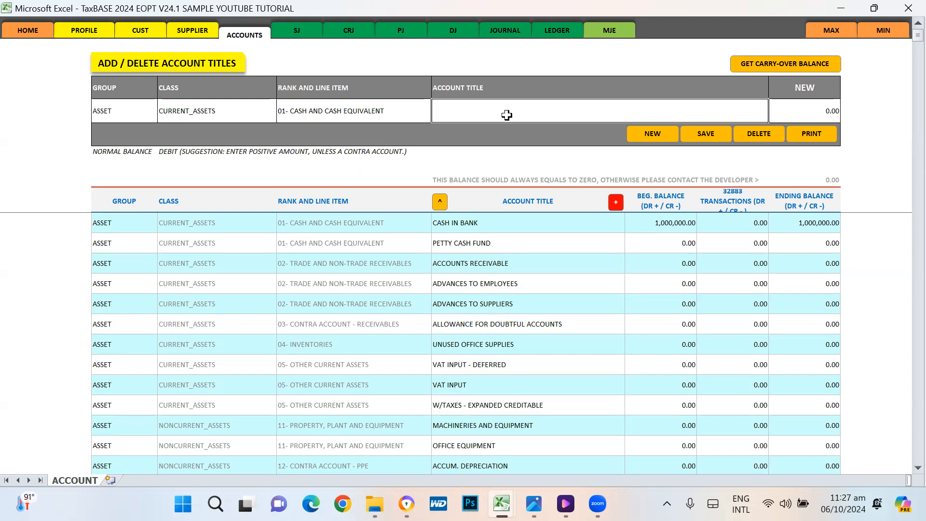
pyautogui.write('CASH FROM GCASH')
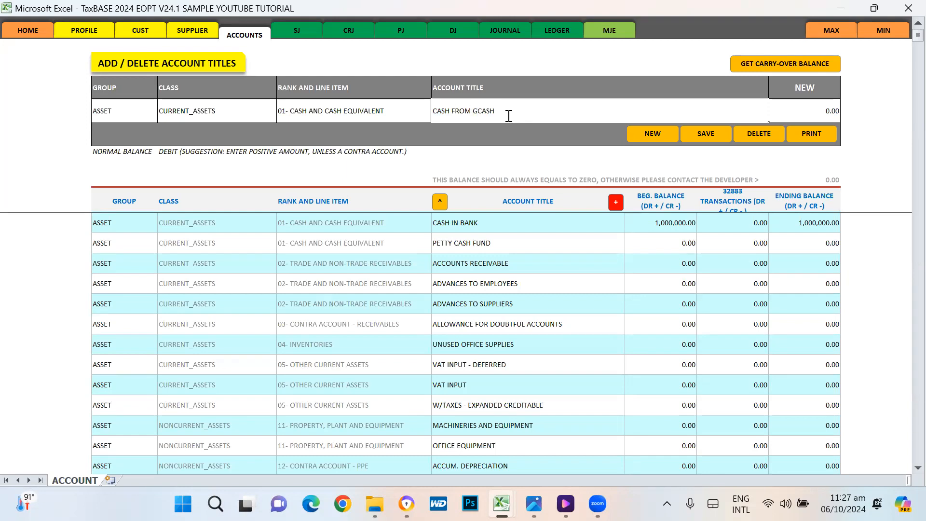
pyautogui.press('Return')
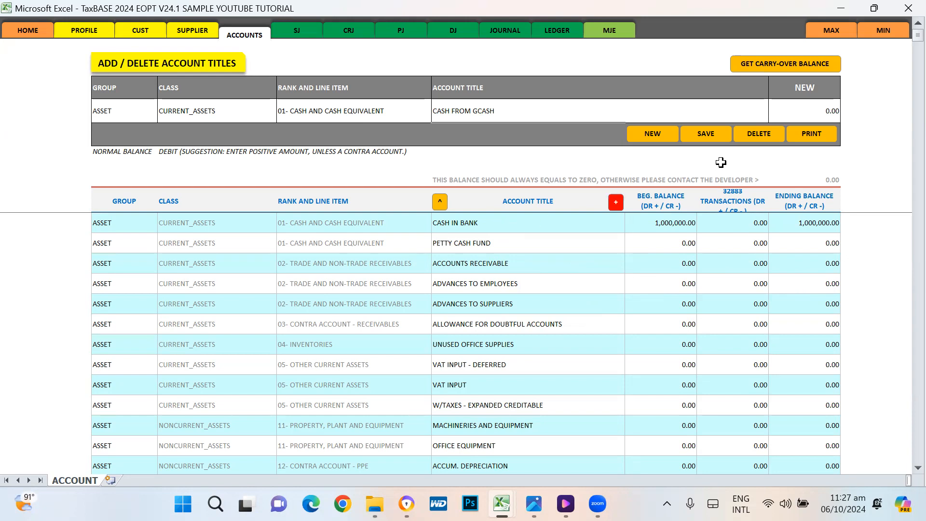
# Step: Save the new CASH FROM GCASH account and dismiss the confirmation
pyautogui.click(707, 134)
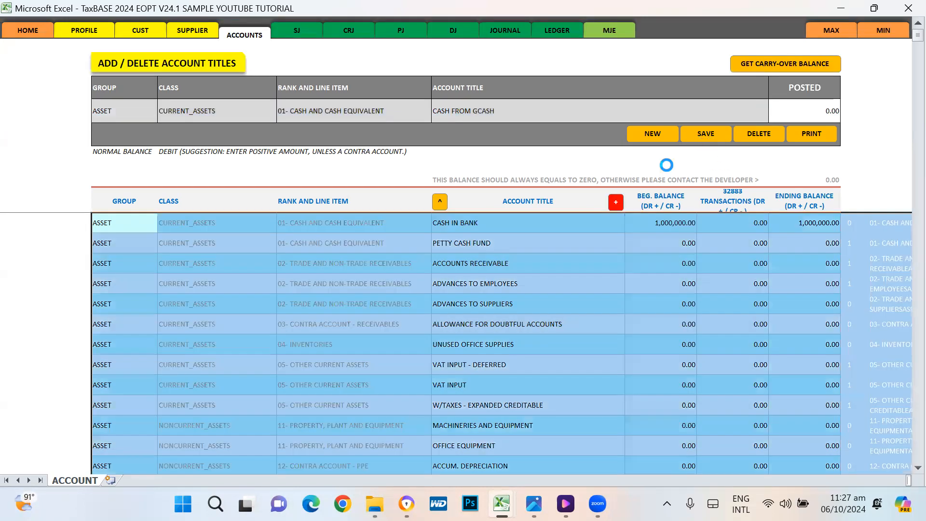
pyautogui.click(539, 299)
pyautogui.click(539, 299)
# Step: Delete CASH FROM GCASH, confirm it, and check the list starts with CASH IN BANK
pyautogui.click(453, 220)
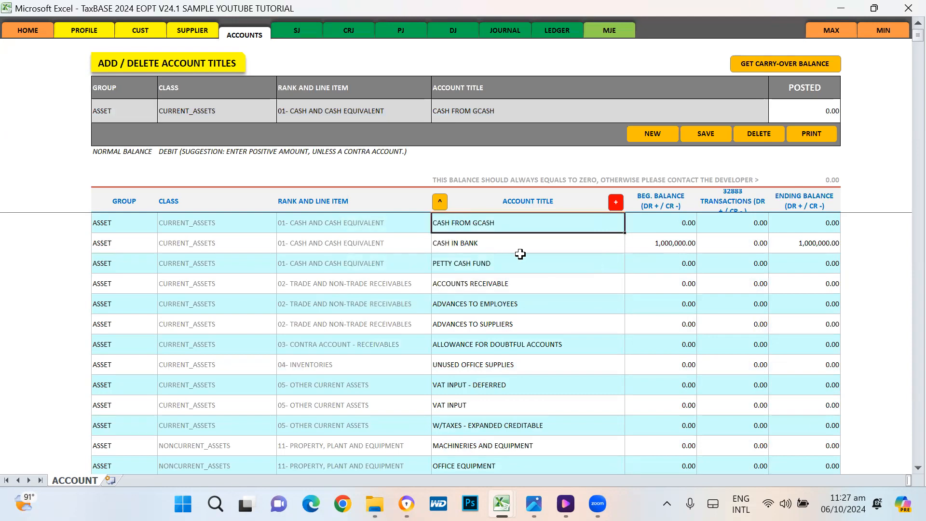
pyautogui.click(440, 202)
pyautogui.click(767, 132)
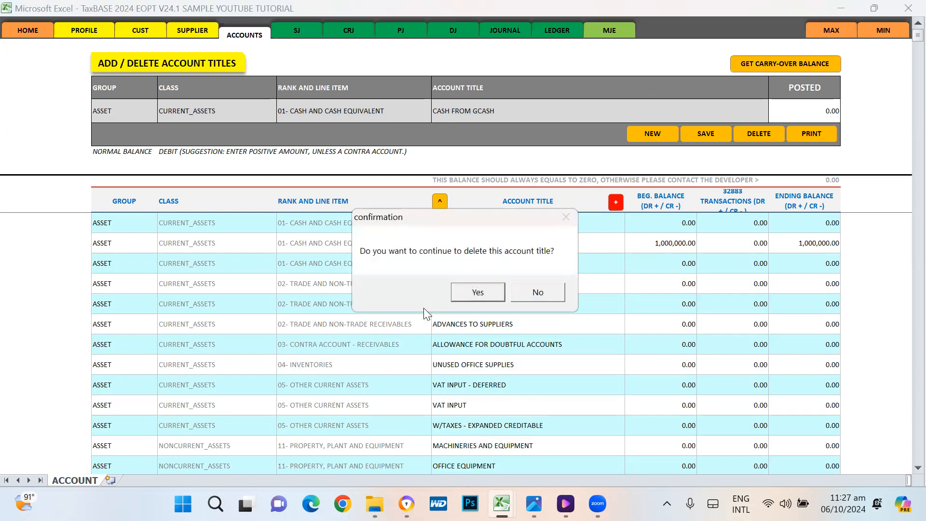
pyautogui.click(477, 293)
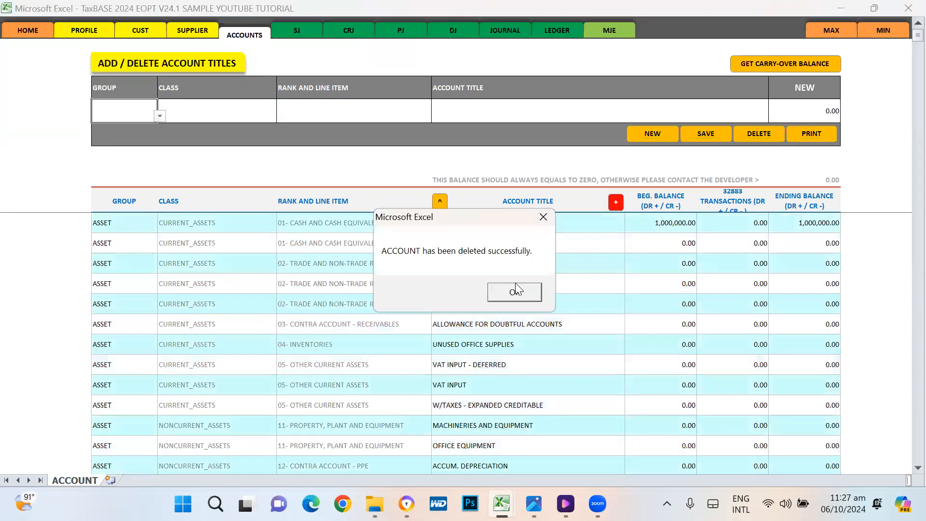
pyautogui.click(515, 293)
pyautogui.click(456, 223)
pyautogui.click(466, 243)
pyautogui.click(466, 230)
pyautogui.click(466, 242)
pyautogui.click(466, 223)
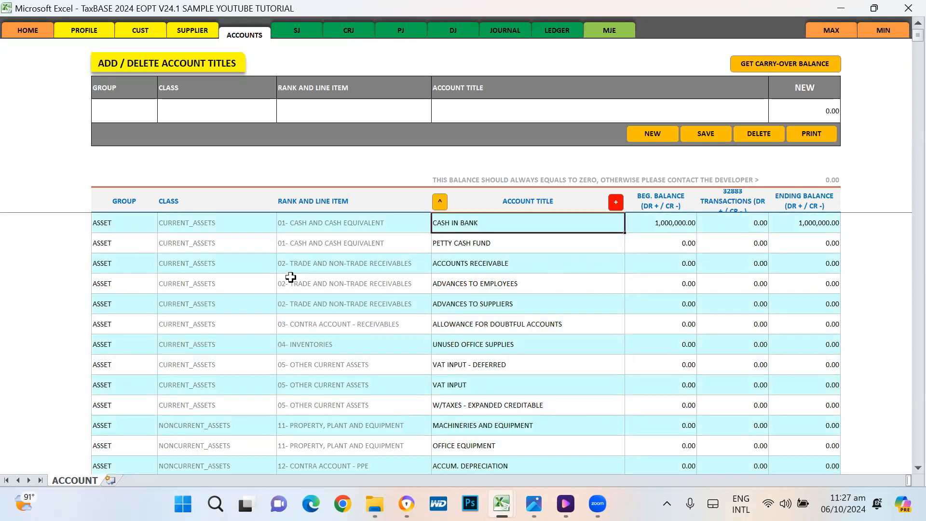
# Step: Browse the account list, then switch to the SALES JOURNAL BOOK sheet with blank entry SJ000001
pyautogui.click(466, 242)
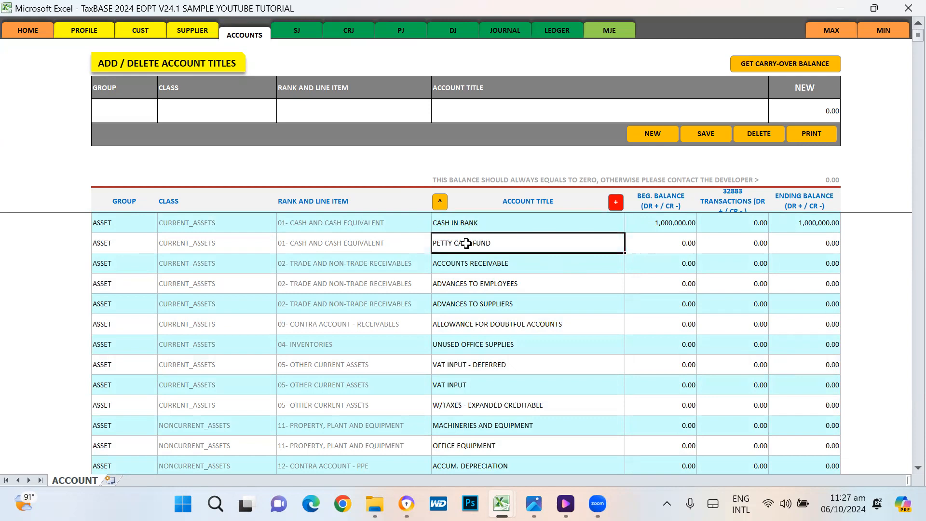
pyautogui.click(477, 225)
pyautogui.click(480, 240)
pyautogui.scroll(-7, 798, 255)
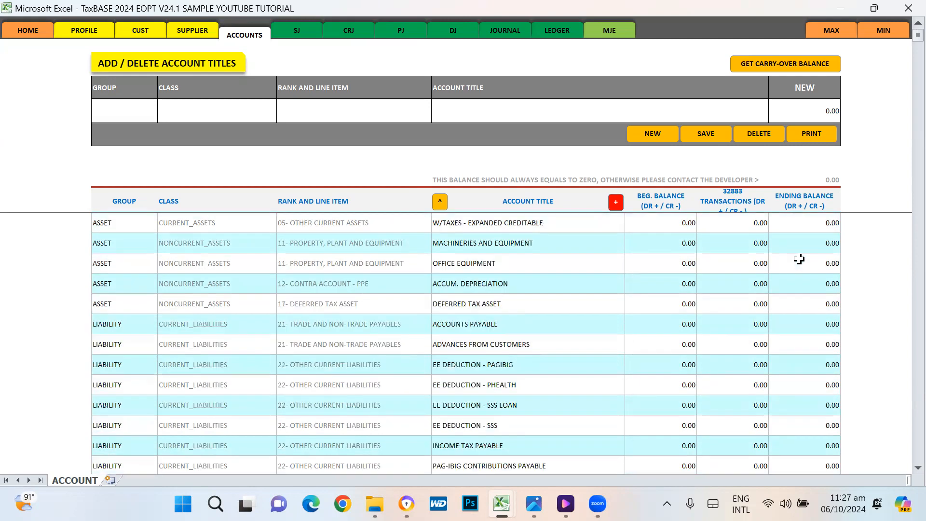
pyautogui.scroll(-6, 799, 259)
pyautogui.scroll(12, 800, 260)
pyautogui.scroll(1, 801, 261)
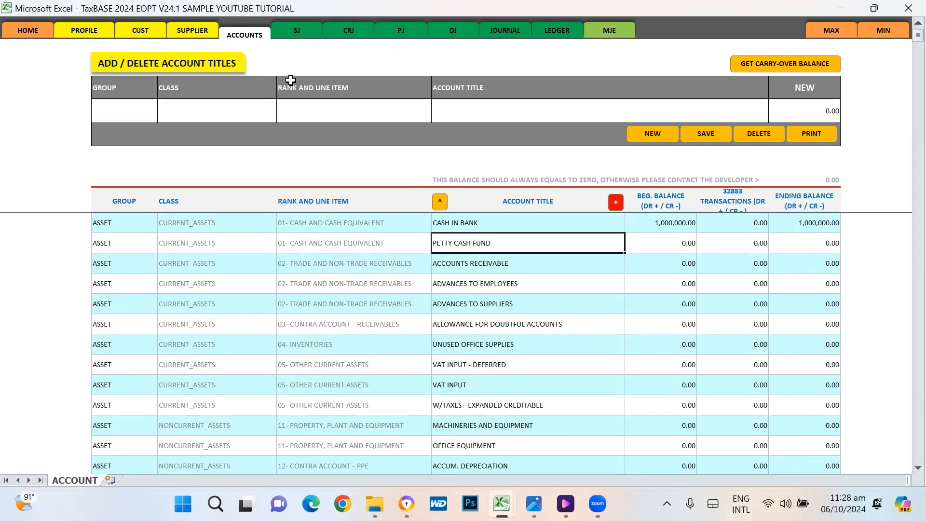
pyautogui.click(299, 31)
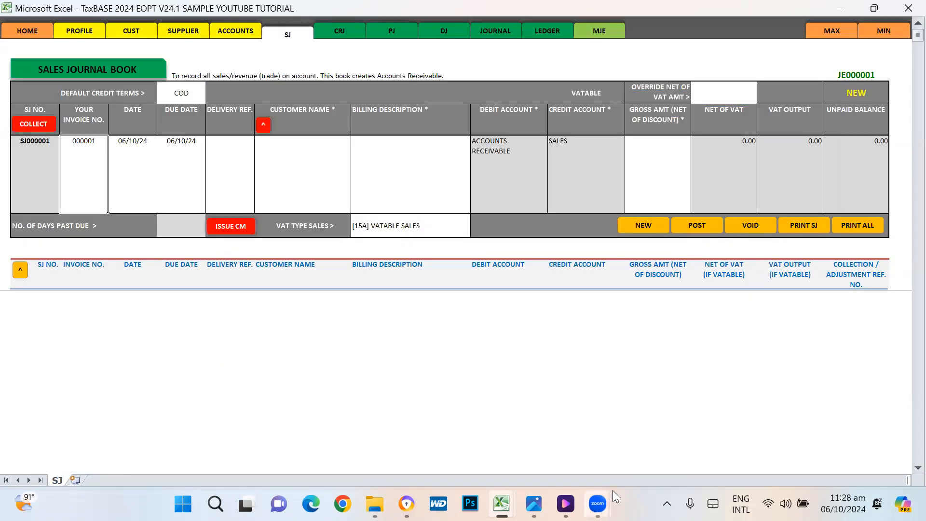
pyautogui.moveTo(501, 503)
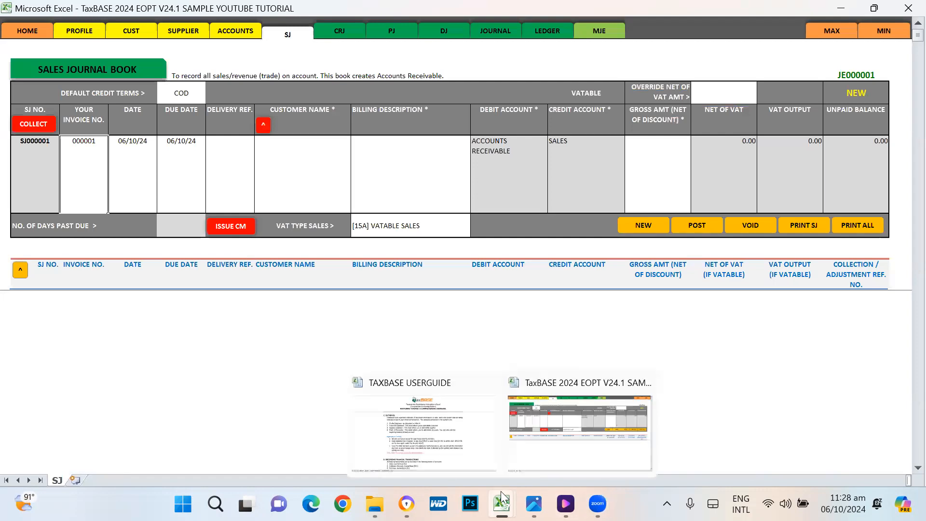